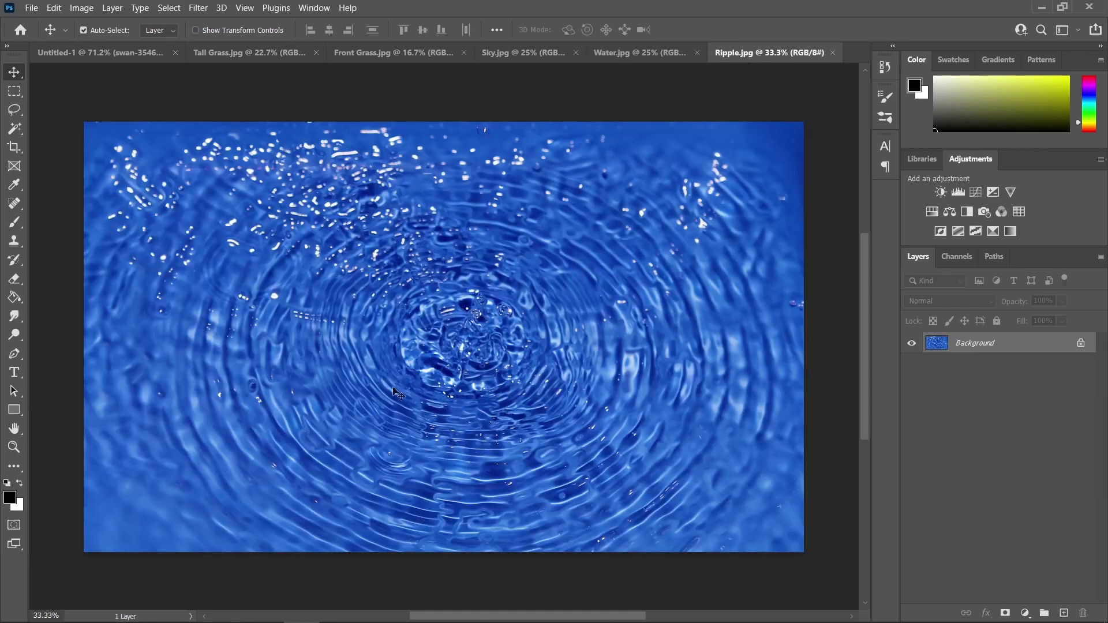
- Flip the swan layer in the Untitled-1 document horizontally with Free Transform
left_click(115, 53)
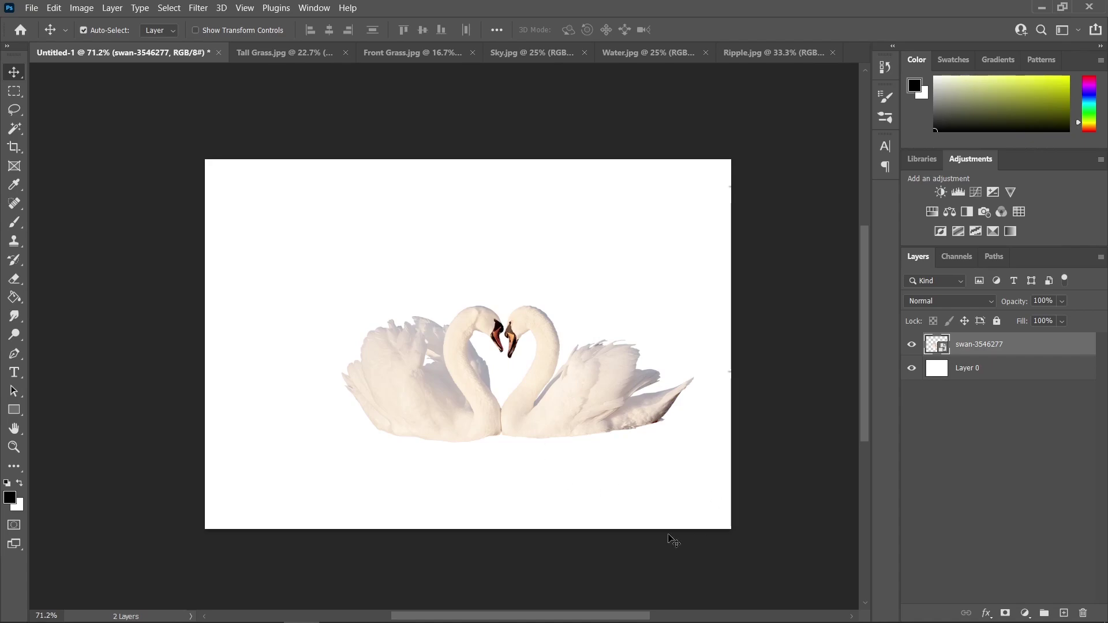
key("ctrl+t")
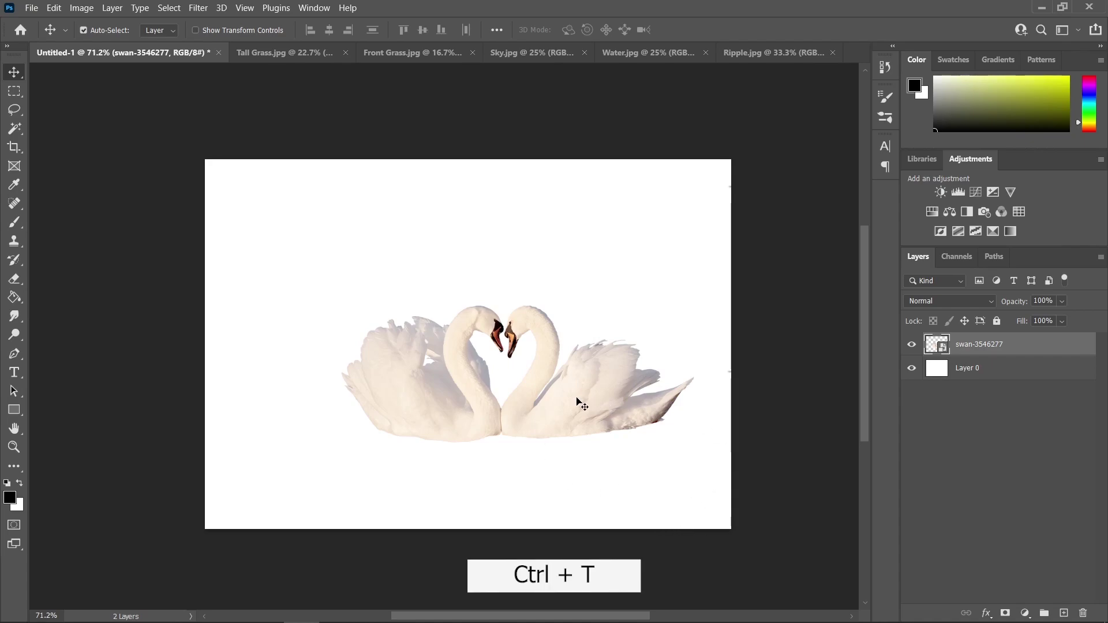
right_click(601, 371)
left_click(635, 350)
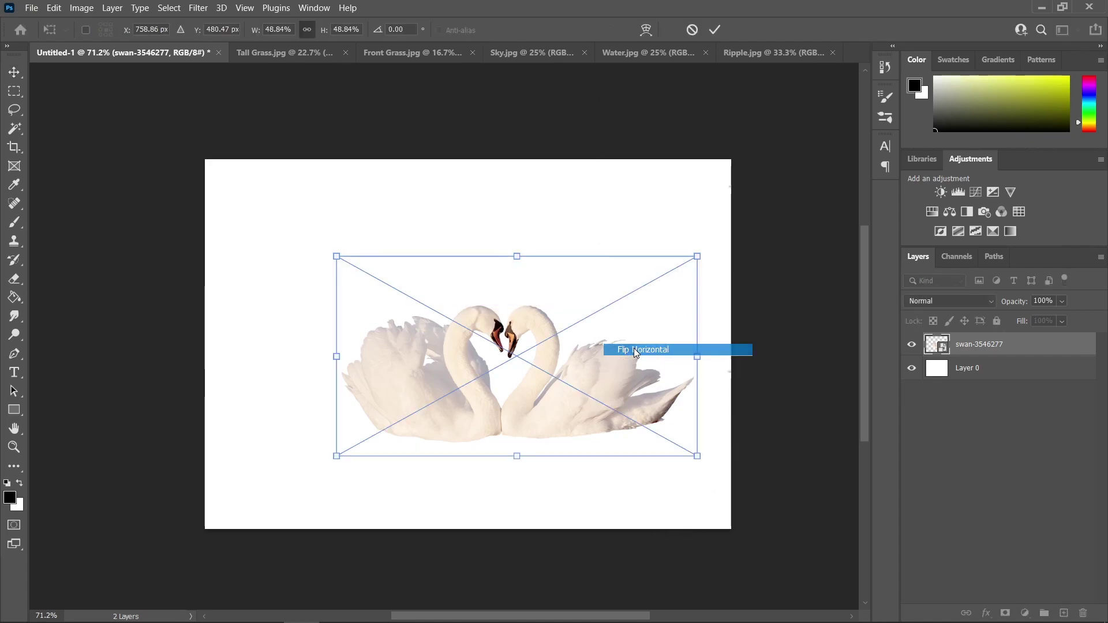
key("Return")
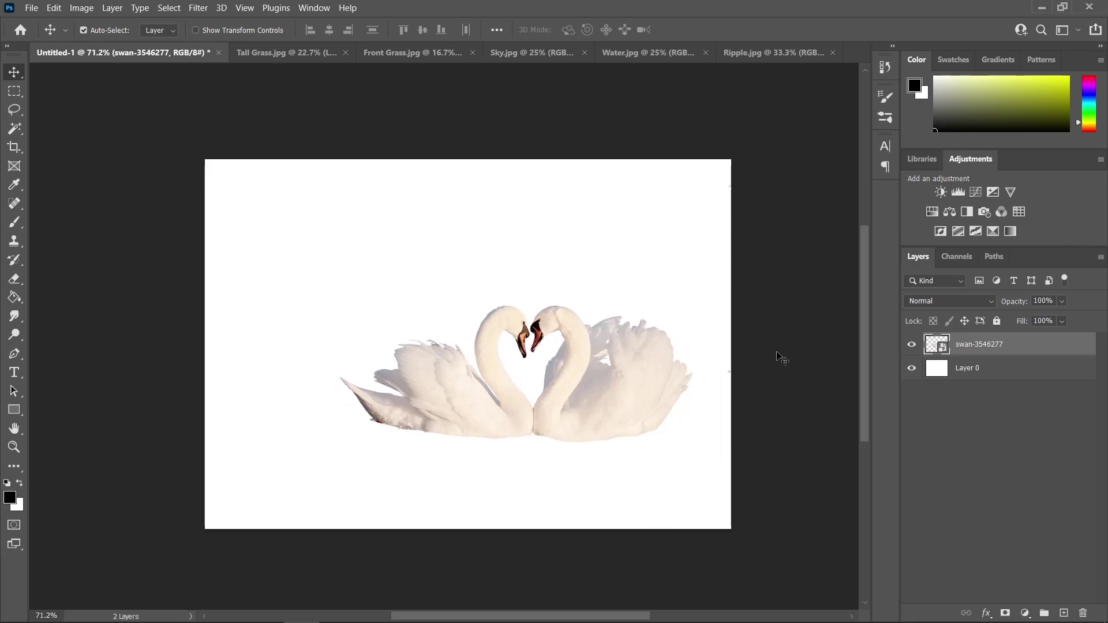
- In Tall Grass.jpg, unlock Layer 0 and add a Black & White adjustment layer above it
left_click(306, 57)
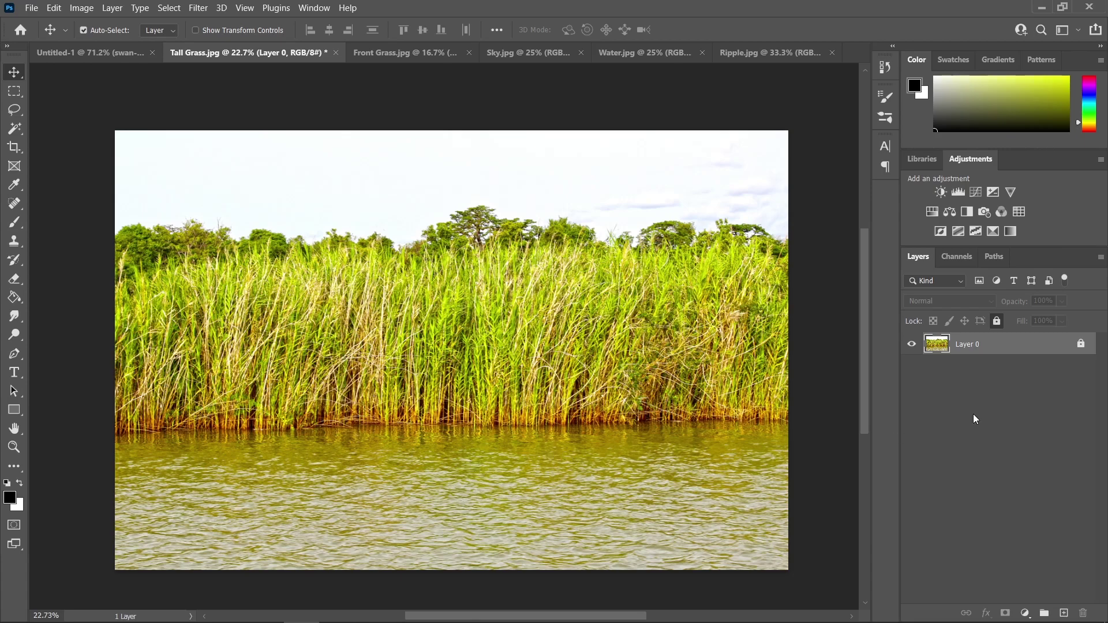
left_click(1082, 345)
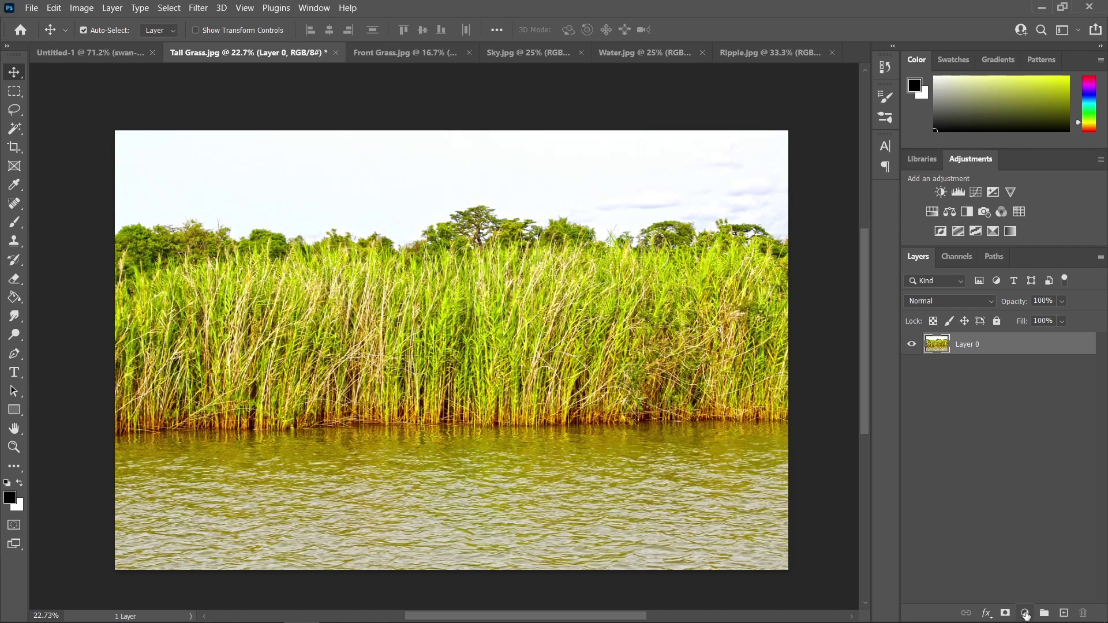
left_click(1026, 616)
left_click(1021, 505)
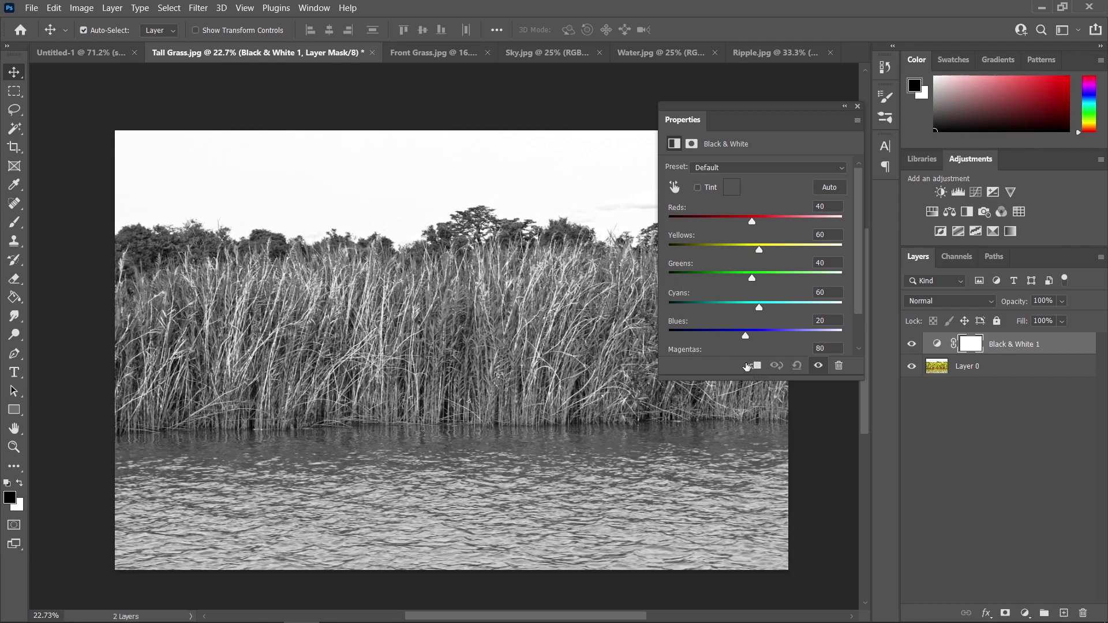
- Set the Black & White adjustment's Yellows and Greens to -200 and its Cyans and Blues to 300
left_click_drag(758, 254, 670, 249)
left_click_drag(751, 279, 655, 276)
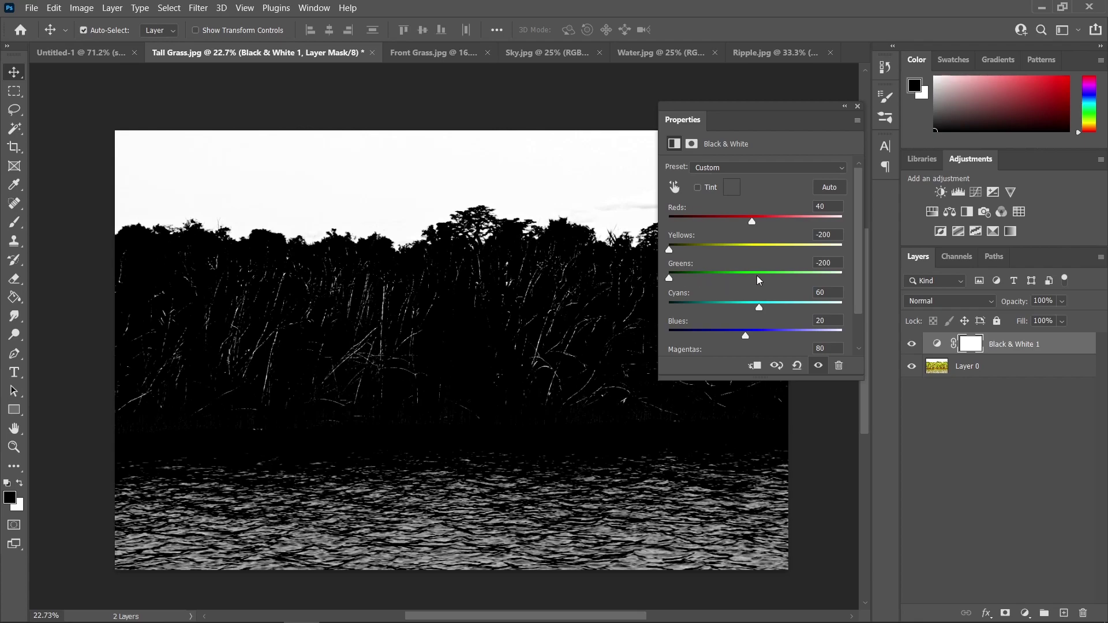
left_click_drag(790, 124, 766, 280)
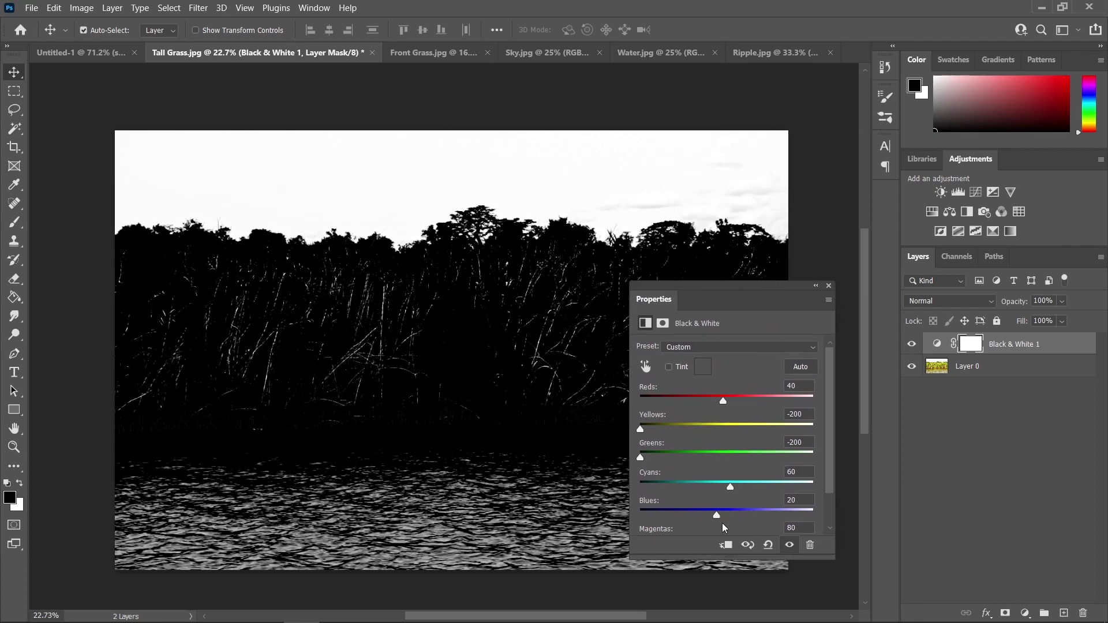
left_click_drag(722, 516, 865, 515)
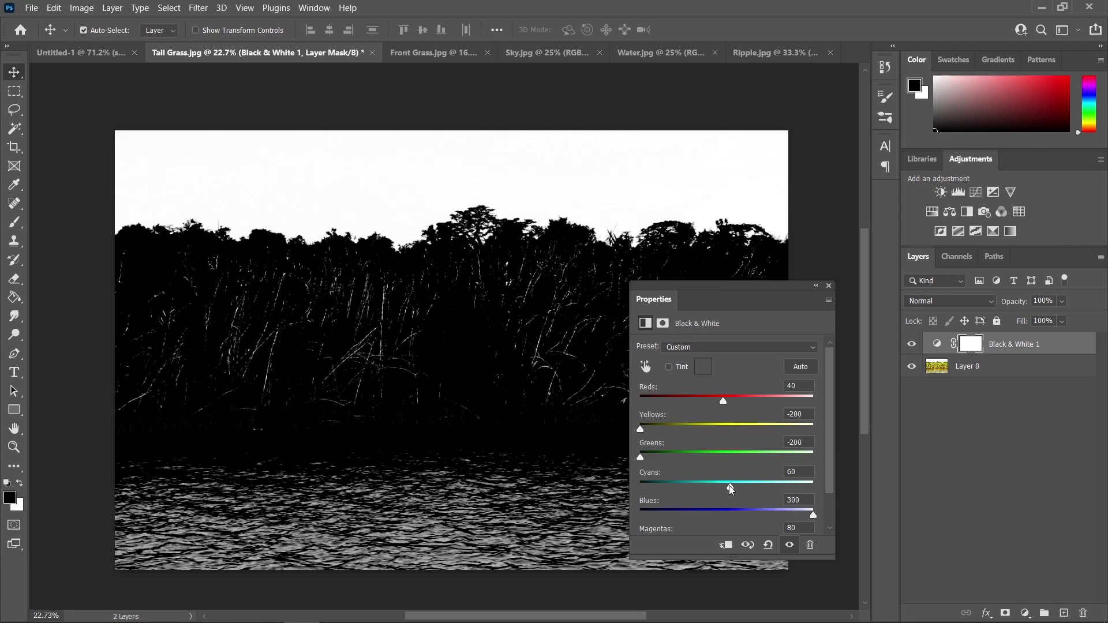
left_click_drag(794, 491, 908, 495)
left_click_drag(768, 284, 821, 216)
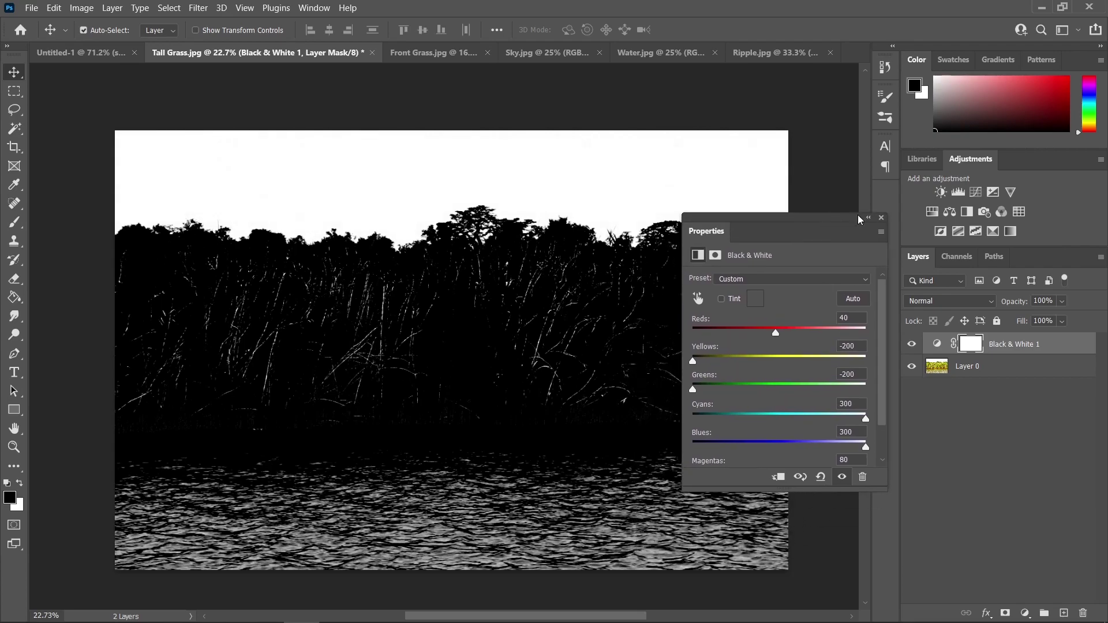
left_click(882, 220)
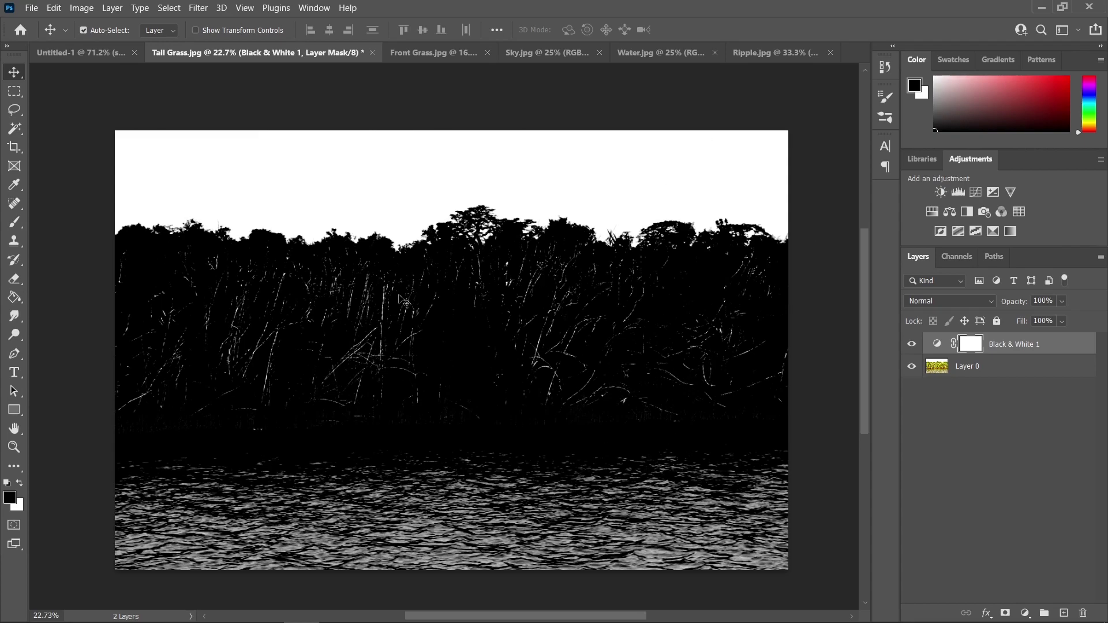
- Select the shadows from Layer 0 using Color Range with fuzziness at 50%
left_click(1003, 371)
left_click(169, 7)
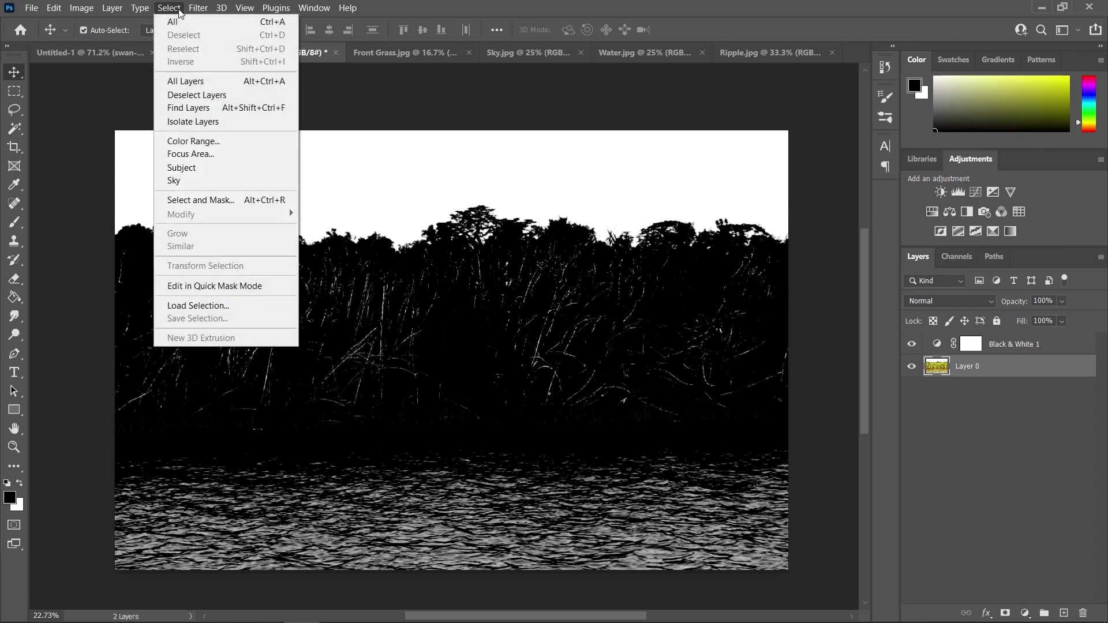
left_click(202, 141)
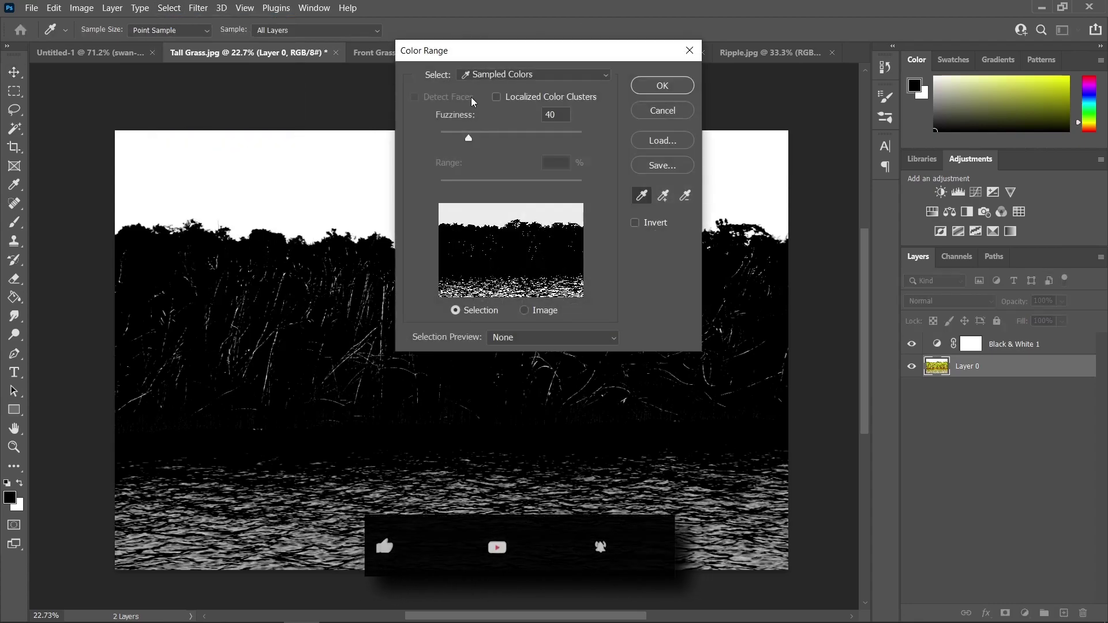
left_click(496, 74)
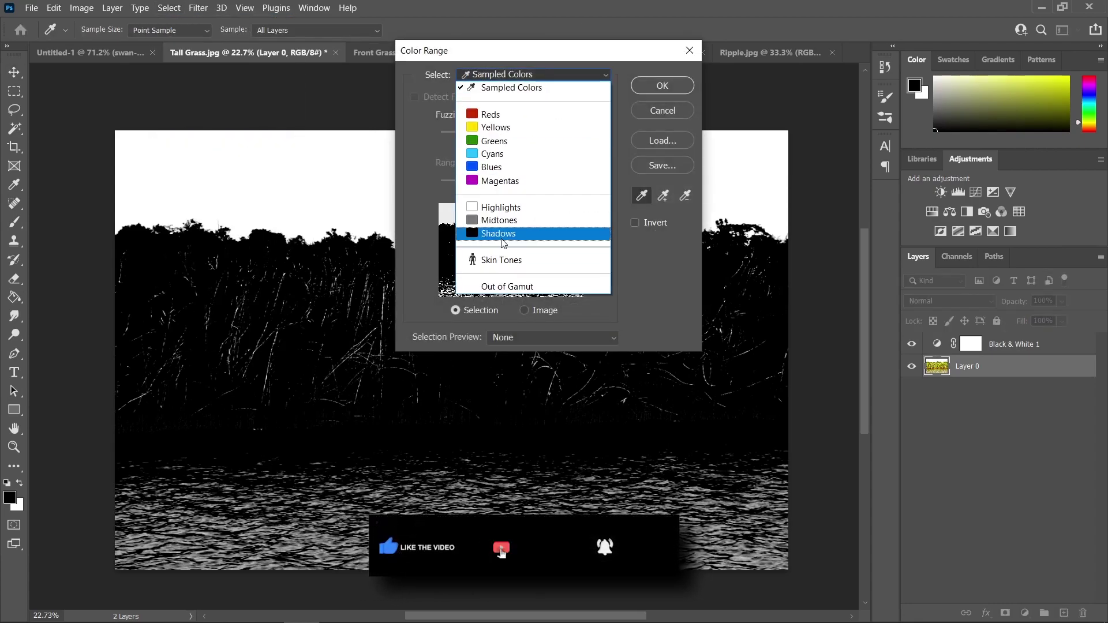
left_click(509, 236)
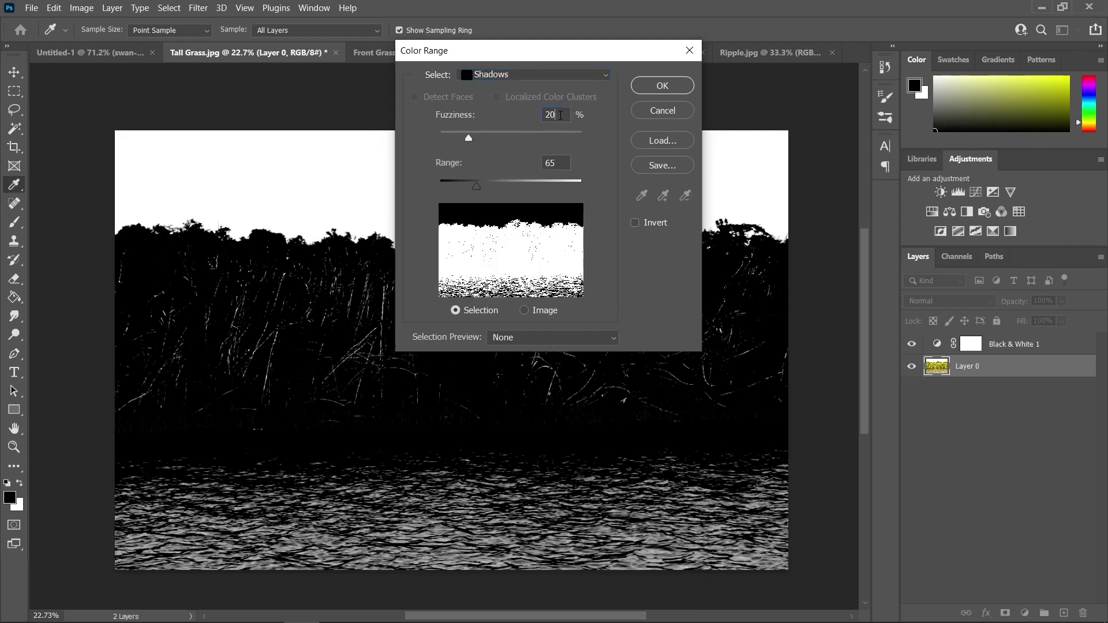
type("50")
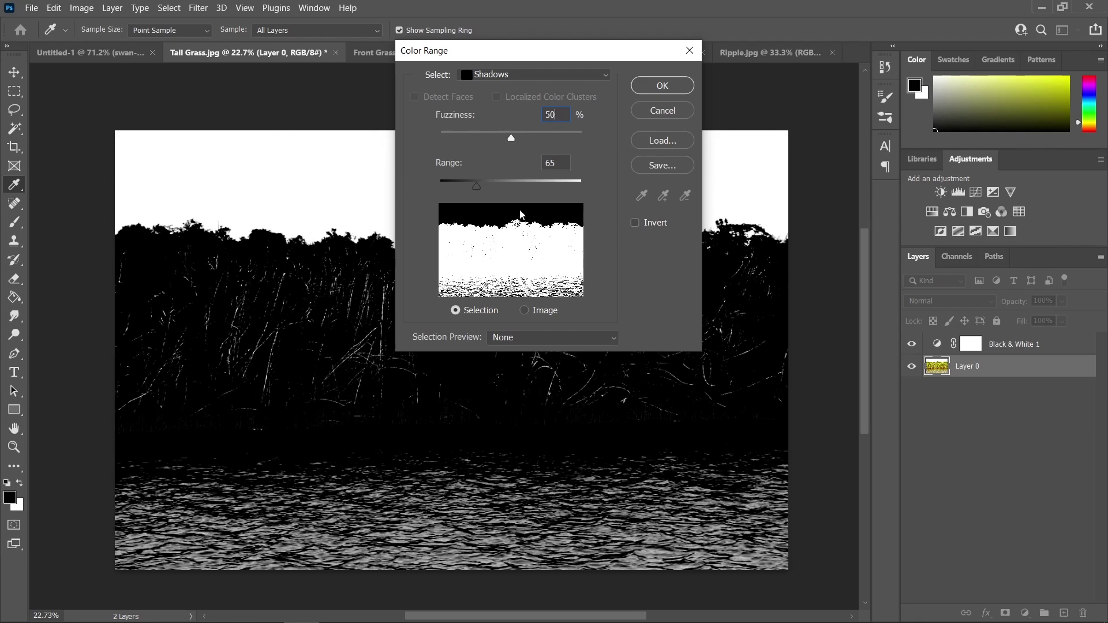
left_click(566, 163)
left_click(663, 86)
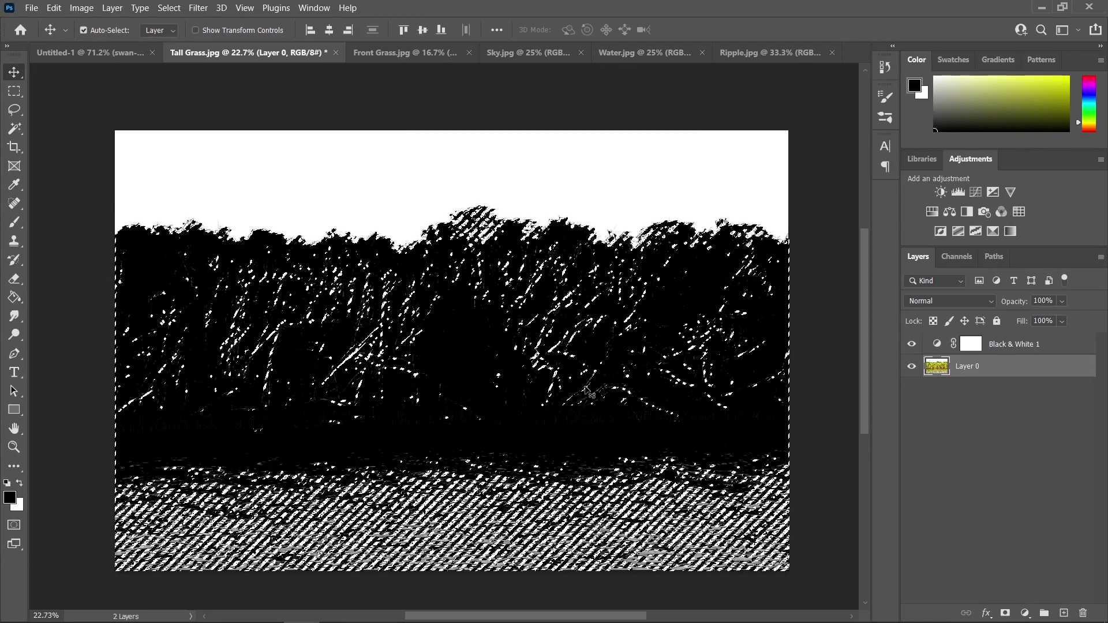
- Copy the selected grass area to a new layer and convert that layer to a Smart Object
scroll(588, 392, "down", 1)
scroll(590, 393, "up", 1)
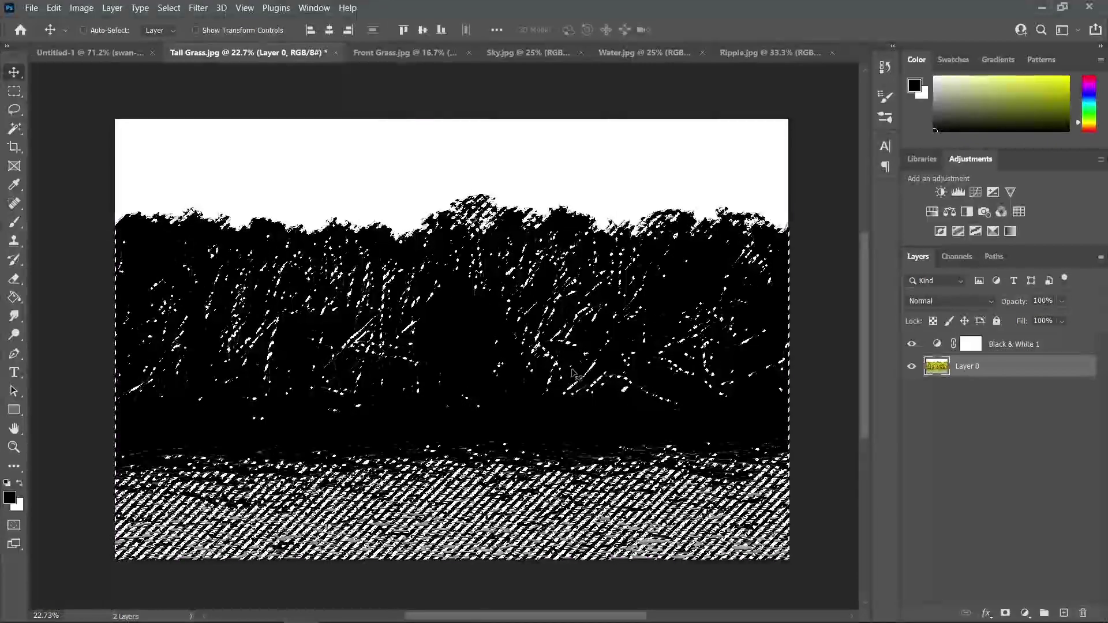
key("ctrl+j")
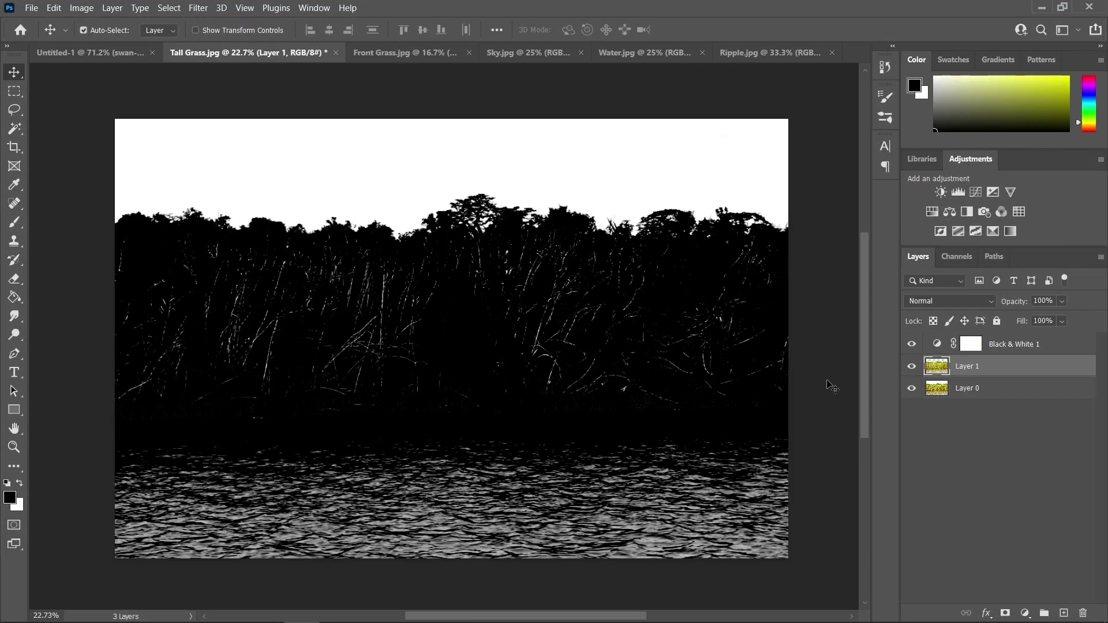
right_click(993, 369)
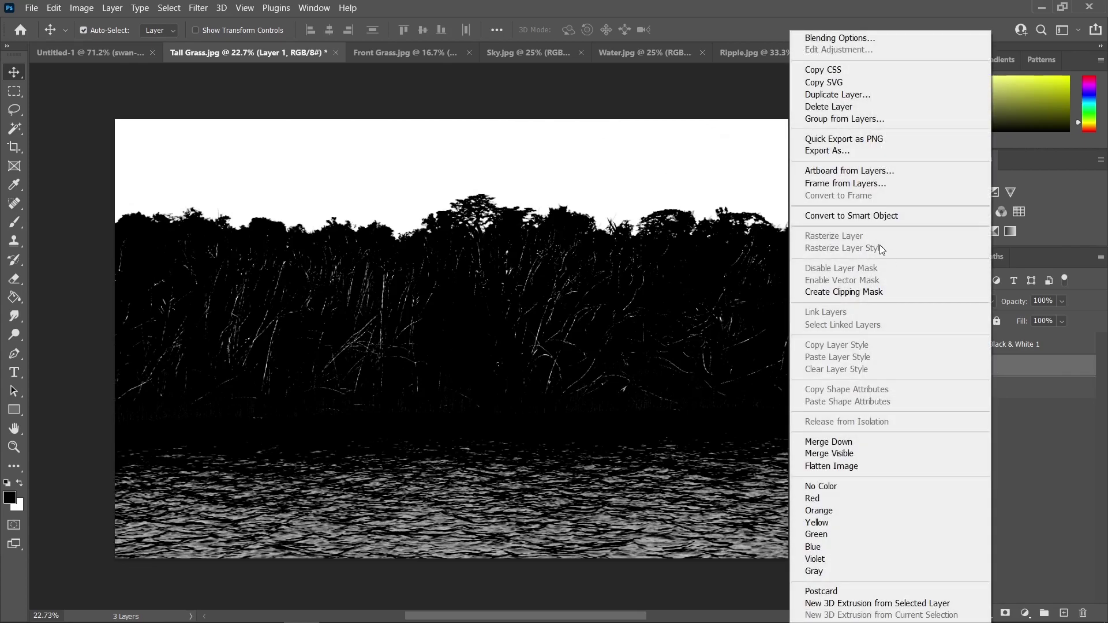
left_click(889, 217)
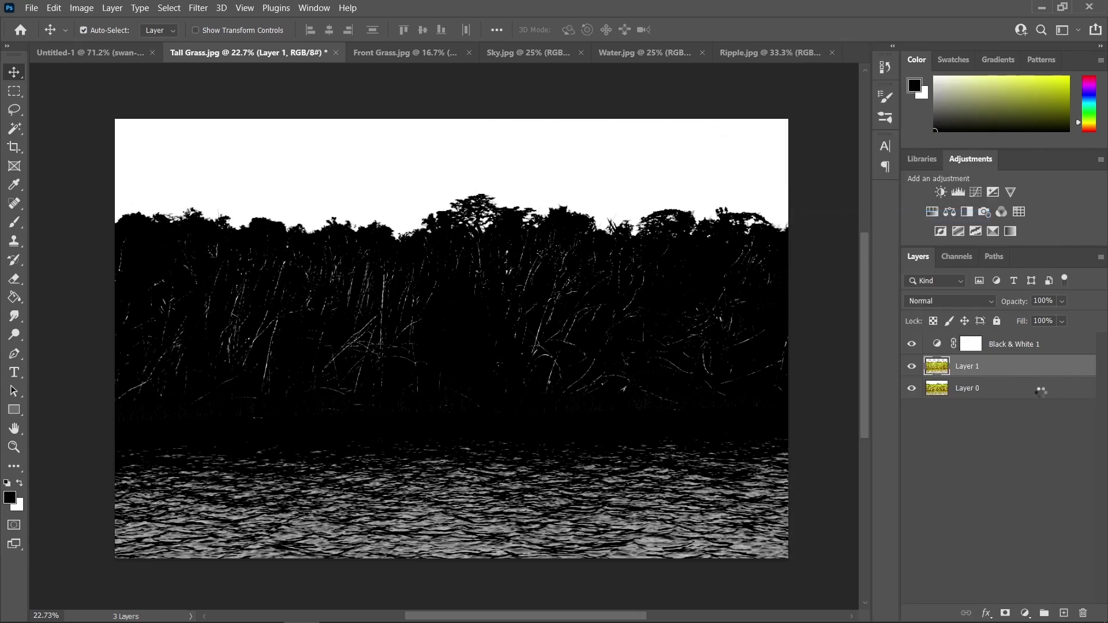
- Bring the grass Smart Object into the Untitled-1 document and place it below the swan layer
left_click_drag(975, 369, 518, 285)
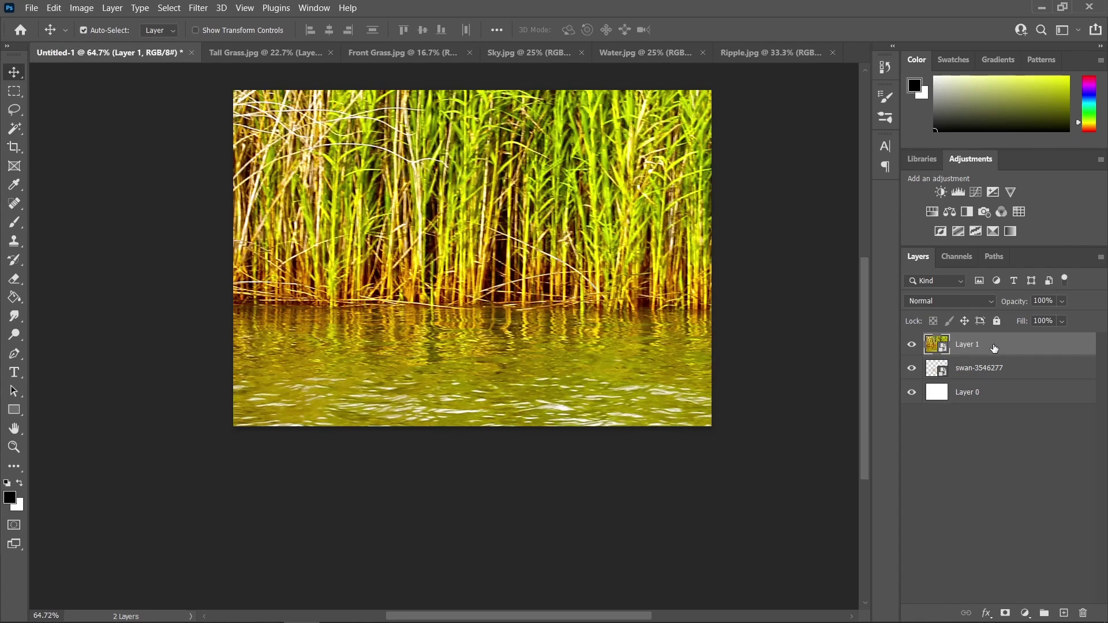
left_click_drag(994, 348, 988, 378)
scroll(576, 231, "up", 1)
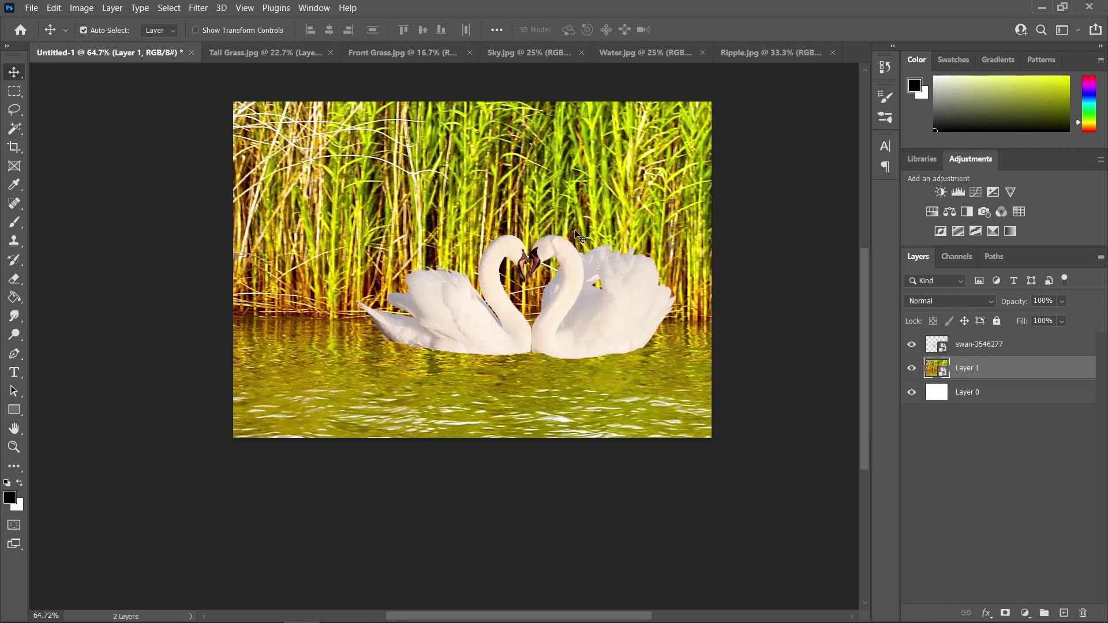
scroll(575, 231, "up", 2)
scroll(630, 261, "down", 2)
scroll(630, 263, "down", 4)
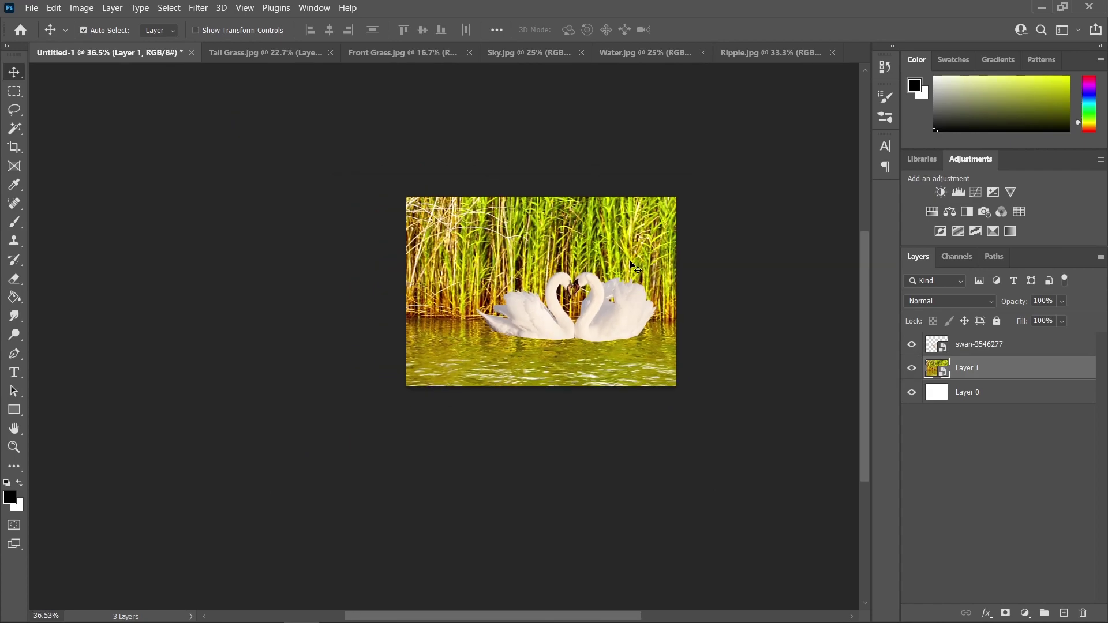
- Scale the grass layer down proportionally to 1280 px wide so it spans the canvas from edge to edge
key("ctrl+t")
scroll(645, 265, "down", 7)
key("alt+space")
key("Escape")
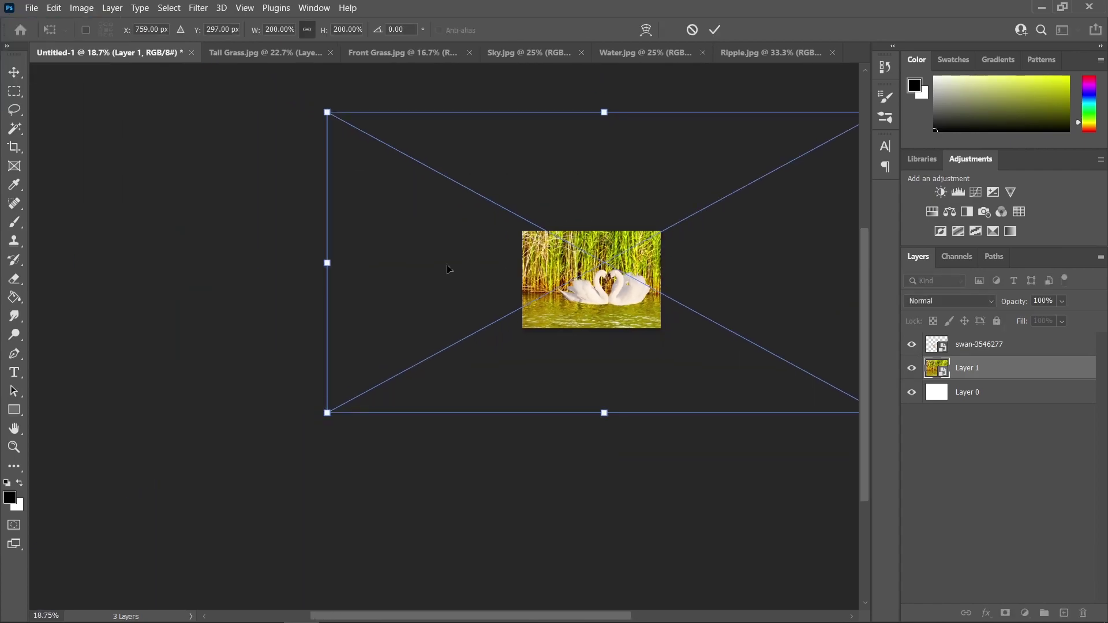
scroll(389, 261, "right", 3)
left_click_drag(250, 271, 449, 270)
left_click_drag(808, 272, 586, 271)
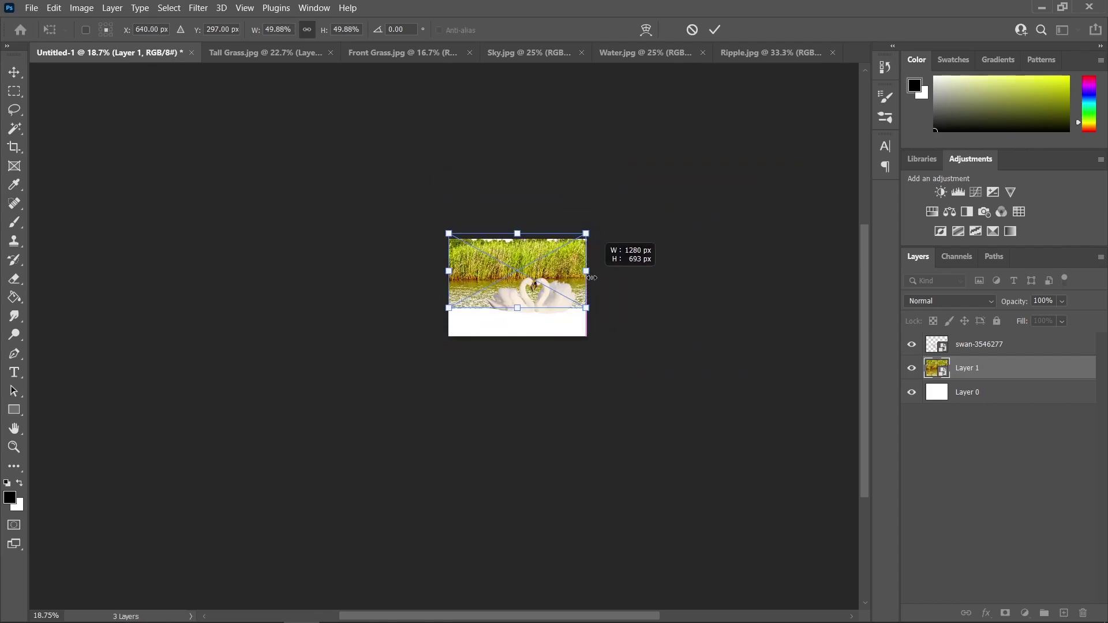
key("Return")
scroll(536, 285, "up", 5)
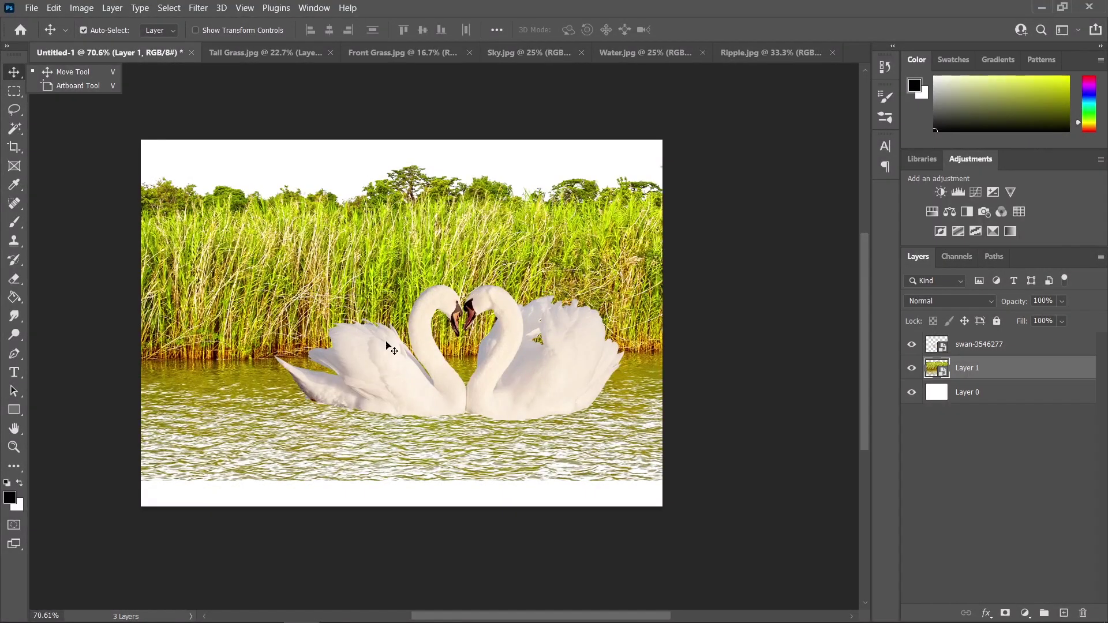
scroll(360, 348, "up", 1)
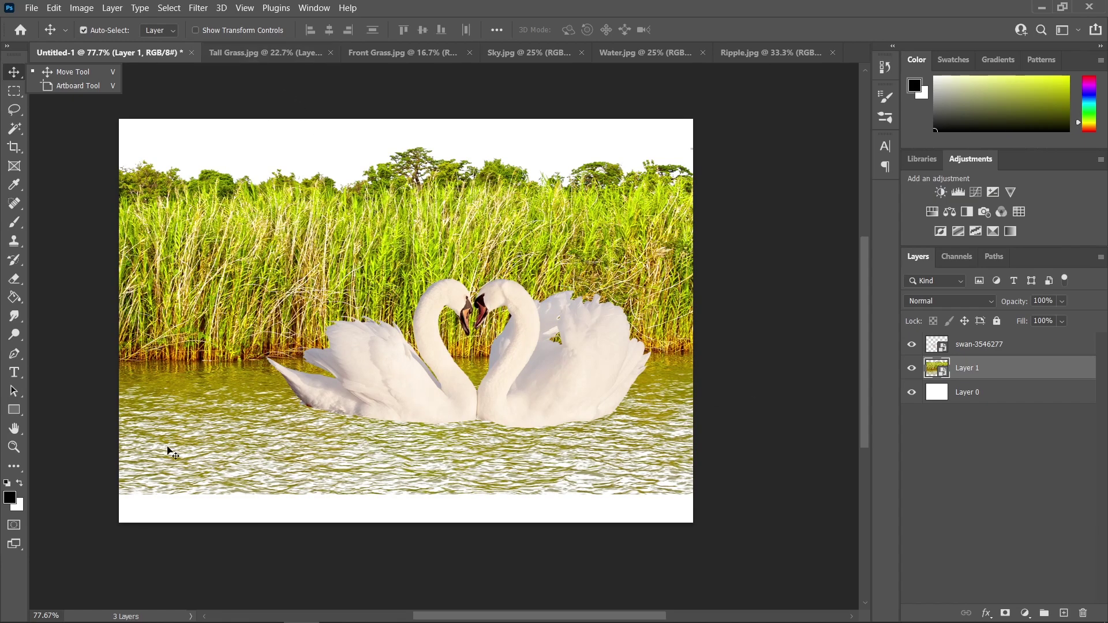
- Close Tall Grass.jpg without saving and switch to the Front Grass.jpg document
left_click(331, 52)
left_click(573, 317)
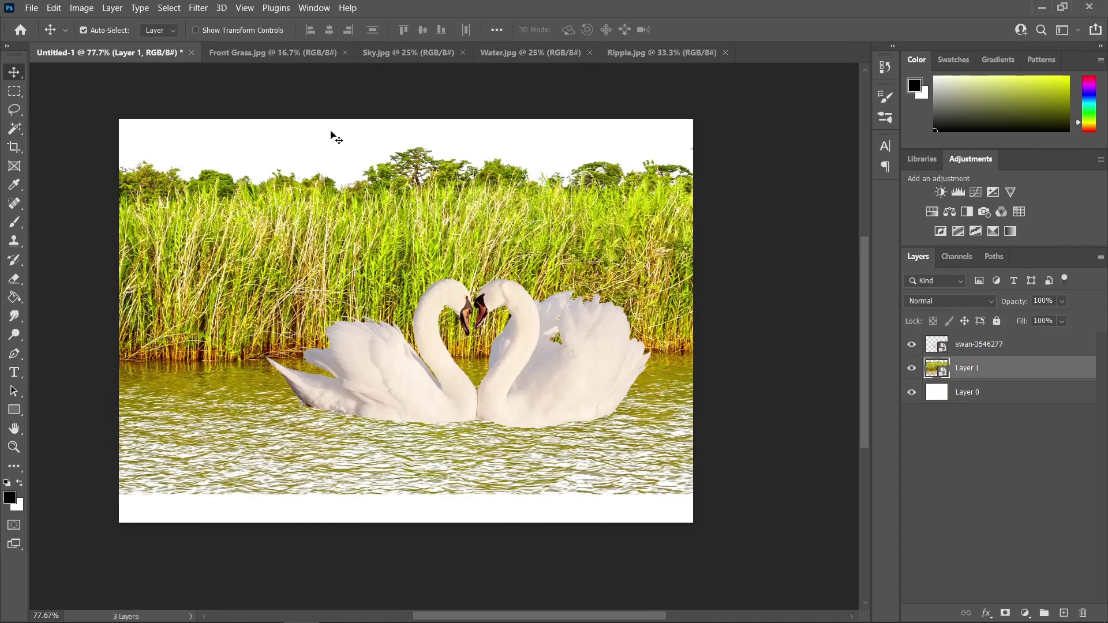
left_click(290, 52)
scroll(518, 411, "down", 1)
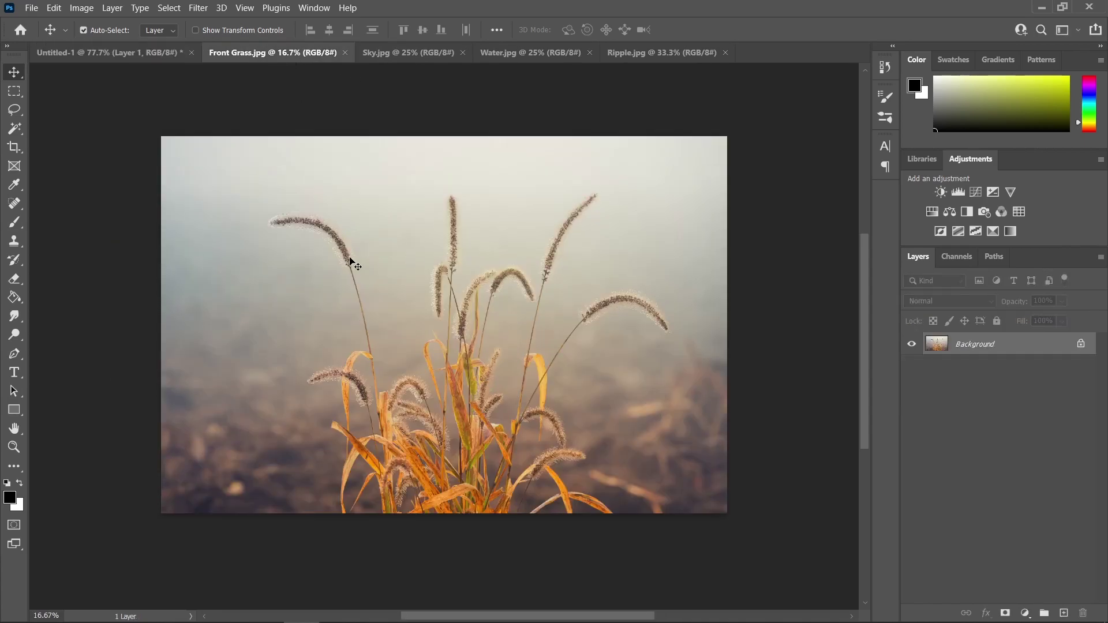
scroll(531, 306, "up", 1)
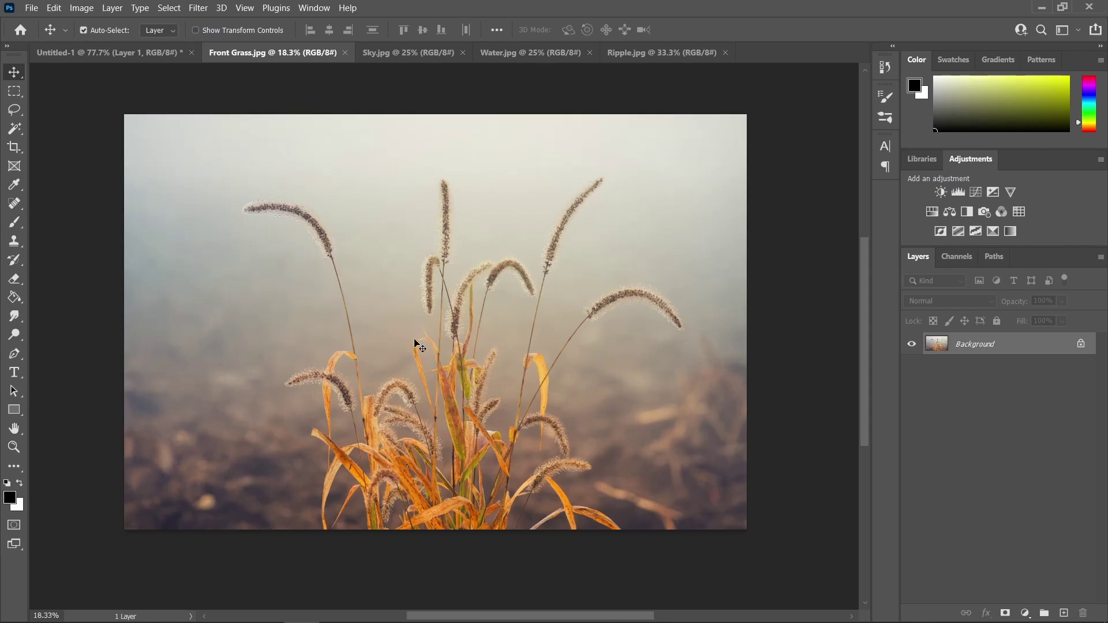
- Unlock the Background layer of Front Grass.jpg and clip a new Black & White adjustment layer to it
left_click(1081, 345)
left_click(1025, 612)
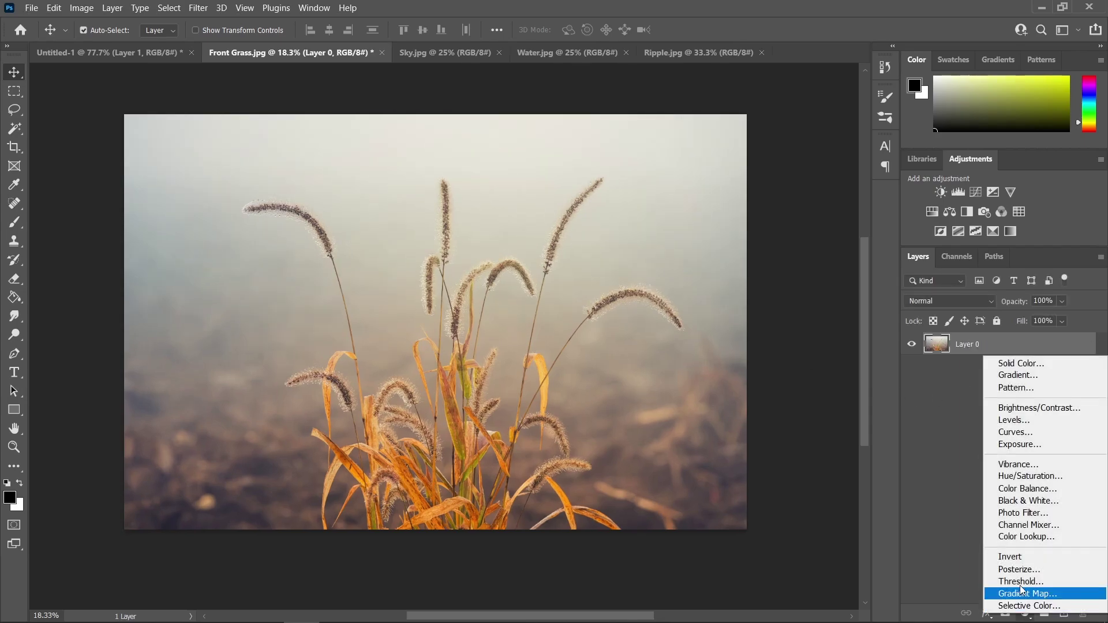
left_click(1035, 500)
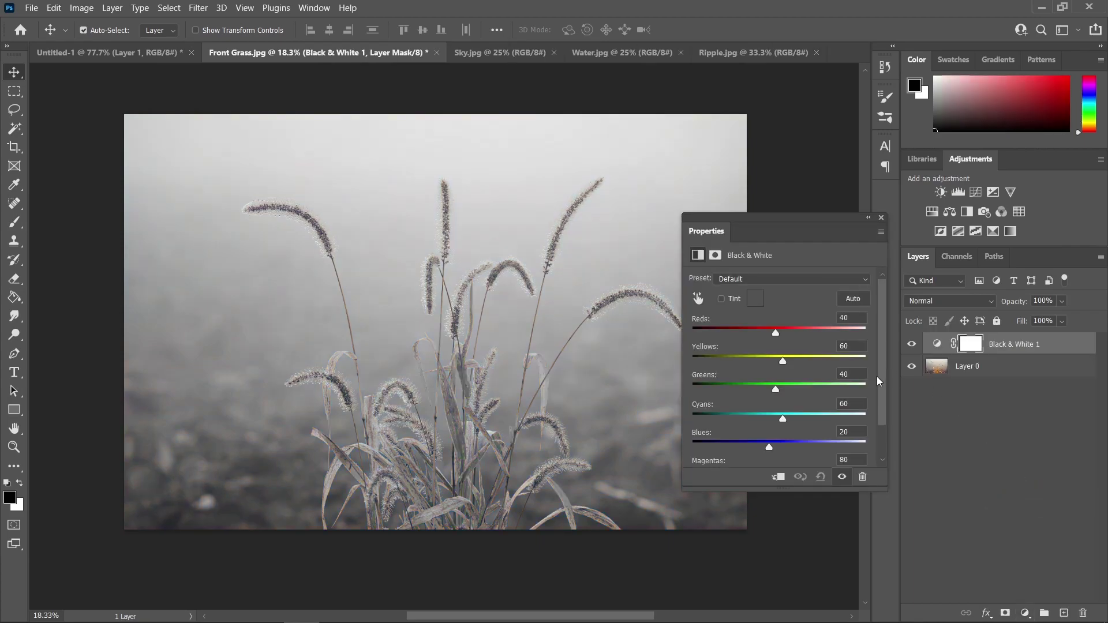
left_click(778, 478)
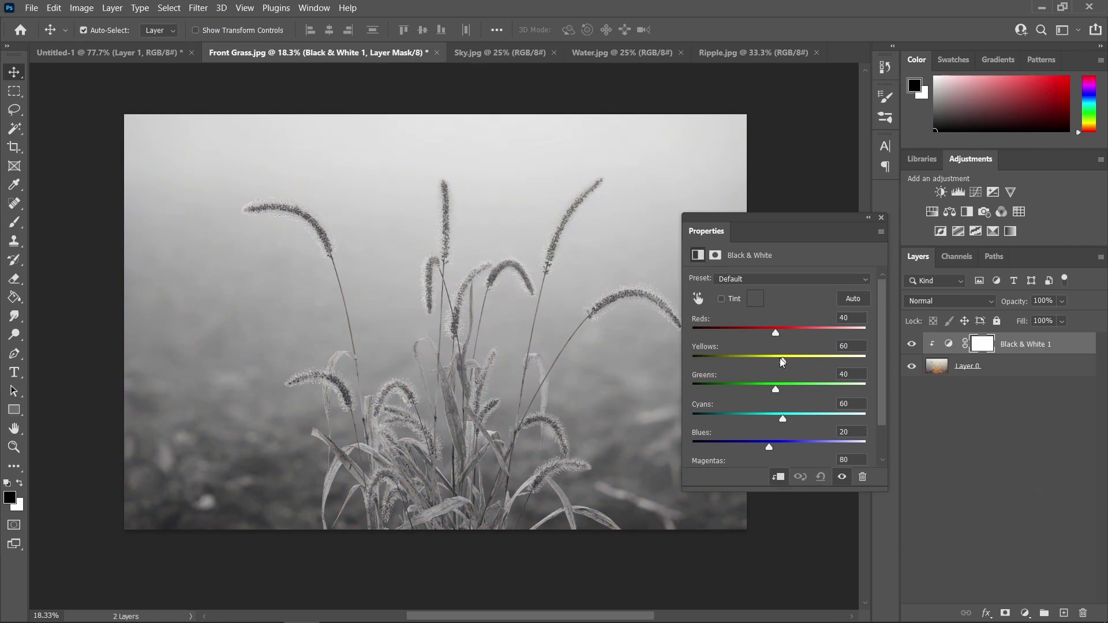
- Set the Yellows value of the Black & White adjustment to -200 to darken the grass stems
left_click_drag(784, 362, 686, 361)
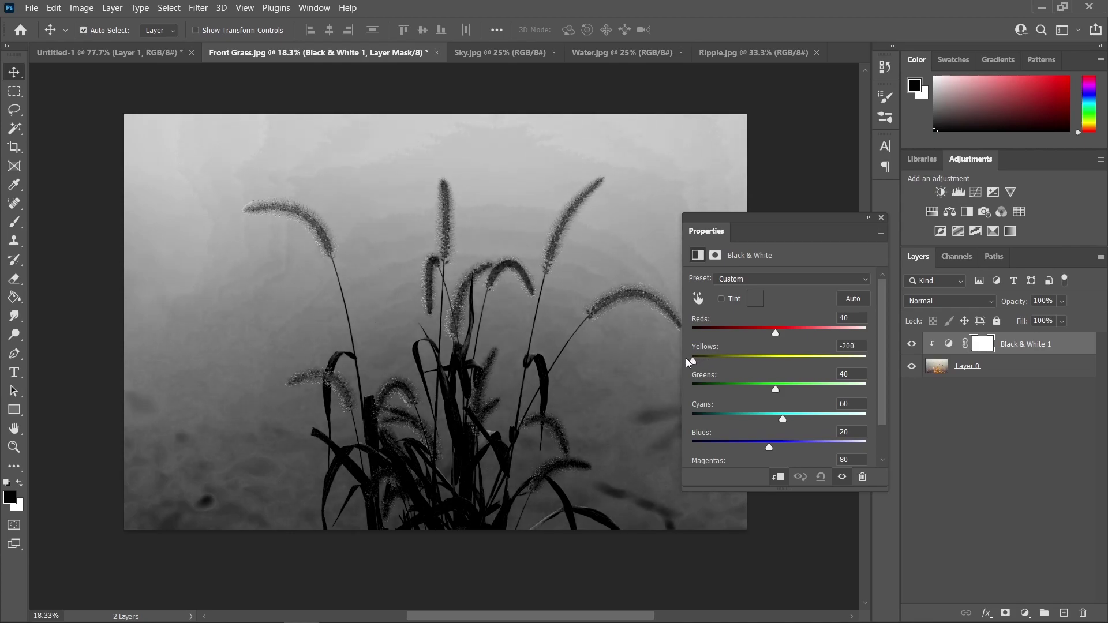
left_click_drag(838, 232, 838, 246)
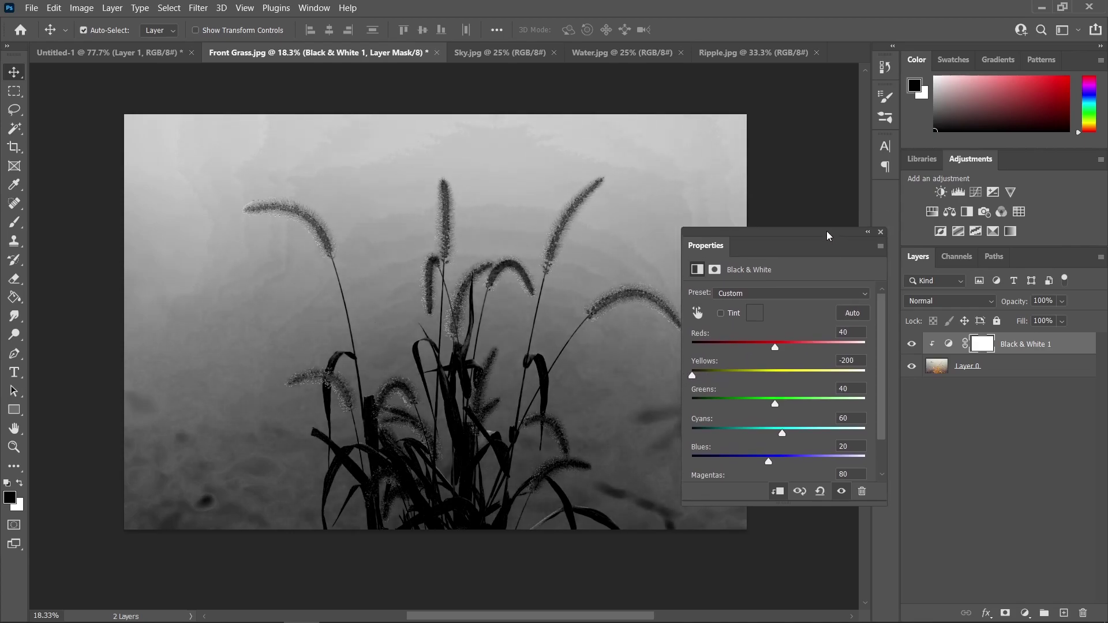
left_click(876, 240)
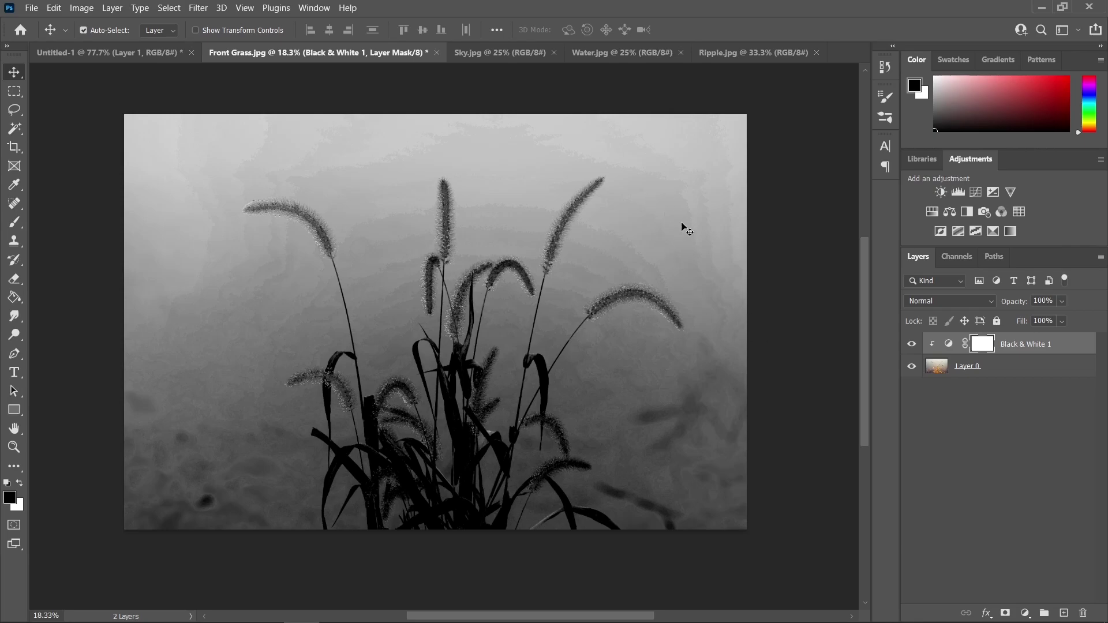
left_click(948, 344)
double_click(948, 345)
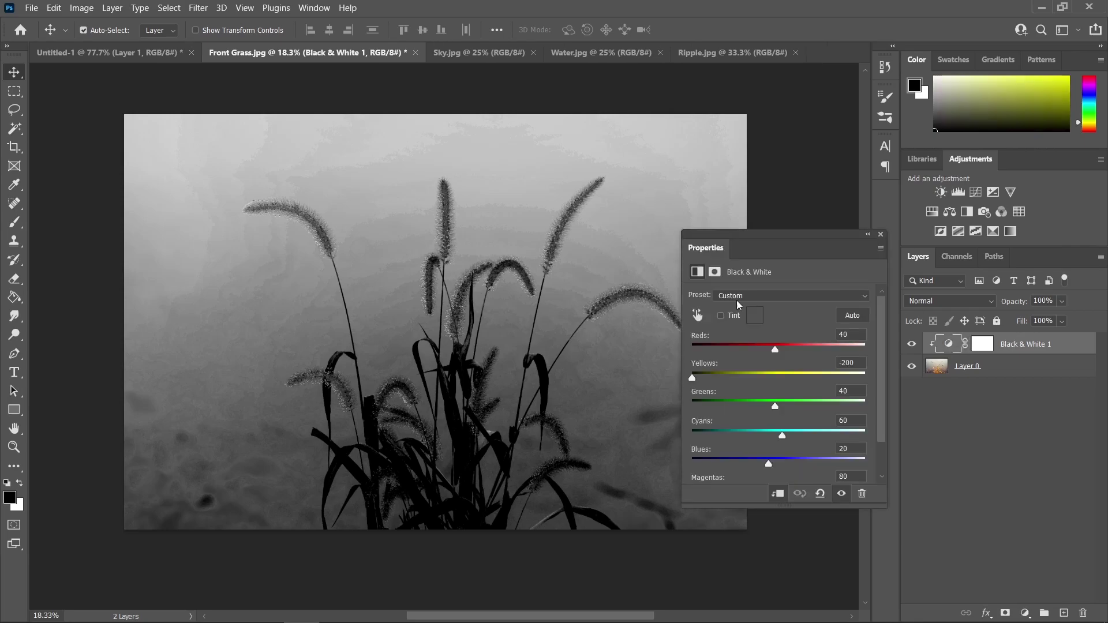
left_click(881, 235)
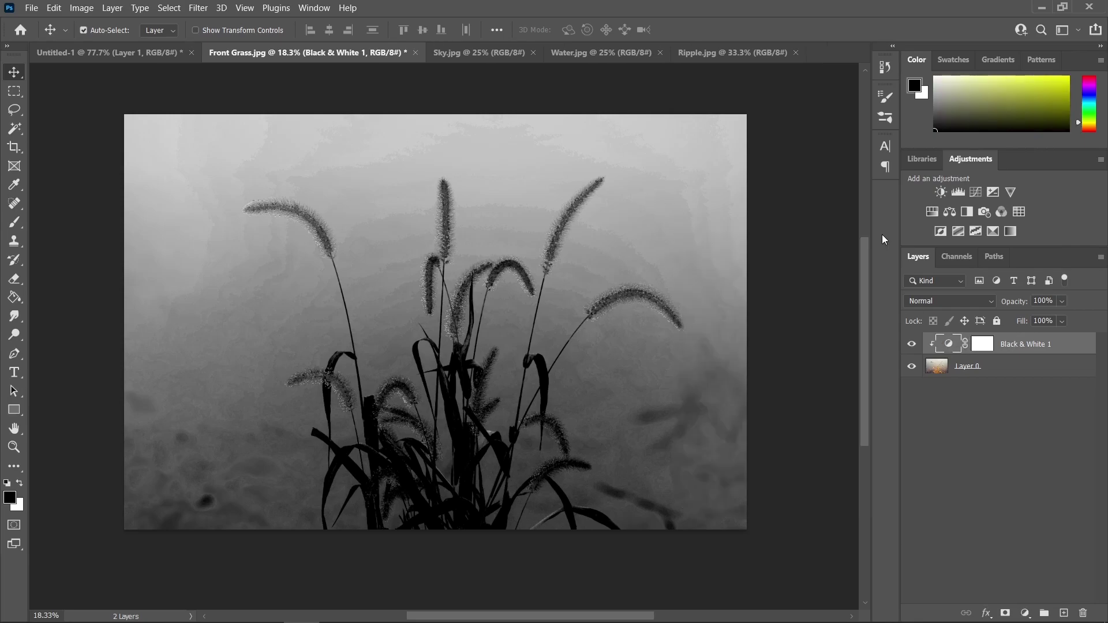
- Clip a new Levels adjustment to the Front Grass photo and lower its white input level to whiten the background behind the grass
left_click(1025, 614)
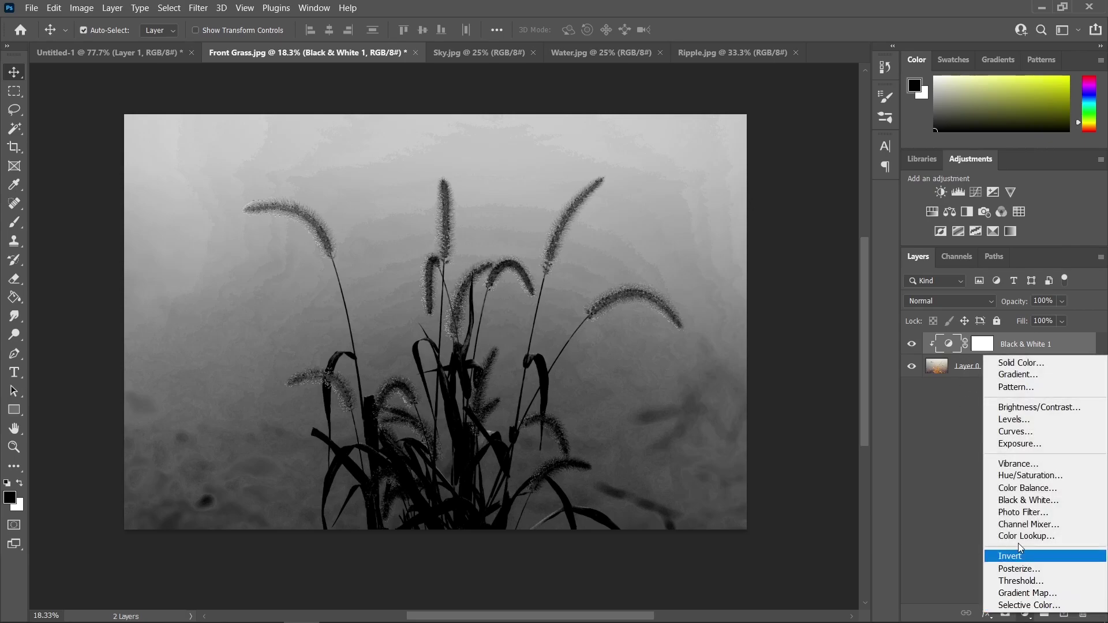
left_click(1016, 422)
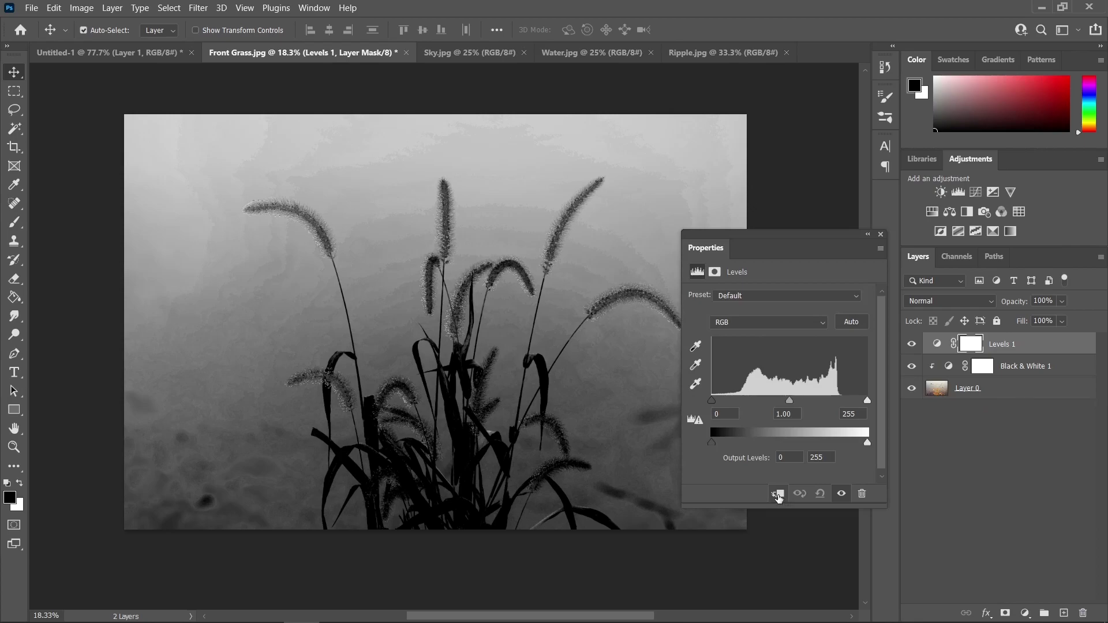
left_click(778, 493)
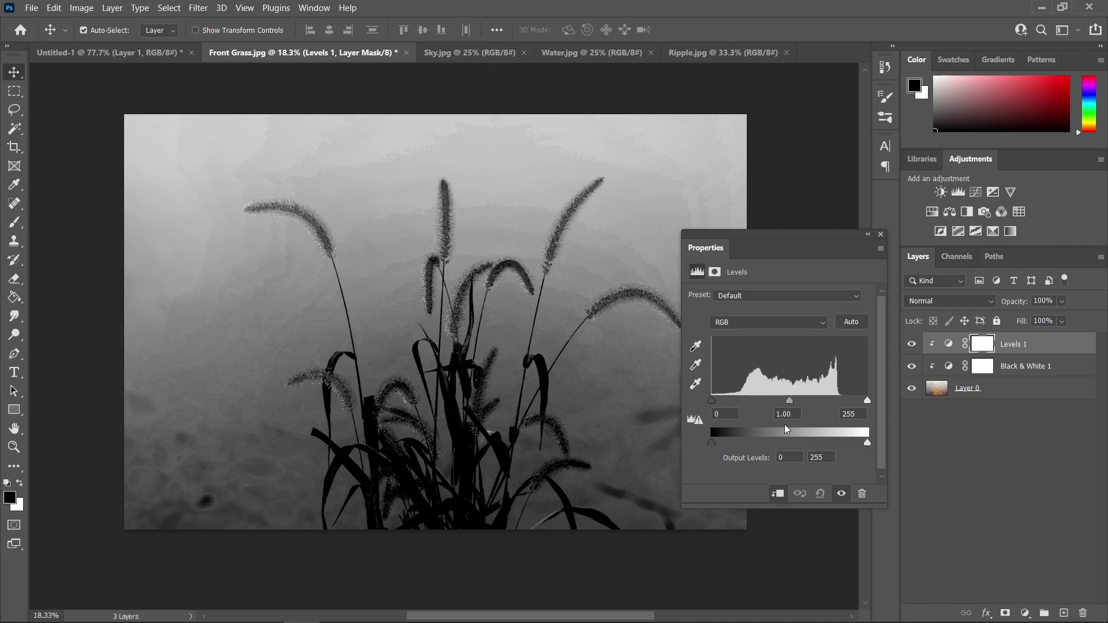
left_click_drag(868, 403, 761, 402)
left_click(880, 235)
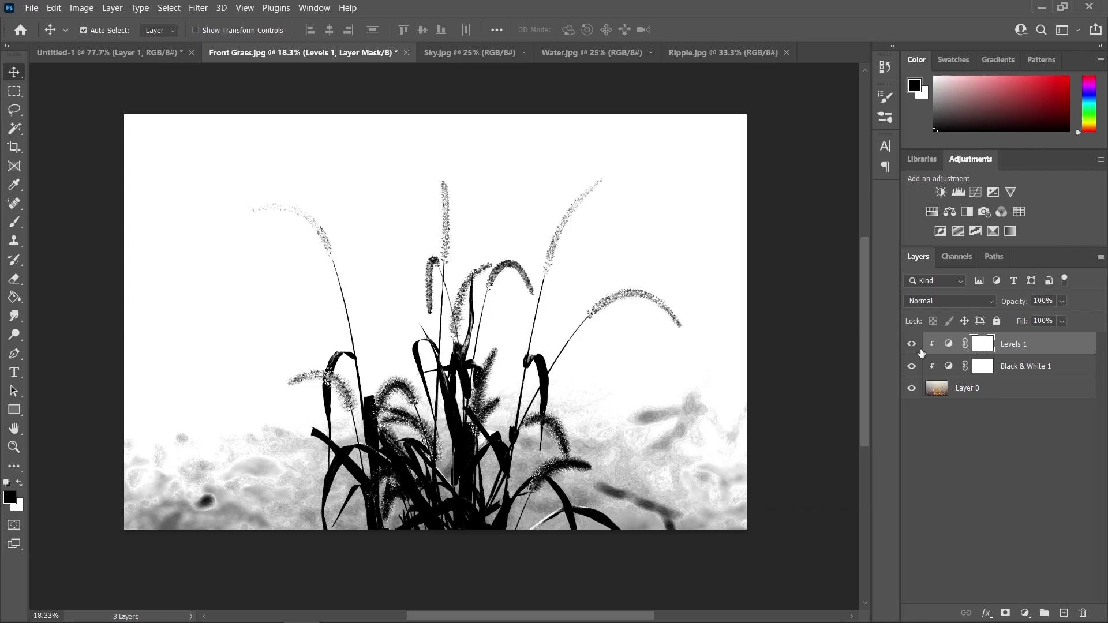
- Select the dark grass on Layer 0 with Color Range, using Shadows with Fuzziness 50% and Range 65
left_click(1006, 395)
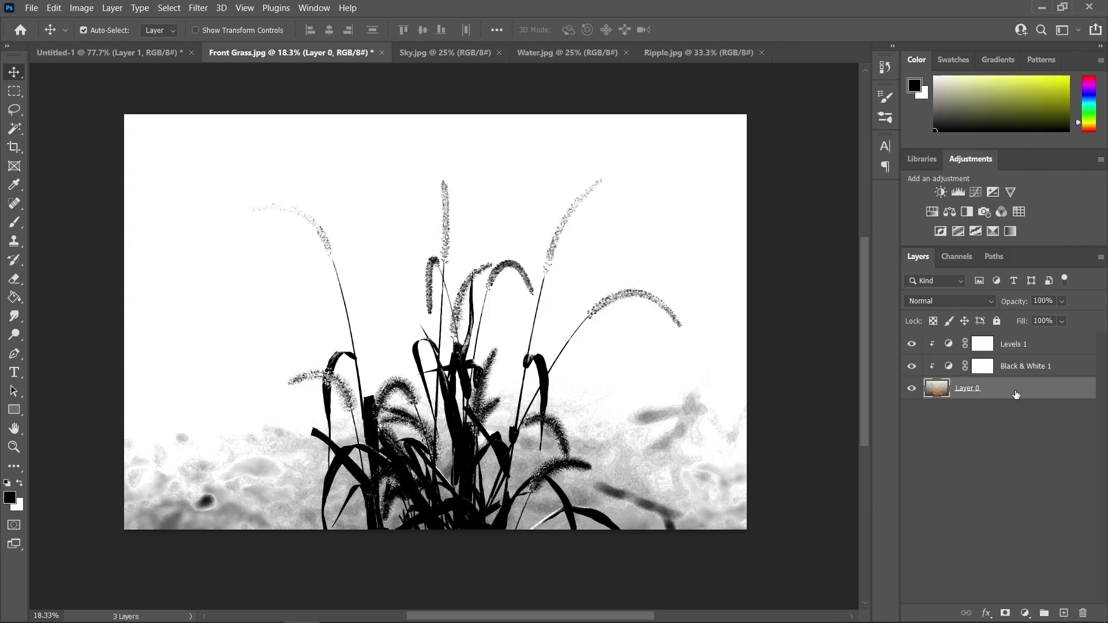
left_click(161, 9)
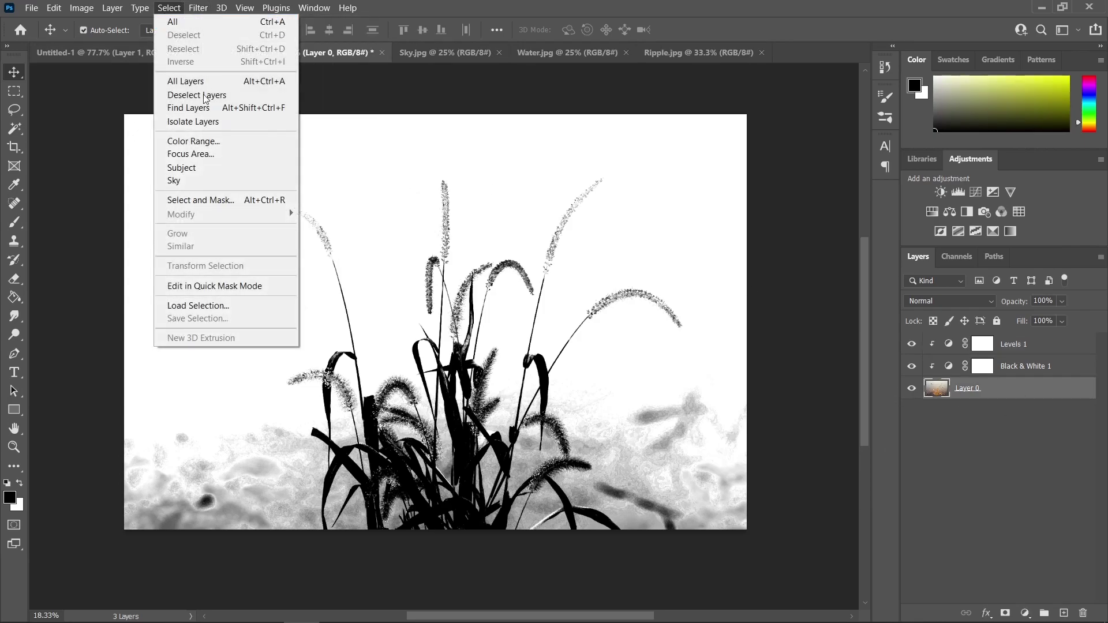
left_click(216, 141)
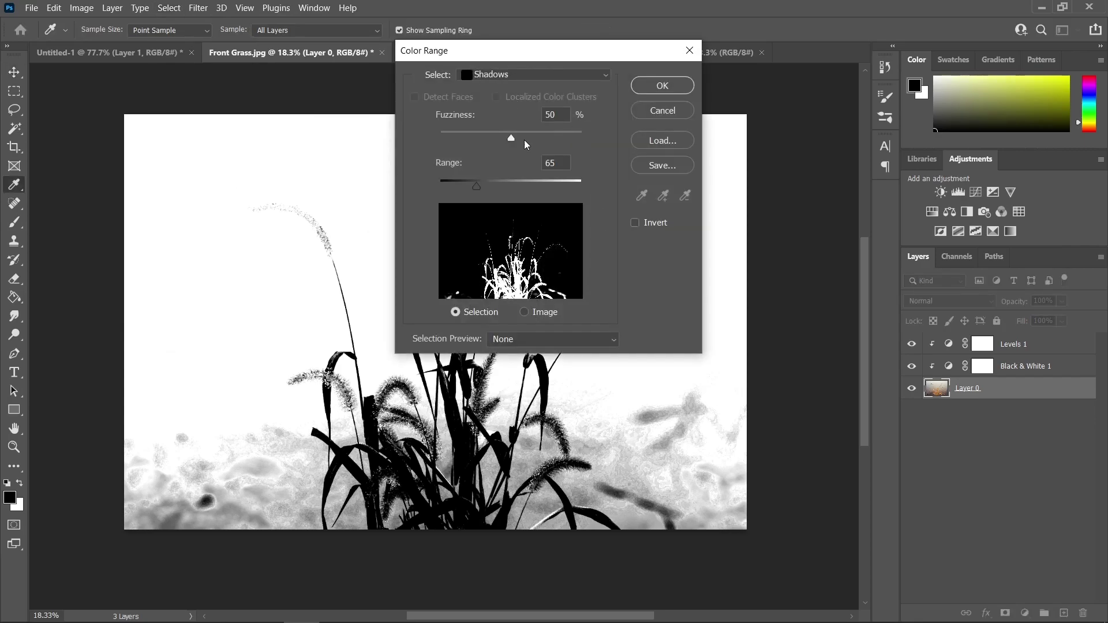
left_click(563, 116)
left_click(662, 85)
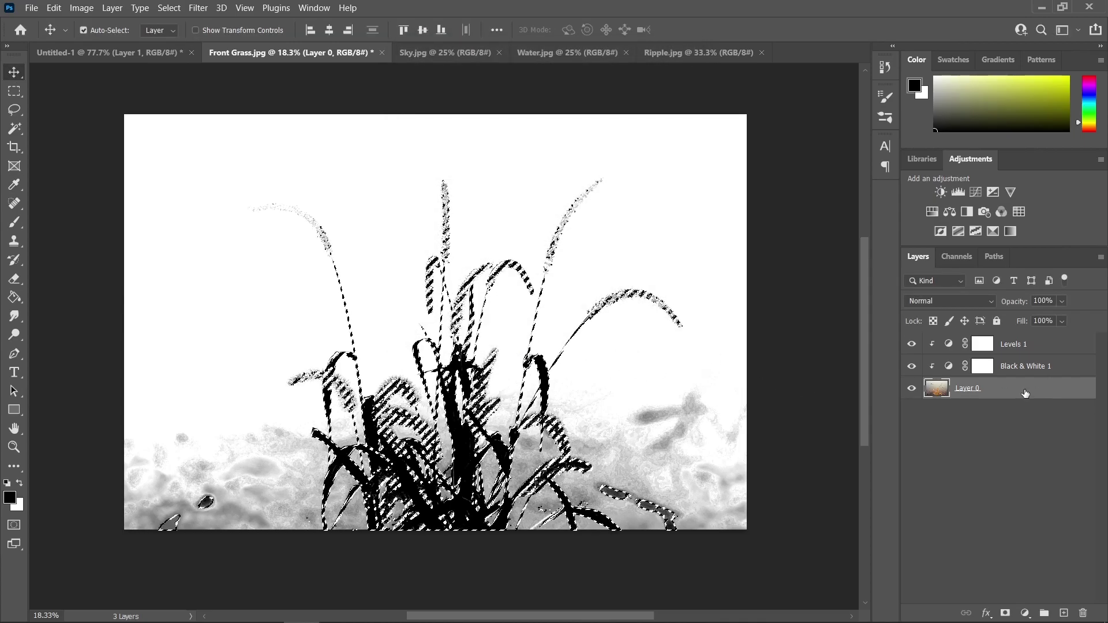
- Copy the selected grass to a new Smart Object layer and bring it into the Untitled-1 document above the swan layer
key("ctrl+j")
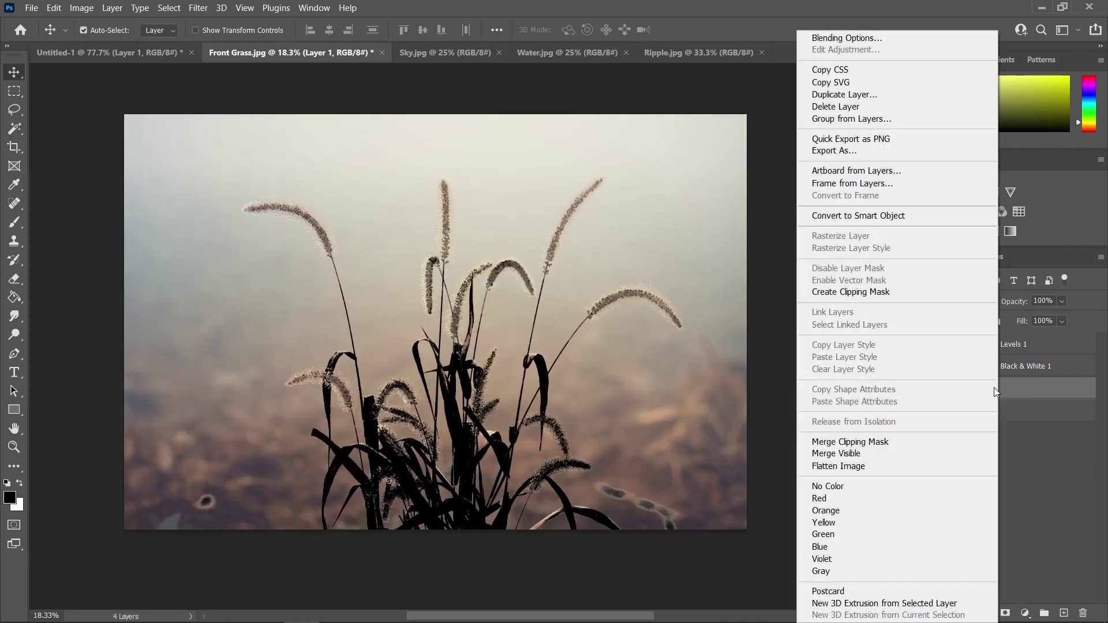
left_click(851, 215)
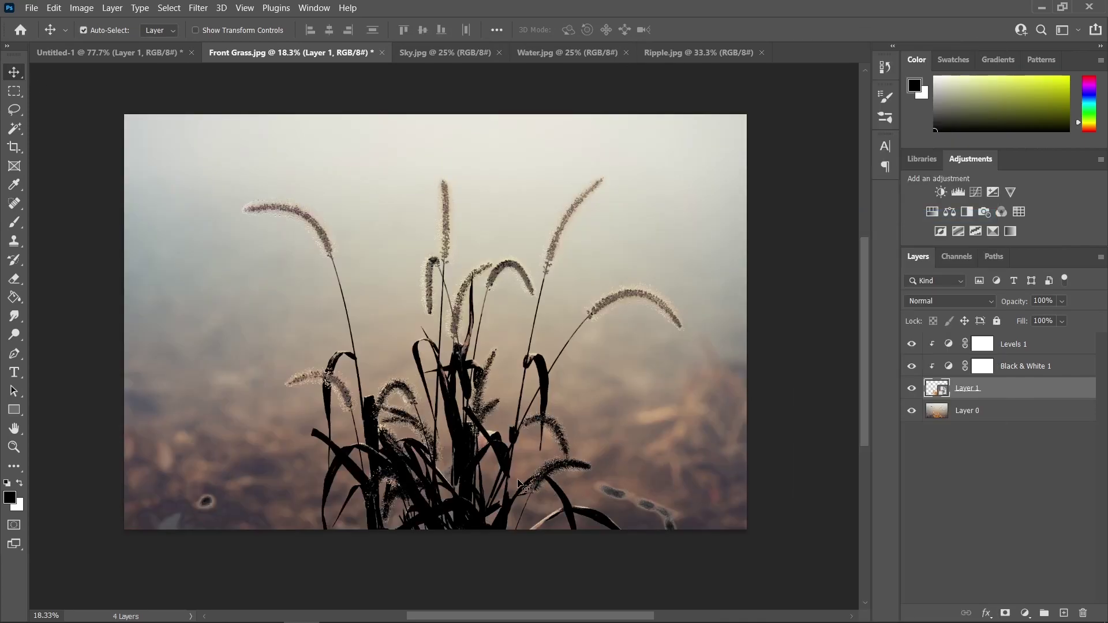
left_click_drag(467, 452, 237, 441)
scroll(237, 441, "down", 1)
left_click_drag(1006, 375, 1036, 331)
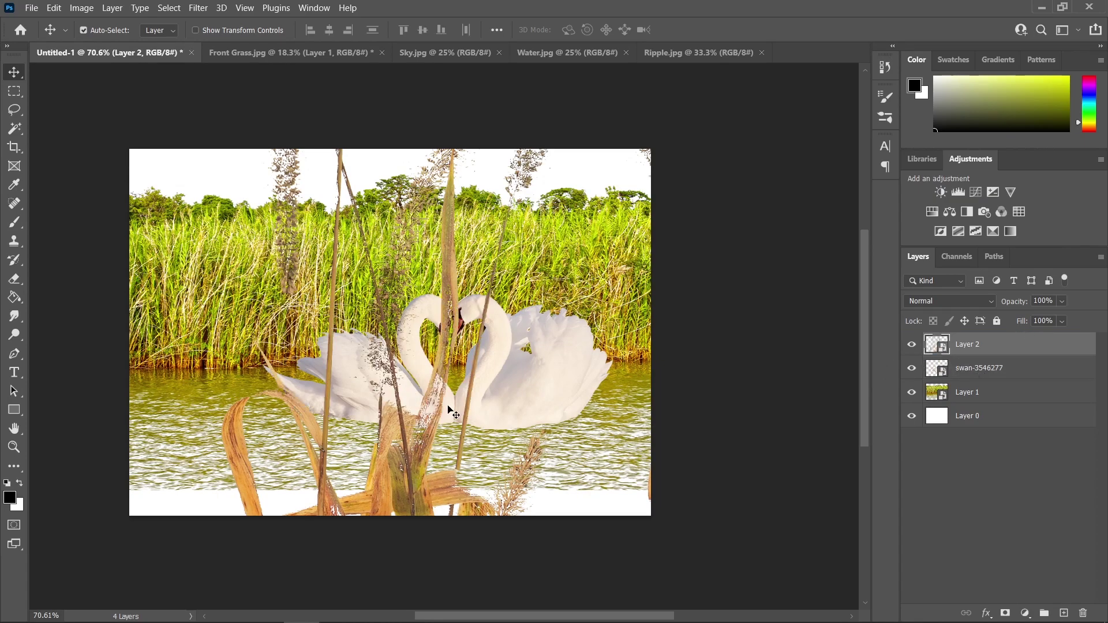
- Scale the front grass layer down proportionally to about 58% and place it in the canvas's lower-left corner, aligned with the bottom edge
scroll(436, 329, "down", 2)
scroll(436, 329, "up", 1)
left_click_drag(501, 312, 639, 313)
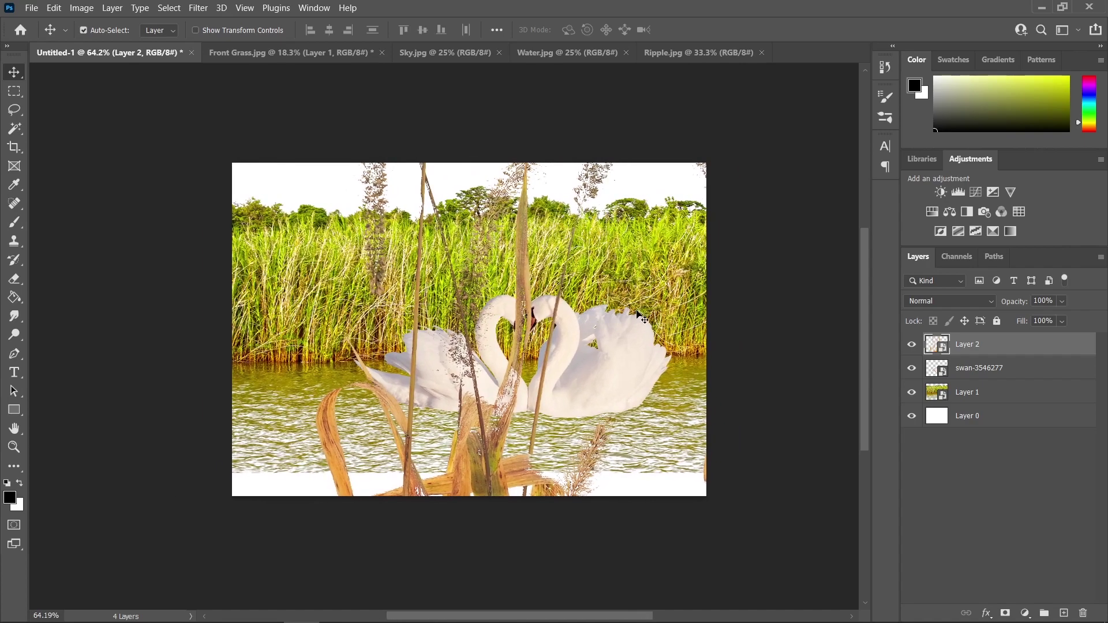
key("ctrl")
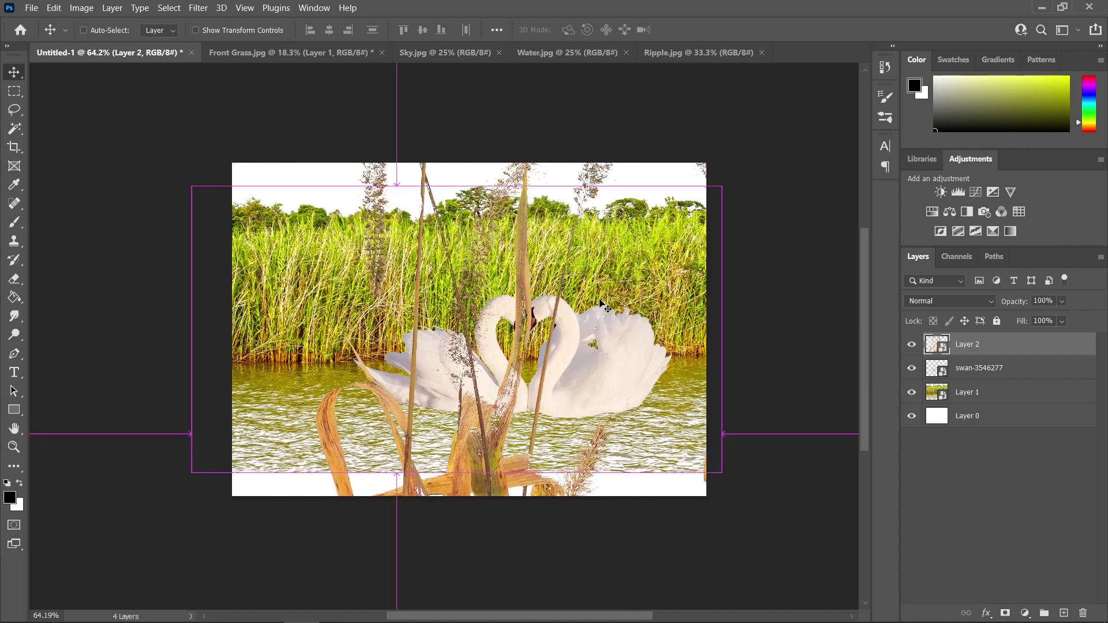
key("ctrl+t")
scroll(635, 335, "down", 10)
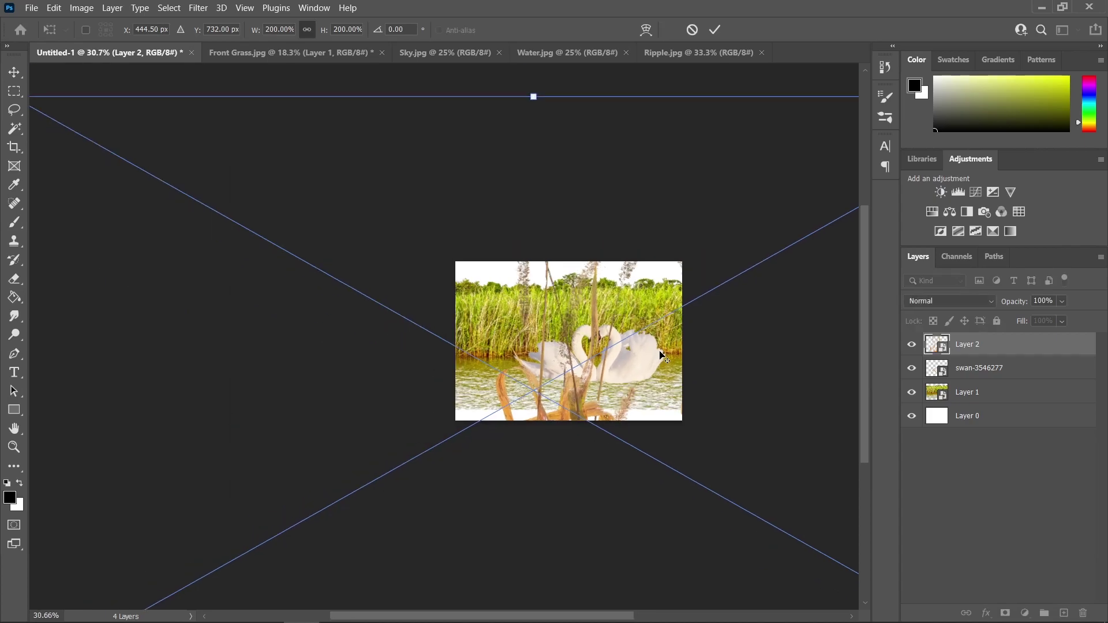
scroll(560, 373, "up", 4)
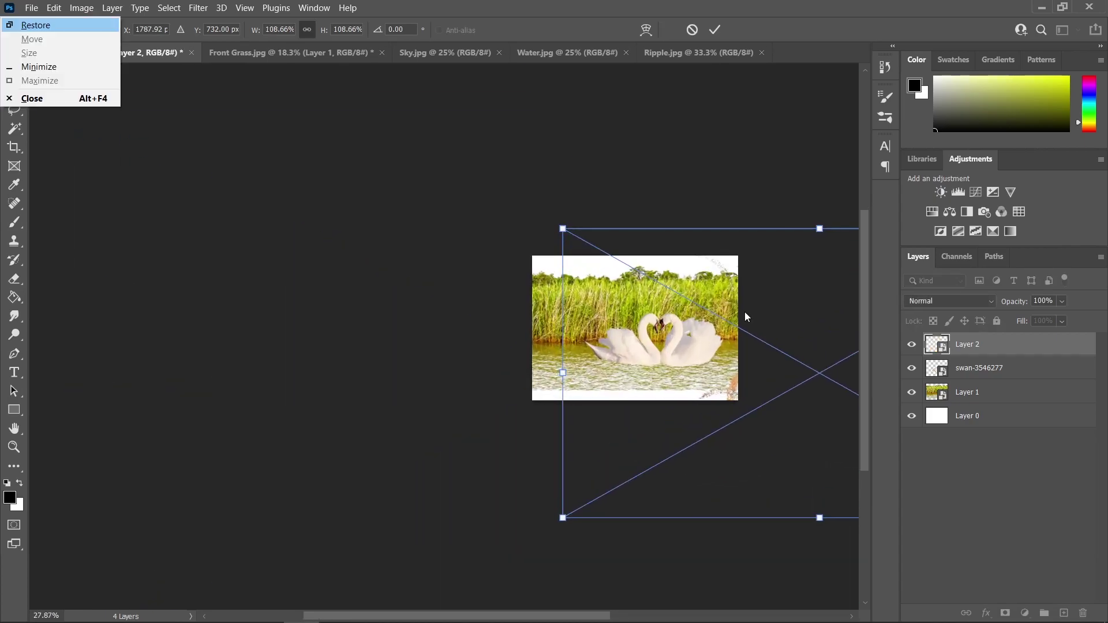
left_click_drag(530, 277, 191, 214)
scroll(173, 247, "up", 6)
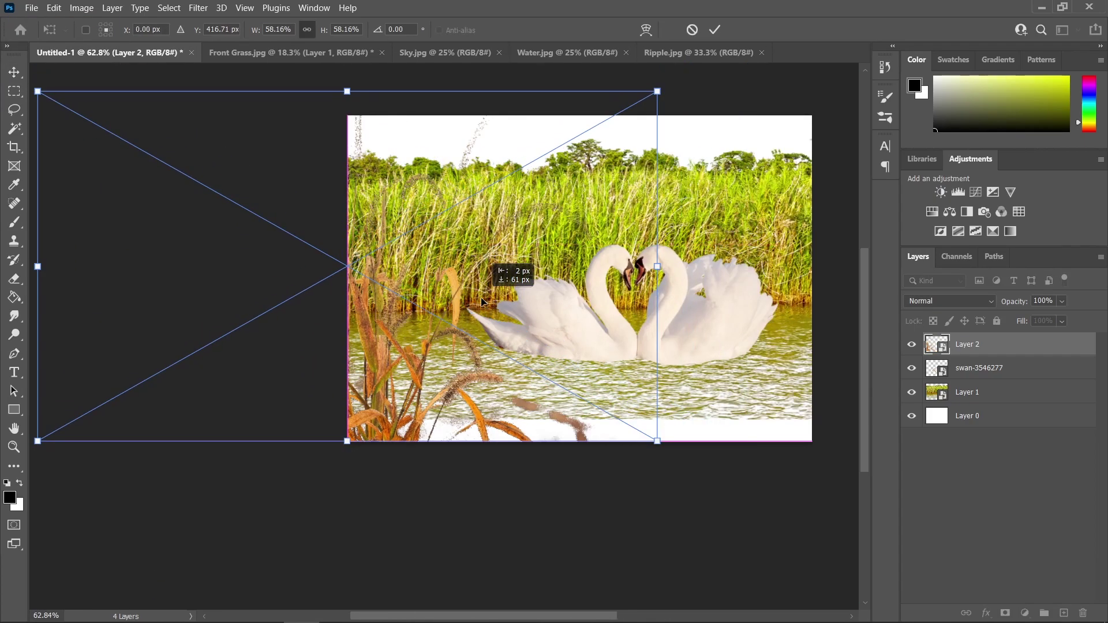
left_click(13, 75)
left_click_drag(534, 280, 519, 305)
mouse_move(375, 394)
left_mouse_down()
mouse_move(385, 394)
mouse_move(376, 394)
left_mouse_up()
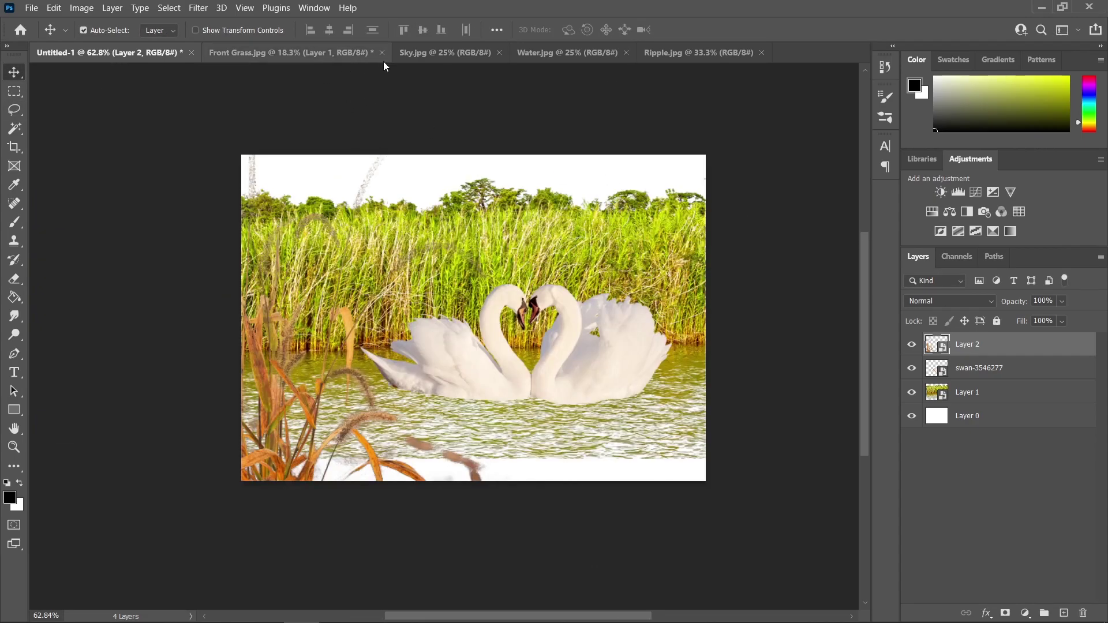
- Close Front Grass.jpg without saving and switch to the Sky.jpg document
left_click(382, 53)
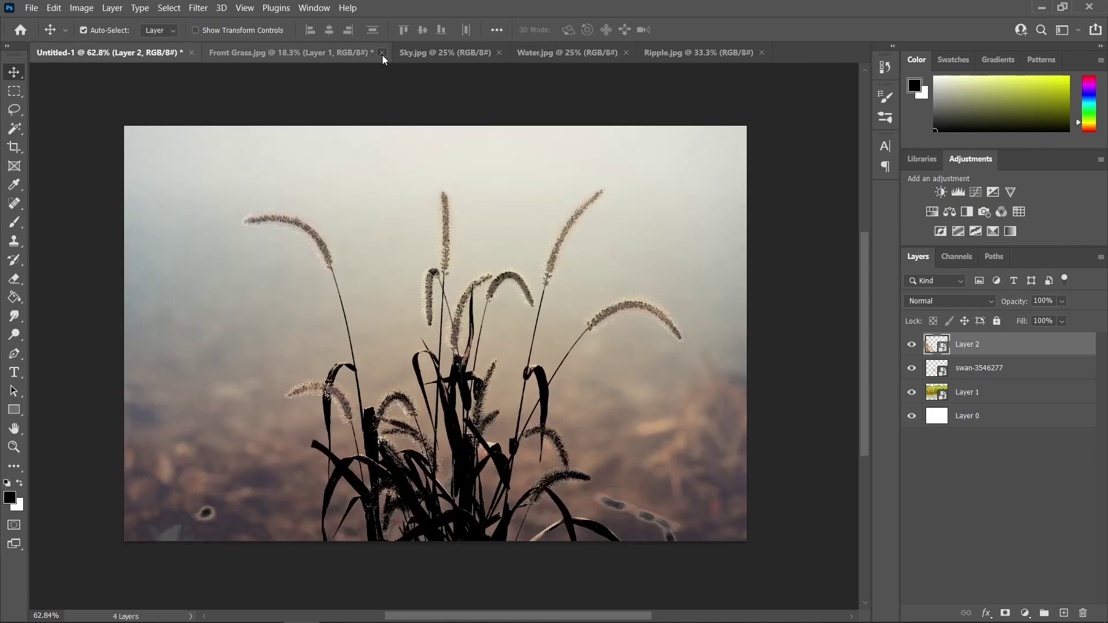
key("n")
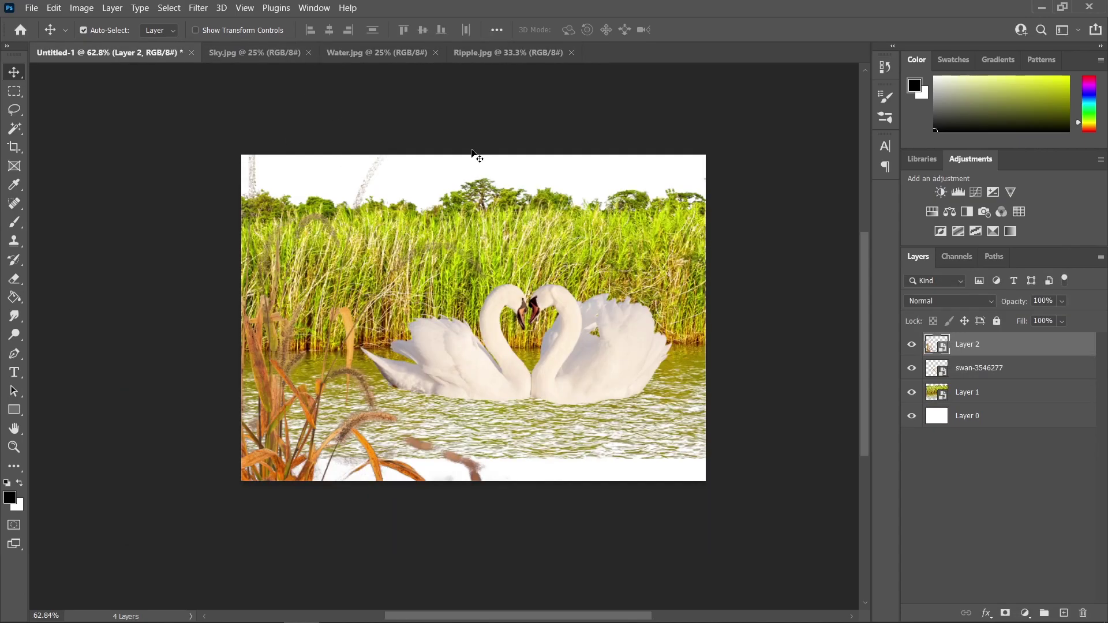
left_click(265, 52)
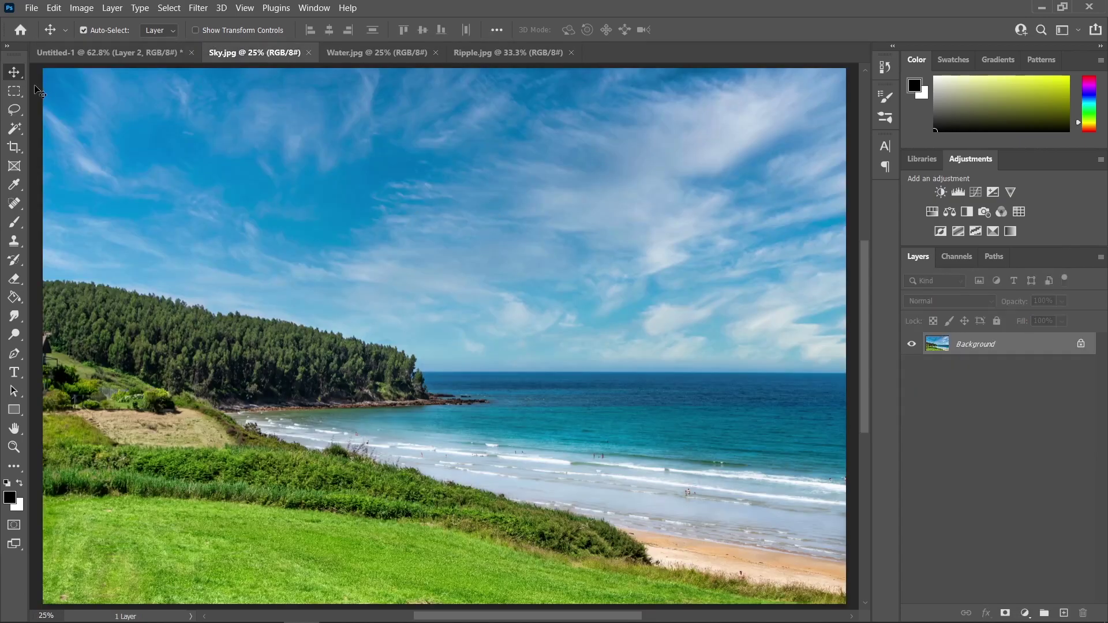
- Select a wide rectangular strip of sky from the photo's upper-left corner with the Rectangular Marquee tool
left_click(15, 91)
right_click(15, 91)
left_click(73, 92)
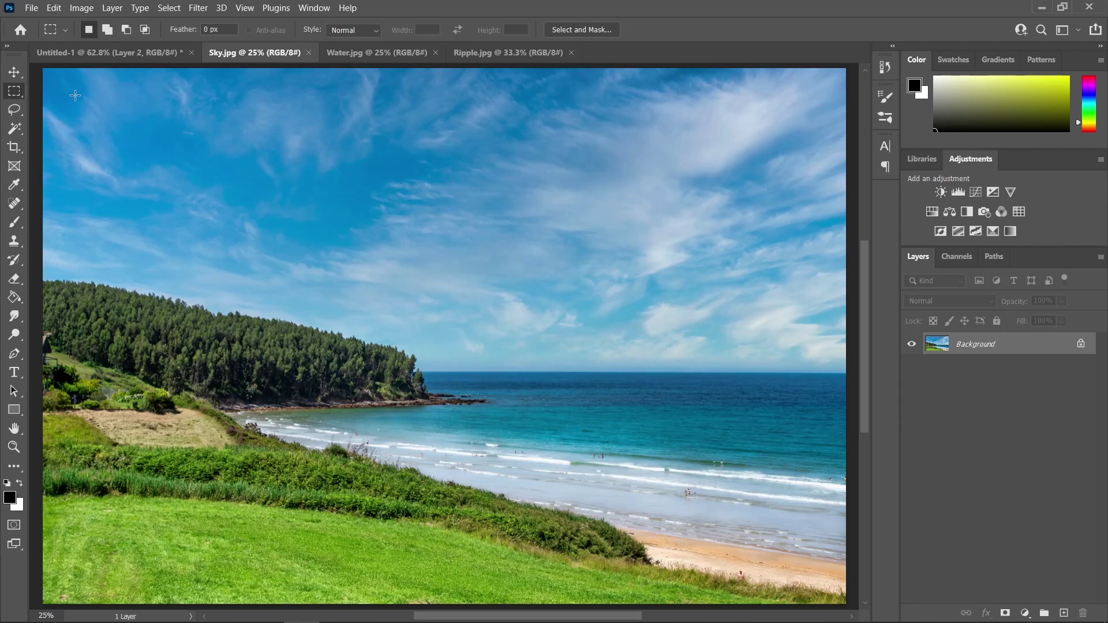
left_click_drag(164, 94, 209, 118)
scroll(209, 119, "down", 2)
left_click_drag(94, 86, 556, 182)
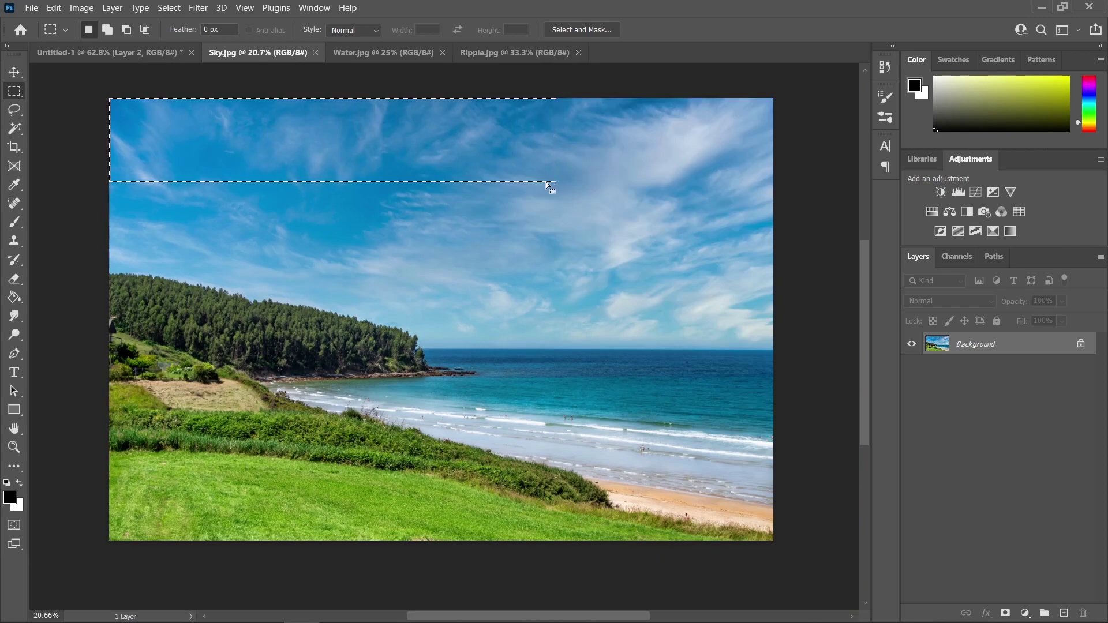
- Copy the selected sky strip to a new layer and convert that layer to a Smart Object
key("ctrl+j")
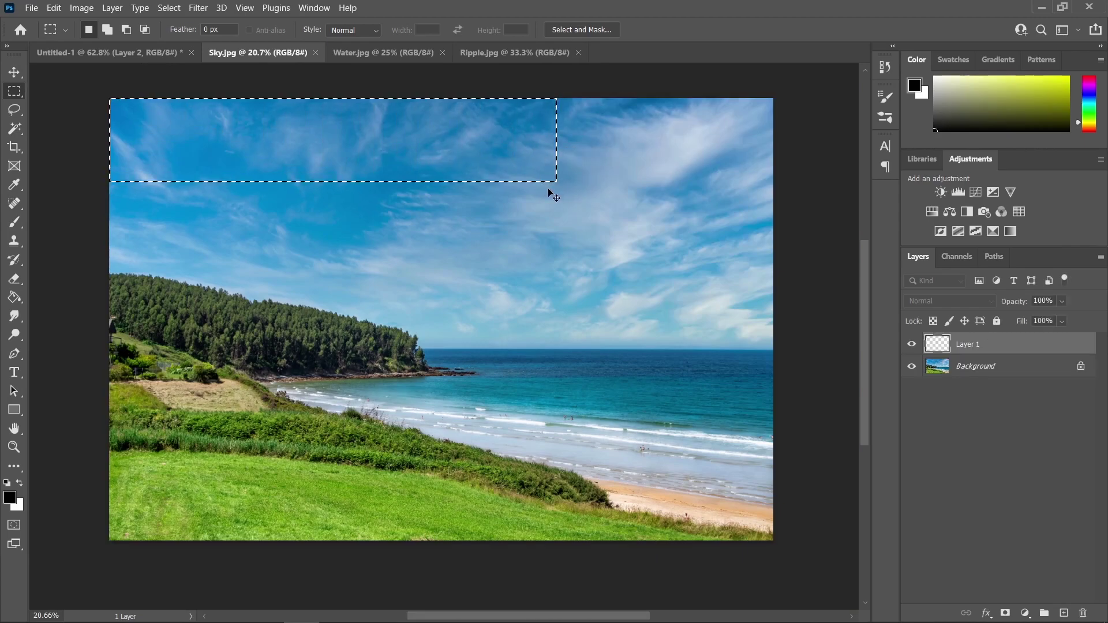
right_click(1000, 349)
left_click(911, 216)
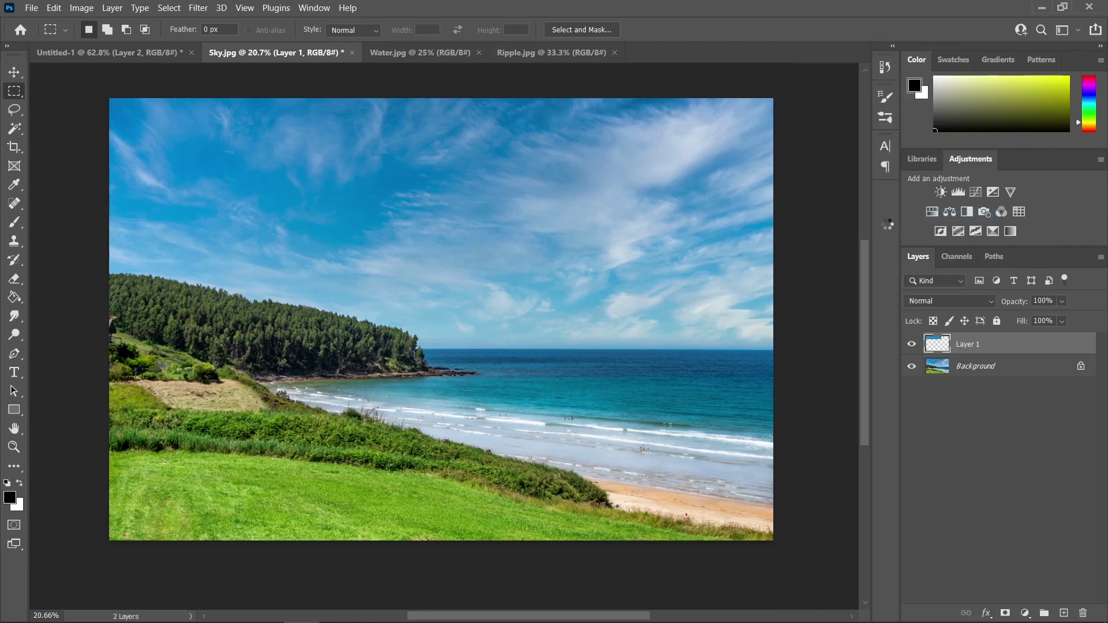
- Bring the sky Smart Object into the Untitled-1 document and place it directly below the tall grass layer
left_click(14, 72)
left_click_drag(260, 130, 455, 176)
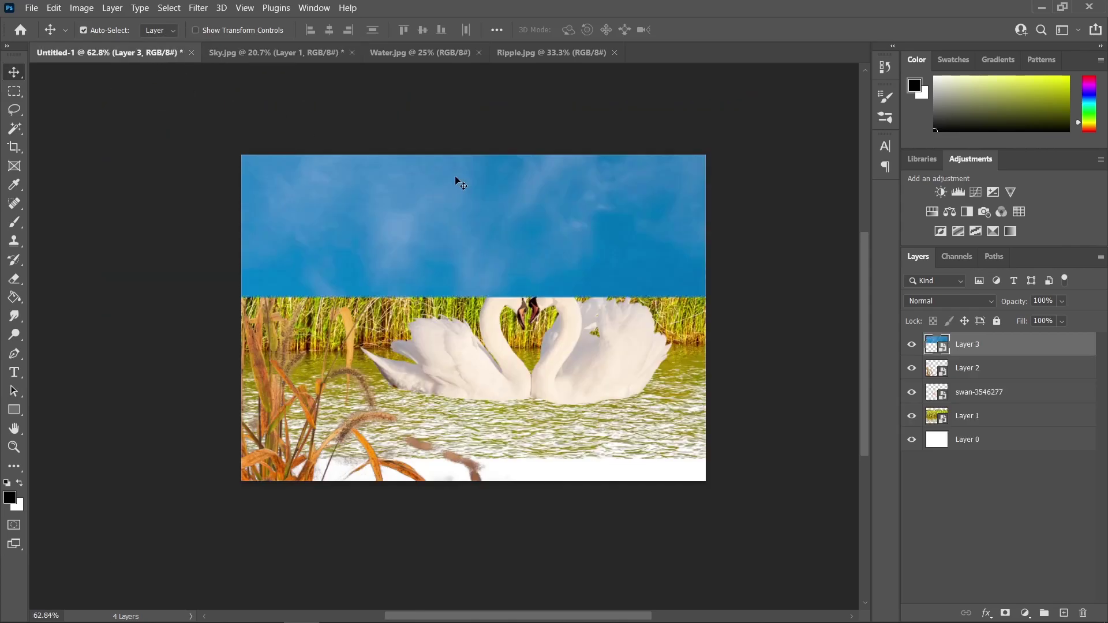
scroll(459, 176, "up", 2)
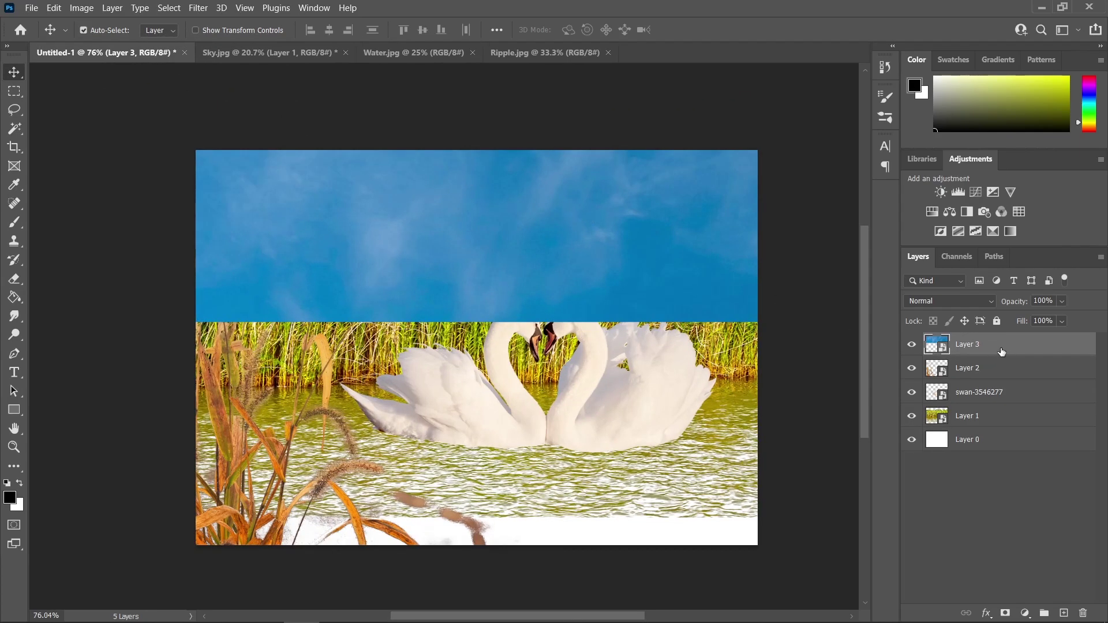
left_click_drag(992, 349, 990, 426)
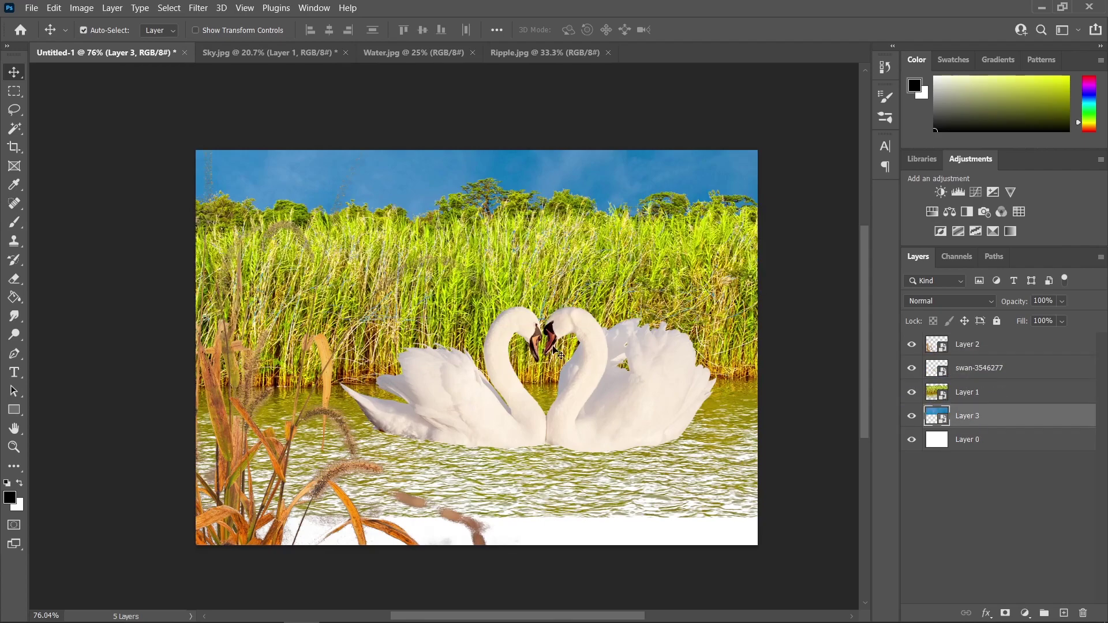
- Rename the sky layer as "sky" and select the front grass layer
scroll(568, 247, "up", 1)
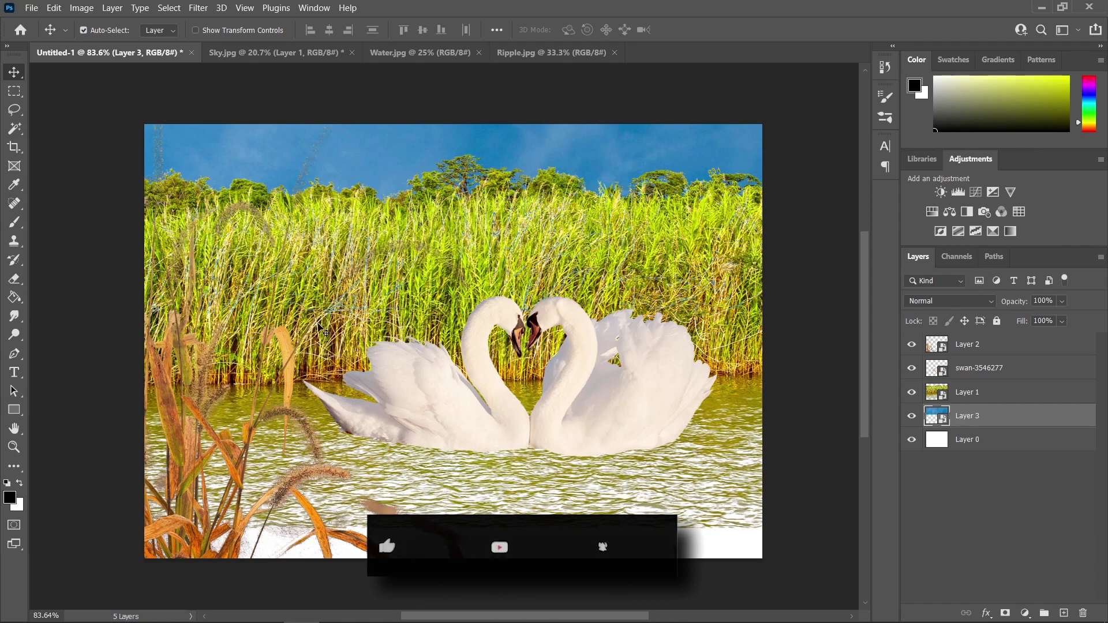
double_click(968, 416)
type("sky")
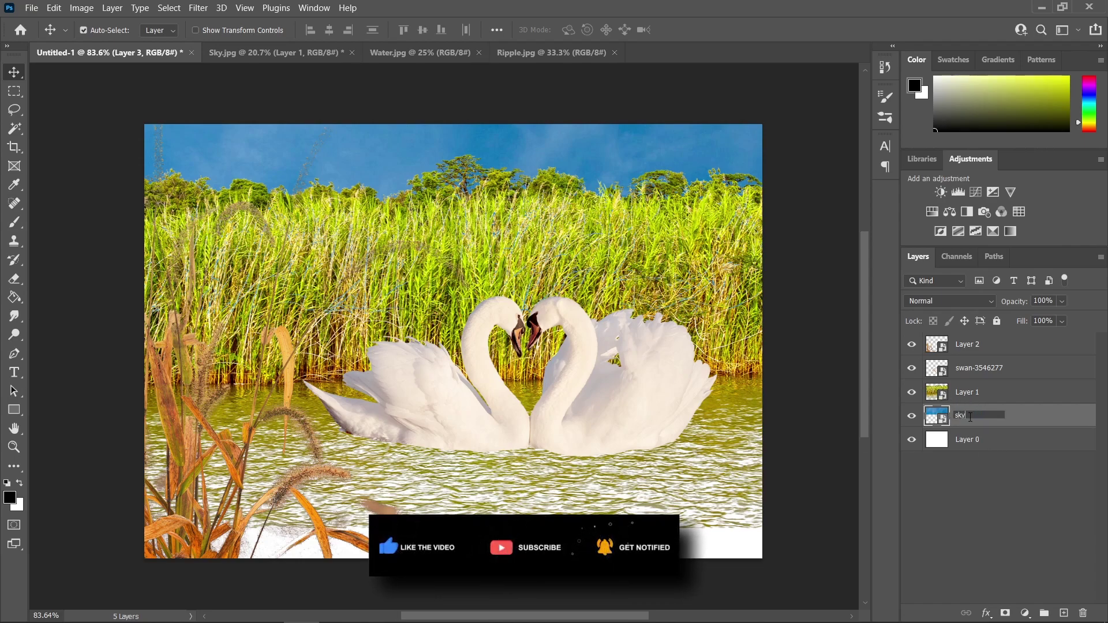
key("Return")
left_click(984, 350)
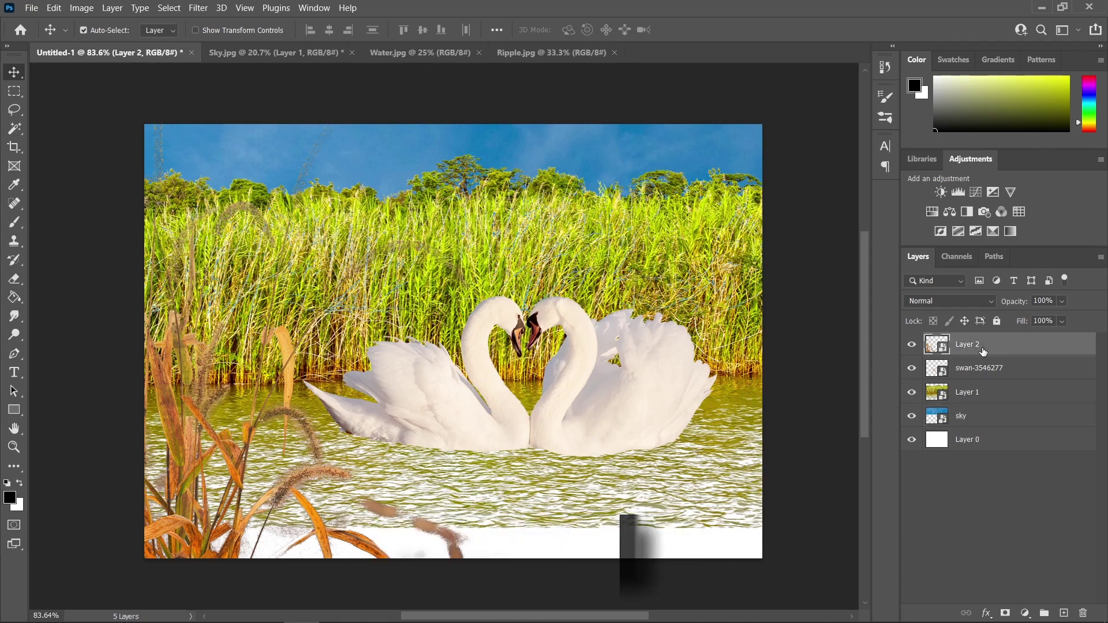
- Rename the topmost layer as "front grass" and the tall grass layer as "grass background"
double_click(968, 345)
type("front grass")
key("Return")
left_click(984, 371)
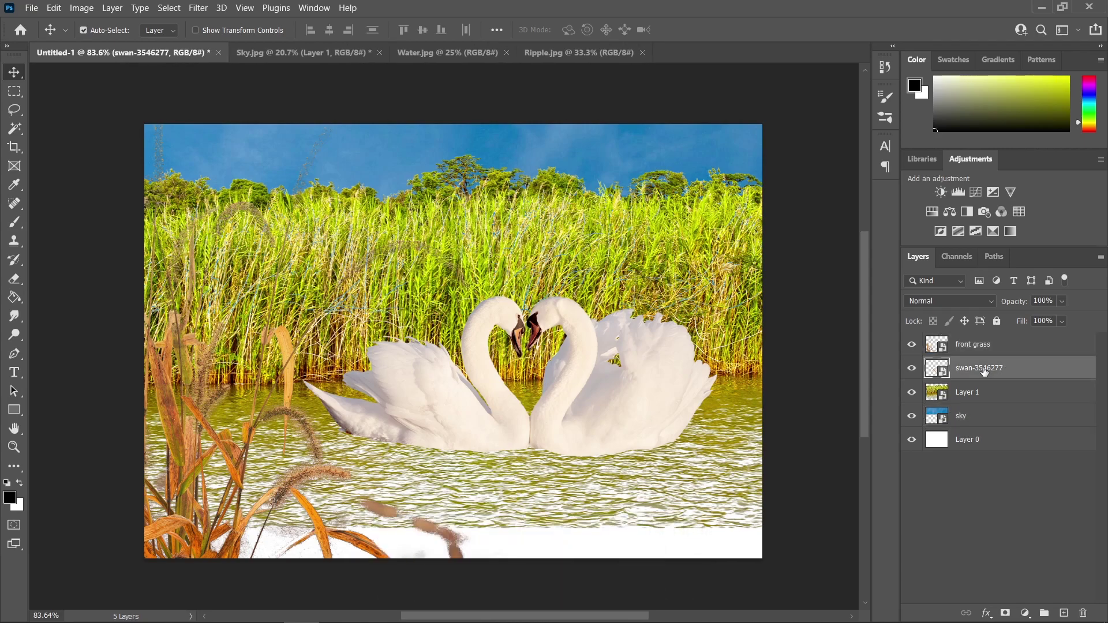
double_click(971, 394)
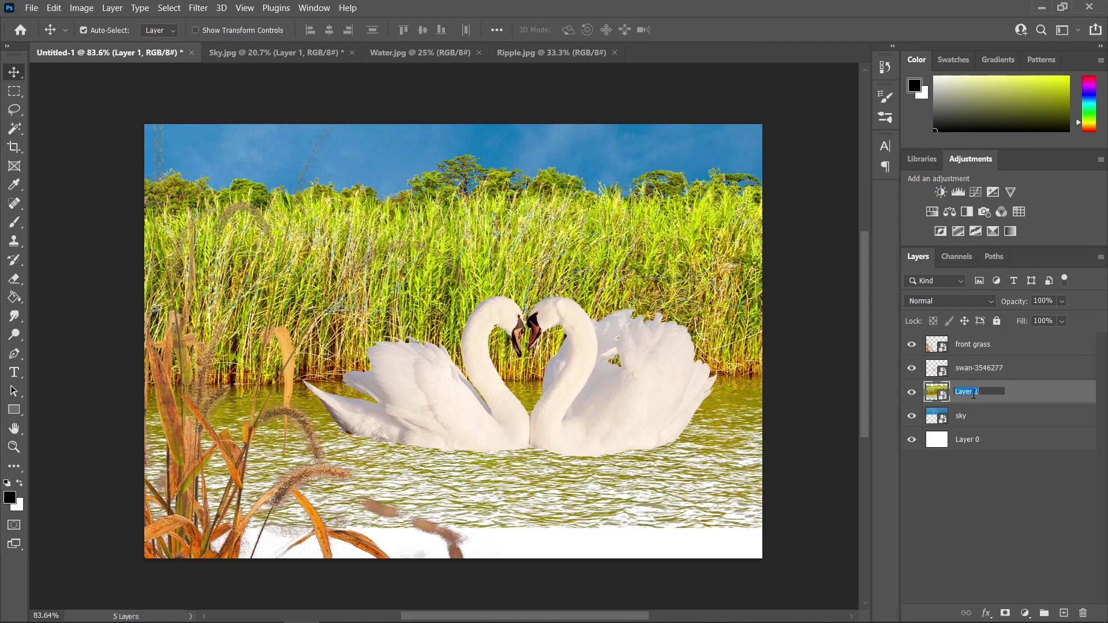
type("grass background")
key("Return")
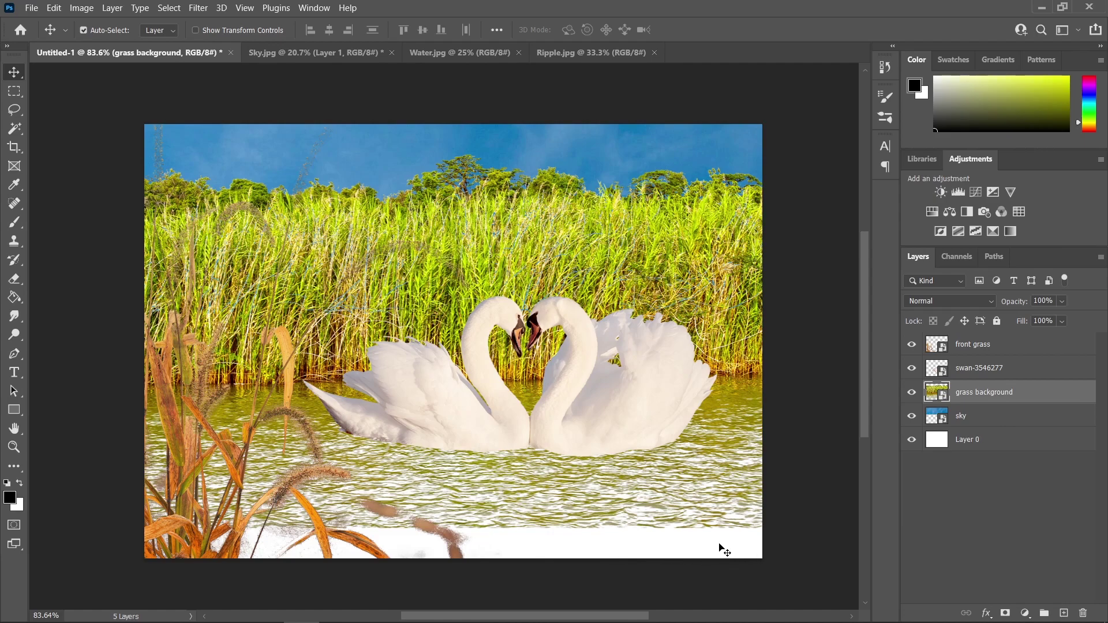
- Close the Sky.jpg document without saving its changes
left_click(332, 53)
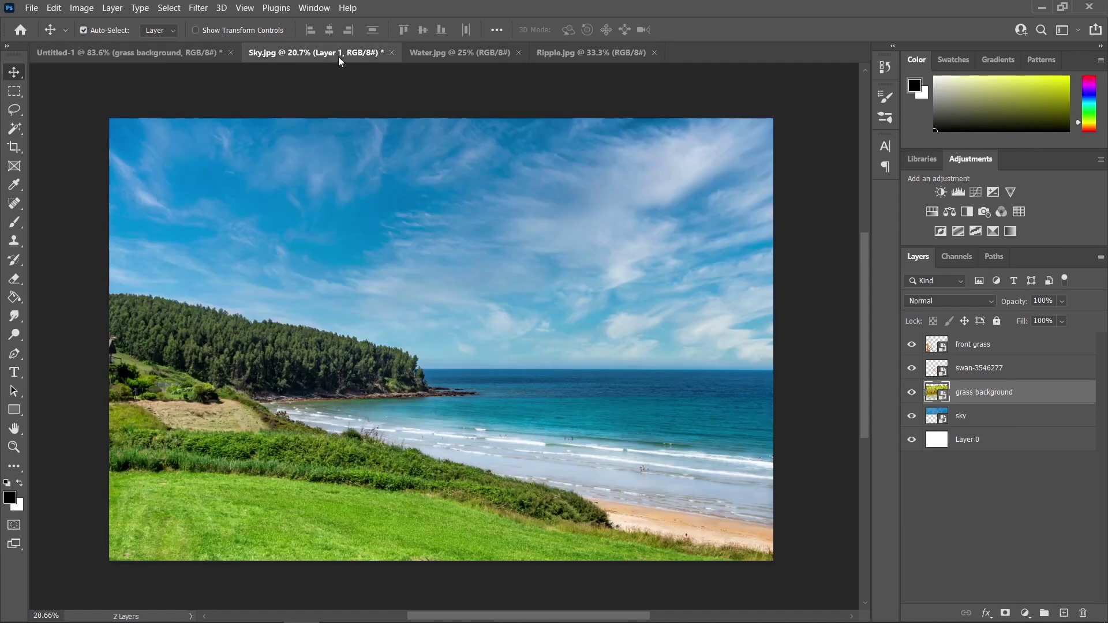
left_click(392, 53)
left_click(576, 248)
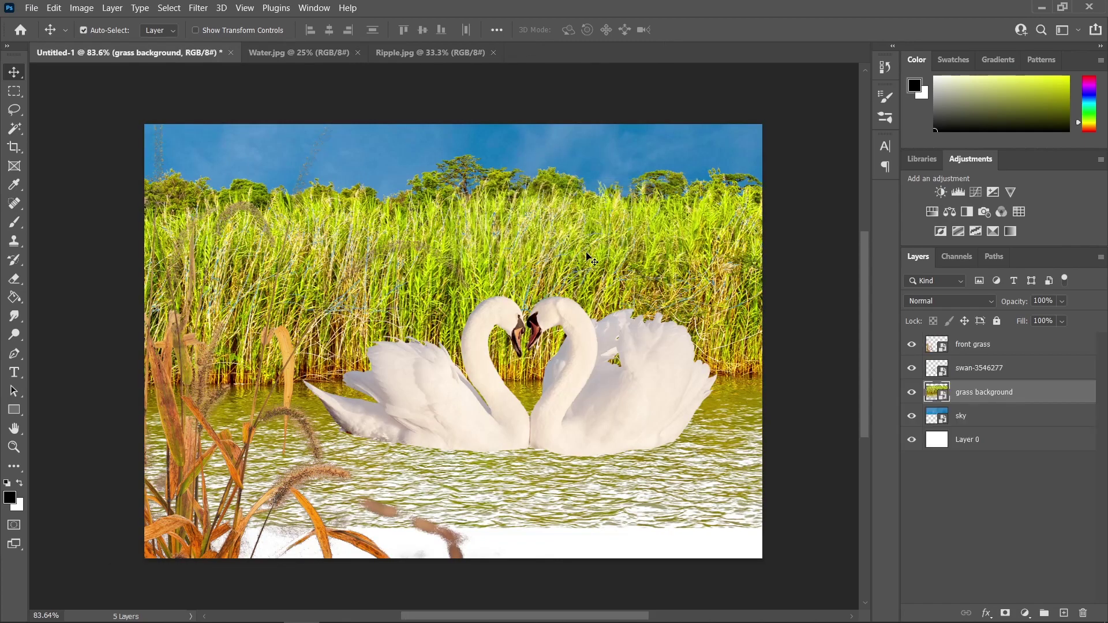
- Copy a rectangular strip of dark water from the lower-right corner of Water.jpg to a new layer and convert it to a Smart Object
left_click(324, 55)
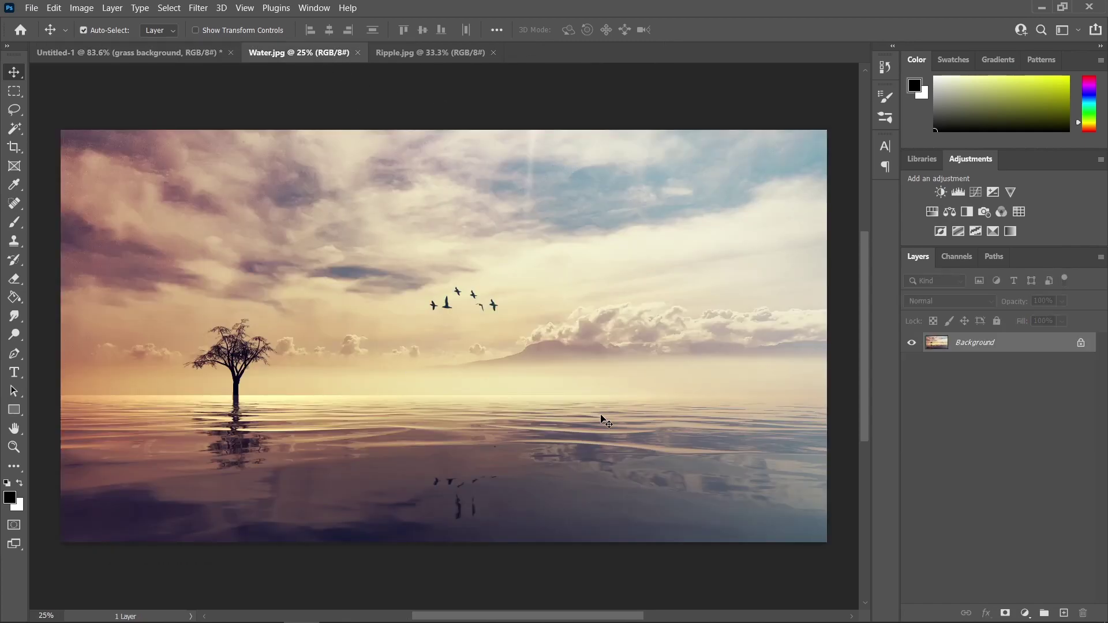
left_click(14, 92)
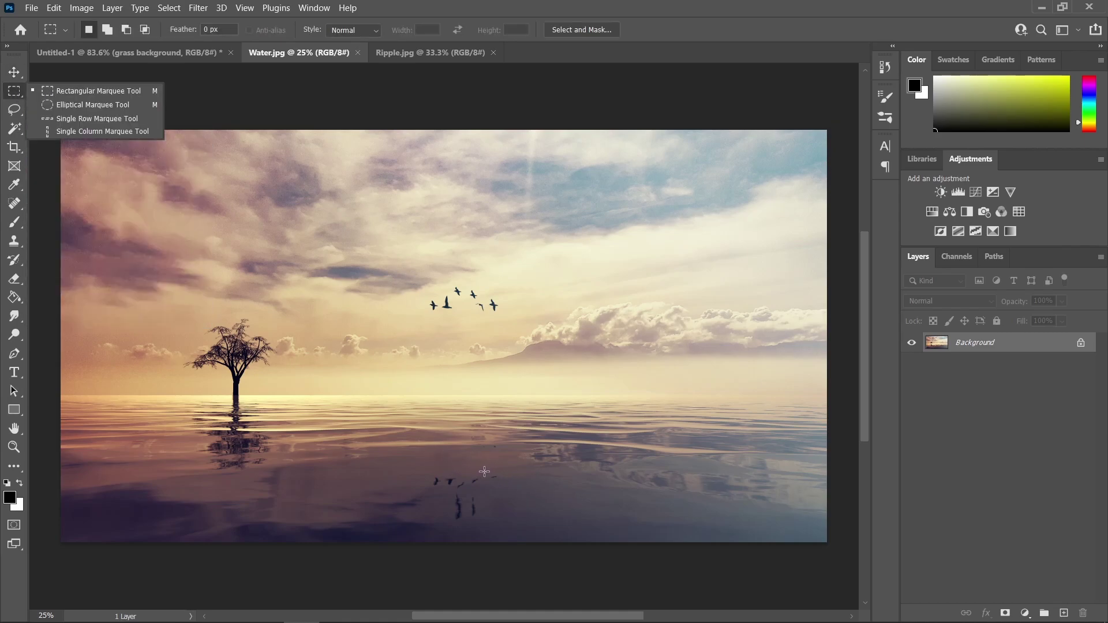
left_click_drag(487, 473, 821, 542)
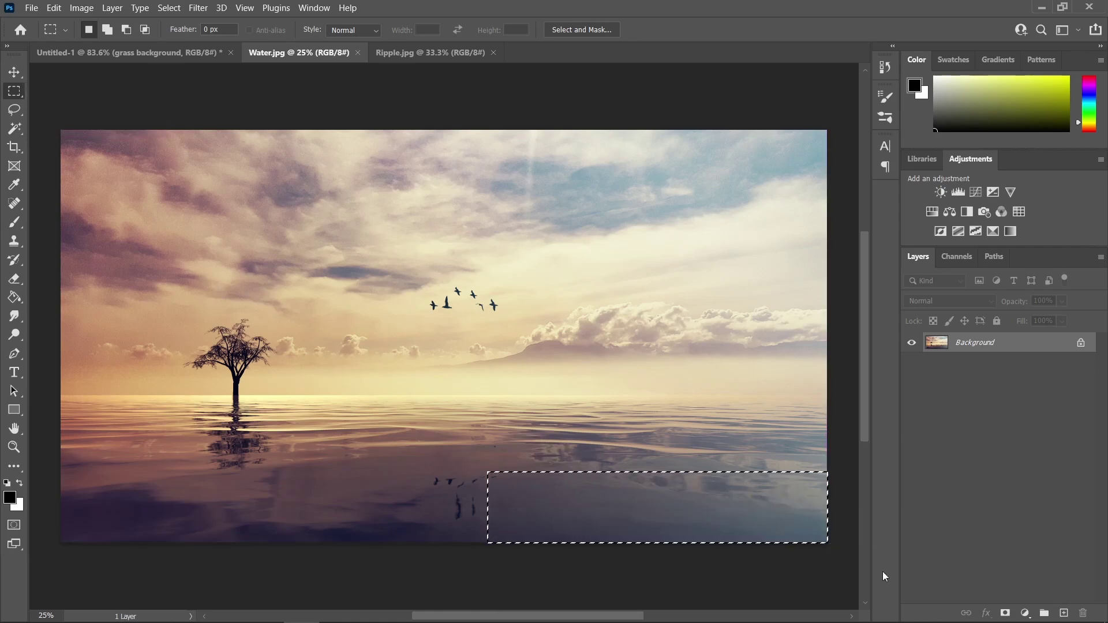
key("ctrl+j")
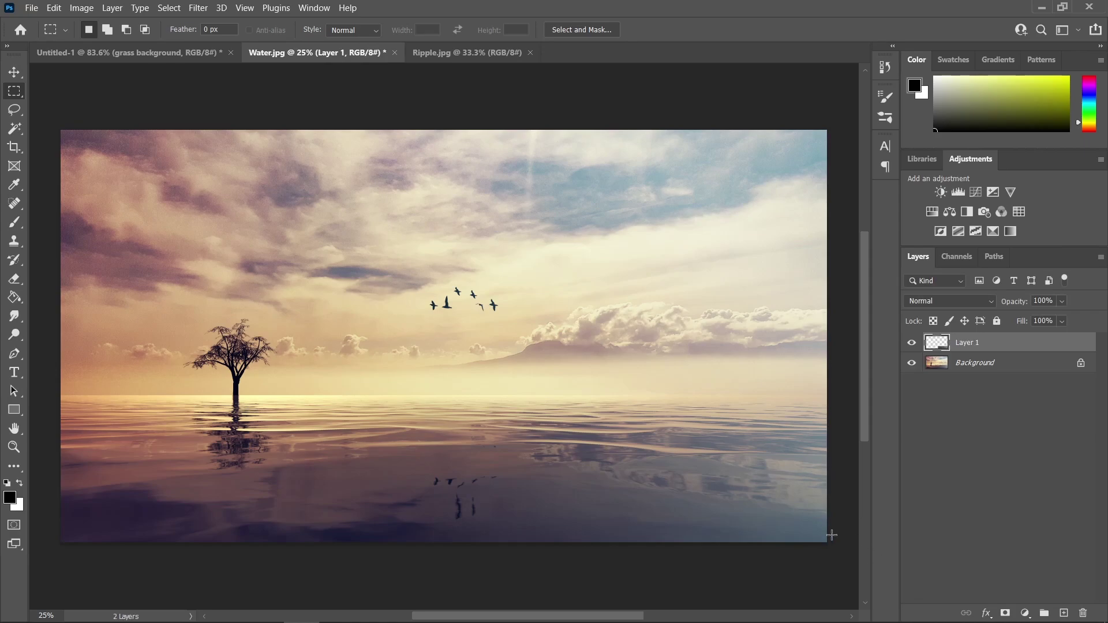
right_click(989, 341)
left_click(868, 215)
- Bring the water Smart Object into Untitled-1 over the lower part of the canvas and place it directly below the grass background layer
left_click(14, 74)
left_click_drag(691, 498, 548, 535)
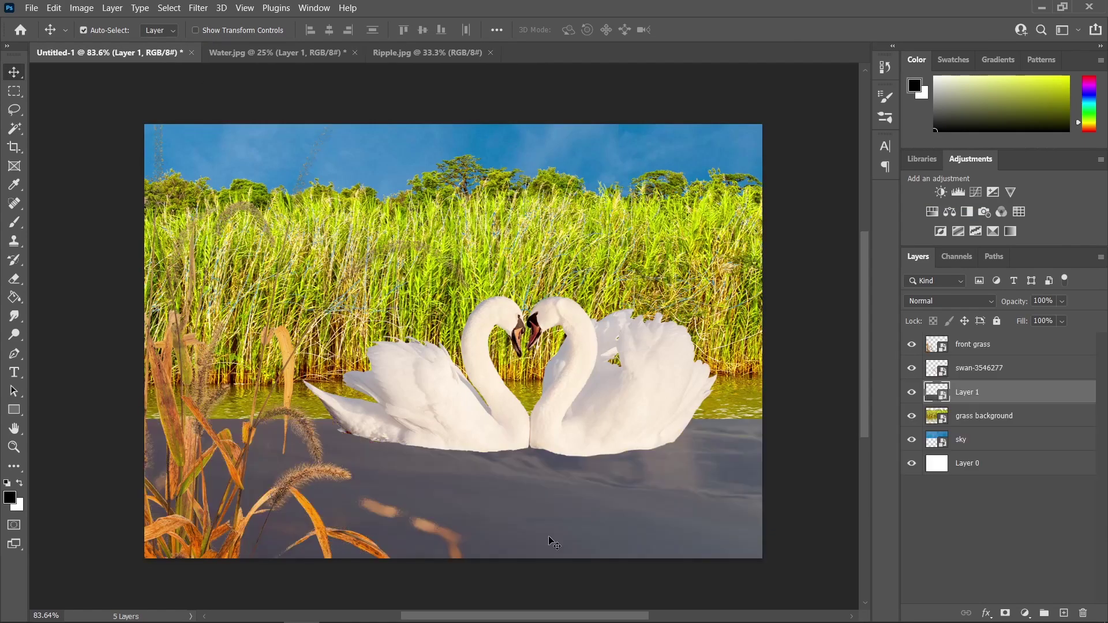
left_click_drag(993, 393, 996, 429)
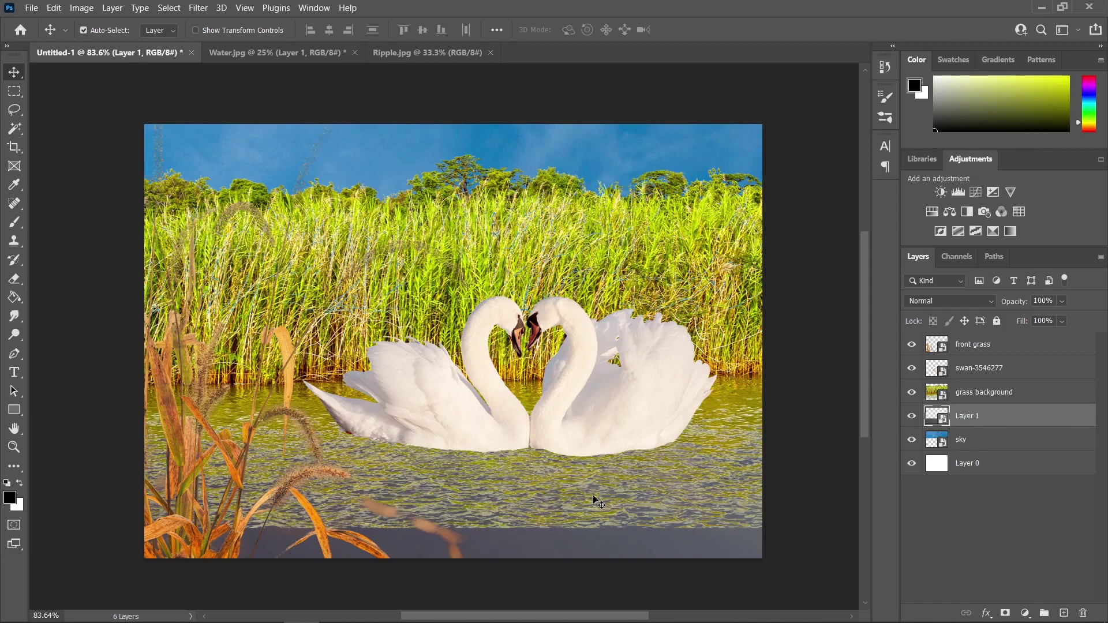
- Rename the newly added water layer as "water"
key("ctrl+minus")
double_click(968, 416)
type("water")
key("Return")
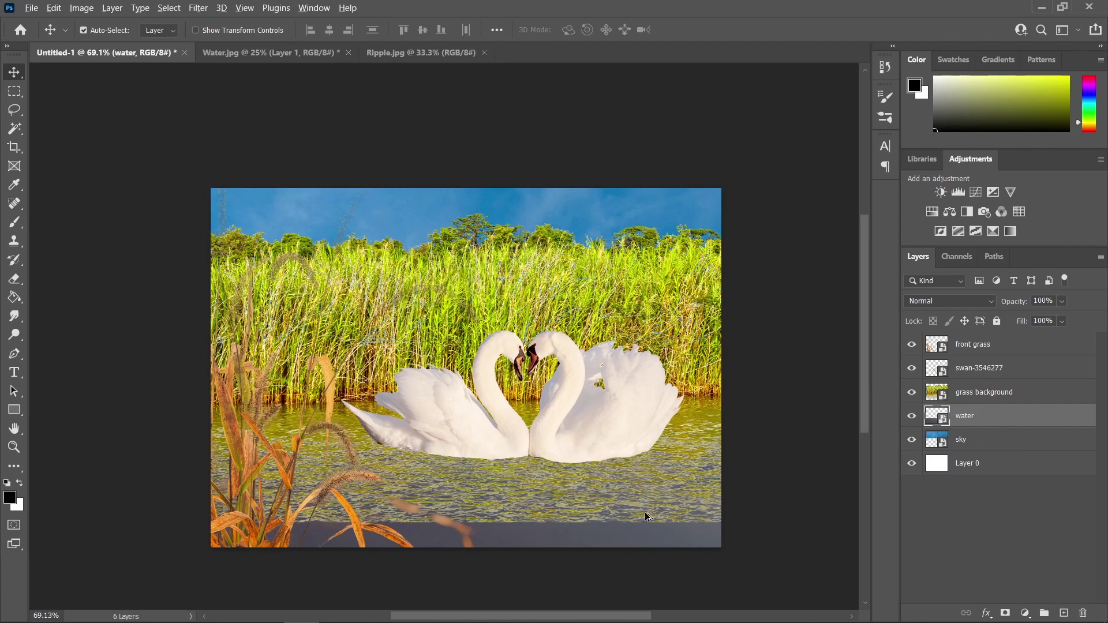
- Add a layer mask to the grass background layer and set the Brush tool's flow to 20%
scroll(639, 515, "up", 1)
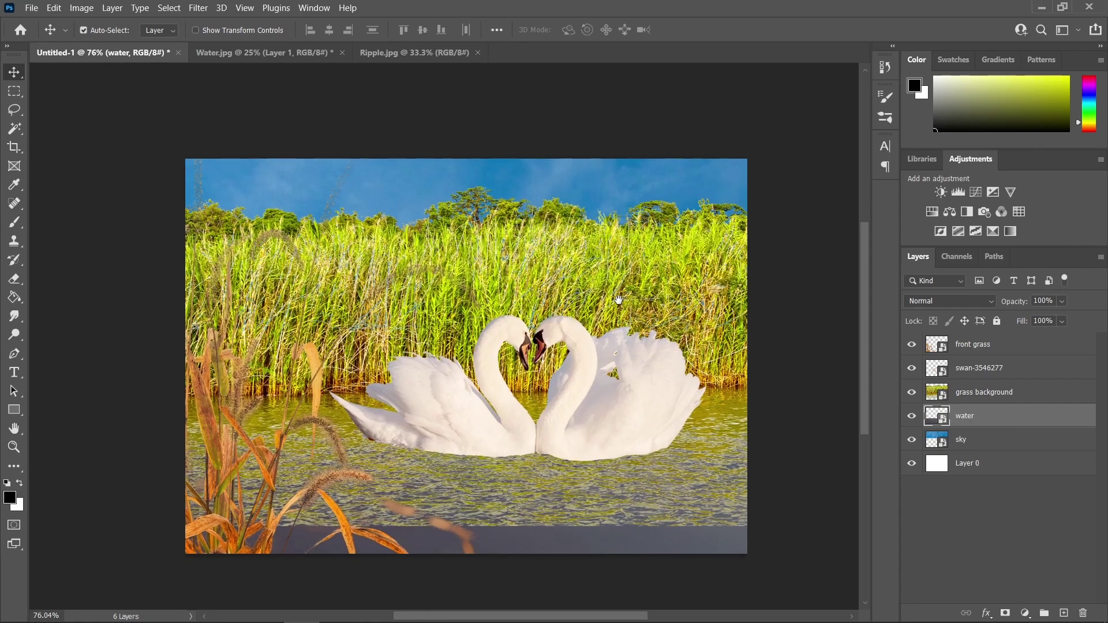
scroll(621, 342, "up", 1)
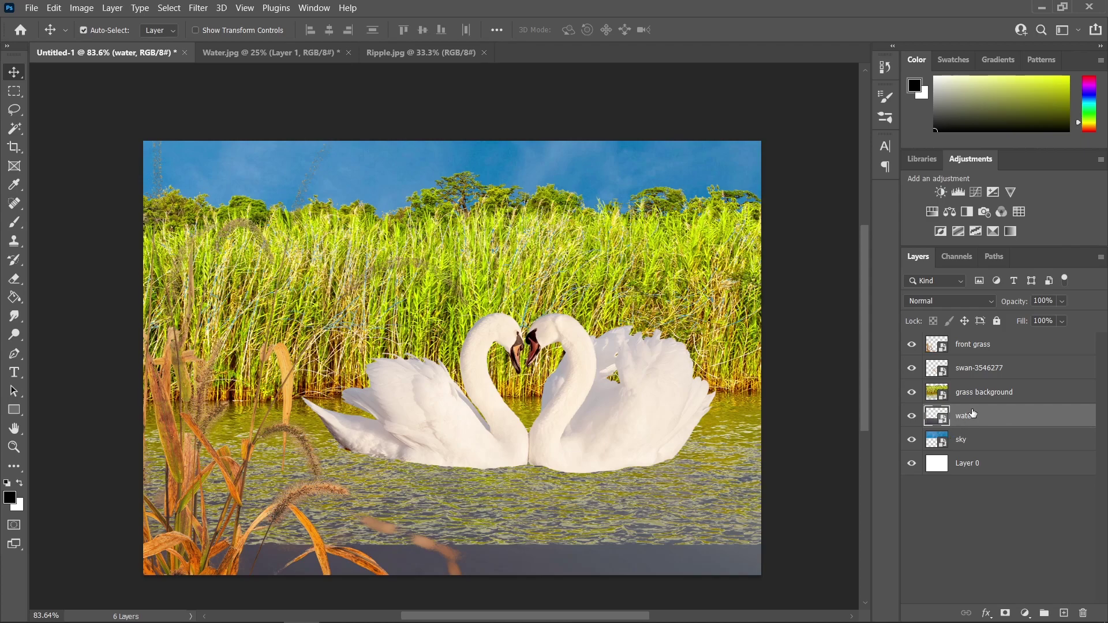
left_click(988, 398)
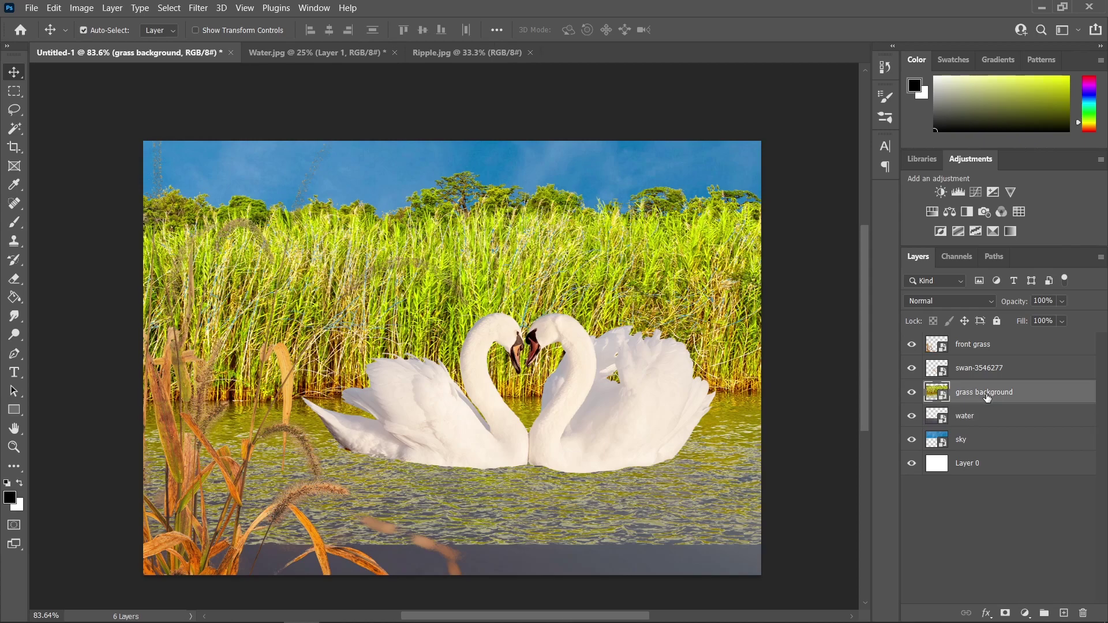
left_click(1005, 614)
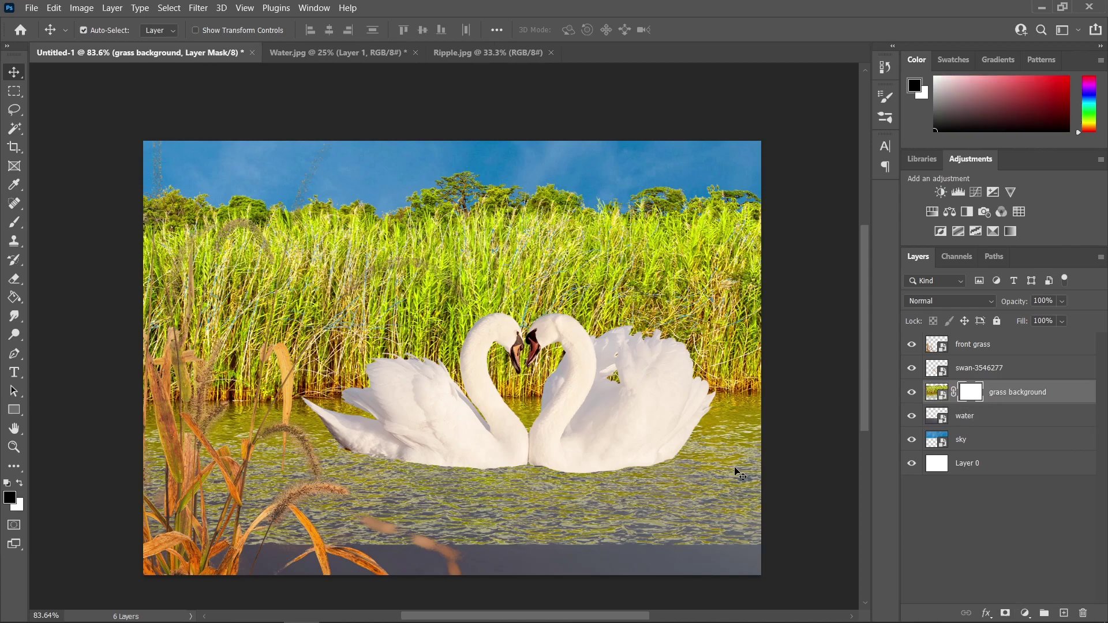
left_click(14, 222)
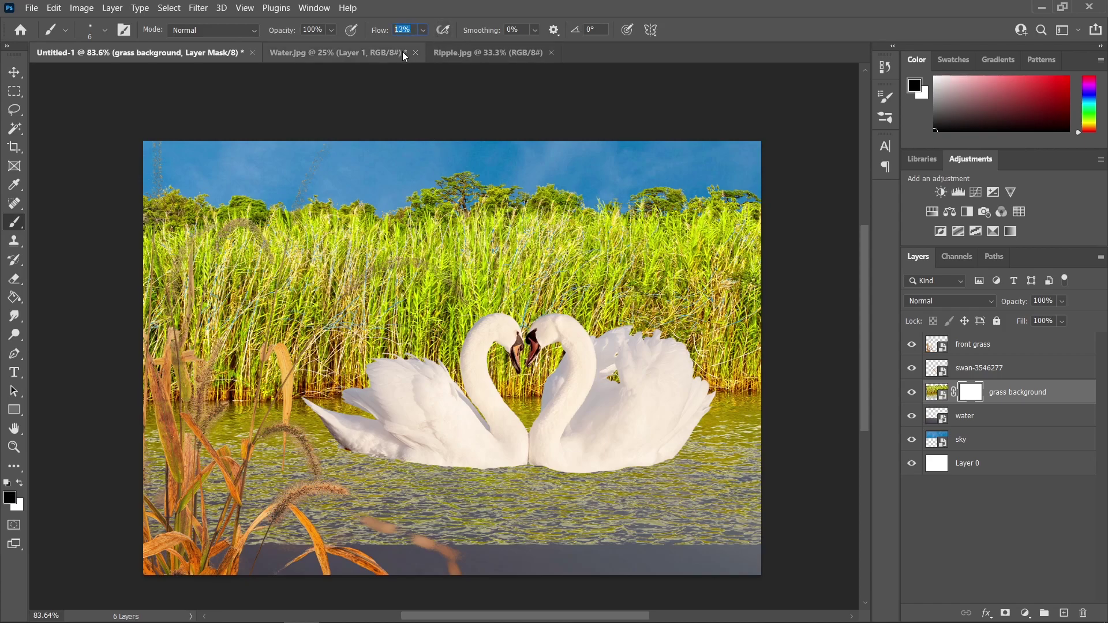
type("20")
key("Return")
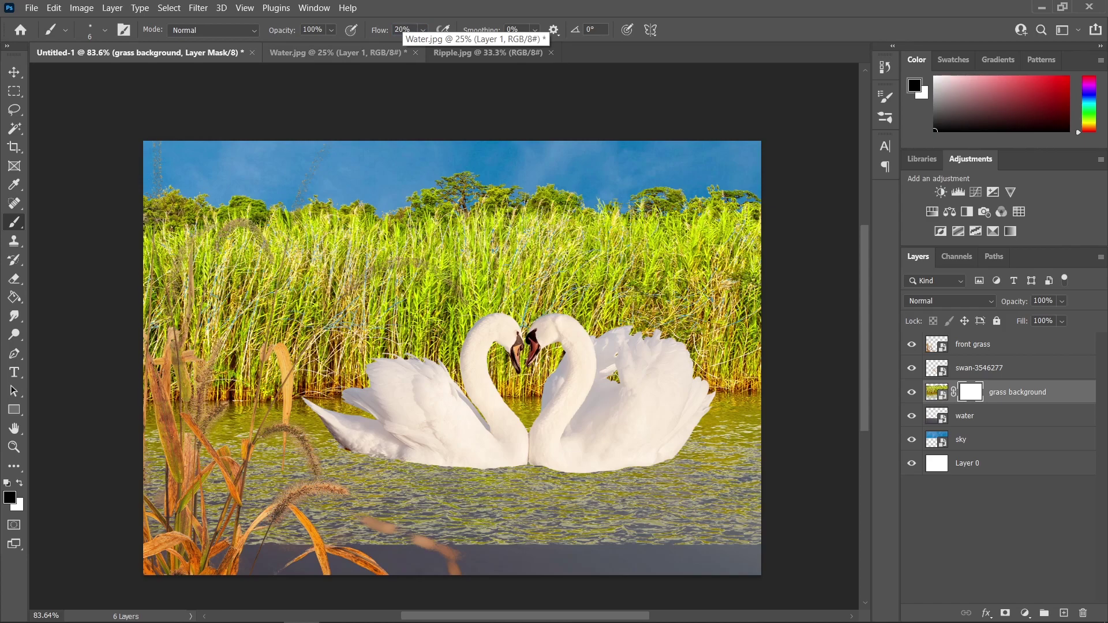
- Paint black on the grass background mask with a soft brush of about 157 px to blend its lower edge into the water
left_click_drag(605, 525, 638, 528)
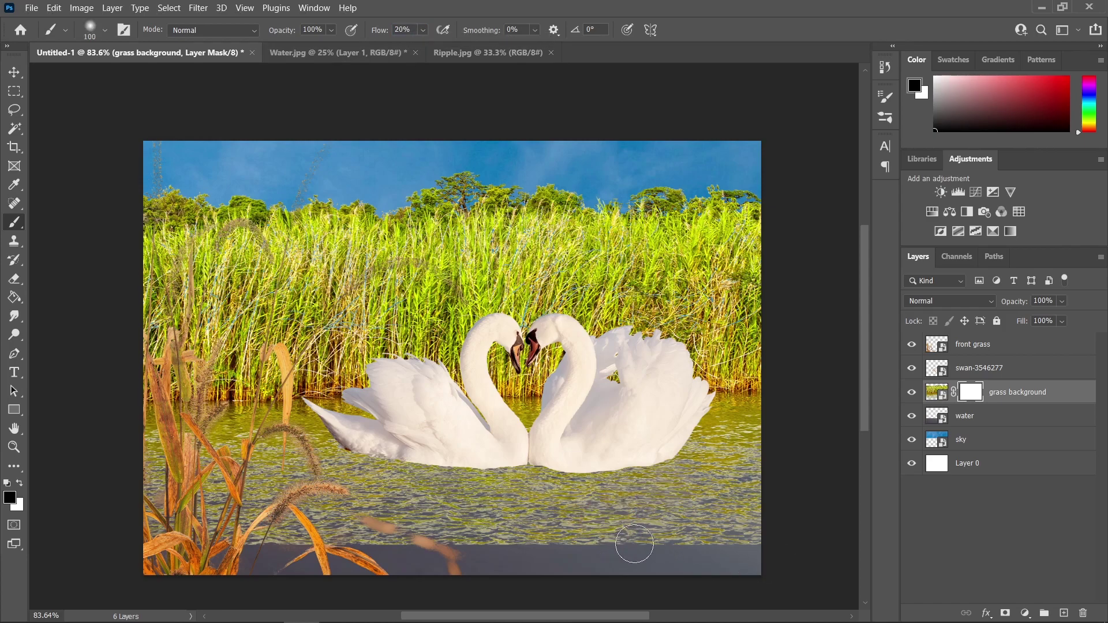
key("bracketright")
key("bracketright")
key("bracketright")
mouse_move(707, 547)
left_mouse_down()
mouse_move(415, 553)
mouse_move(836, 553)
mouse_move(479, 566)
mouse_move(693, 563)
mouse_move(123, 557)
mouse_move(348, 561)
left_mouse_up()
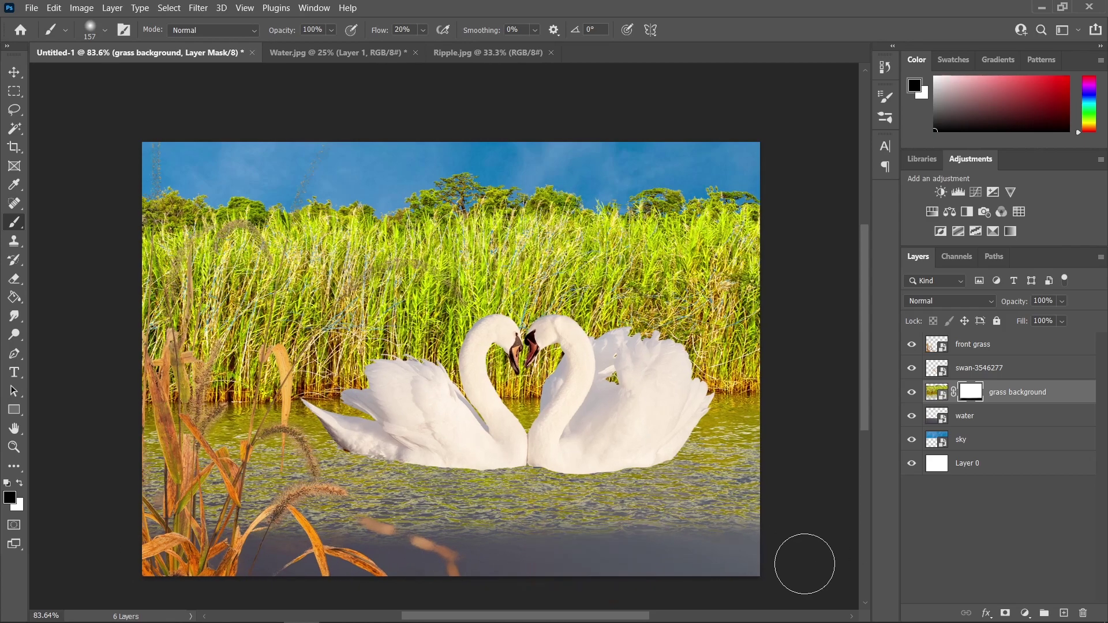
left_click_drag(805, 565, 33, 548)
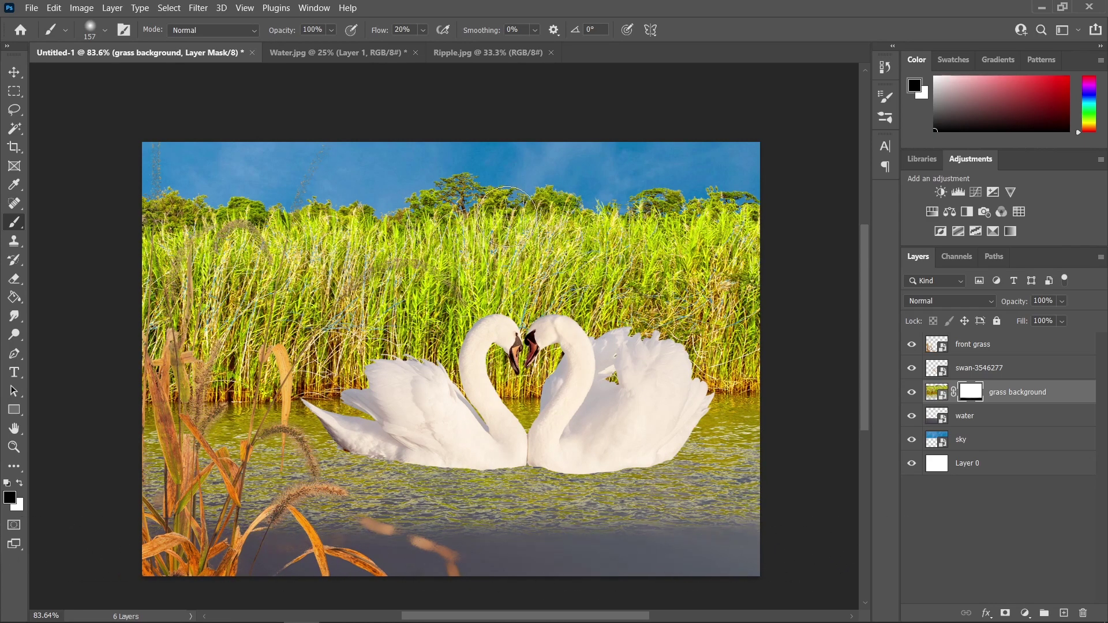
- Paint black on the grass background mask along the treeline with a soft 138 px brush to fade the trees into the sky
scroll(490, 263, "up", 2)
scroll(490, 263, "down", 1)
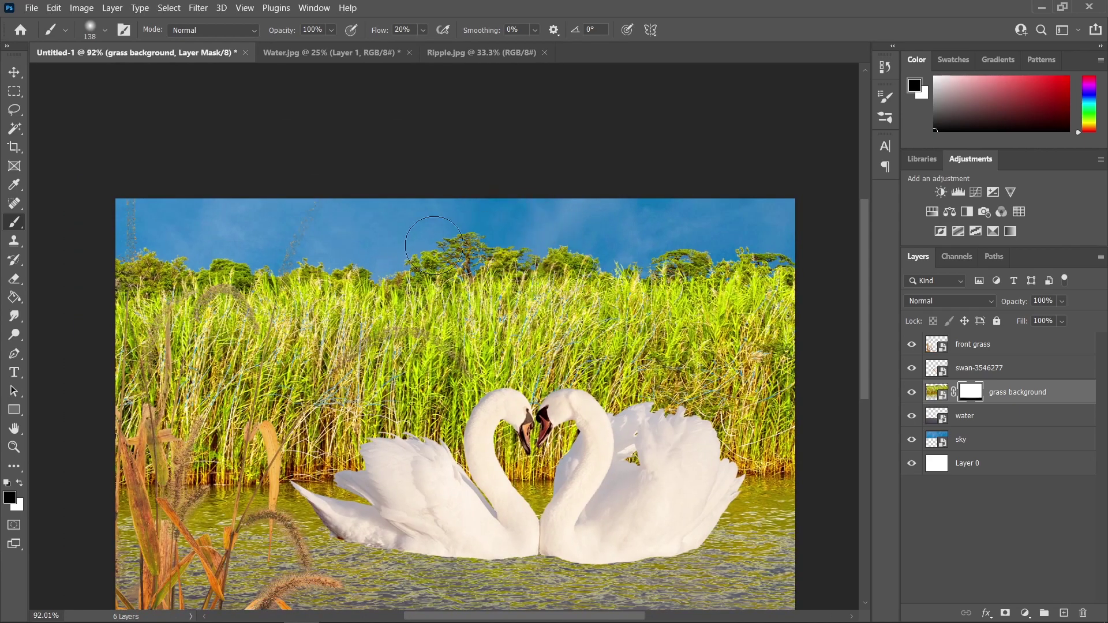
left_click_drag(584, 258, 575, 261)
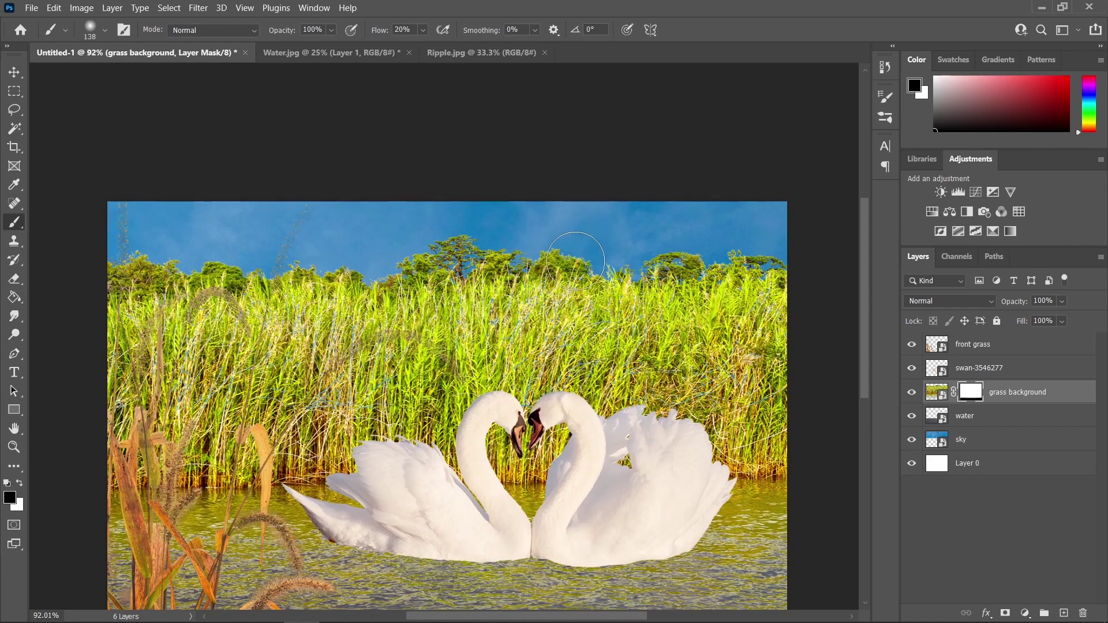
scroll(591, 276, "up", 1)
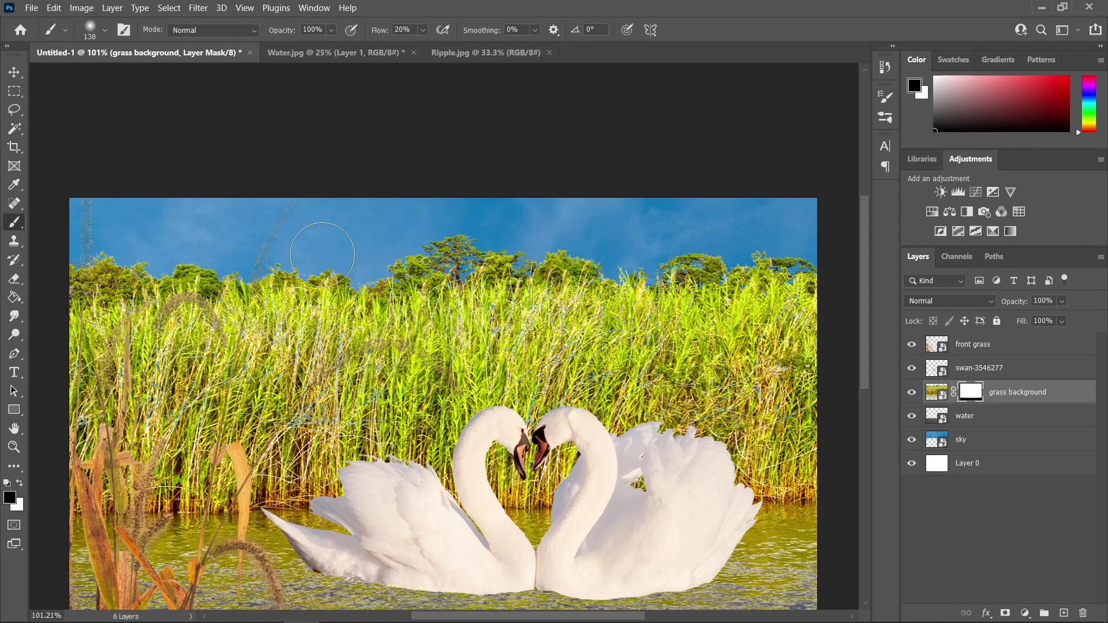
scroll(481, 257, "down", 1)
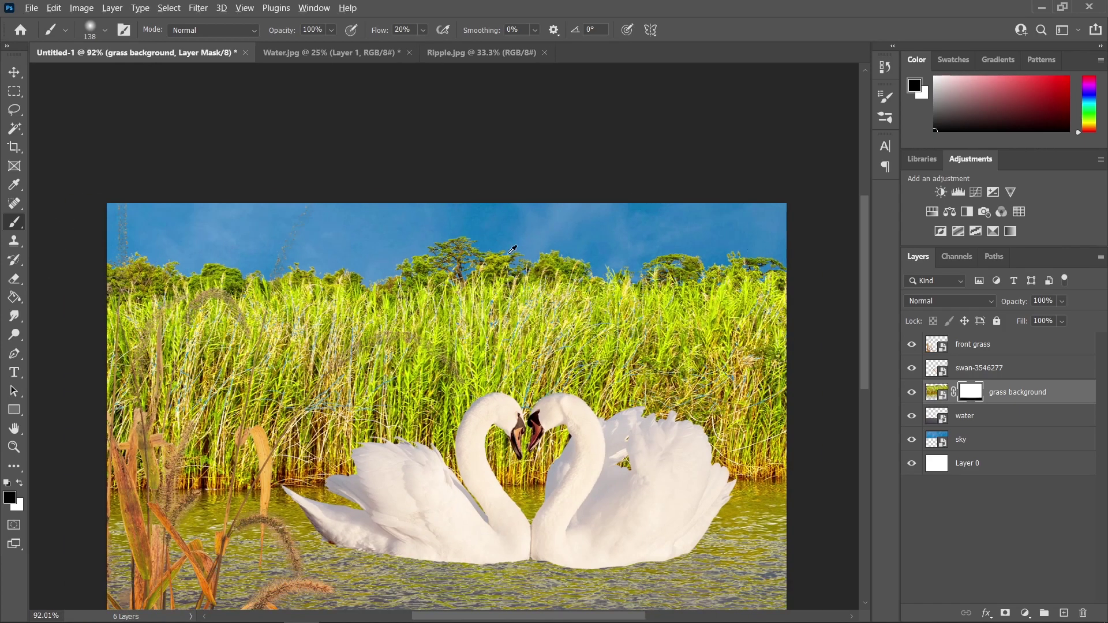
scroll(353, 268, "up", 1)
scroll(513, 350, "down", 1)
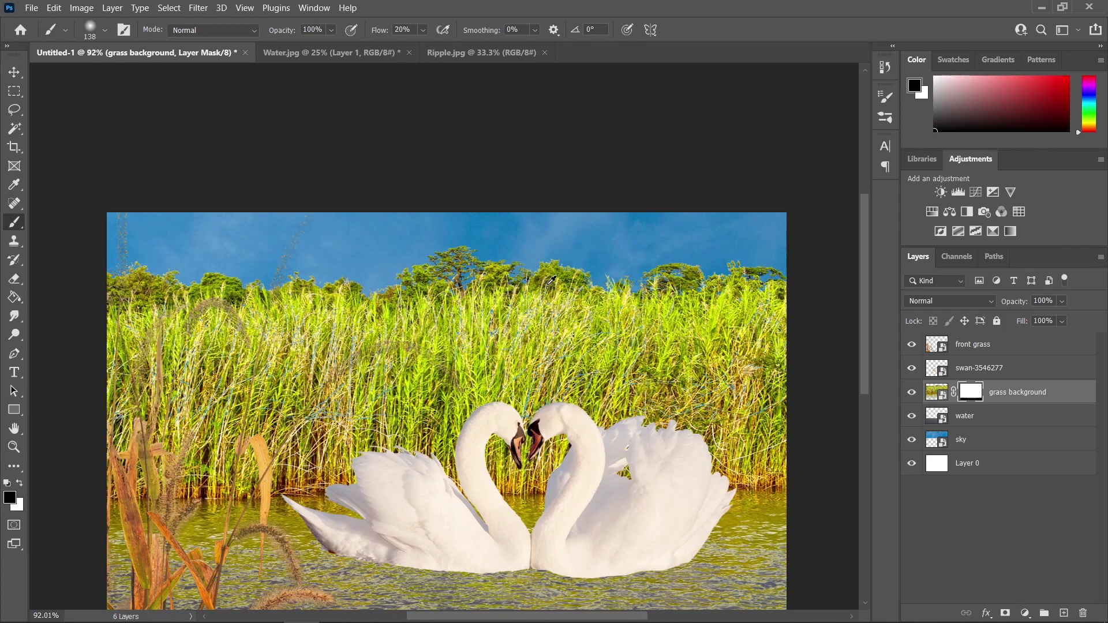
key("v")
scroll(675, 266, "down", 2)
- Add a layer mask to the swan layer and set the Brush tool's flow to 100%
scroll(577, 410, "up", 3)
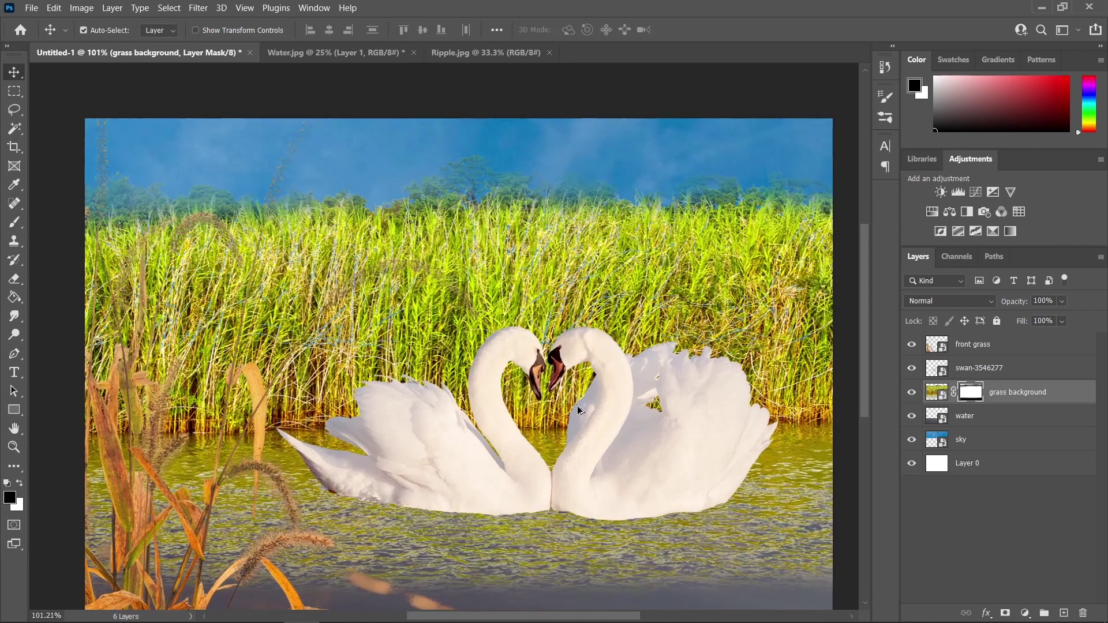
scroll(577, 406, "up", 5)
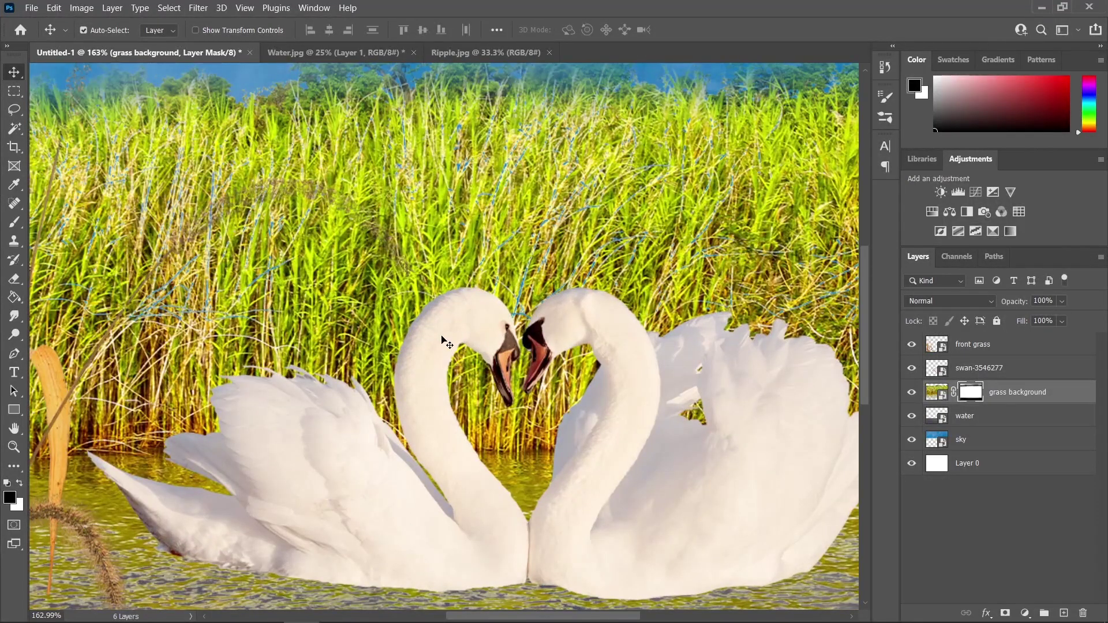
left_click(442, 337)
left_click(1005, 613)
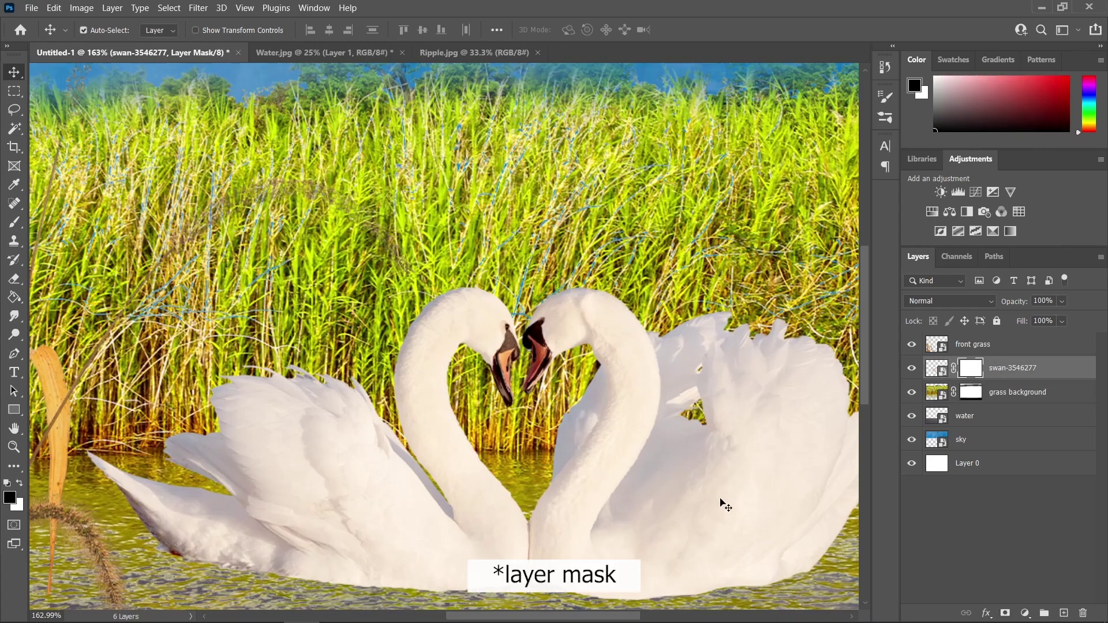
left_click(14, 222)
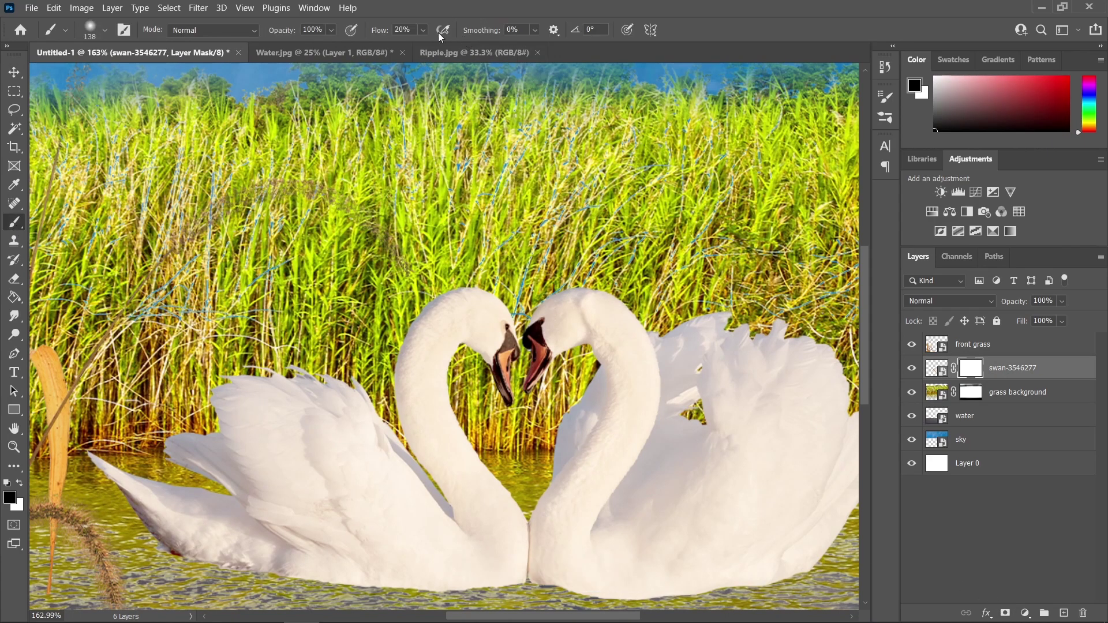
left_click(423, 30)
left_click_drag(429, 45, 559, 49)
- Soften the outline along the left swan's back by painting black on the swan mask with a 12 px brush
mouse_move(306, 341)
left_mouse_down()
mouse_move(383, 259)
mouse_move(270, 270)
left_mouse_up()
scroll(358, 274, "up", 3)
scroll(434, 259, "up", 5)
mouse_move(472, 297)
left_mouse_down()
mouse_move(520, 297)
mouse_move(398, 302)
mouse_move(512, 325)
left_mouse_up()
scroll(509, 288, "down", 1)
left_click_drag(414, 507, 468, 143)
mouse_move(171, 354)
left_mouse_down()
mouse_move(327, 392)
mouse_move(651, 433)
mouse_move(324, 449)
left_mouse_up()
left_click_drag(594, 429, 329, 398)
- Paint black on the swan mask along the right swan's lower edge with the 12 px brush to blend it into the water
left_click_drag(634, 385, 366, 415)
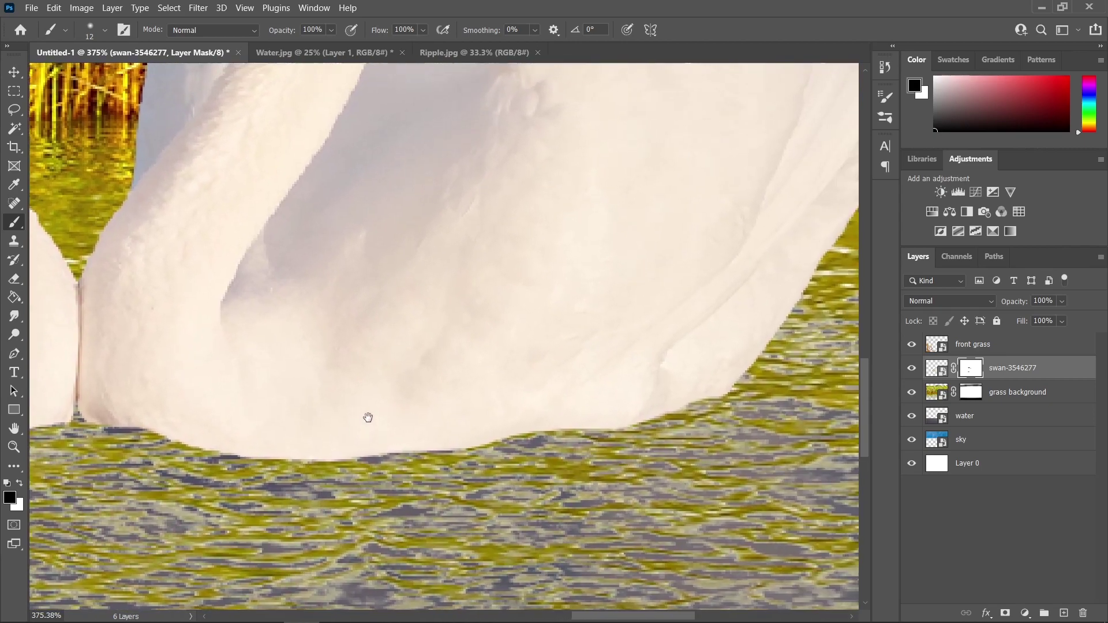
mouse_move(231, 467)
left_mouse_down()
mouse_move(581, 441)
mouse_move(690, 416)
mouse_move(755, 385)
left_mouse_up()
left_click_drag(676, 389, 618, 431)
left_click_drag(692, 428, 577, 466)
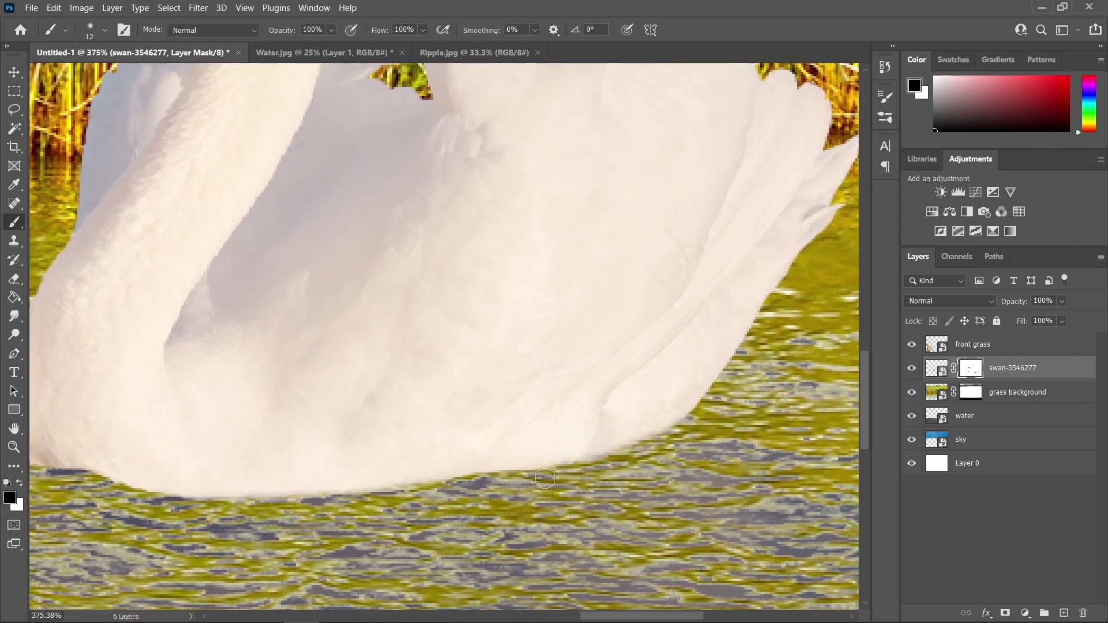
- Blend the left swan's underside into the water by painting black on the swan mask with a 23 px brush
scroll(577, 466, "down", 5)
key("x")
scroll(250, 470, "up", 5)
key("x")
left_click_drag(751, 450, 469, 447)
left_click_drag(592, 445, 710, 449)
left_click_drag(717, 344, 514, 403)
scroll(515, 404, "down", 5)
scroll(606, 392, "down", 2)
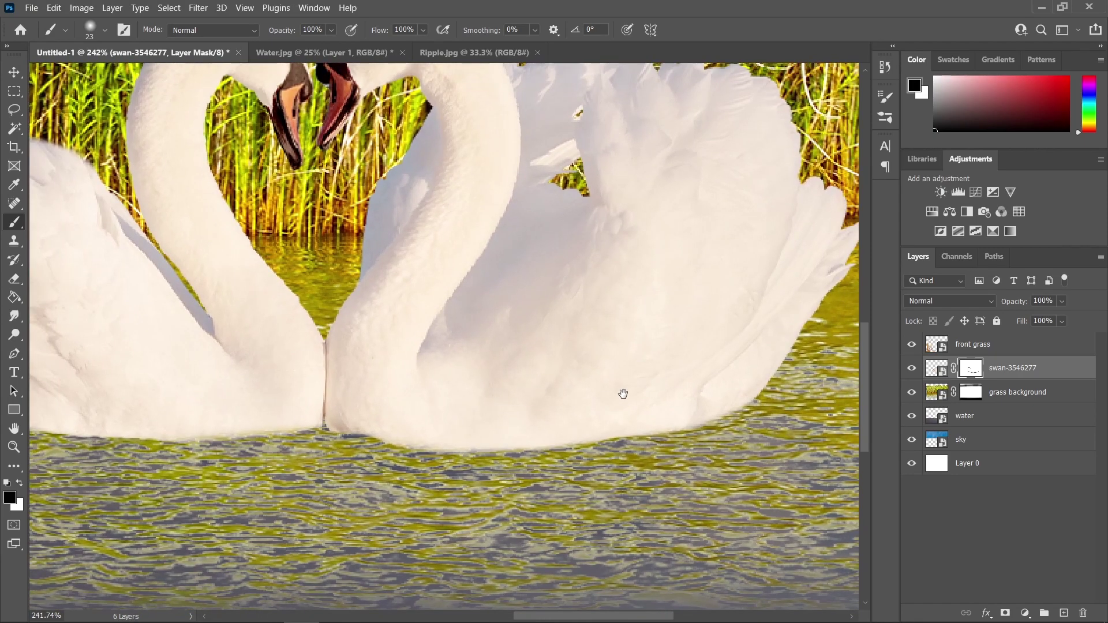
- Touch up the swan mask at the waterline below the right swan's breast with the 23 px brush
scroll(520, 416, "up", 4)
scroll(635, 312, "down", 3)
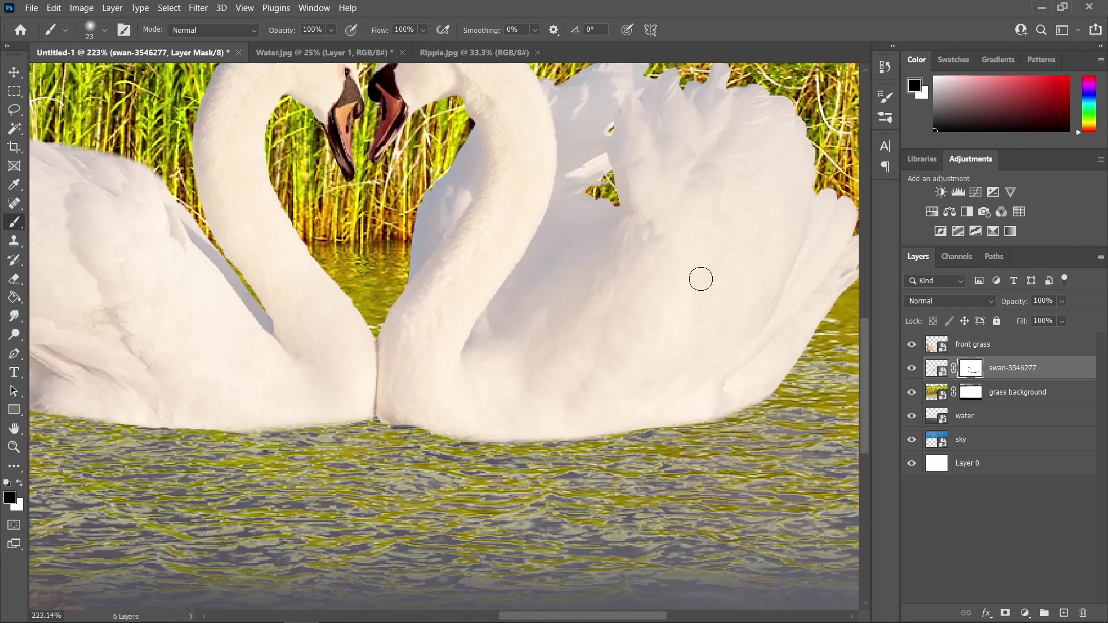
scroll(317, 445, "up", 3)
left_click_drag(317, 445, 369, 446)
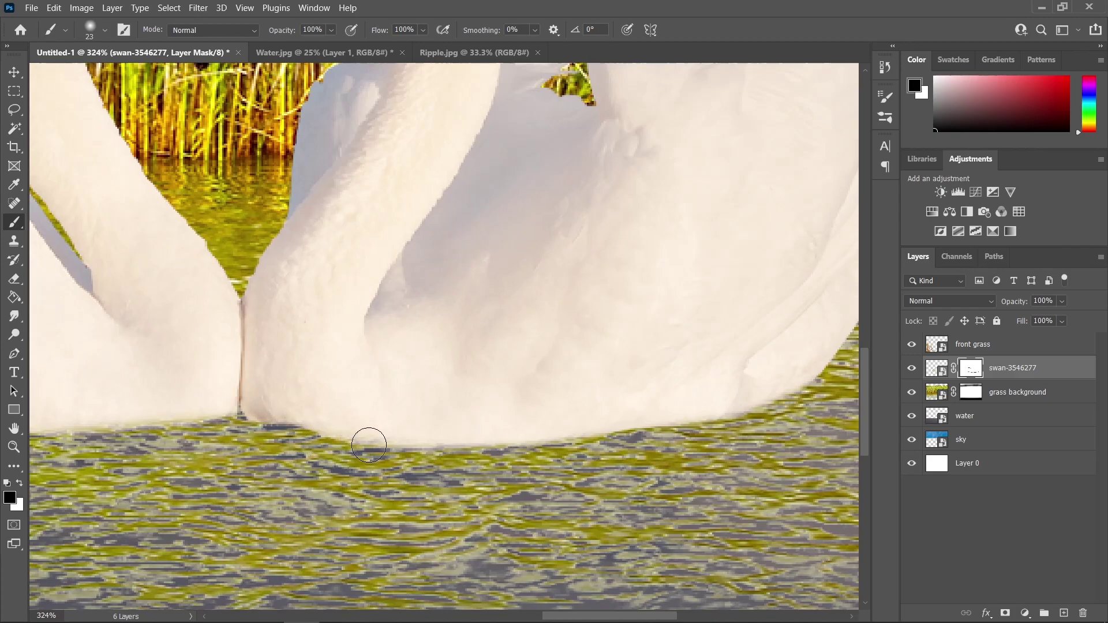
key("v")
scroll(656, 417, "down", 5)
scroll(656, 417, "up", 1)
scroll(606, 347, "up", 5)
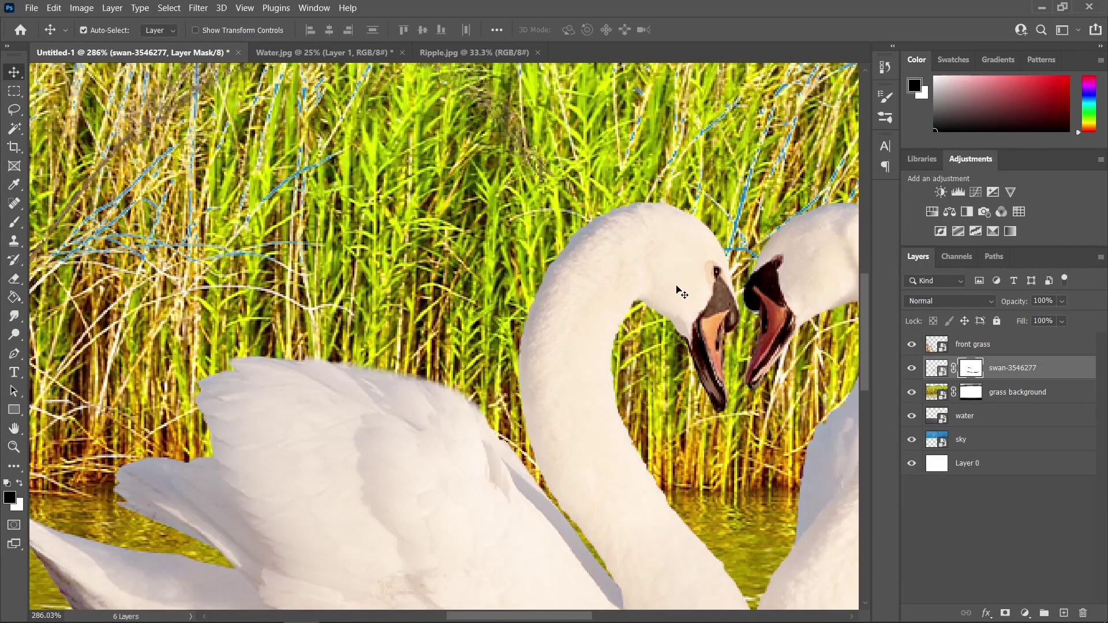
- Rasterize the swan-3546277 layer so its pixels can be edited directly
scroll(682, 292, "down", 2)
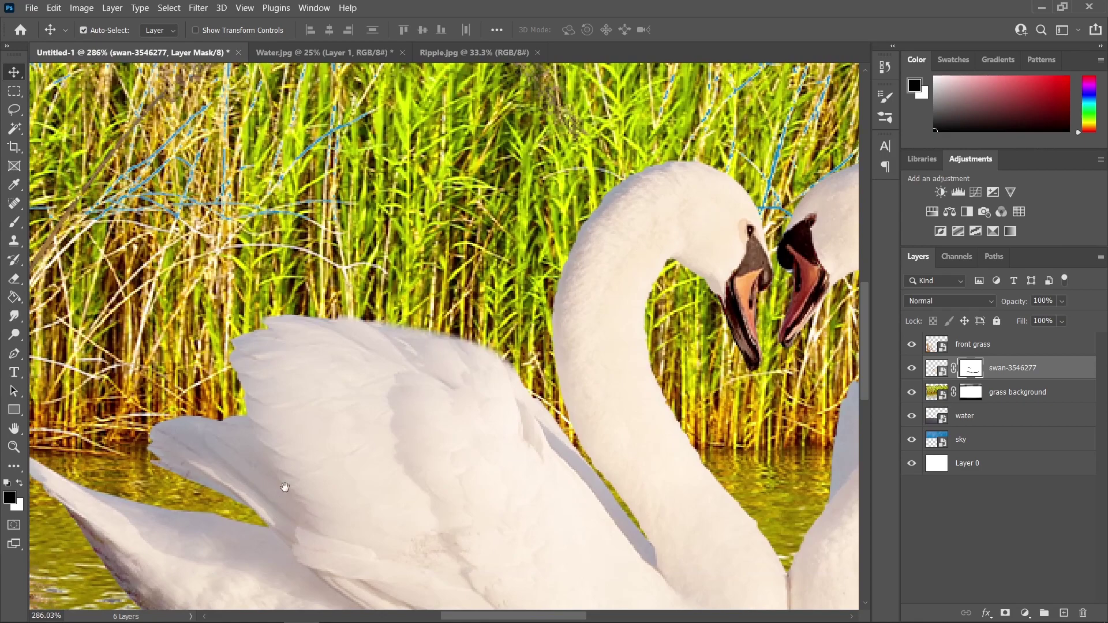
left_click_drag(277, 491, 422, 404)
left_click_drag(644, 353, 353, 278)
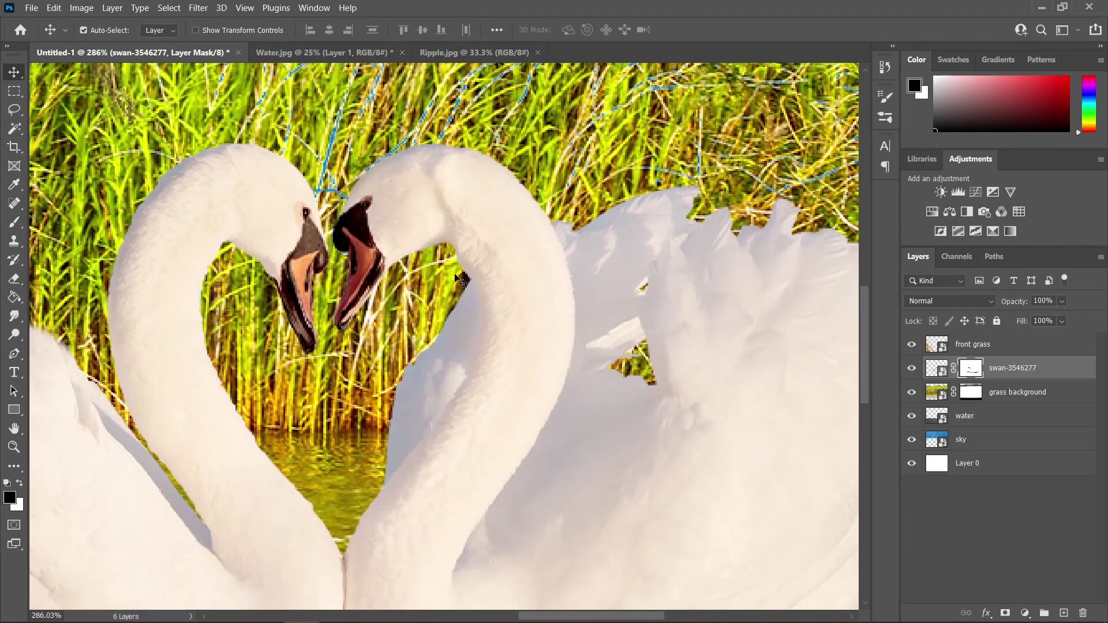
scroll(466, 281, "left", 5)
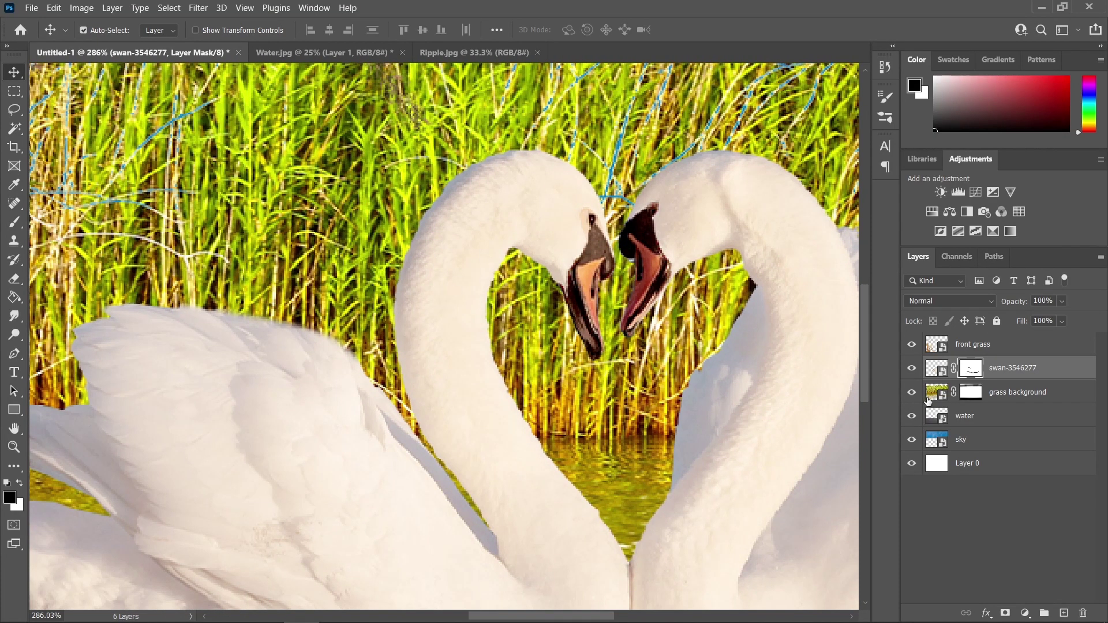
right_click(1065, 370)
left_click(954, 271)
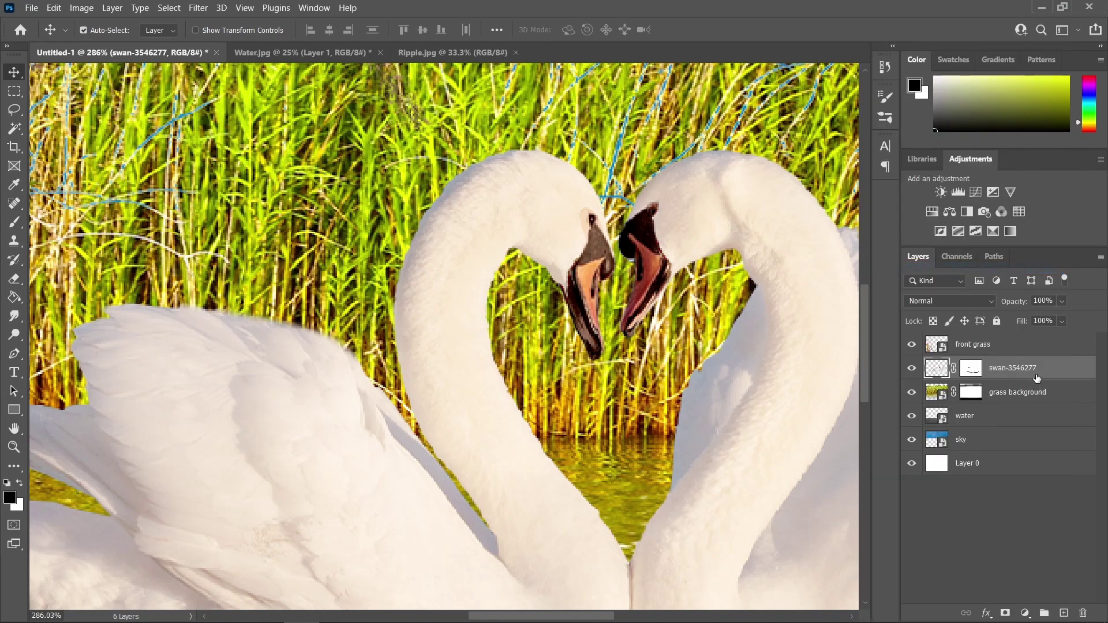
- Smooth the edge of the left swan's head with the Smudge tool at 10 px and 20% strength
left_click_drag(378, 297, 499, 341)
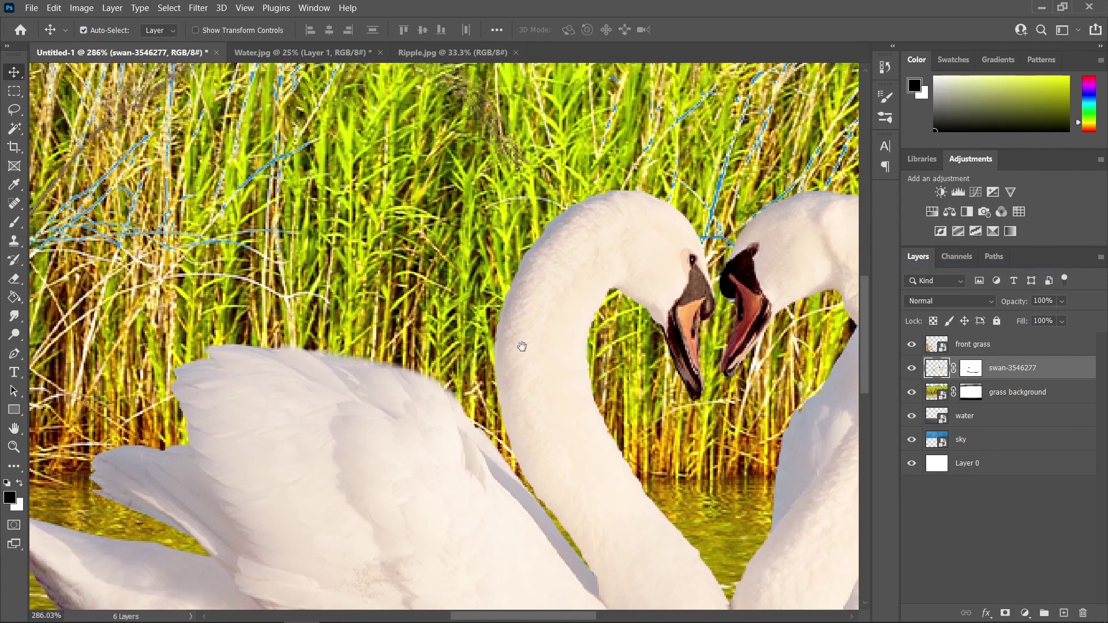
left_click_drag(611, 281, 642, 261)
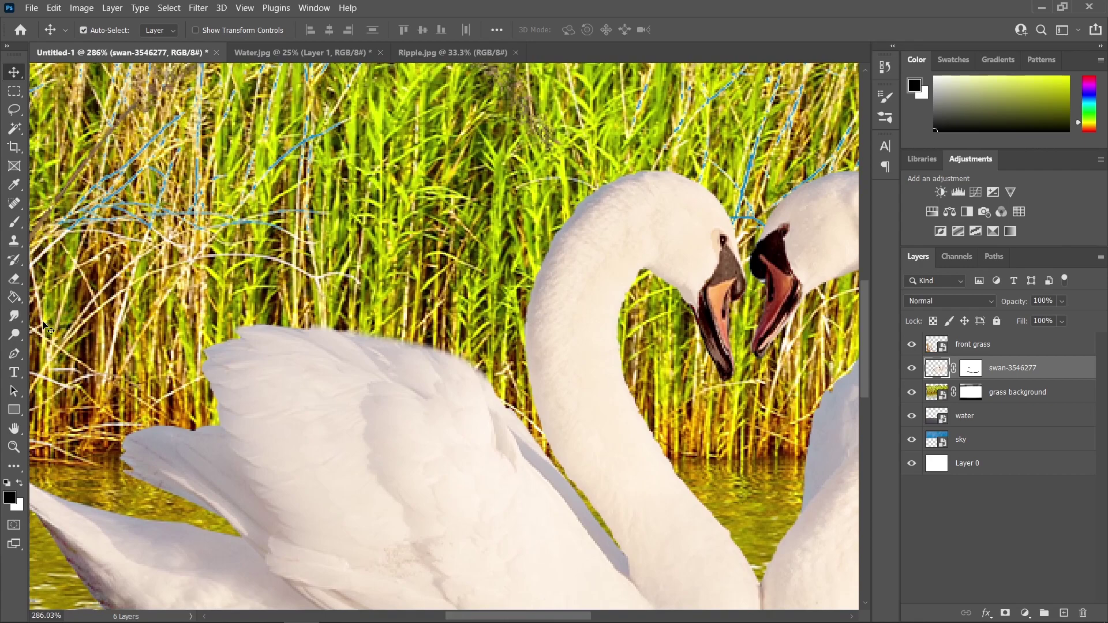
left_click(14, 316)
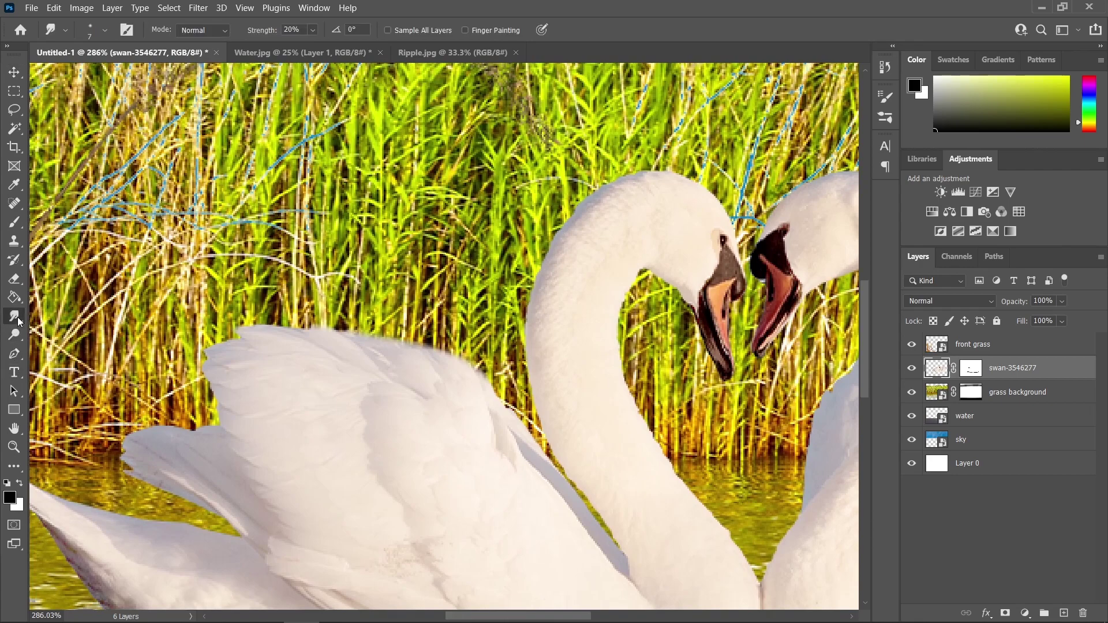
left_click(86, 344)
scroll(673, 217, "up", 3)
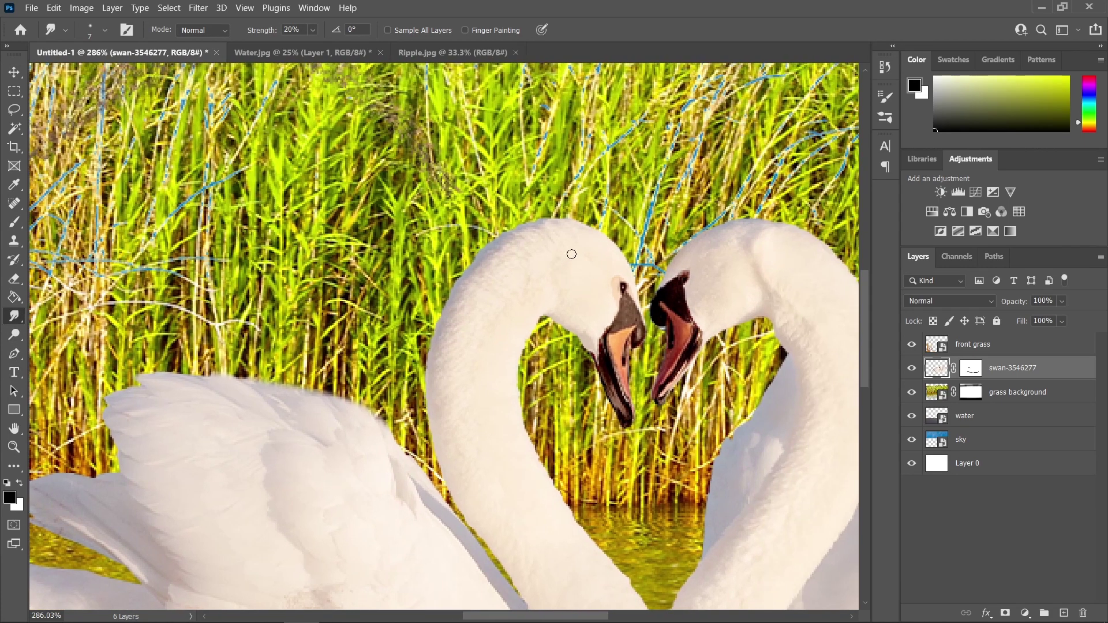
scroll(558, 229, "up", 3)
left_click_drag(558, 218, 562, 218)
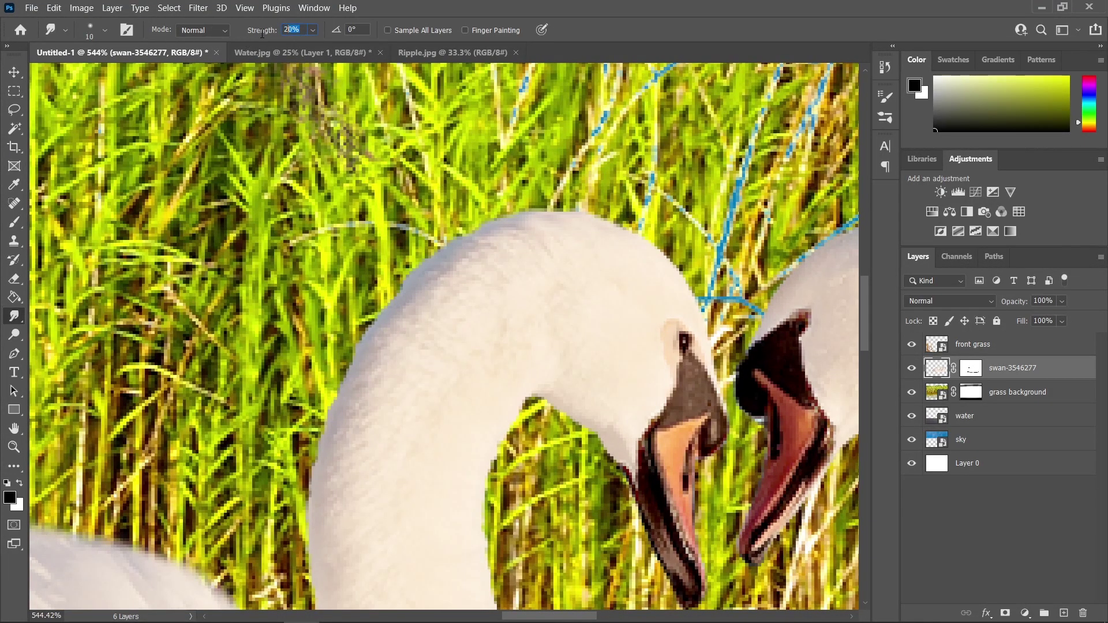
left_click_drag(541, 229, 626, 233)
- Smudge the jagged edges along the left swan's neck and back at 20% strength
left_click_drag(548, 491, 615, 235)
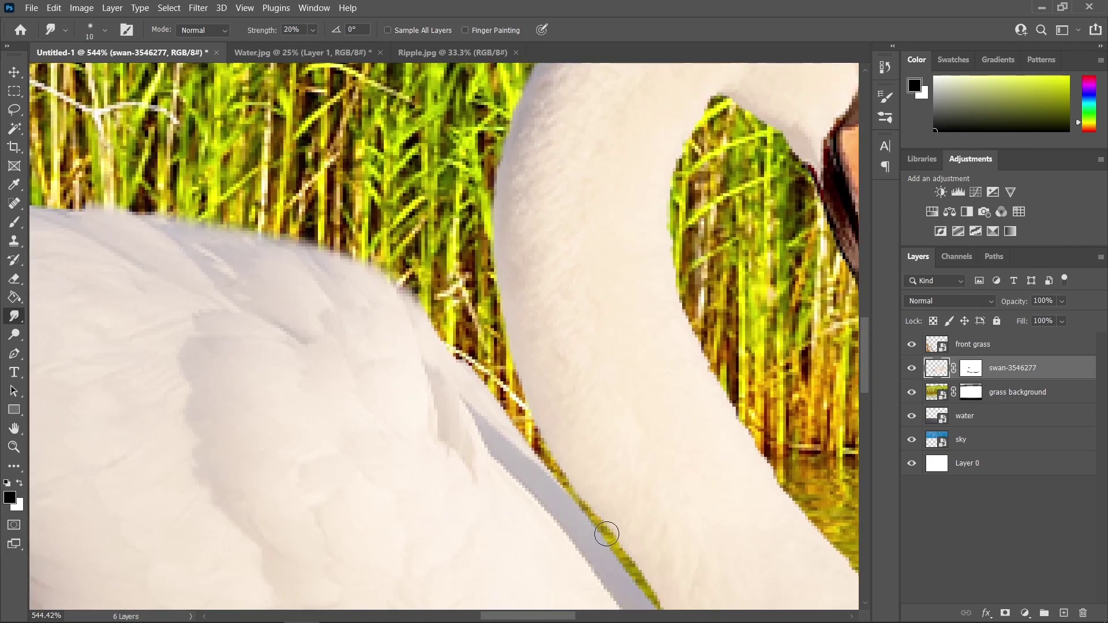
left_click_drag(398, 404, 564, 488)
left_click_drag(40, 482, 503, 310)
left_click_drag(313, 585, 308, 460)
left_click_drag(682, 496, 381, 426)
scroll(398, 381, "down", 5)
- Smudge the edges of the right swan's tail feathers with an 11 px brush at 20% strength
left_click_drag(767, 416, 521, 495)
scroll(692, 202, "up", 8)
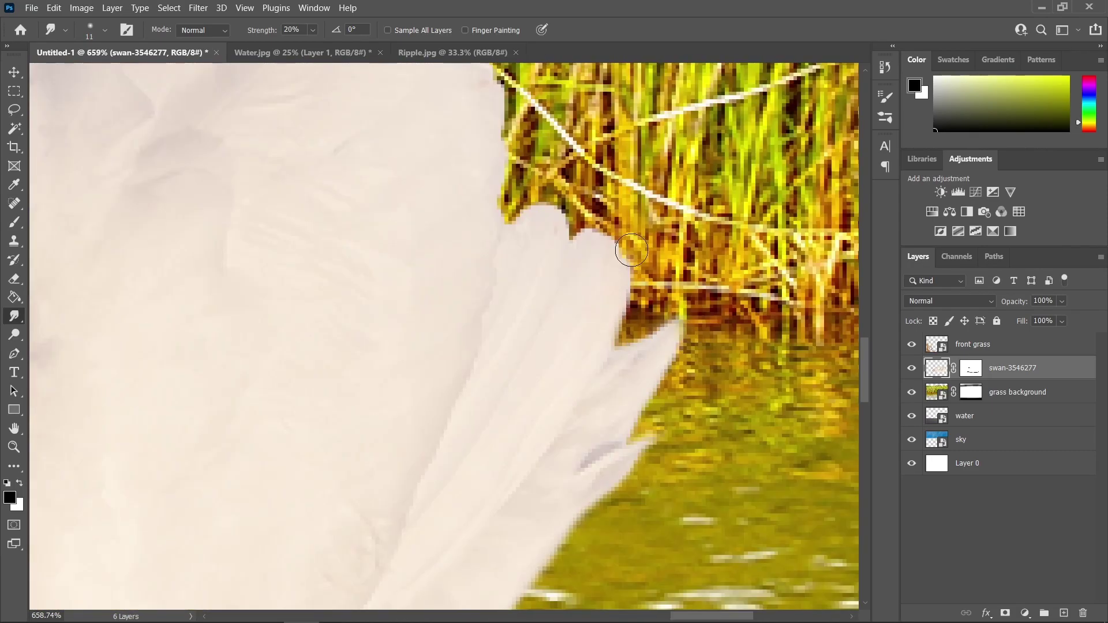
left_click_drag(490, 277, 577, 491)
left_click_drag(333, 130, 663, 274)
left_click_drag(234, 219, 557, 299)
left_click_drag(104, 236, 625, 270)
- Smudge the outlines inside the heart shape between the swans' necks and bills, reducing the brush to 6 px for fine edges
left_click_drag(487, 563, 426, 399)
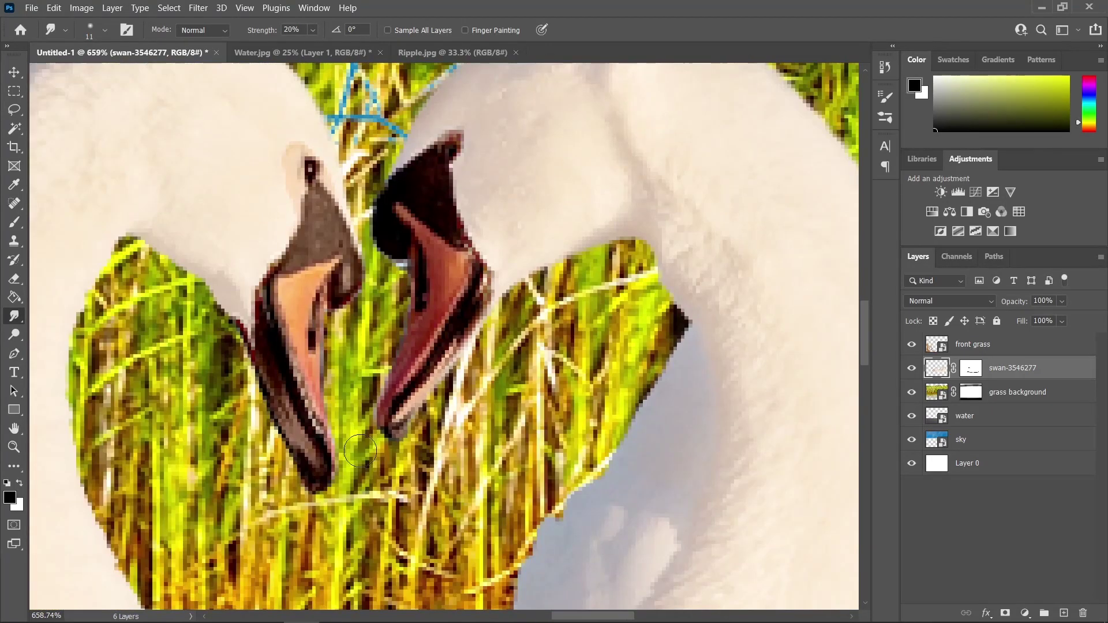
left_click_drag(231, 554, 346, 282)
left_click_drag(213, 250, 326, 434)
scroll(332, 436, "down", 2)
left_click_drag(420, 526, 421, 400)
left_click_drag(439, 323, 371, 500)
scroll(546, 314, "up", 5)
key("bracketleft")
key("bracketleft")
key("bracketleft")
key("bracketleft")
key("bracketleft")
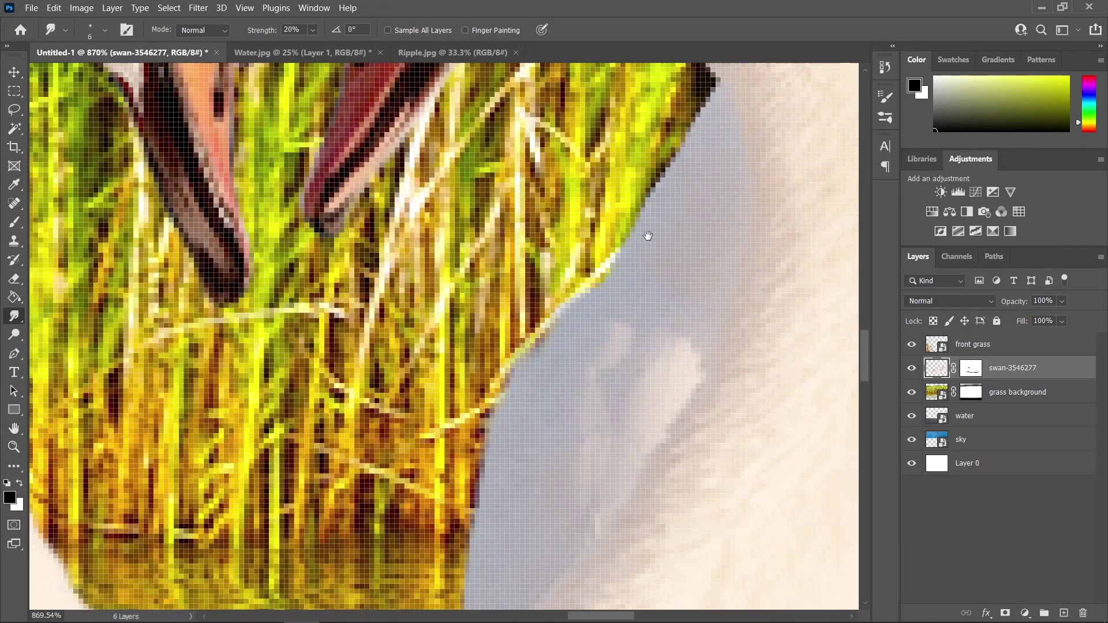
key("ctrl+0")
key("v")
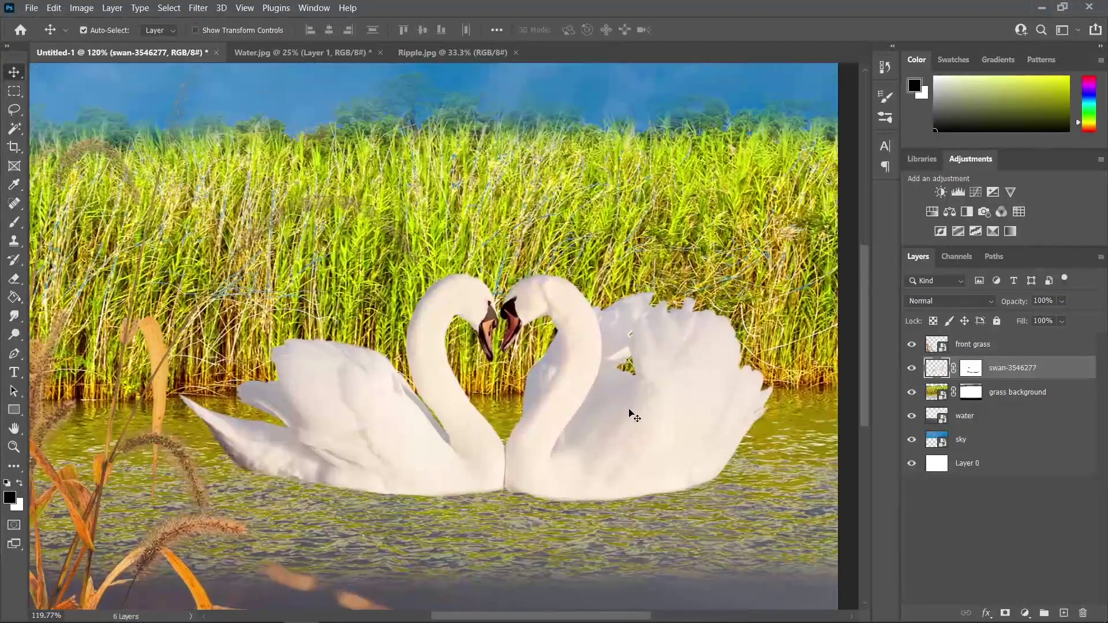
scroll(633, 416, "down", 1)
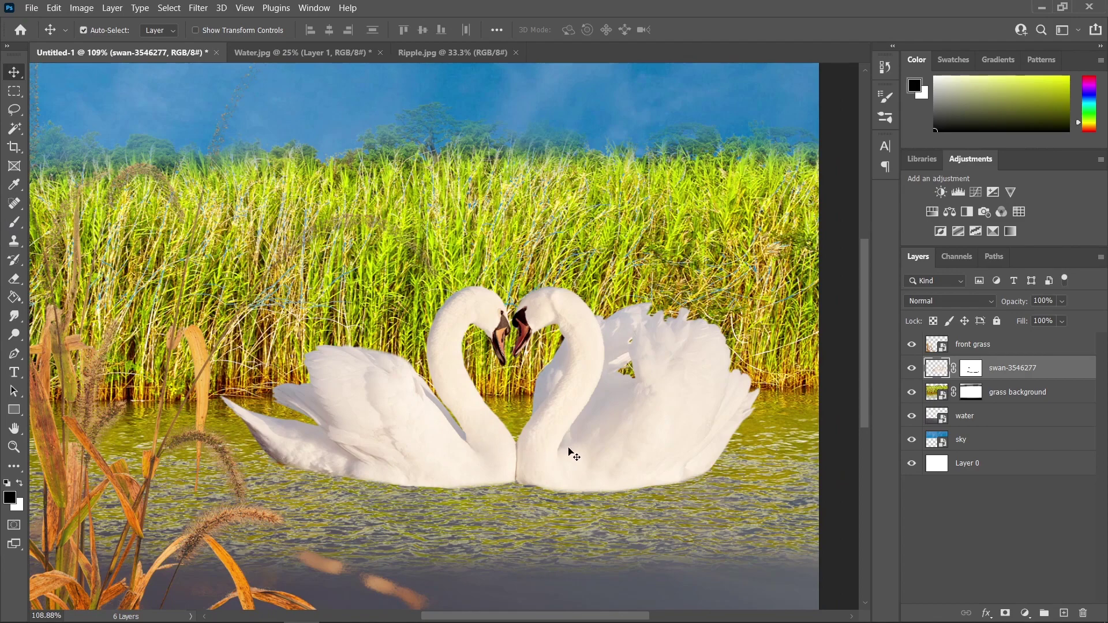
scroll(566, 444, "down", 1)
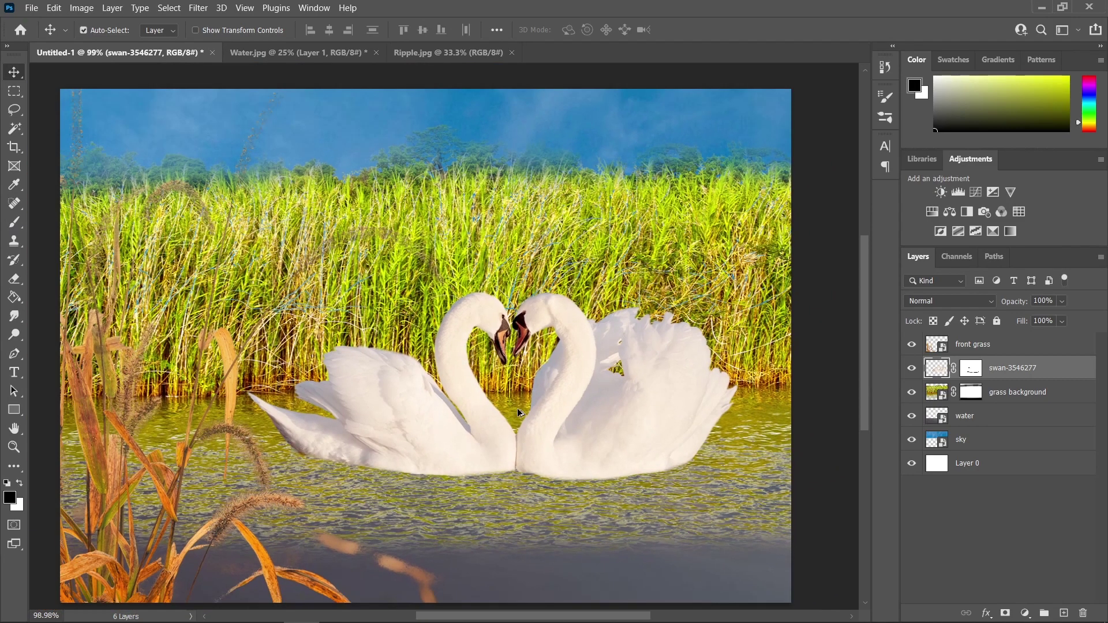
scroll(501, 397, "up", 2)
left_click_drag(589, 430, 611, 427)
scroll(612, 430, "down", 1)
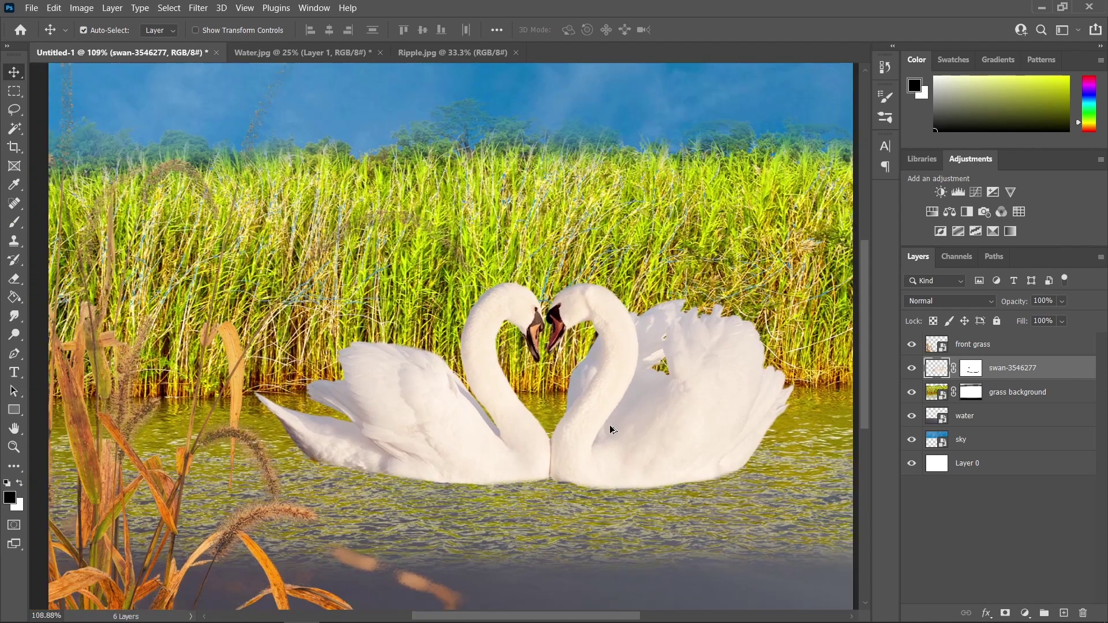
- Select the grass background layer and place it in a new group
scroll(355, 302, "up", 2)
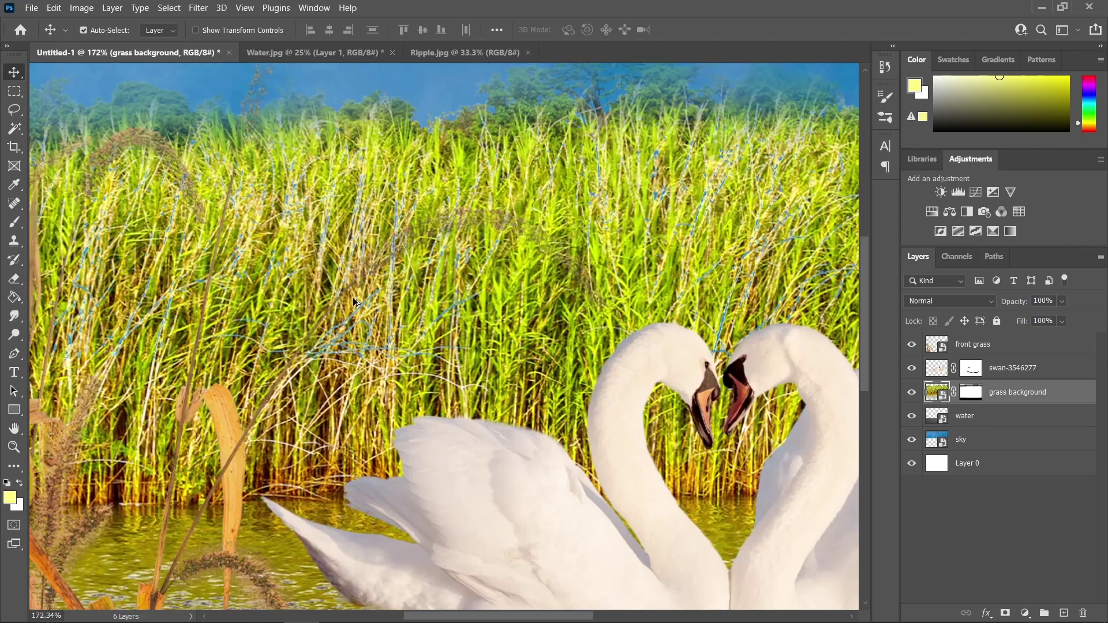
scroll(353, 301, "up", 5)
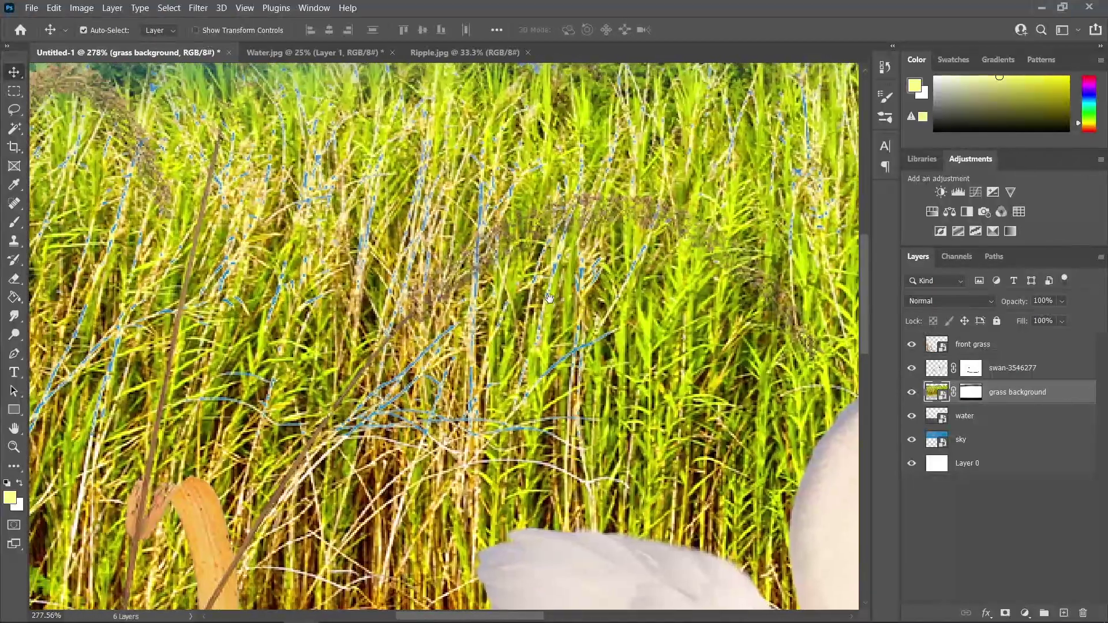
scroll(460, 254, "down", 2)
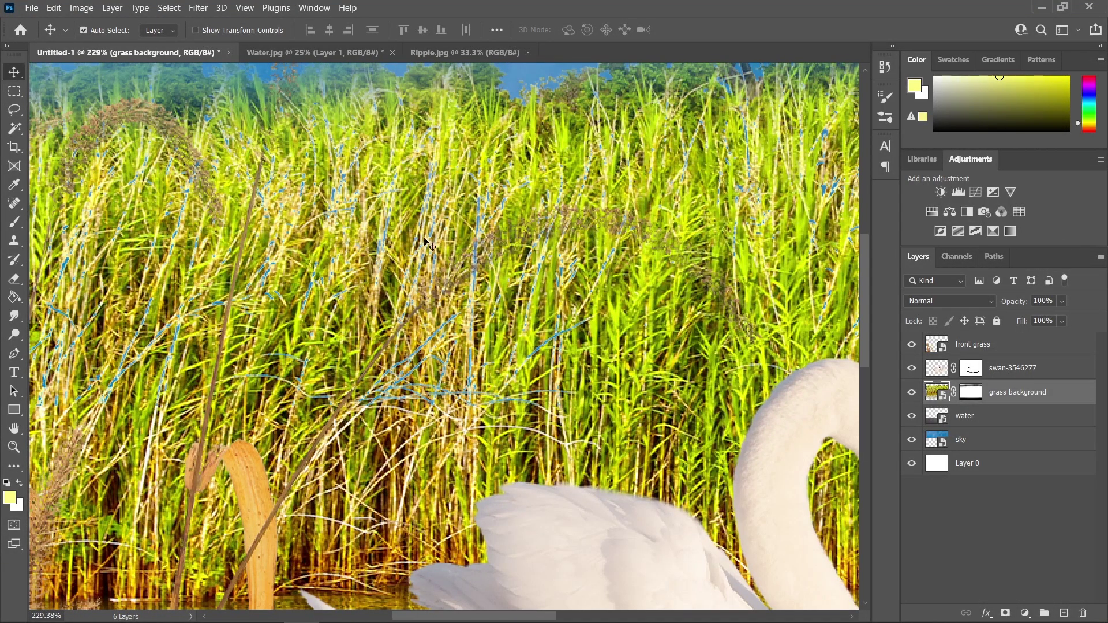
scroll(450, 285, "down", 1)
scroll(511, 342, "up", 3)
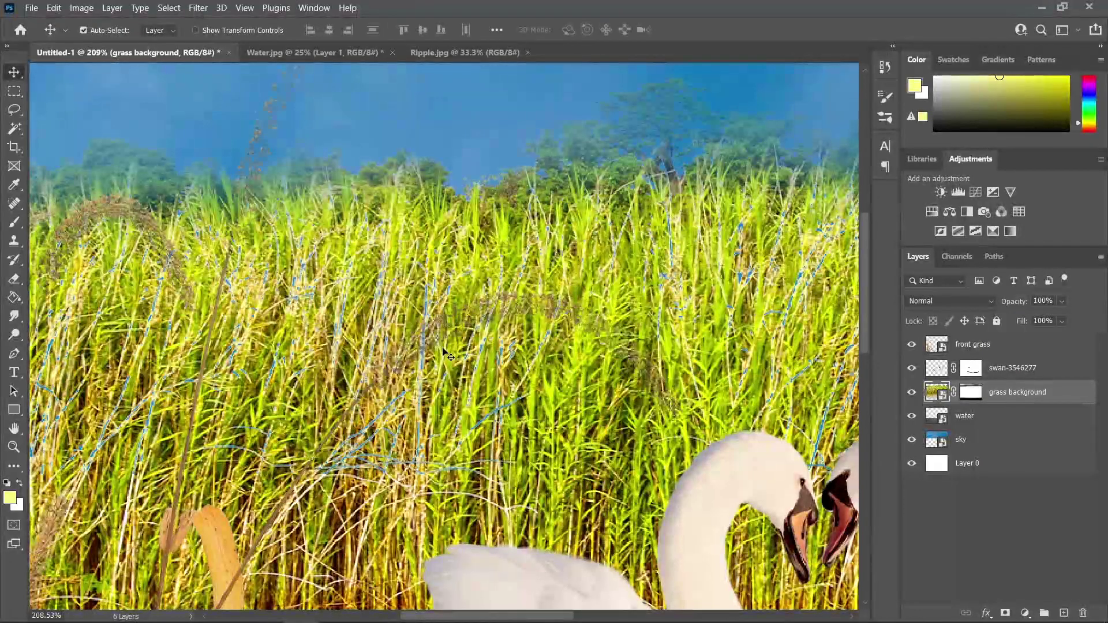
scroll(448, 351, "up", 1)
key("ctrl+g")
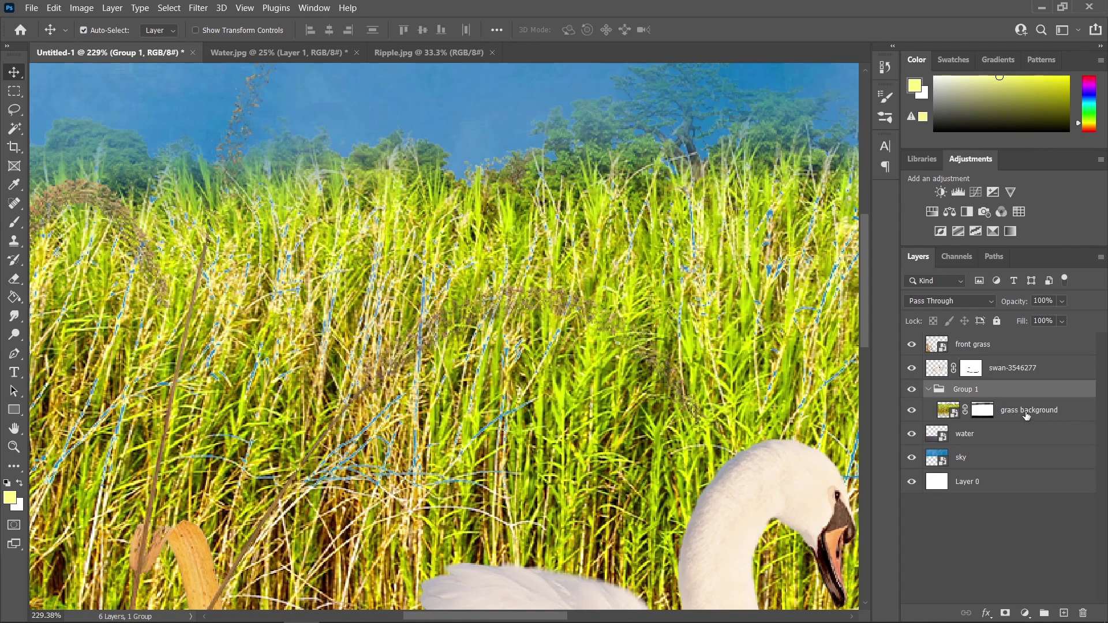
- Create a new empty layer and place it between the grass background's group and the water layer
left_click(1026, 414)
left_click(1065, 613)
left_click_drag(1015, 412, 985, 439)
- Sample a bright yellow-green from the reeds as the foreground colour for the Brush tool
left_click_drag(540, 350, 496, 349)
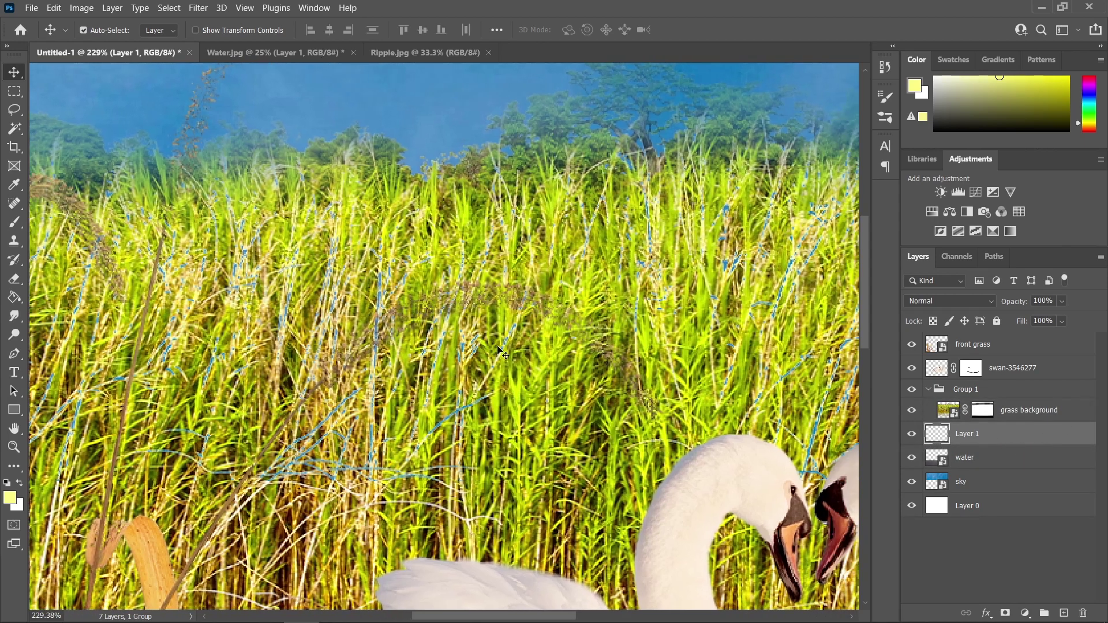
left_click_drag(603, 365, 794, 376)
key("b")
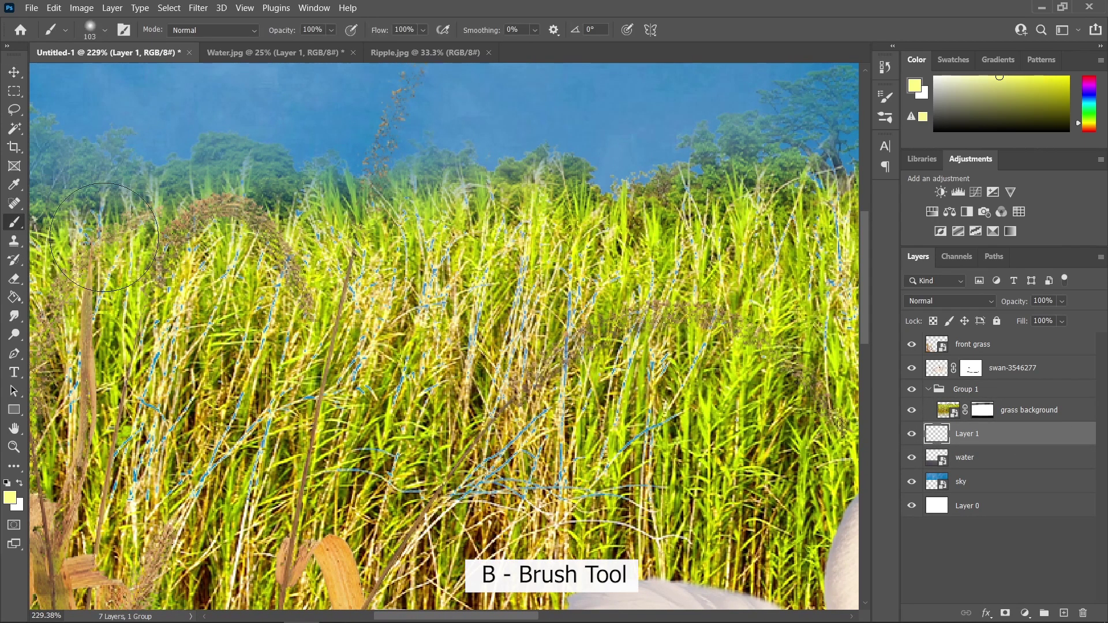
scroll(297, 284, "up", 3)
mouse_move(334, 313)
left_mouse_down()
mouse_move(241, 329)
mouse_move(351, 327)
left_mouse_up()
left_click(334, 332, "alt")
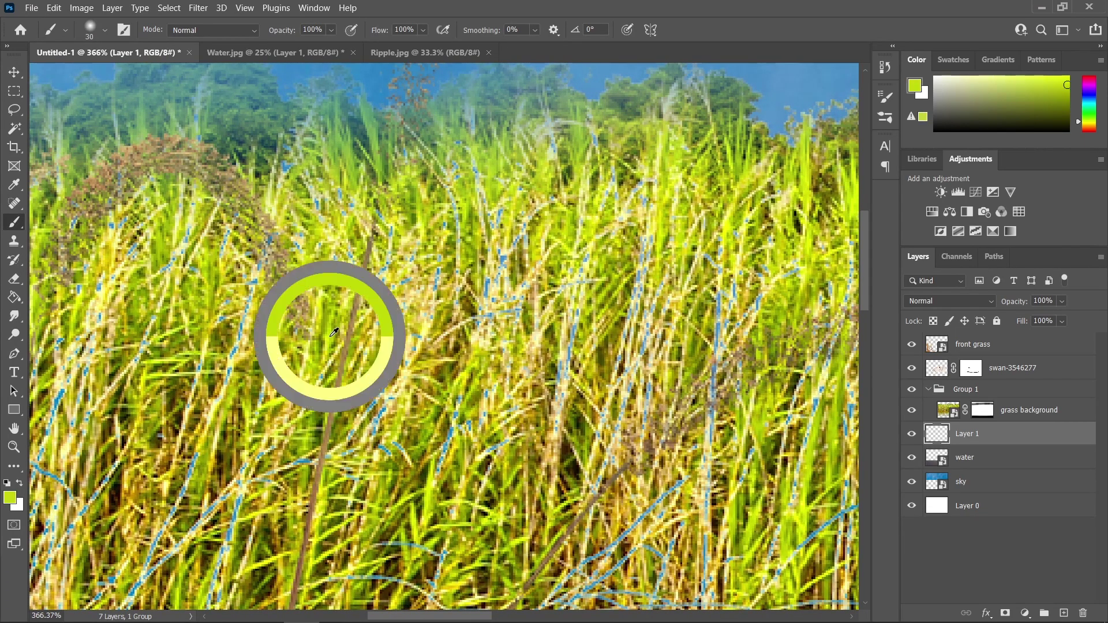
- Paint the sampled green on the new layer behind the reeds with a 90 px brush, filling the blue gaps across the grass
scroll(334, 334, "down", 5)
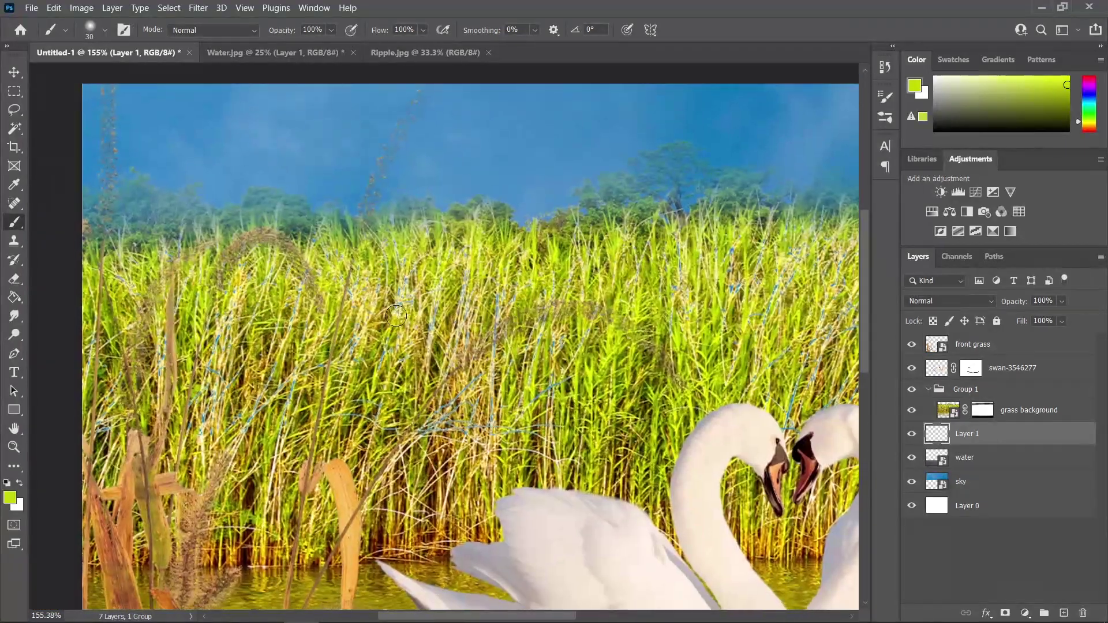
left_click_drag(396, 315, 431, 316)
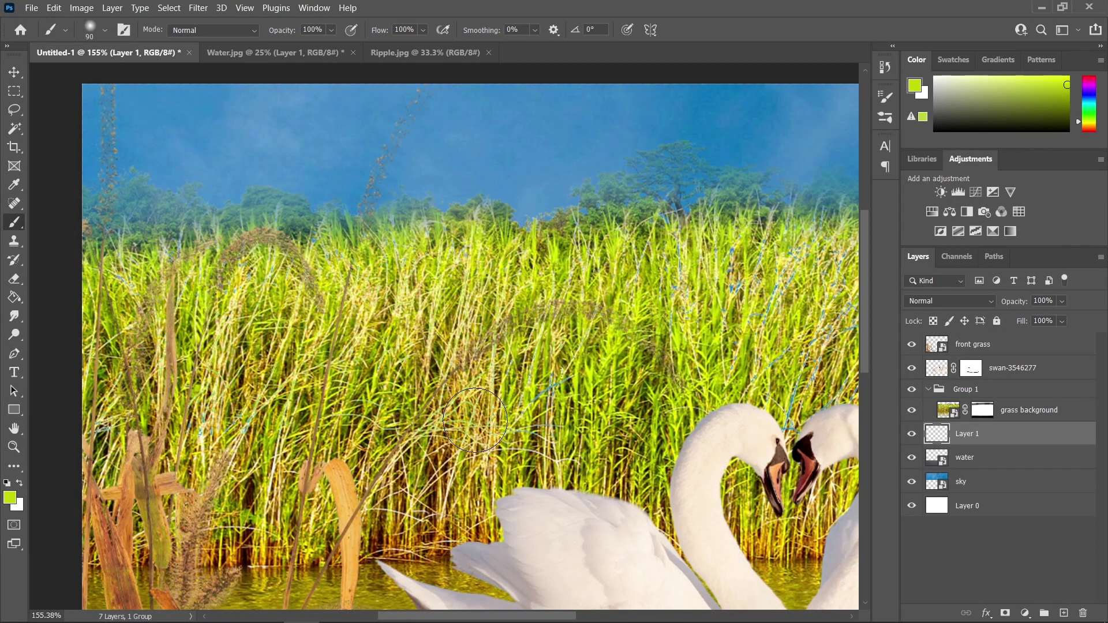
left_click_drag(430, 383, 551, 358)
scroll(426, 380, "down", 1)
scroll(429, 378, "up", 4)
left_click_drag(693, 305, 351, 348)
mouse_move(407, 289)
left_mouse_down()
mouse_move(333, 282)
mouse_move(358, 231)
mouse_move(473, 225)
mouse_move(462, 242)
mouse_move(552, 300)
left_mouse_up()
scroll(551, 300, "right", 3)
mouse_move(568, 254)
left_mouse_down()
mouse_move(673, 258)
mouse_move(524, 307)
mouse_move(388, 369)
mouse_move(366, 395)
mouse_move(577, 417)
left_mouse_up()
scroll(577, 404, "down", 4)
scroll(256, 426, "down", 4)
key("v")
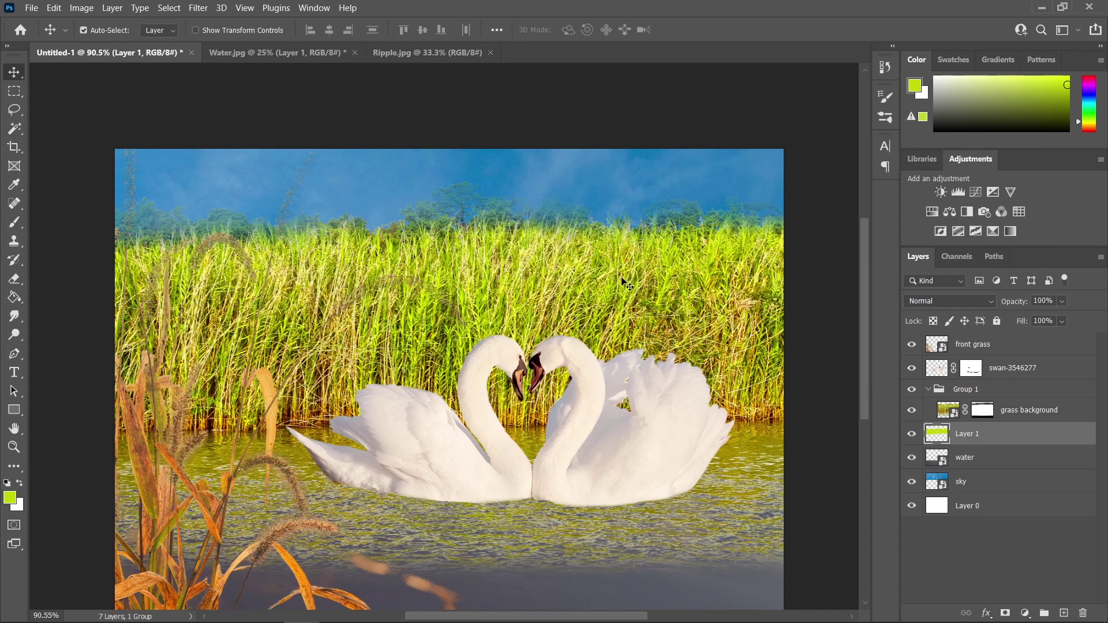
- Add a Color Balance adjustment layer above the grass background and clip it to that layer
left_click(569, 307)
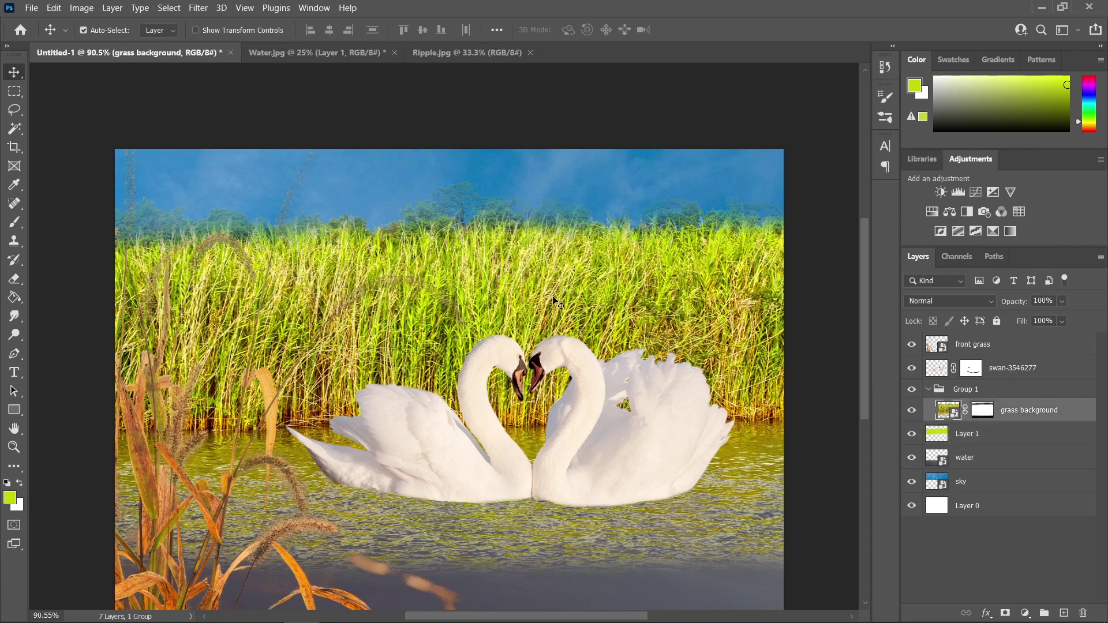
scroll(172, 531, "down", 1)
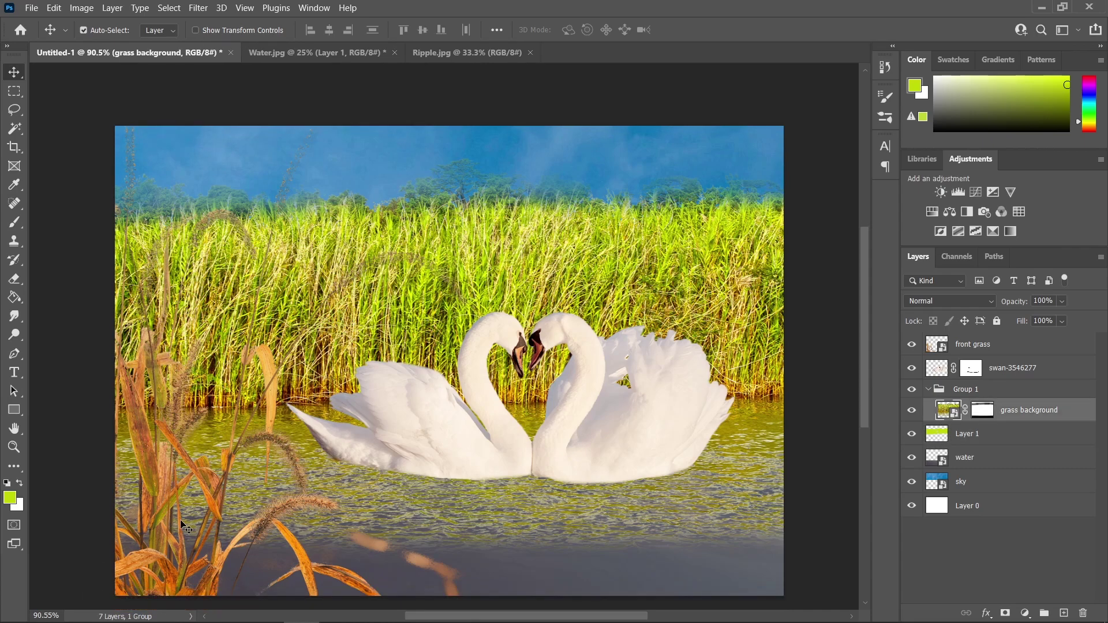
scroll(603, 283, "up", 3)
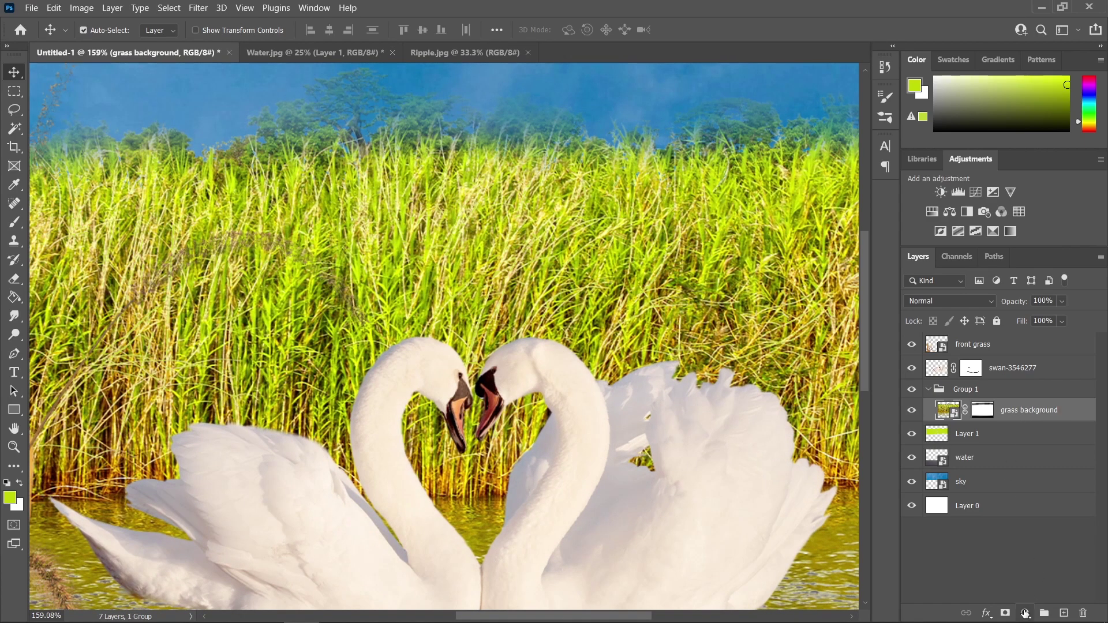
left_click(1025, 615)
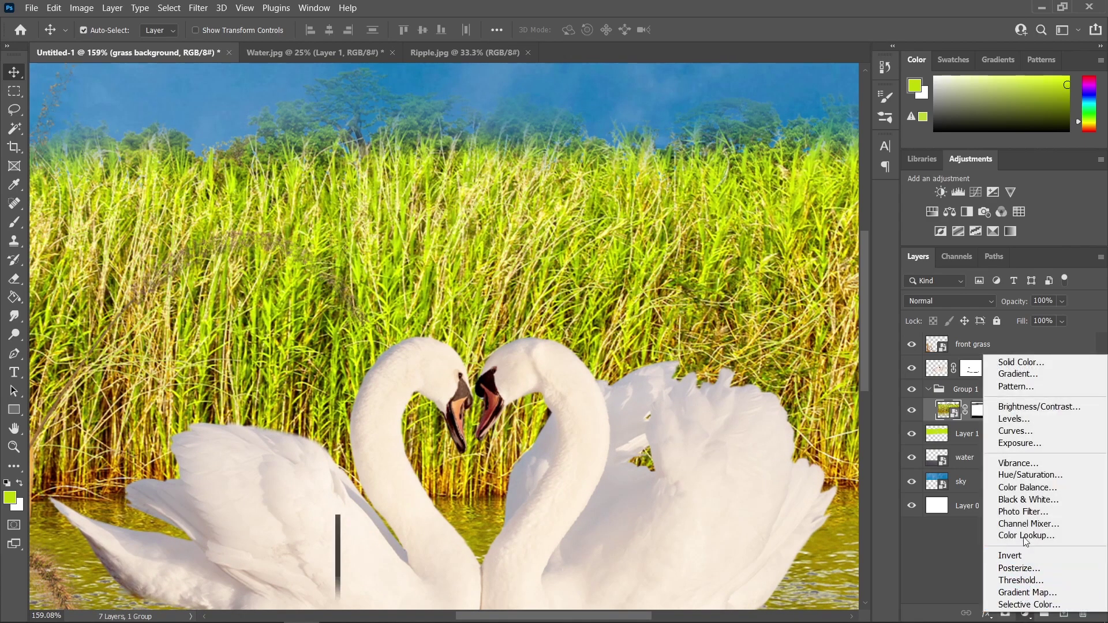
left_click(1027, 487)
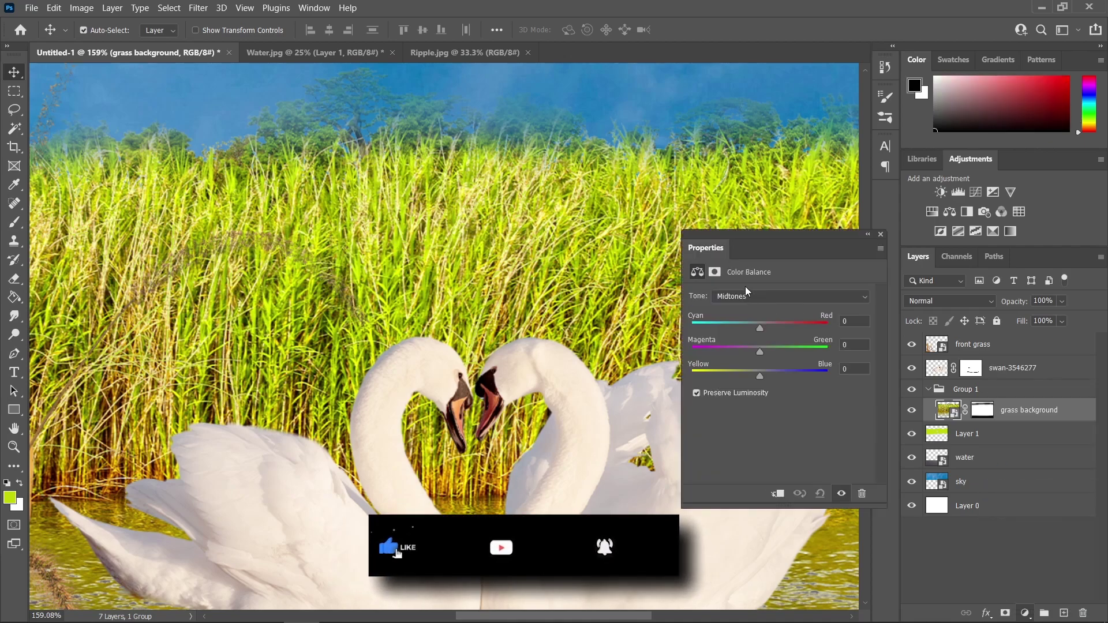
left_click(778, 493)
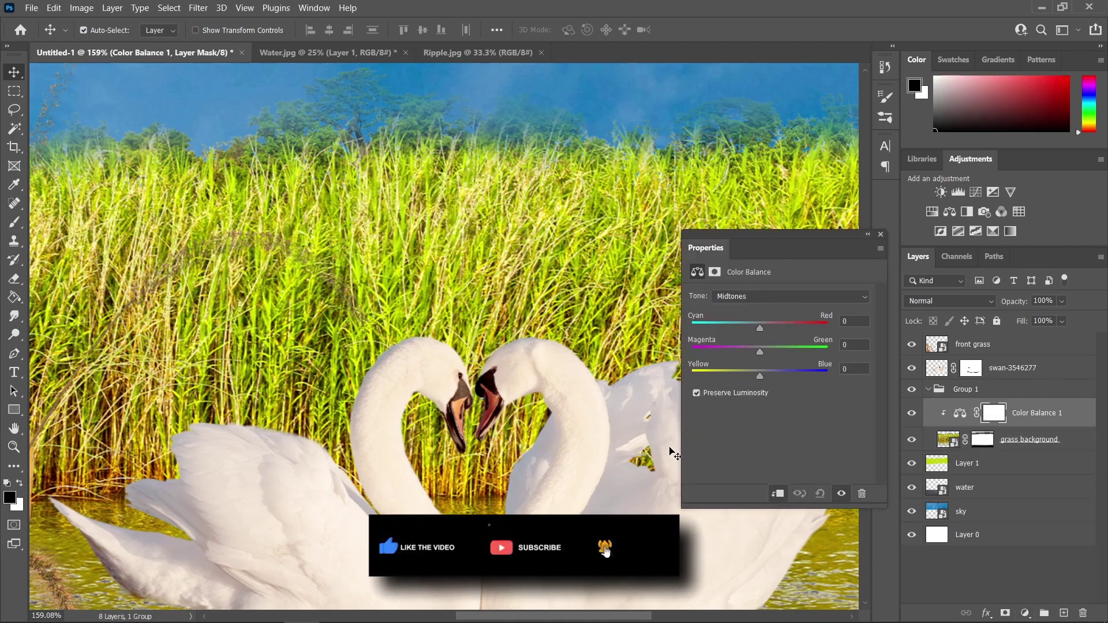
- Set the grass Color Balance midtones to +95 on Cyan–Red and shift Magenta–Green slightly toward magenta
scroll(456, 321, "down", 1)
left_click_drag(455, 321, 514, 339)
left_click_drag(760, 328, 823, 331)
left_click(860, 319)
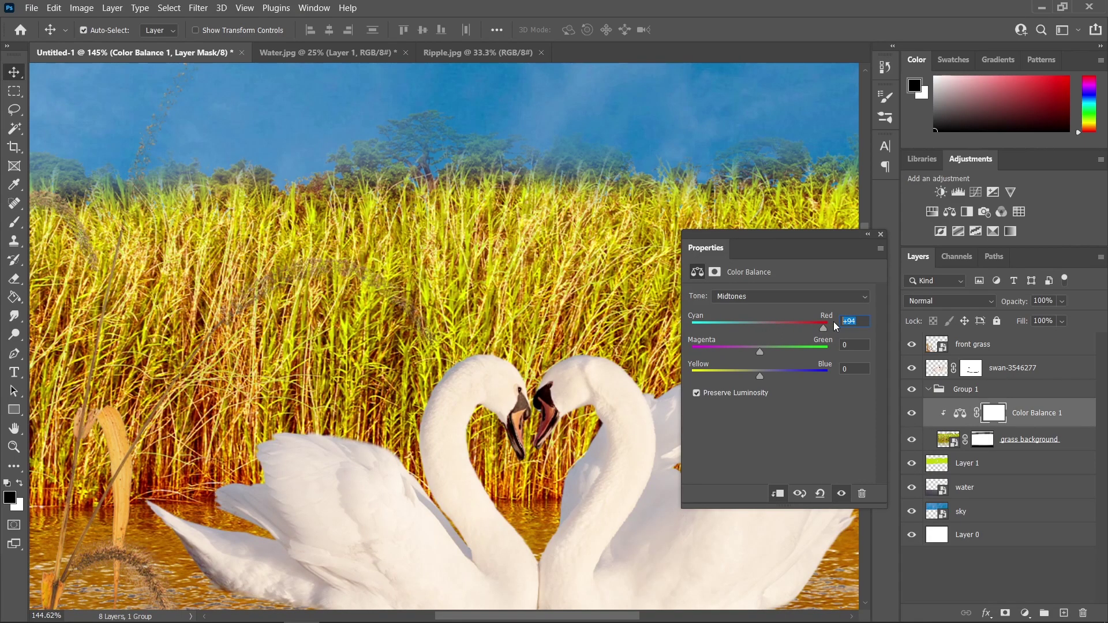
type("95")
left_click_drag(753, 354, 740, 349)
left_click(882, 235)
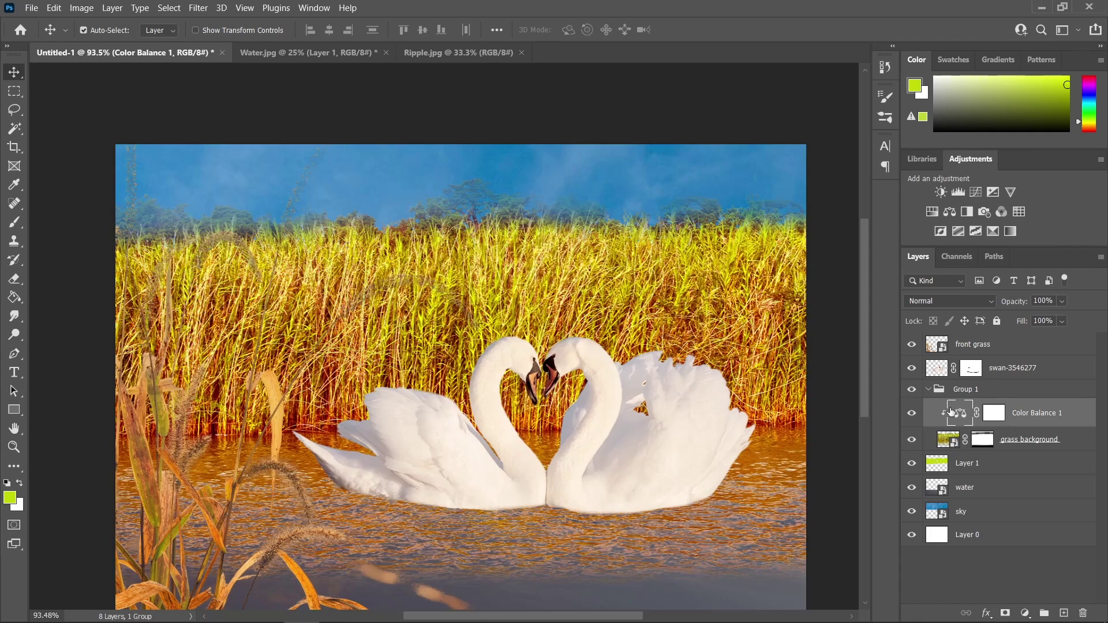
- Apply a Gaussian Blur with a 6-pixel radius to the front grass layer
scroll(707, 295, "down", 2)
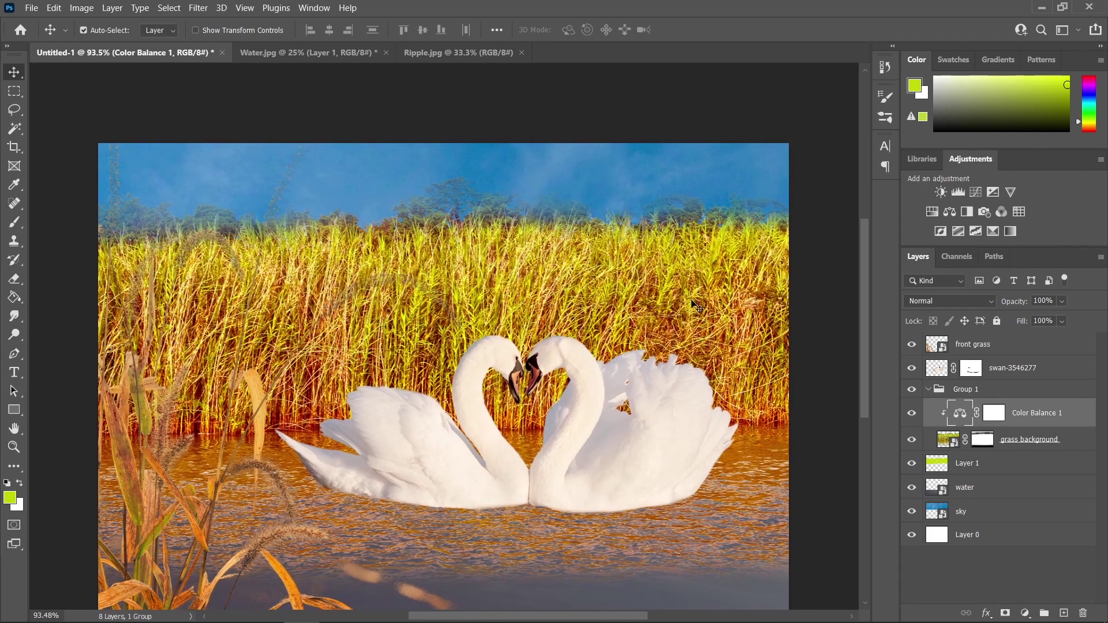
scroll(678, 338, "up", 1)
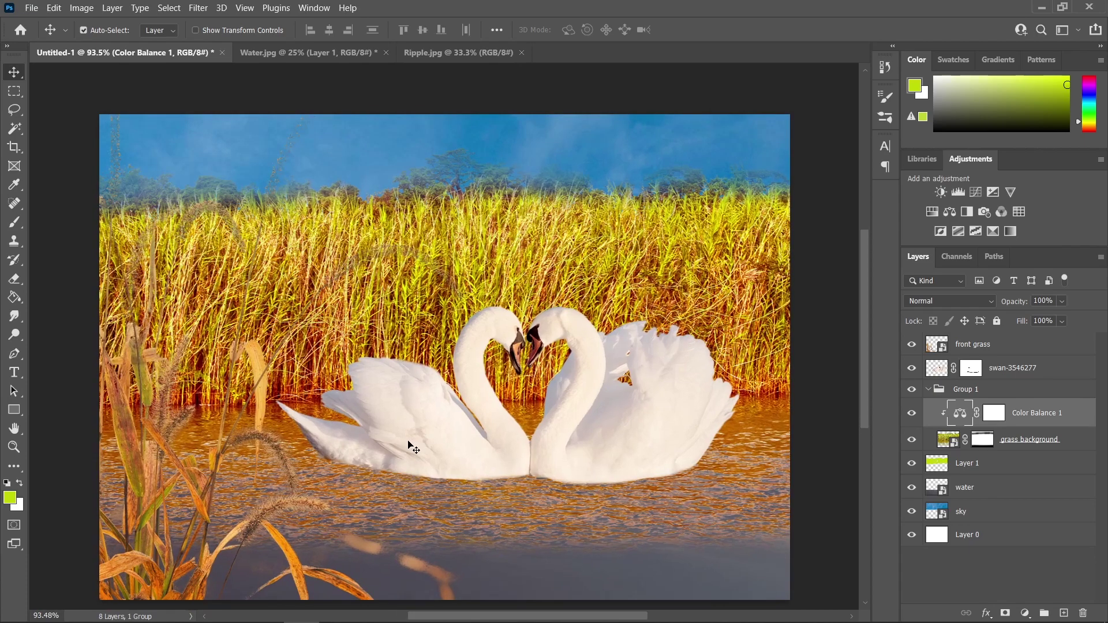
left_click(159, 591)
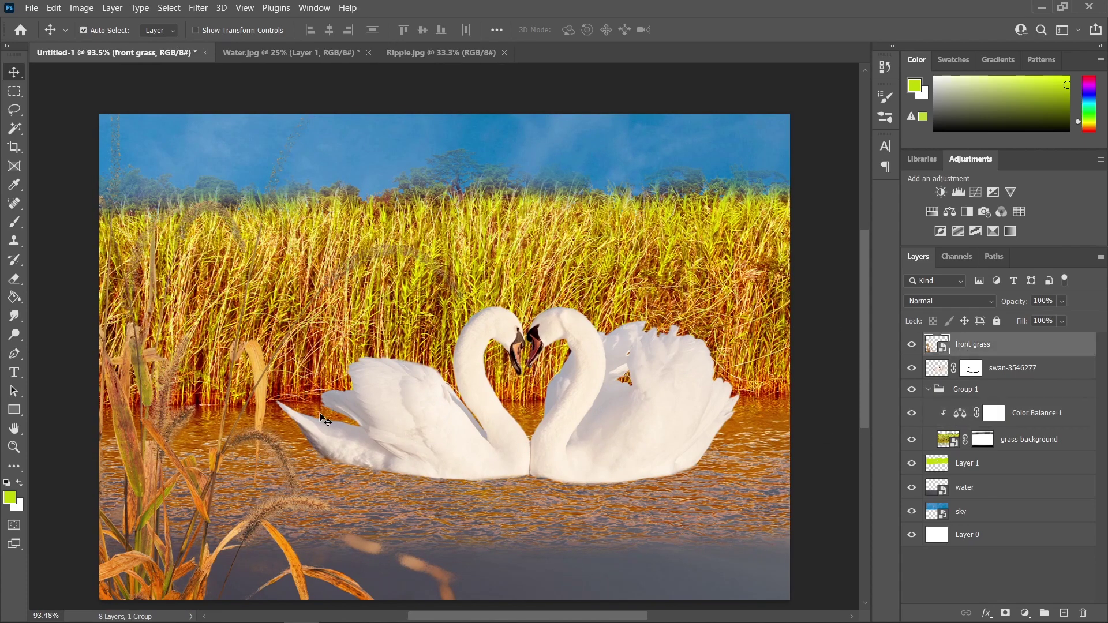
left_click_drag(428, 403, 440, 396)
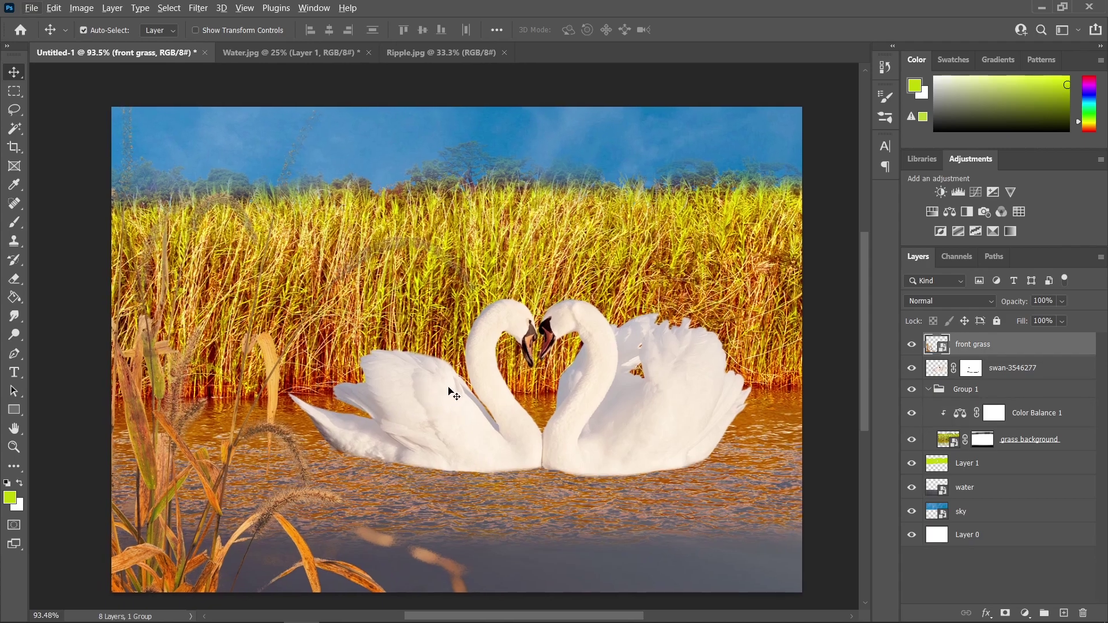
left_click(203, 10)
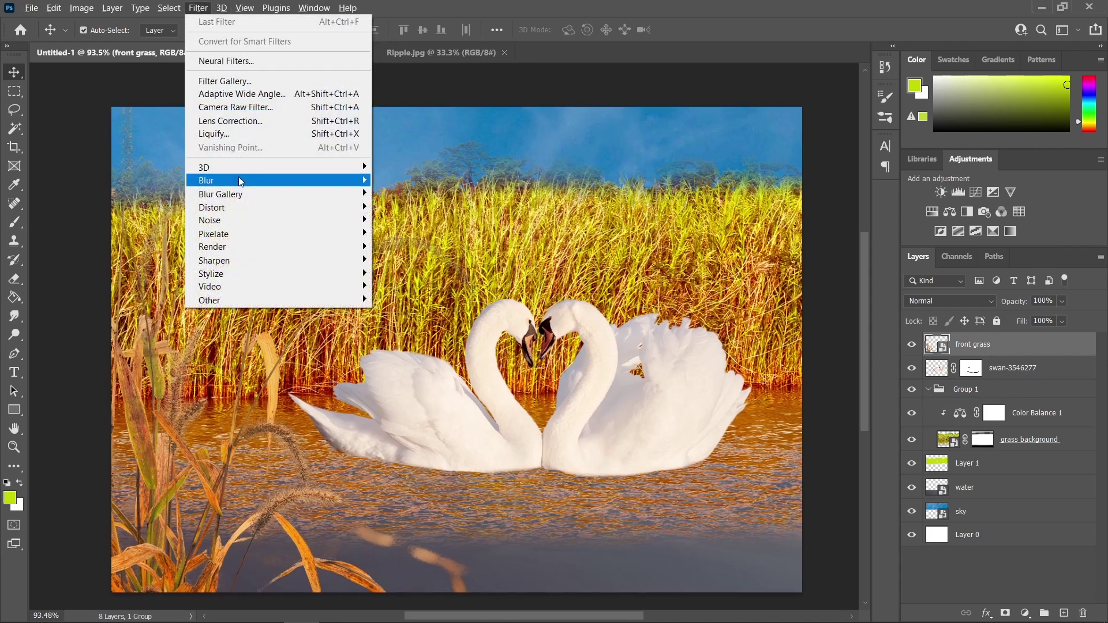
mouse_move(258, 185)
left_click(410, 233)
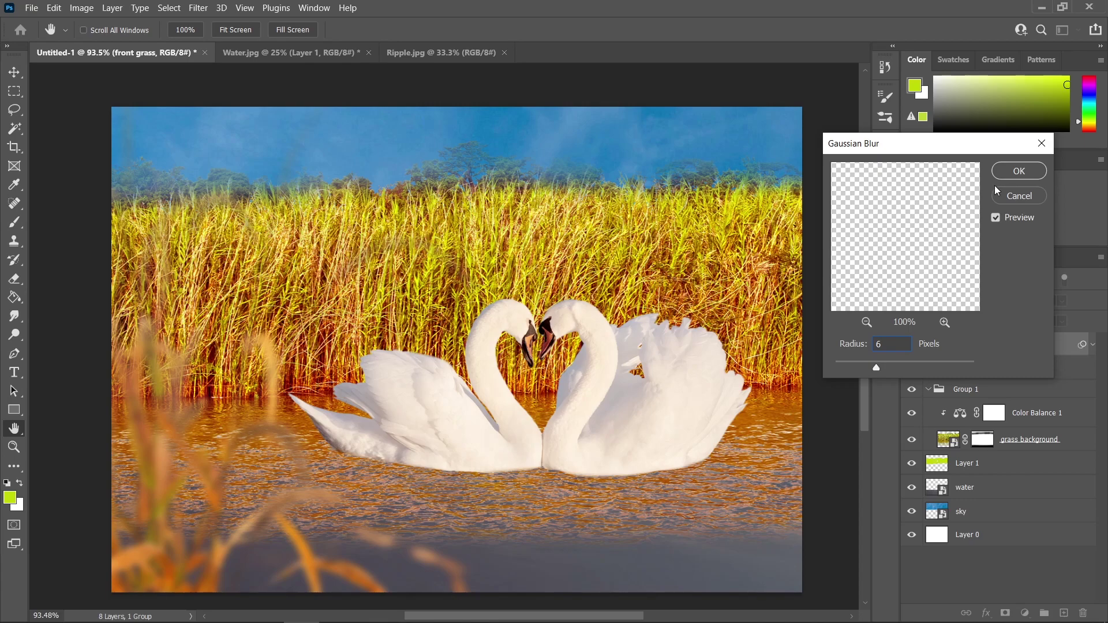
left_click(1022, 175)
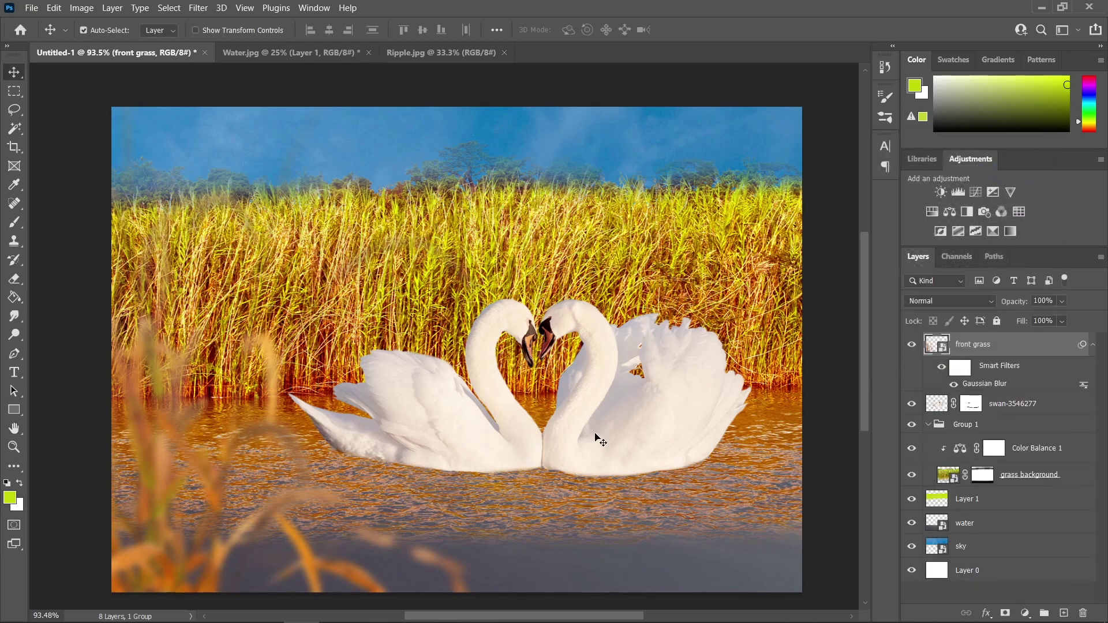
- Put the blurred front grass layer into its own group and toggle the group's visibility to check it
scroll(600, 438, "down", 2)
scroll(600, 437, "up", 1)
left_click_drag(609, 418, 640, 396)
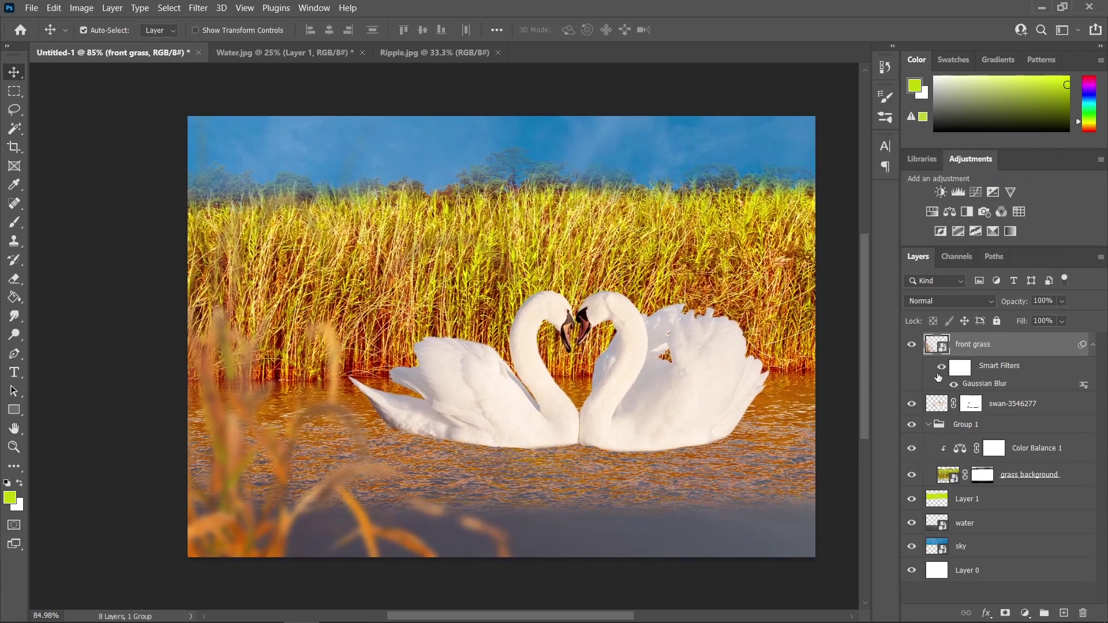
scroll(674, 400, "up", 2)
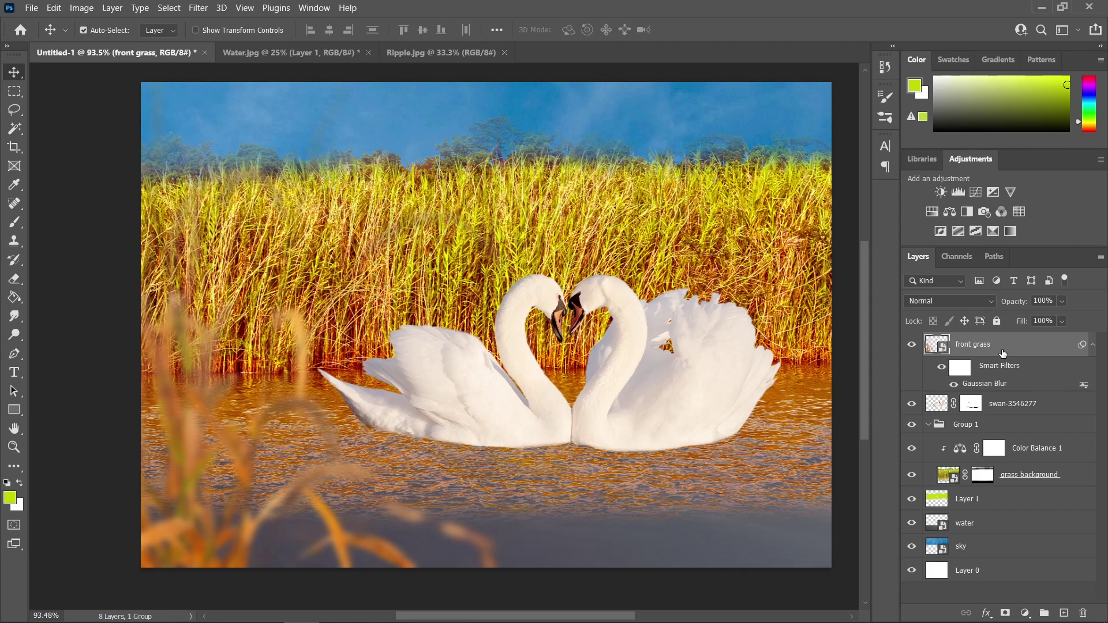
key("ctrl+g")
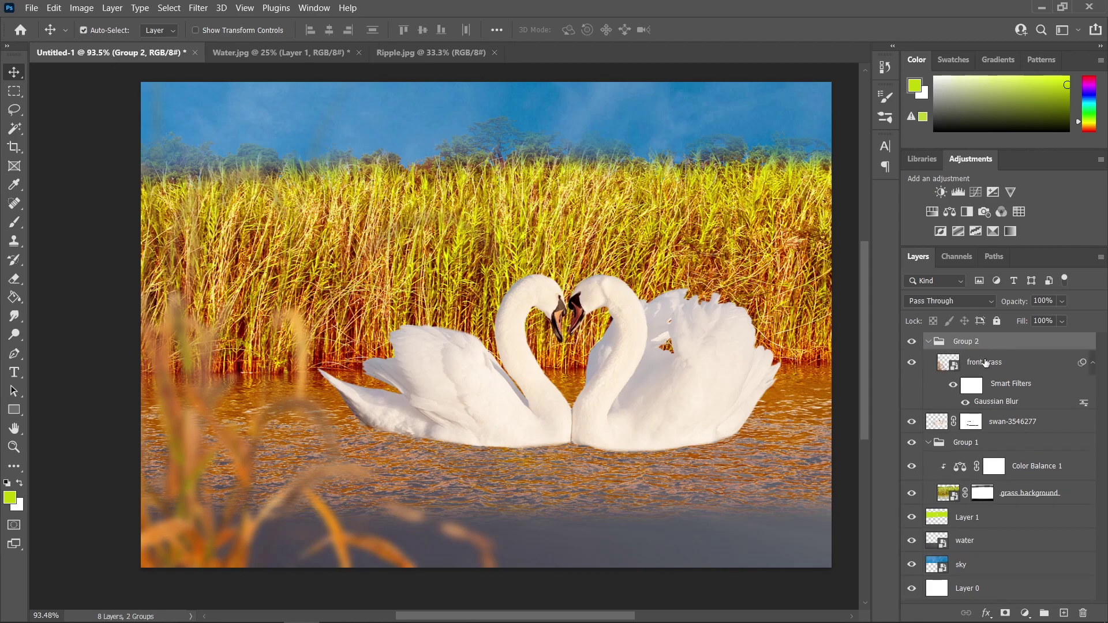
left_click(928, 341)
left_click(912, 342)
left_click(912, 342)
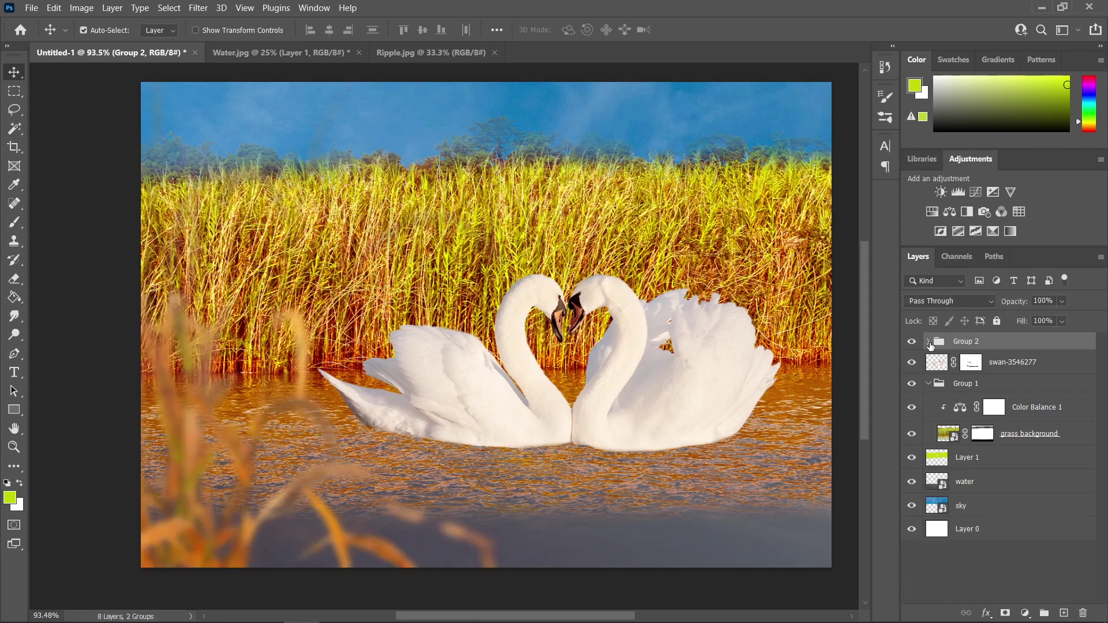
left_click(928, 342)
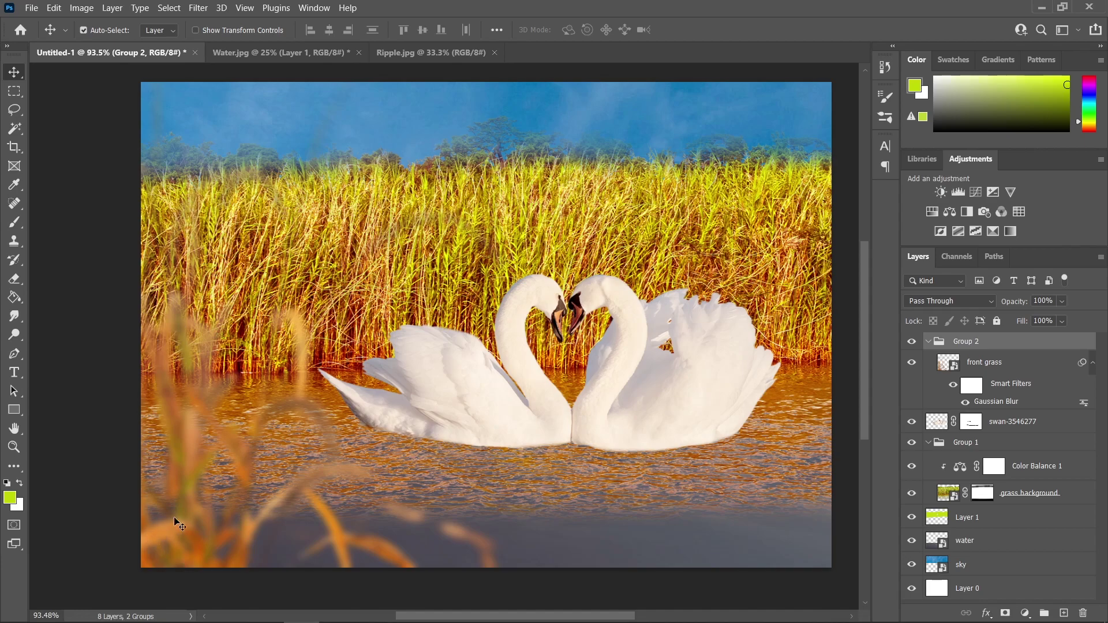
- Add a Brightness/Contrast adjustment clipped to the front grass layer and set its brightness to -70
left_click(1001, 363)
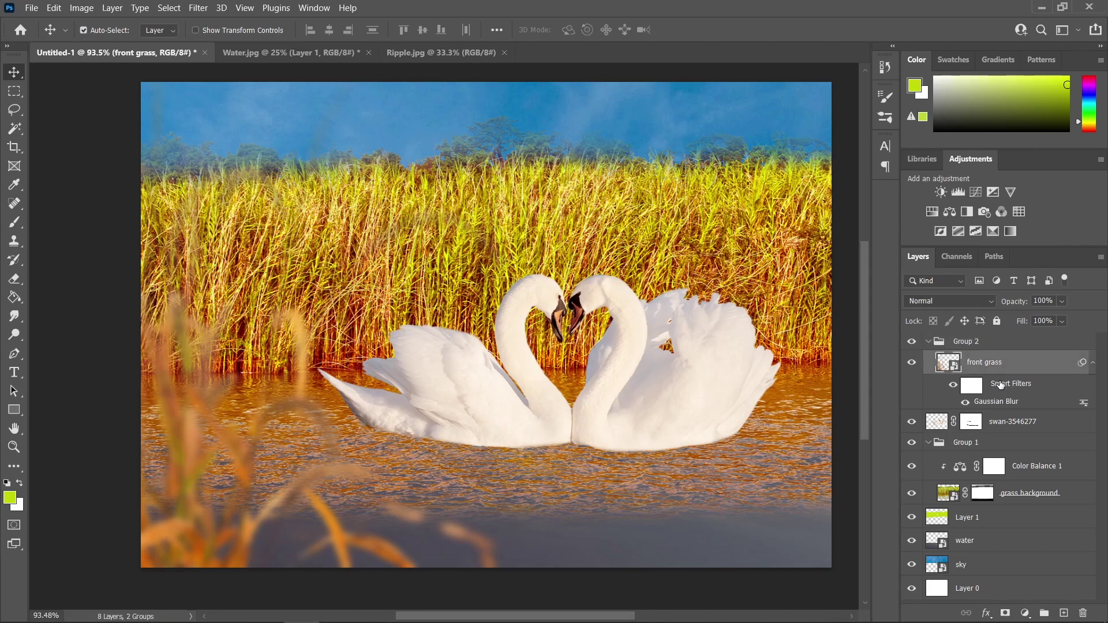
left_click(1027, 613)
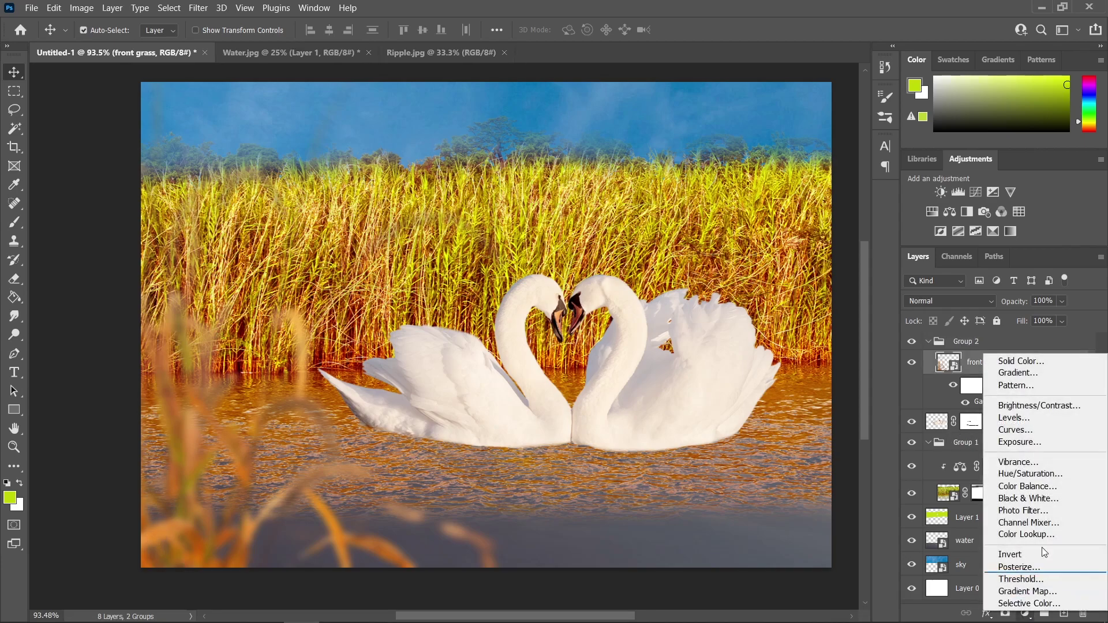
left_click(1049, 406)
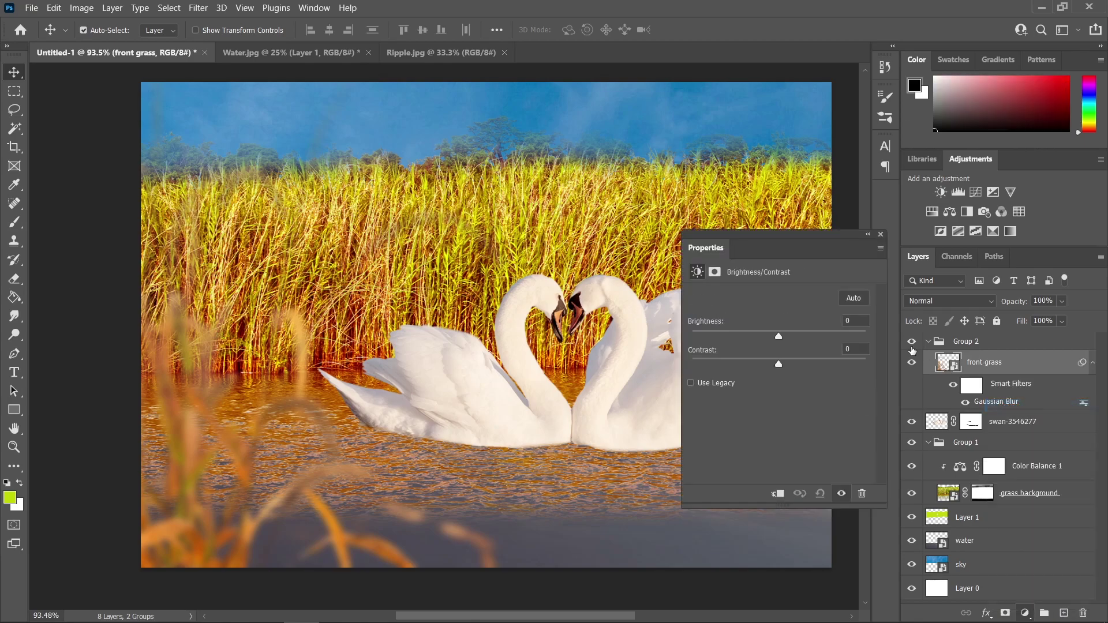
left_click(778, 495)
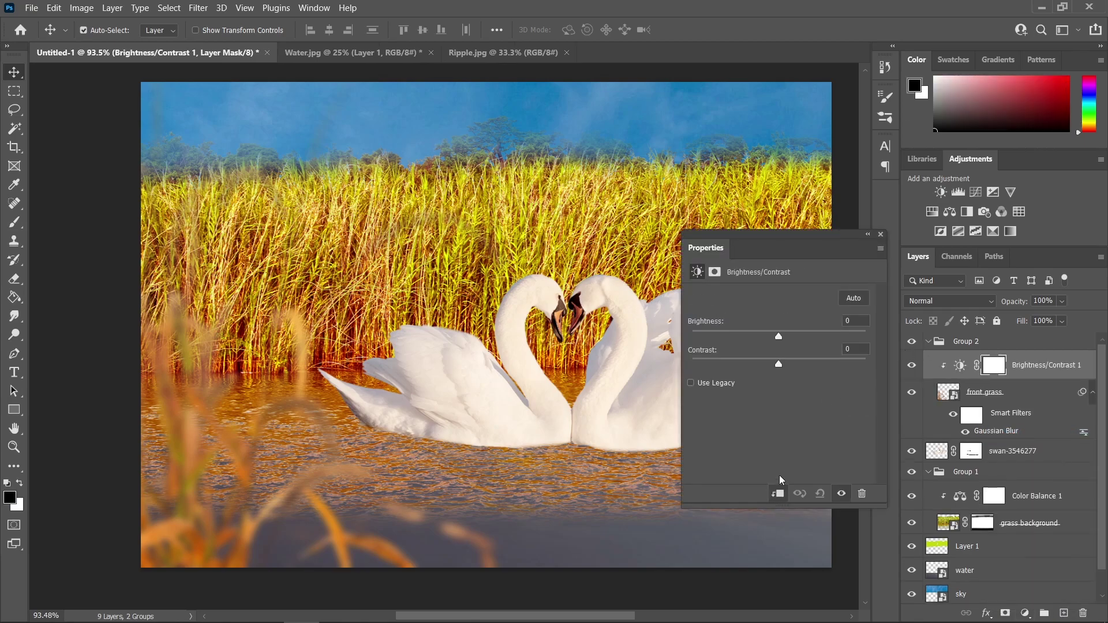
left_click_drag(779, 333, 736, 342)
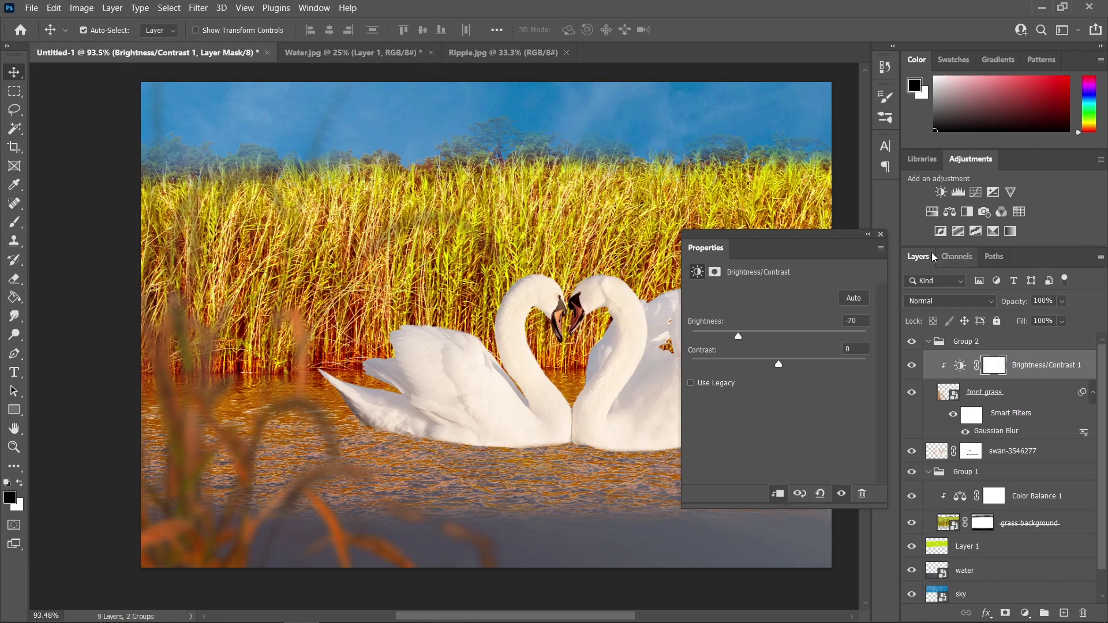
left_click(881, 234)
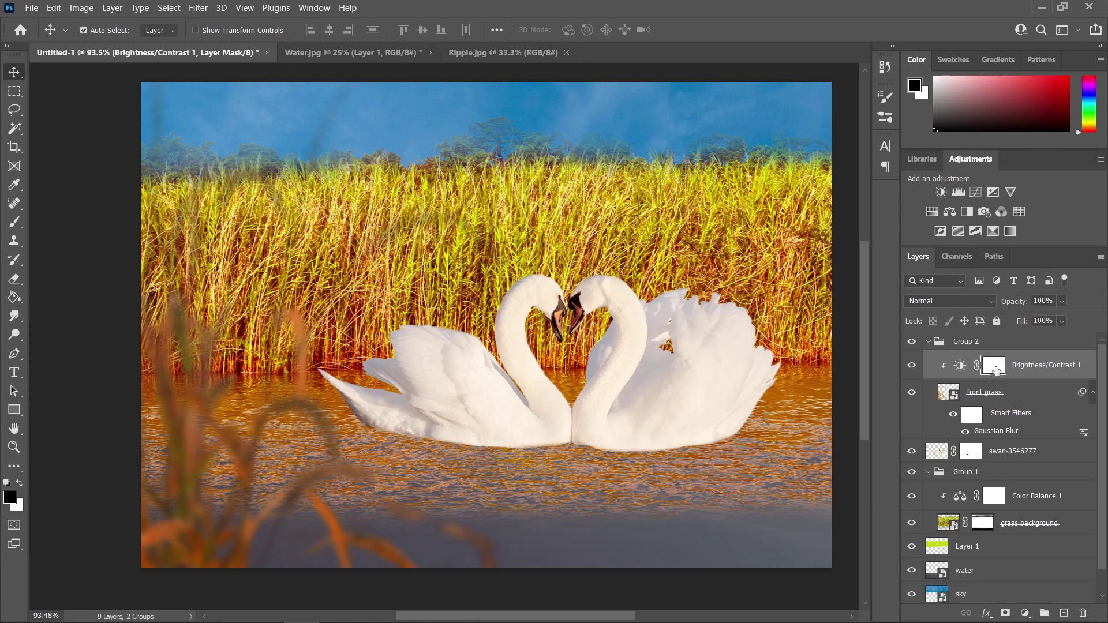
- Paint black on the Brightness/Contrast mask over parts of the front grass with 37 and 86 px brushes, then collapse Group 2
left_click_drag(505, 382, 567, 370)
left_click(18, 225)
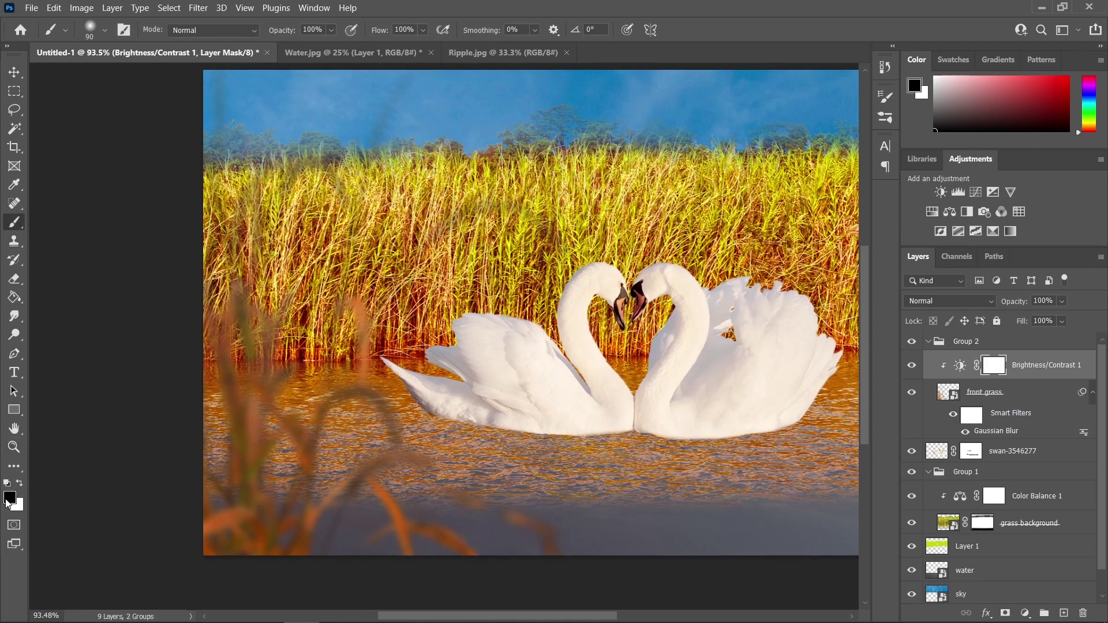
scroll(339, 376, "up", 2)
left_click_drag(371, 297, 417, 206)
left_click_drag(445, 469, 416, 476)
scroll(418, 475, "up", 2)
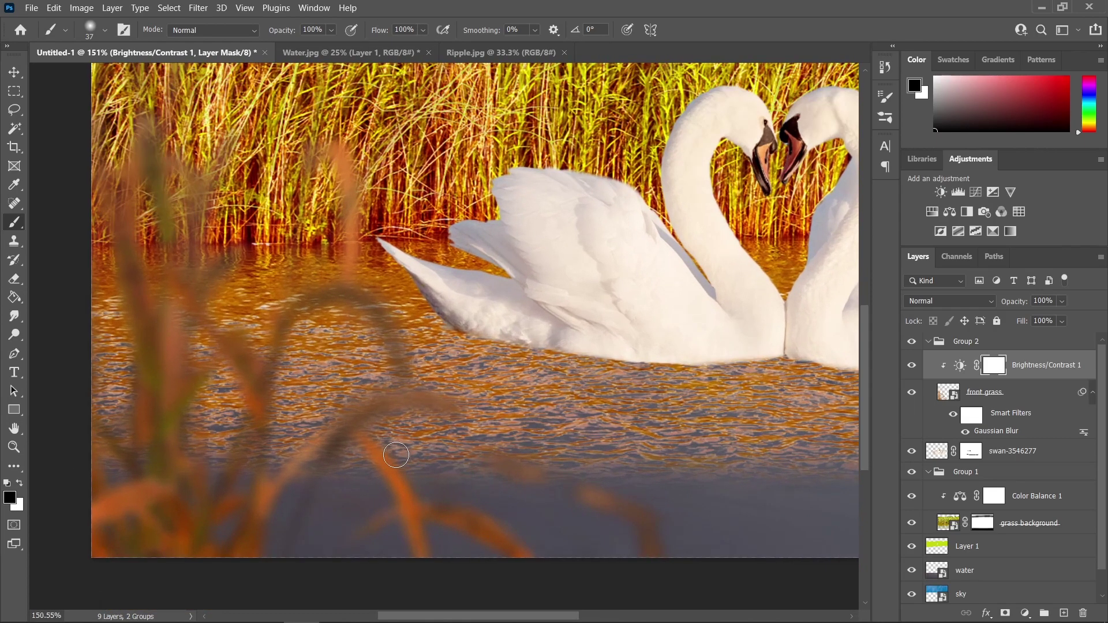
scroll(395, 457, "down", 4)
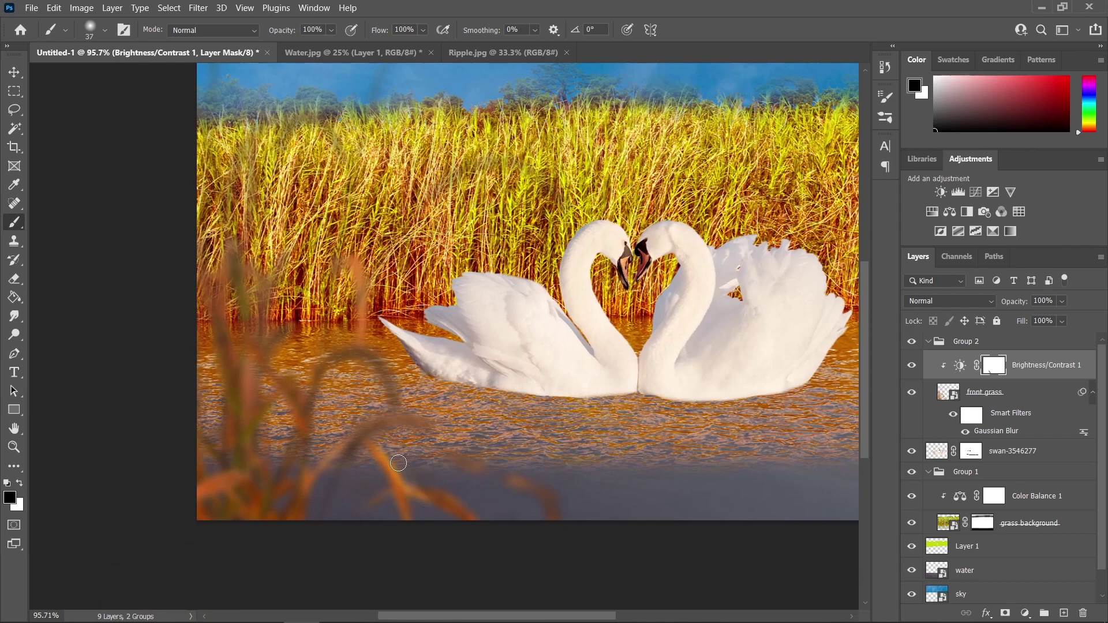
scroll(479, 476, "up", 1)
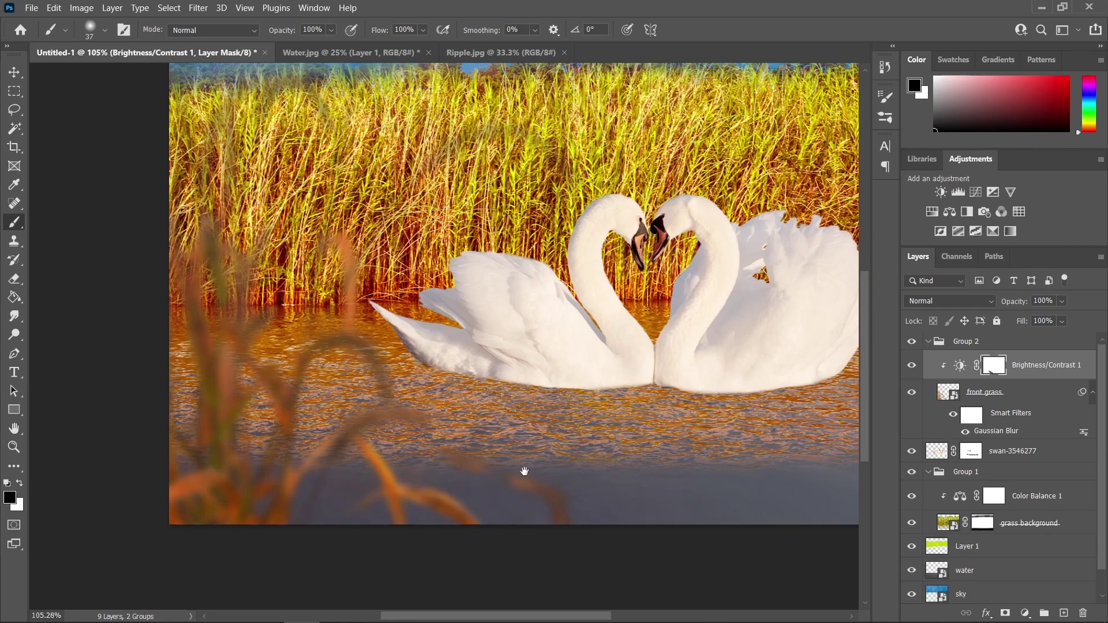
scroll(560, 519, "down", 3)
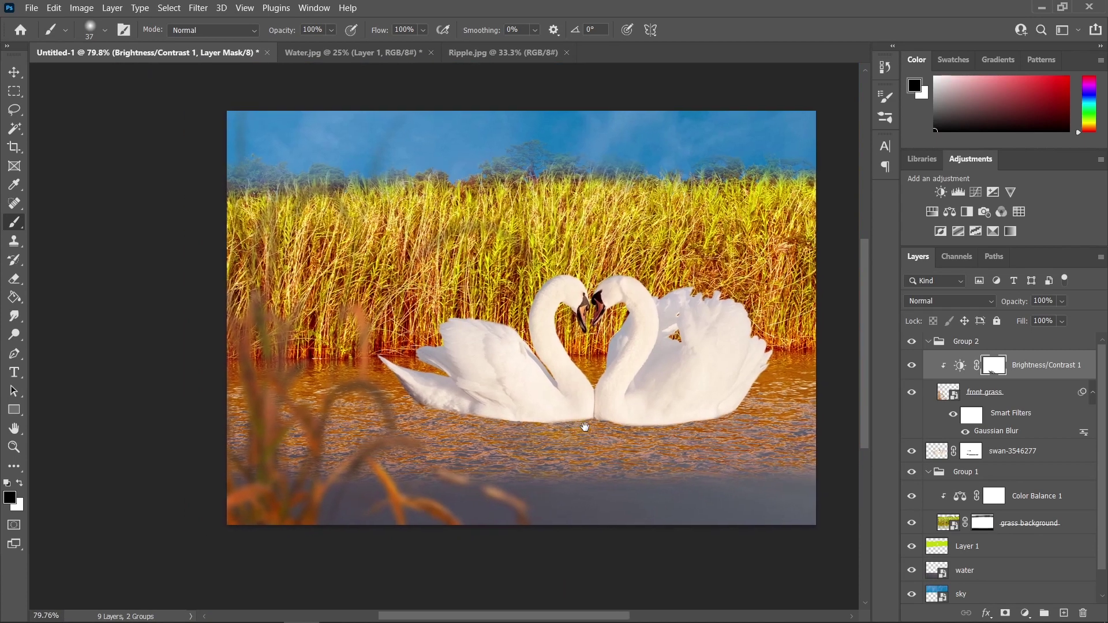
left_click_drag(584, 428, 560, 431)
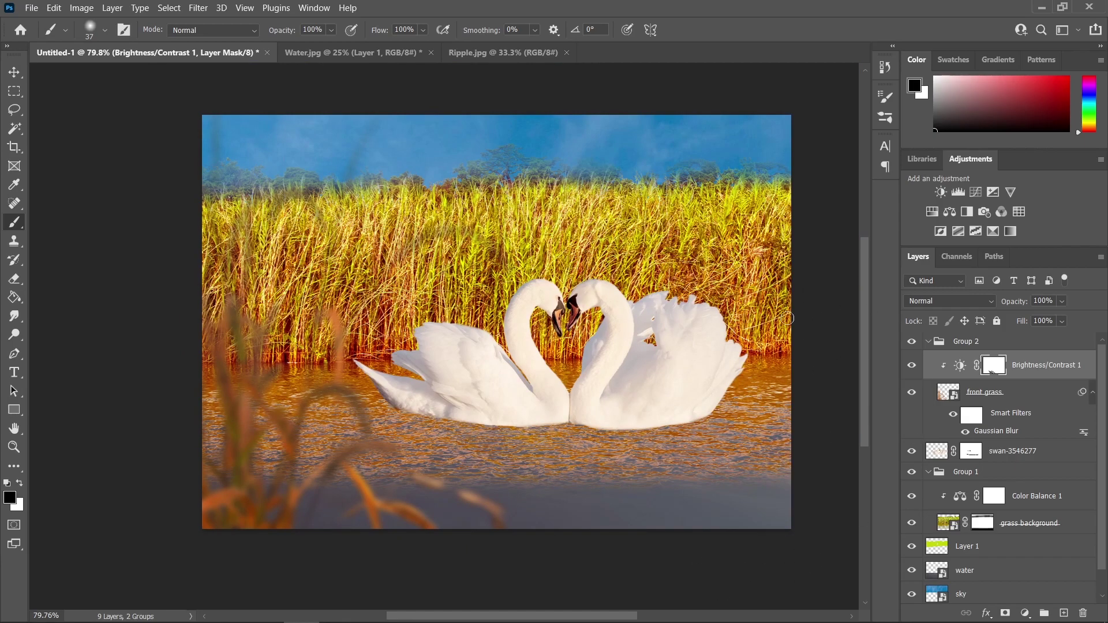
scroll(370, 438, "up", 2)
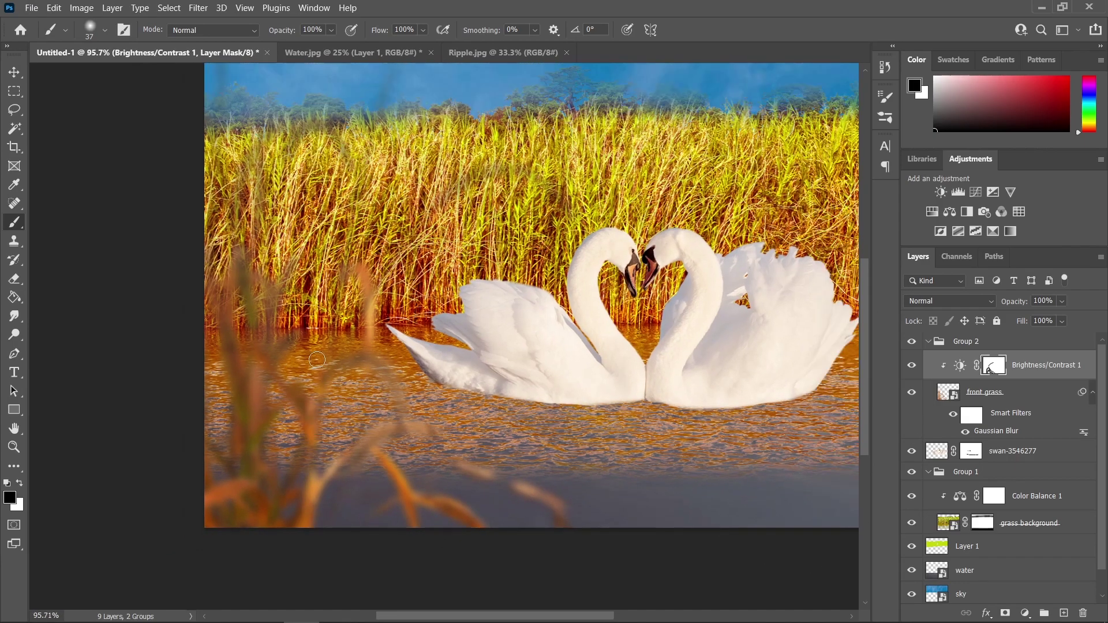
scroll(350, 439, "down", 1)
scroll(456, 428, "down", 1)
scroll(255, 400, "up", 1)
left_click_drag(485, 358, 433, 411)
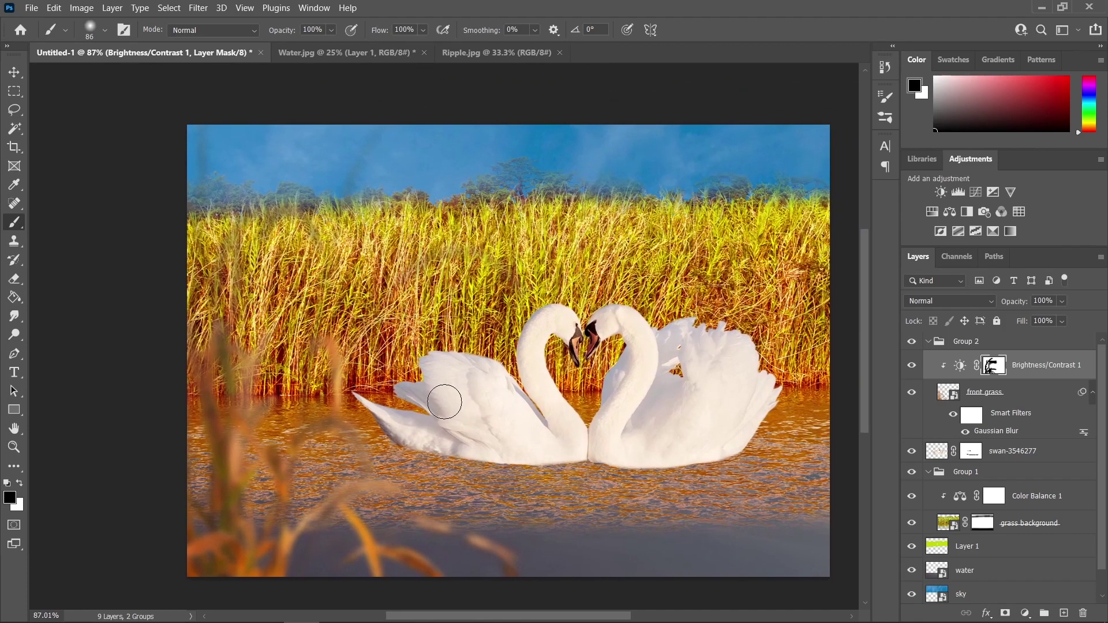
scroll(445, 402, "down", 1)
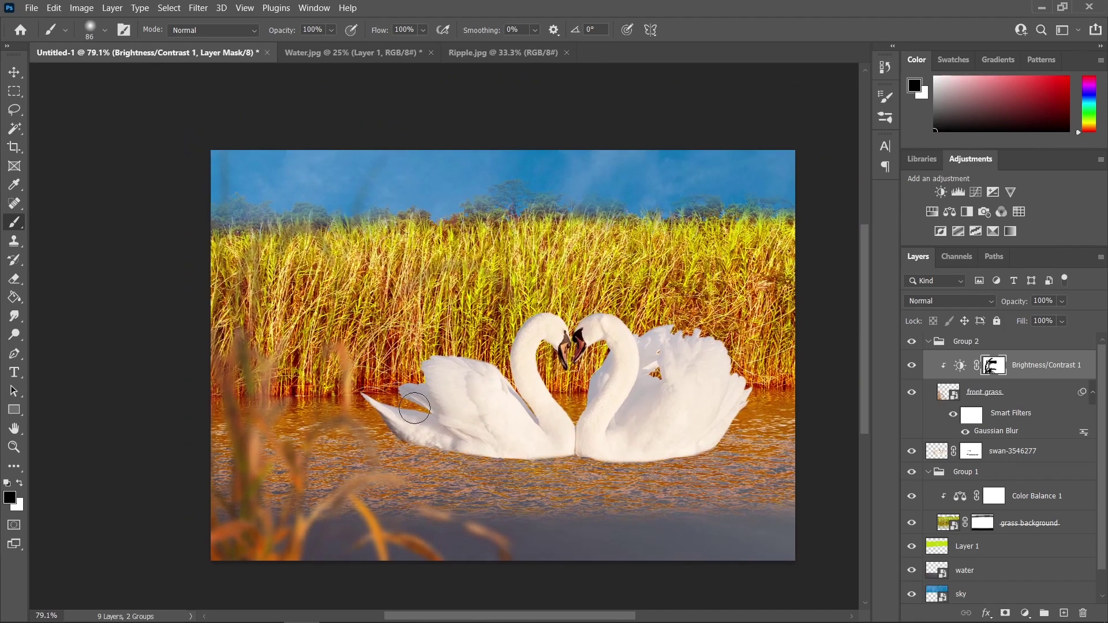
left_click(929, 342)
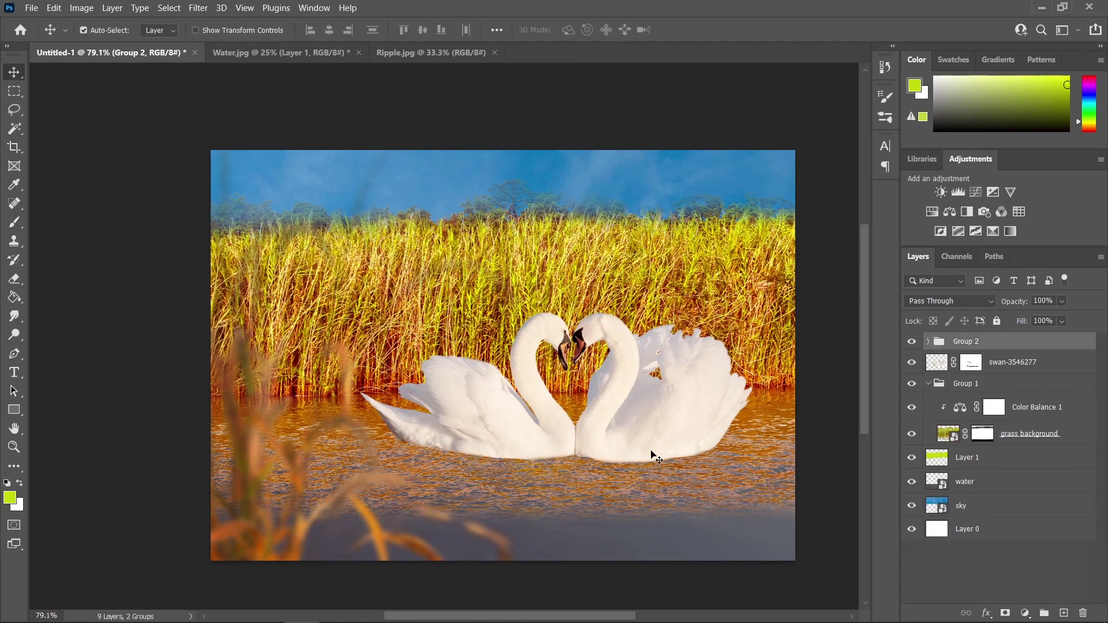
scroll(587, 472, "up", 1)
scroll(649, 456, "right", 1)
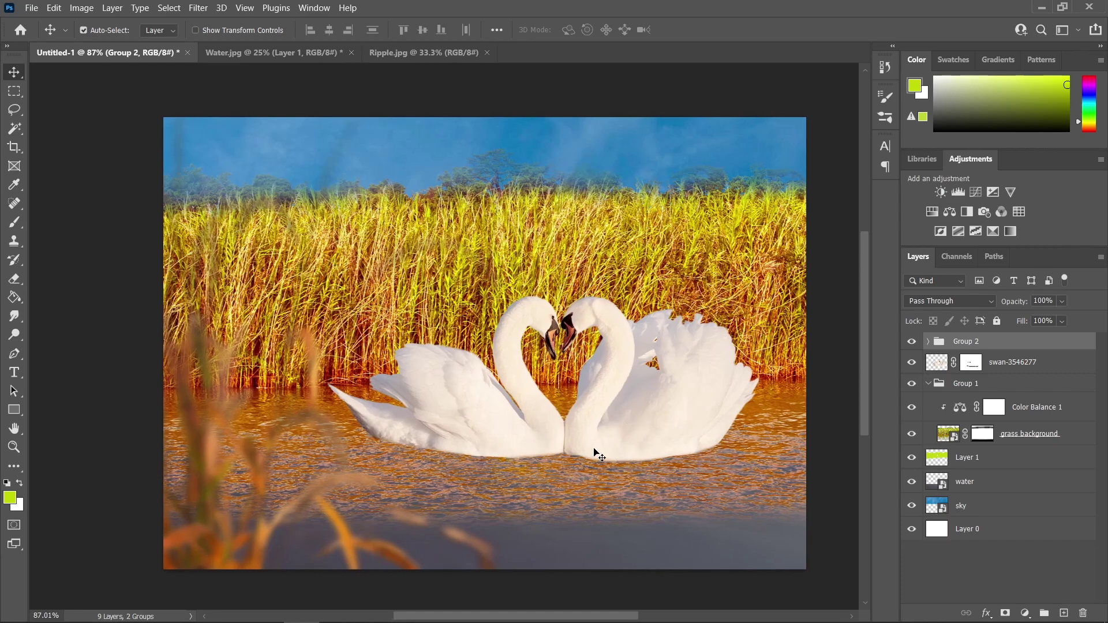
scroll(594, 450, "up", 2)
left_click_drag(601, 447, 555, 464)
scroll(554, 463, "down", 1)
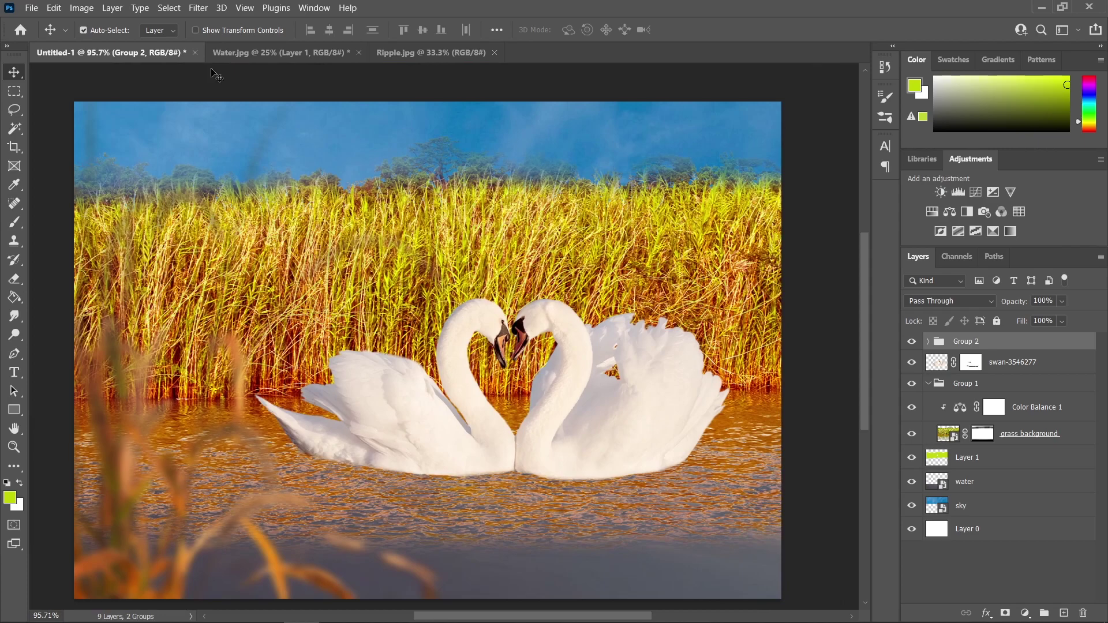
- Create a new white RGB document of 1280 × 2300 pixels at 72 pixels per inch
left_click(21, 8)
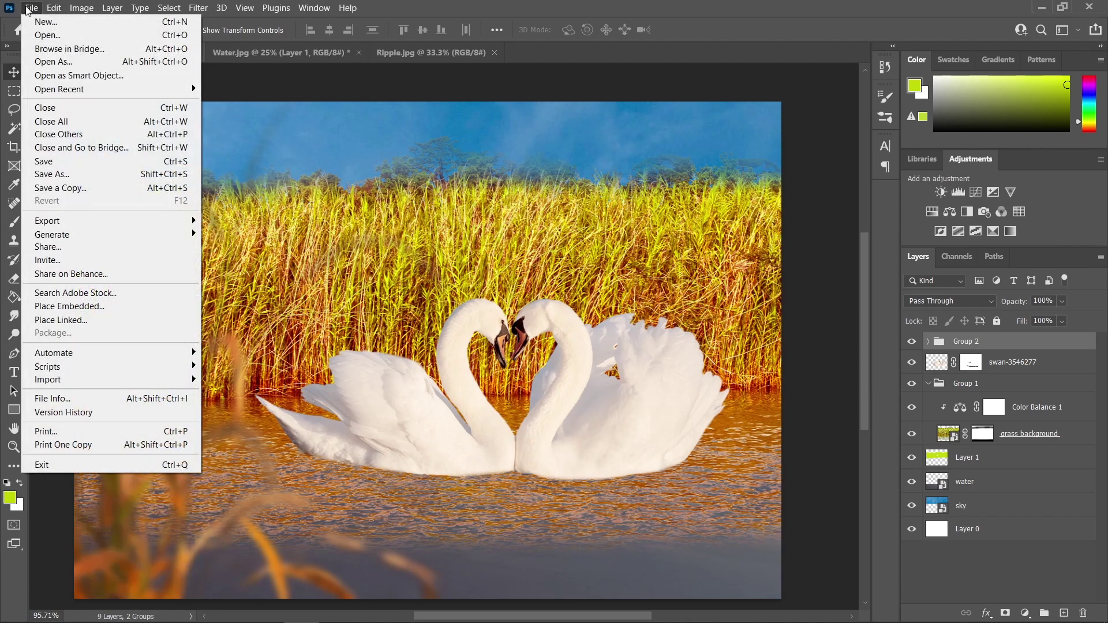
left_click(42, 22)
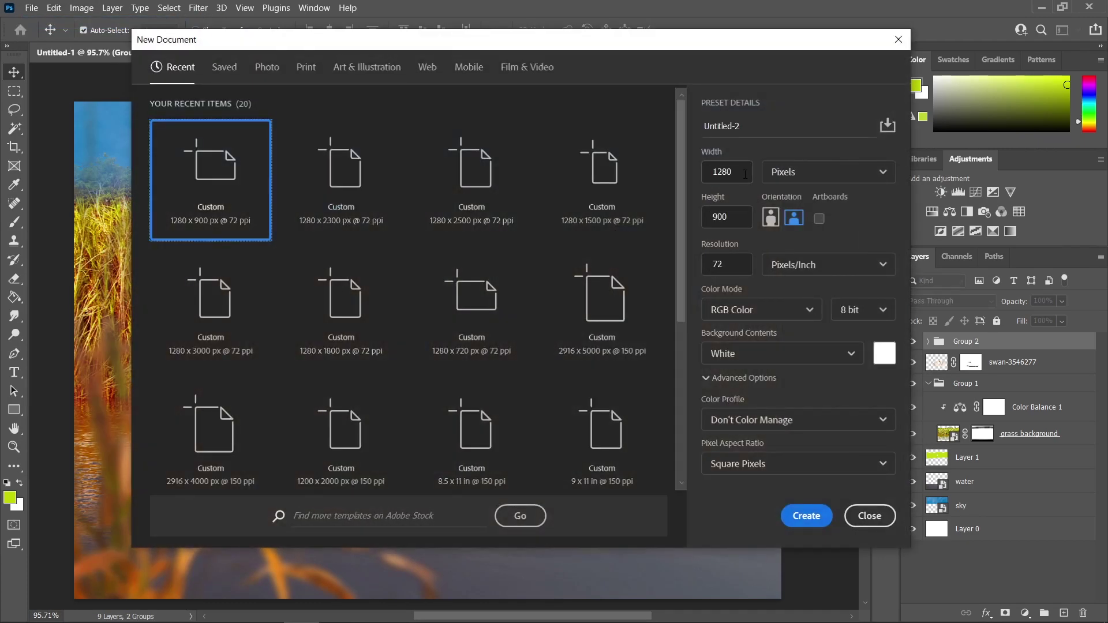
left_click(745, 175)
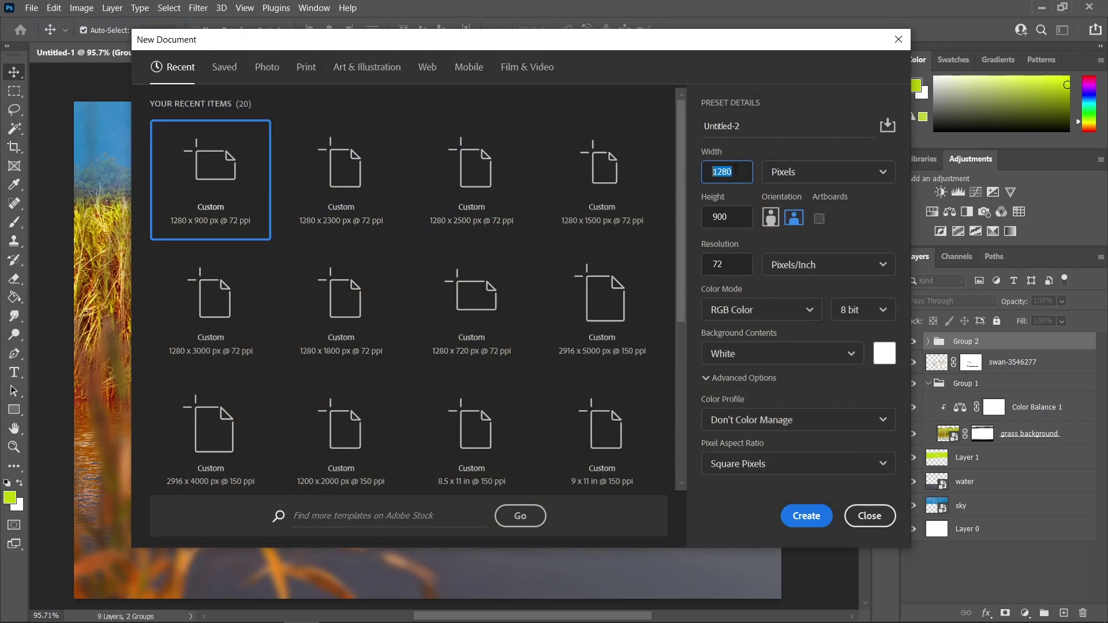
left_click(737, 219)
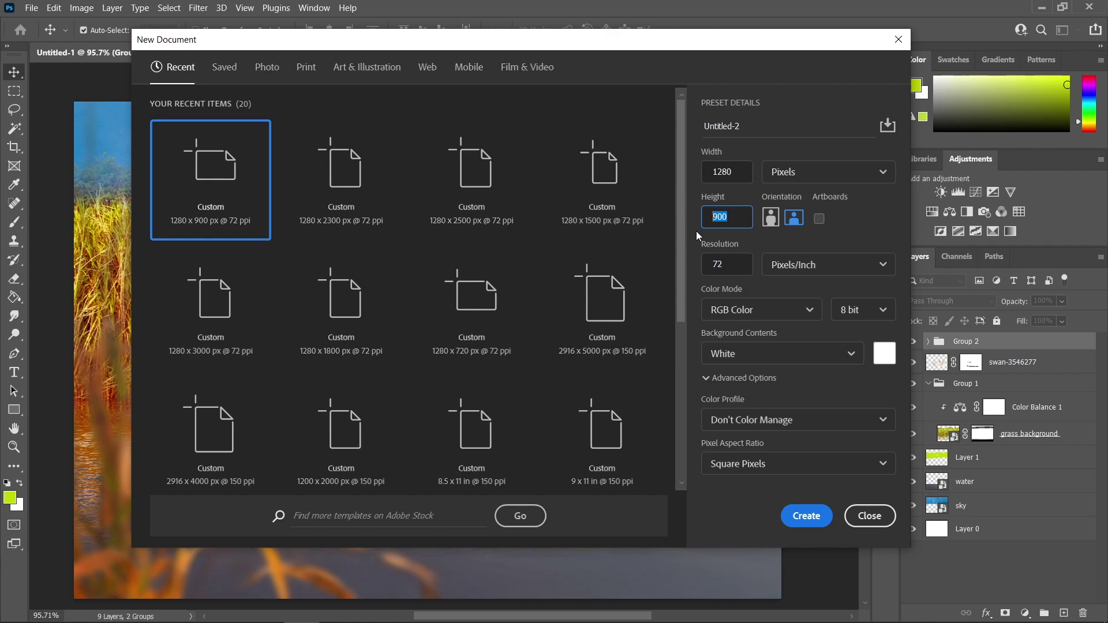
type("2300")
left_click(808, 516)
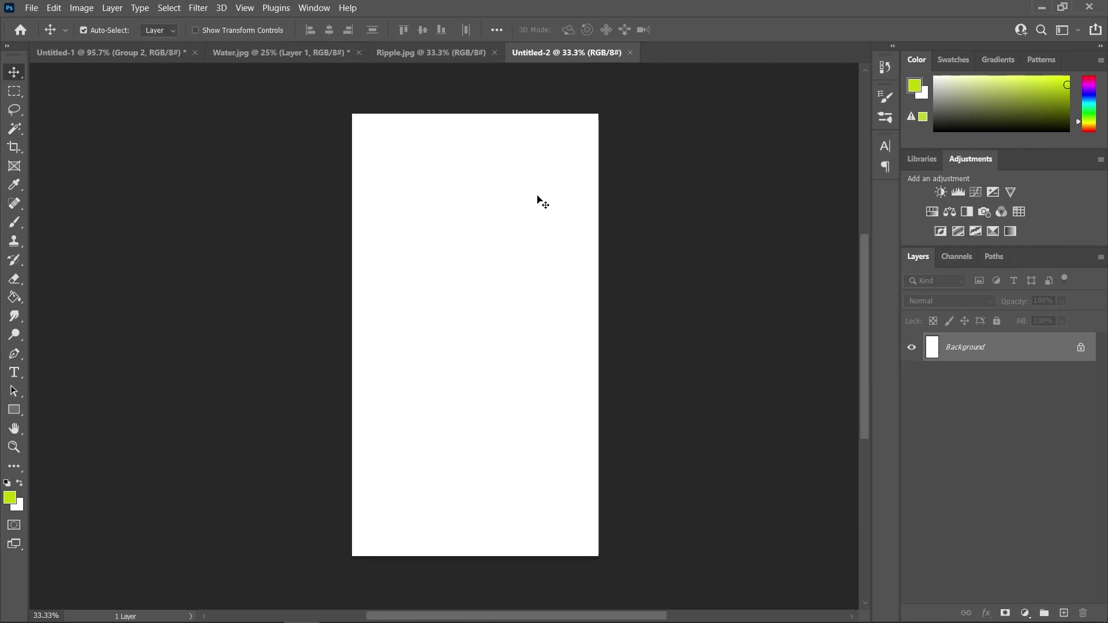
left_click_drag(538, 208, 531, 212)
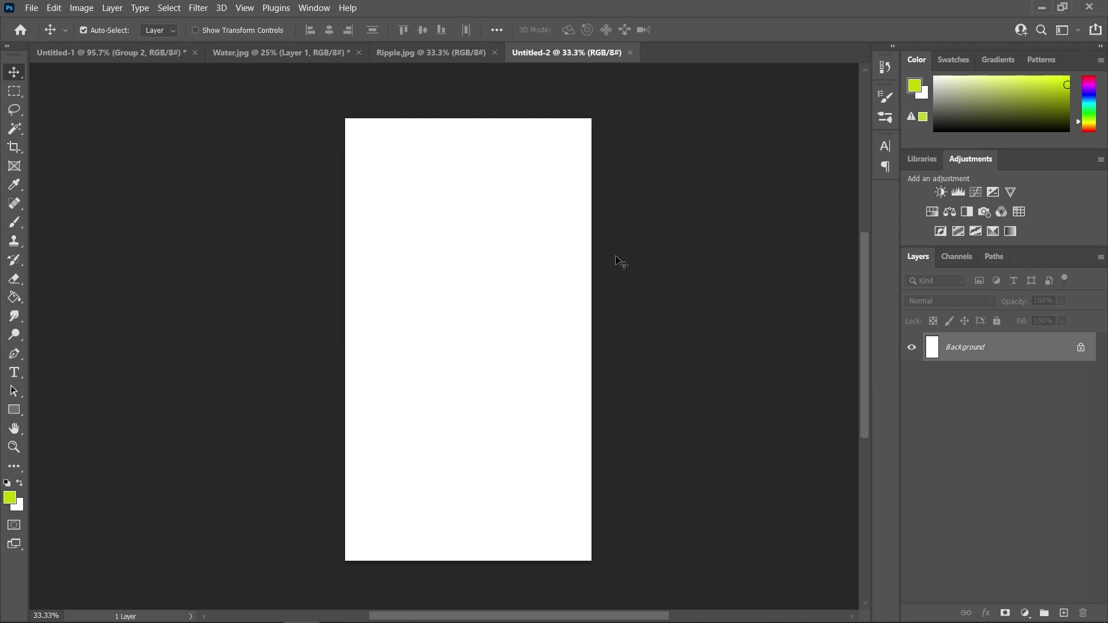
- Unlock the Background layer and fill it with black (#000000) using the Paint Bucket
left_click(1081, 349)
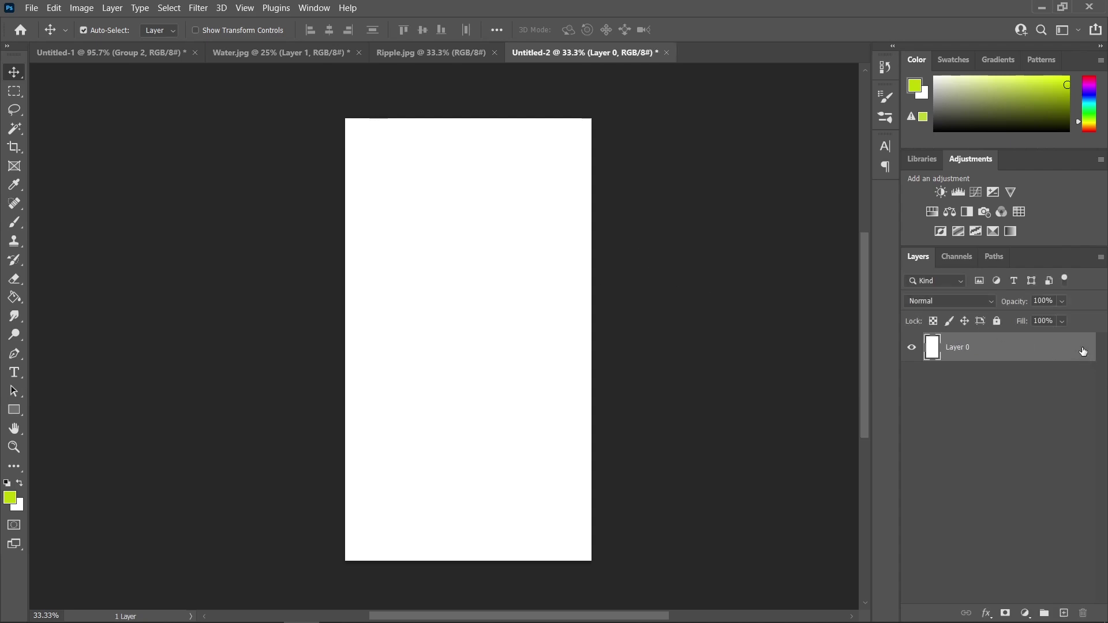
left_click_drag(16, 302, 71, 310)
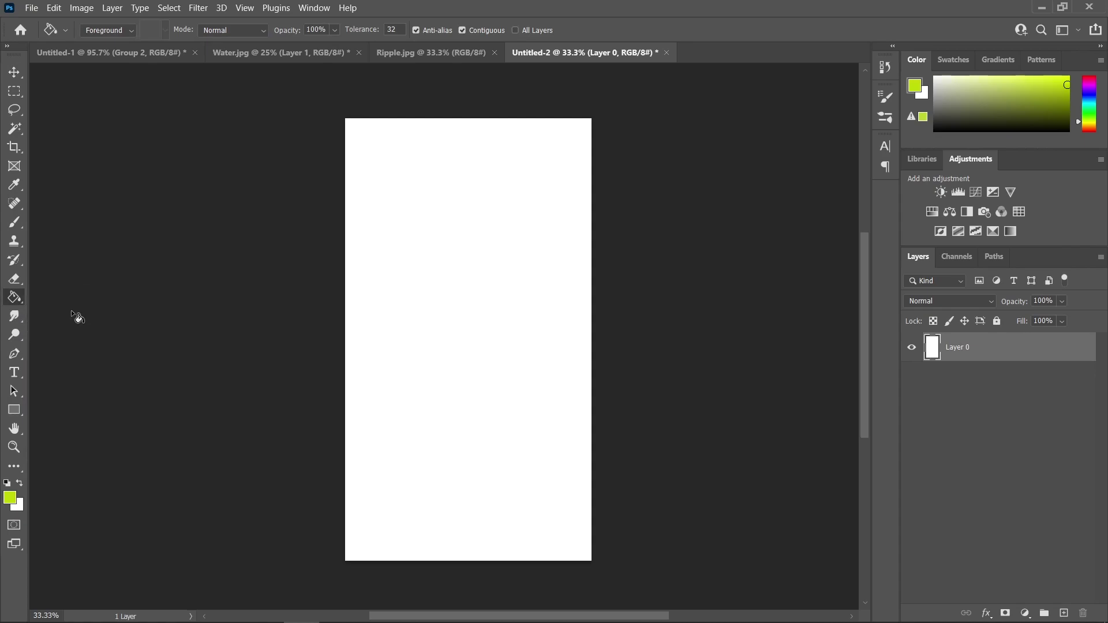
left_click(10, 498)
type("000000")
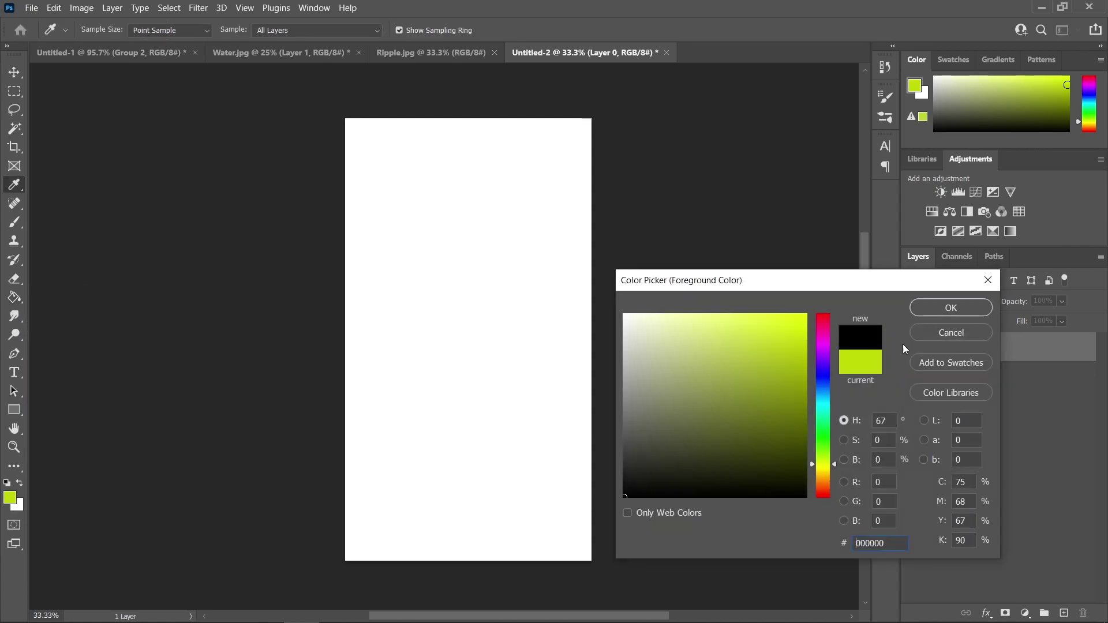
key("Return")
left_click(459, 337)
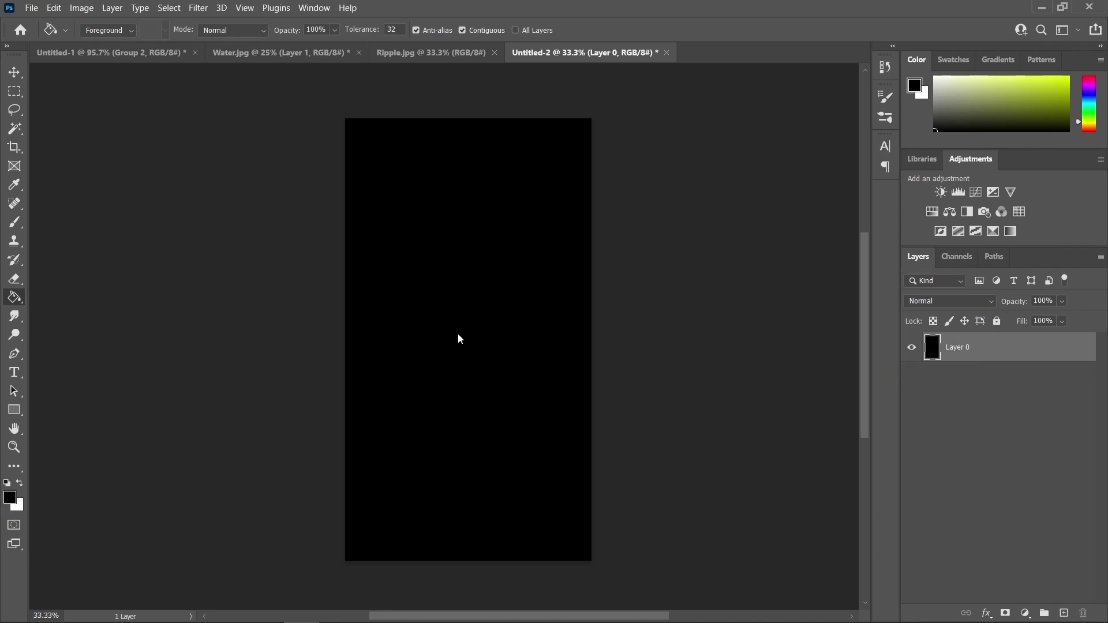
- Apply Add Noise to the black layer with a 400% amount, Uniform distribution and Monochromatic enabled
left_click(198, 7)
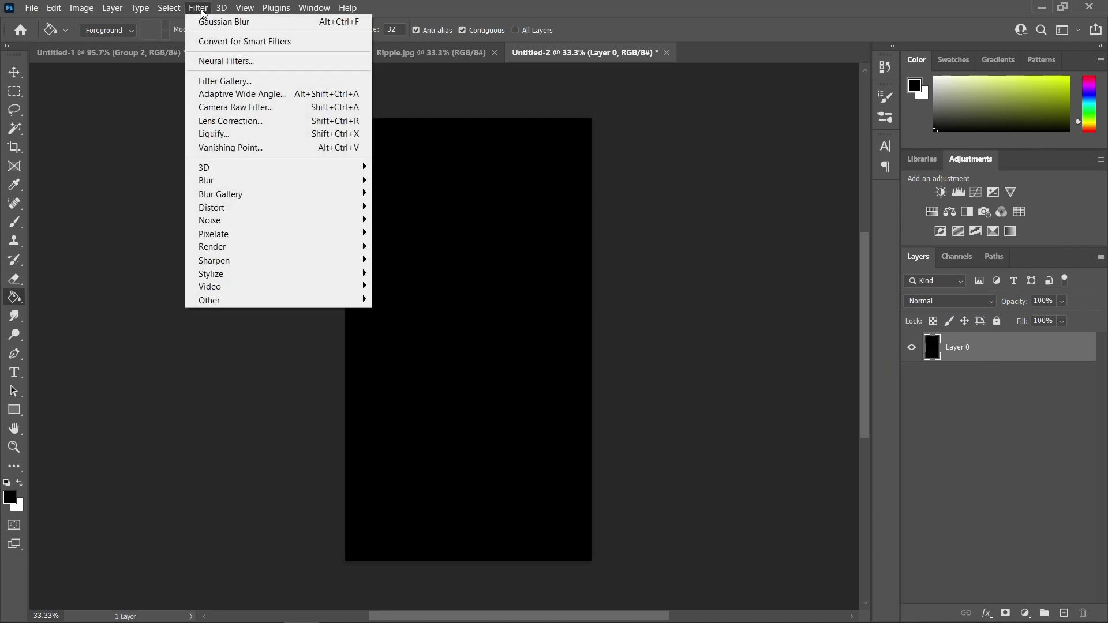
mouse_move(230, 217)
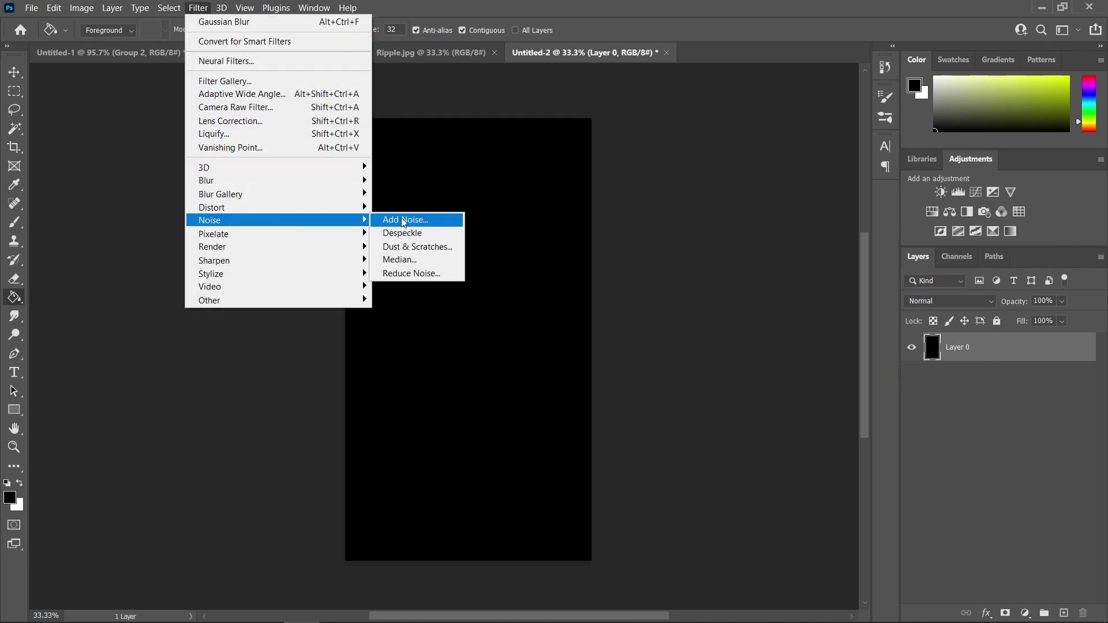
left_click(400, 217)
left_click_drag(570, 90, 676, 102)
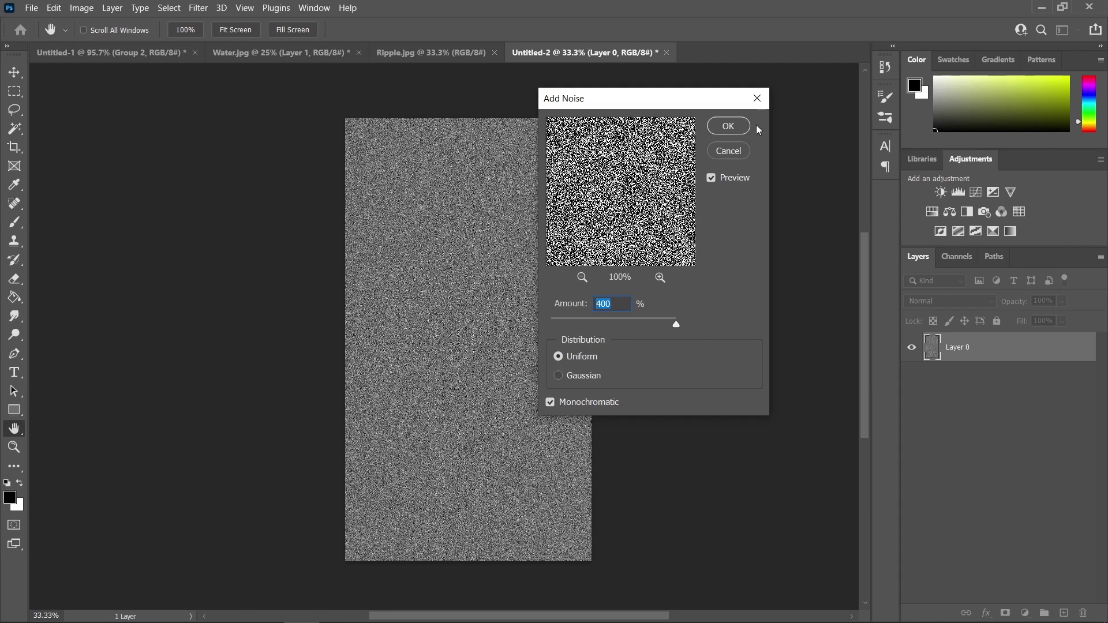
left_click(729, 126)
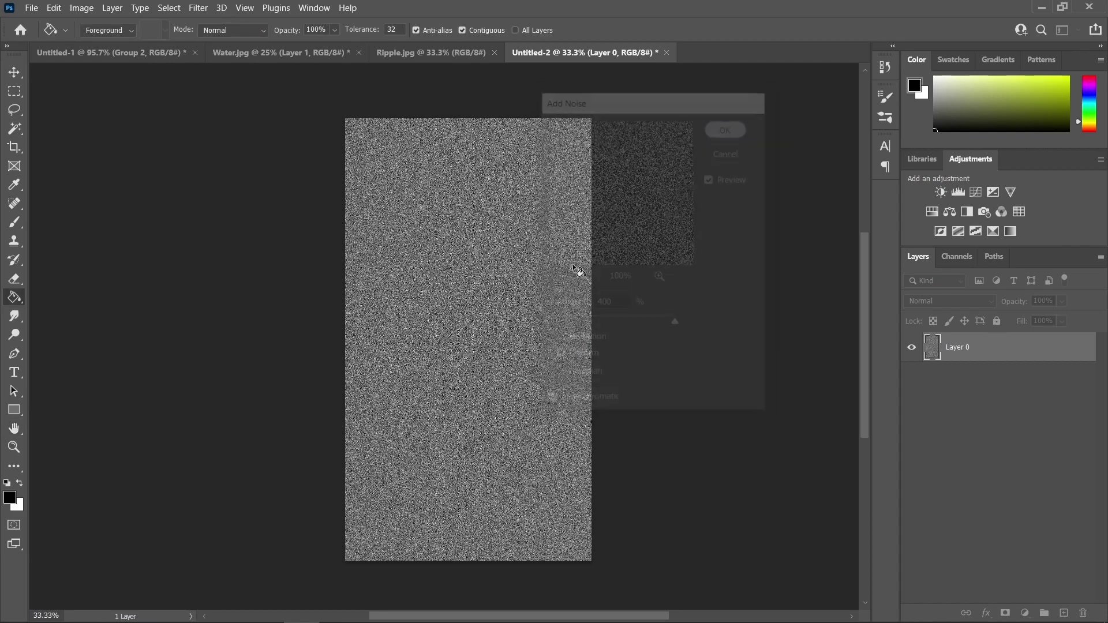
- Apply a Gaussian Blur with a radius of 5 pixels to the noise layer
left_click(199, 9)
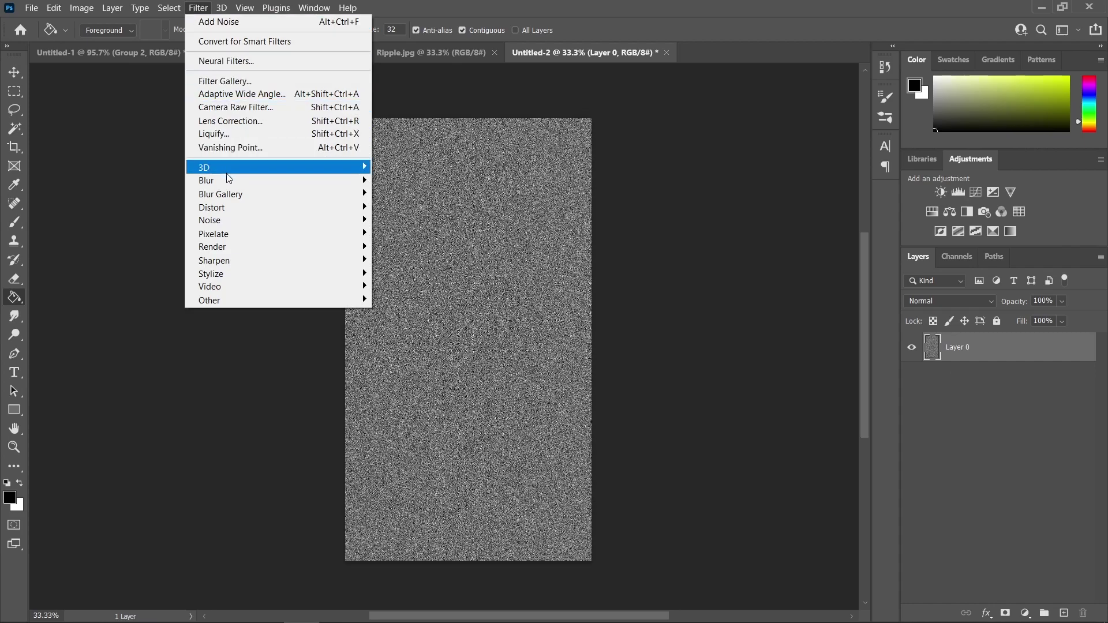
mouse_move(230, 181)
left_click(411, 233)
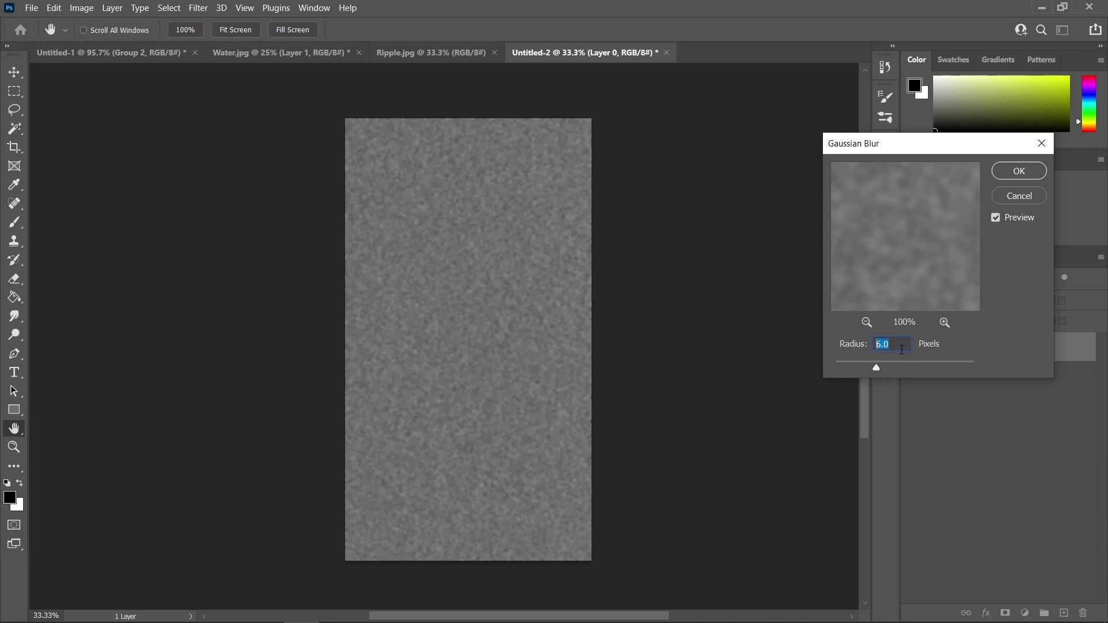
type("5")
left_click(1018, 171)
key("g")
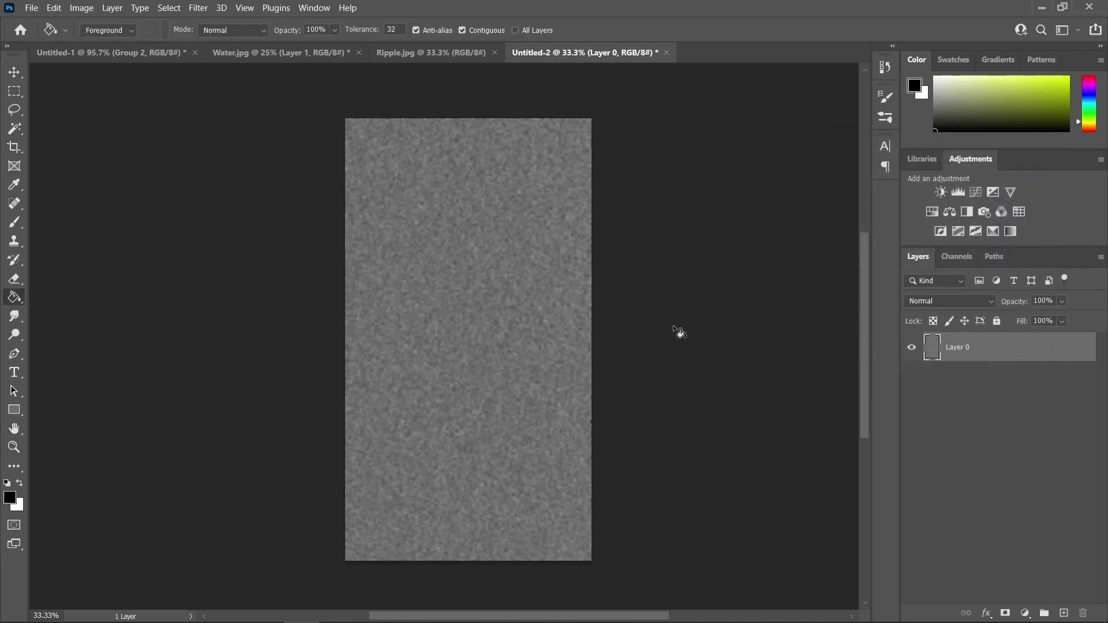
- Emboss only the Red channel with an angle of 180°, height of 1 pixel and amount of 500%
left_click(956, 257)
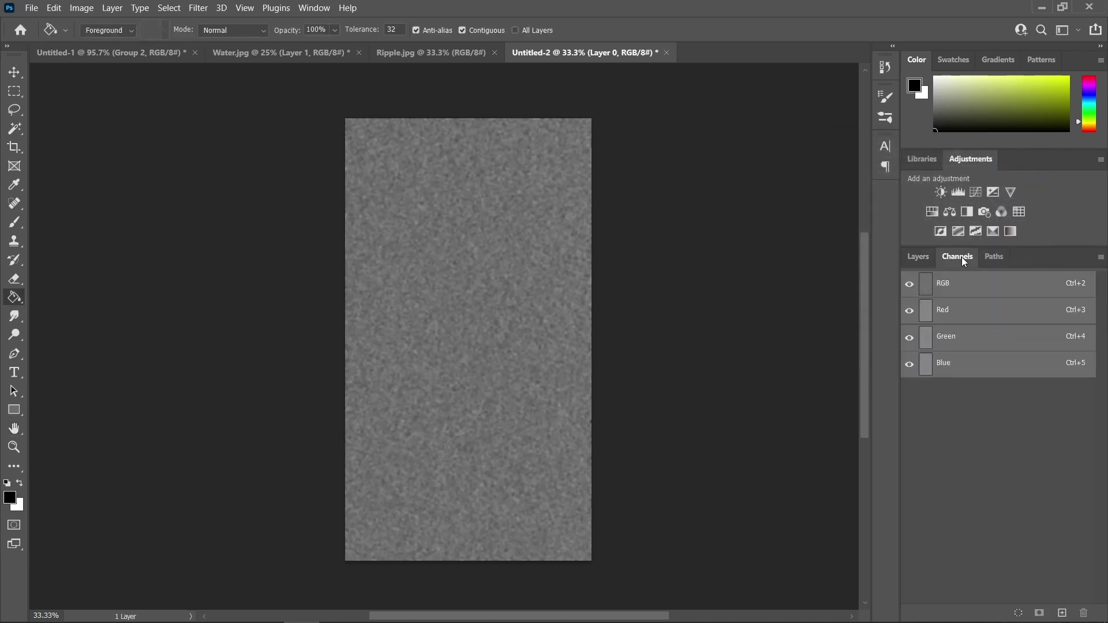
left_click(910, 311)
left_click(959, 316)
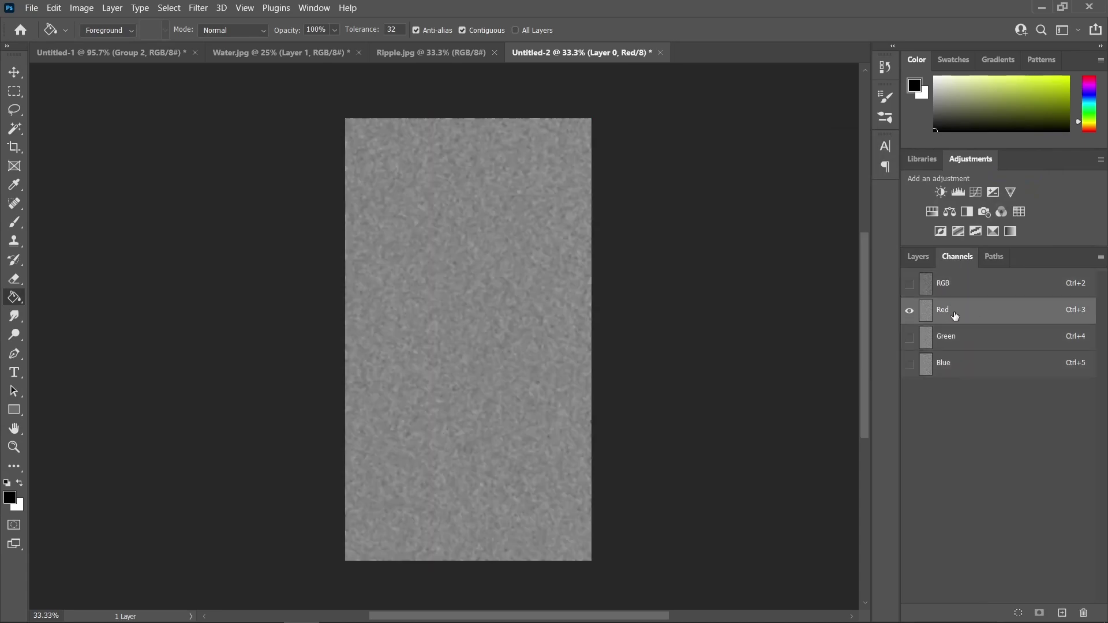
left_click(198, 8)
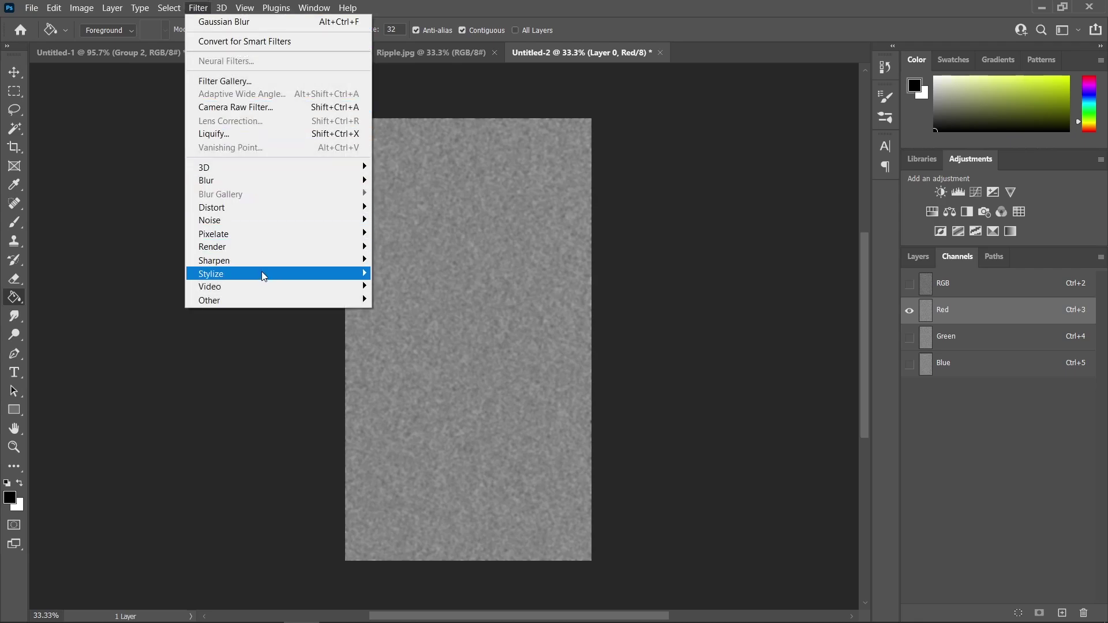
mouse_move(261, 272)
left_click(413, 286)
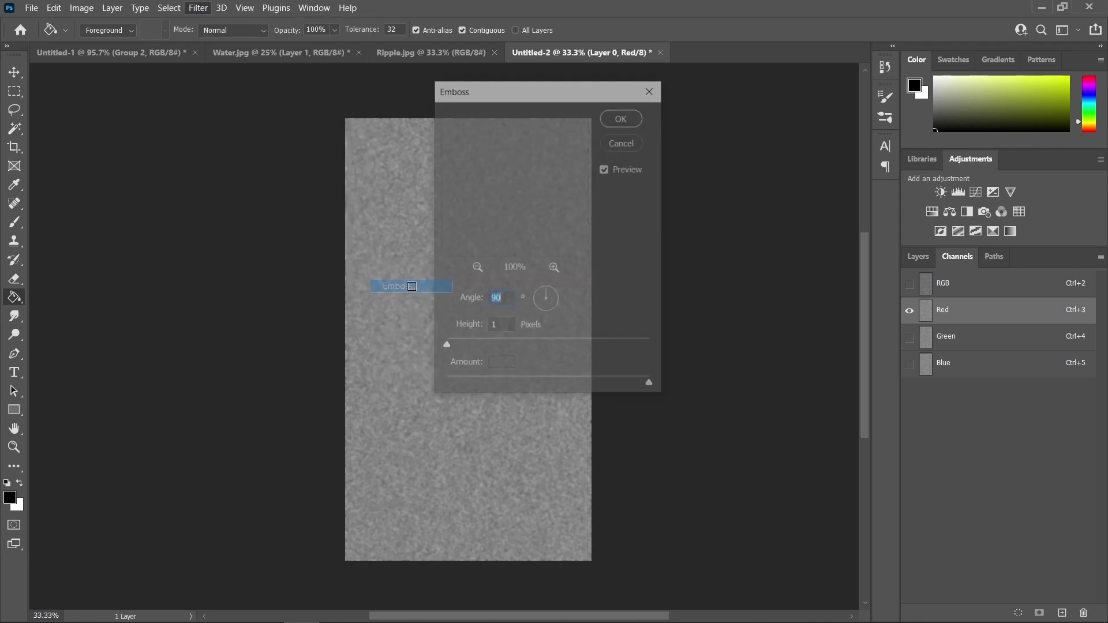
left_click_drag(599, 95, 756, 109)
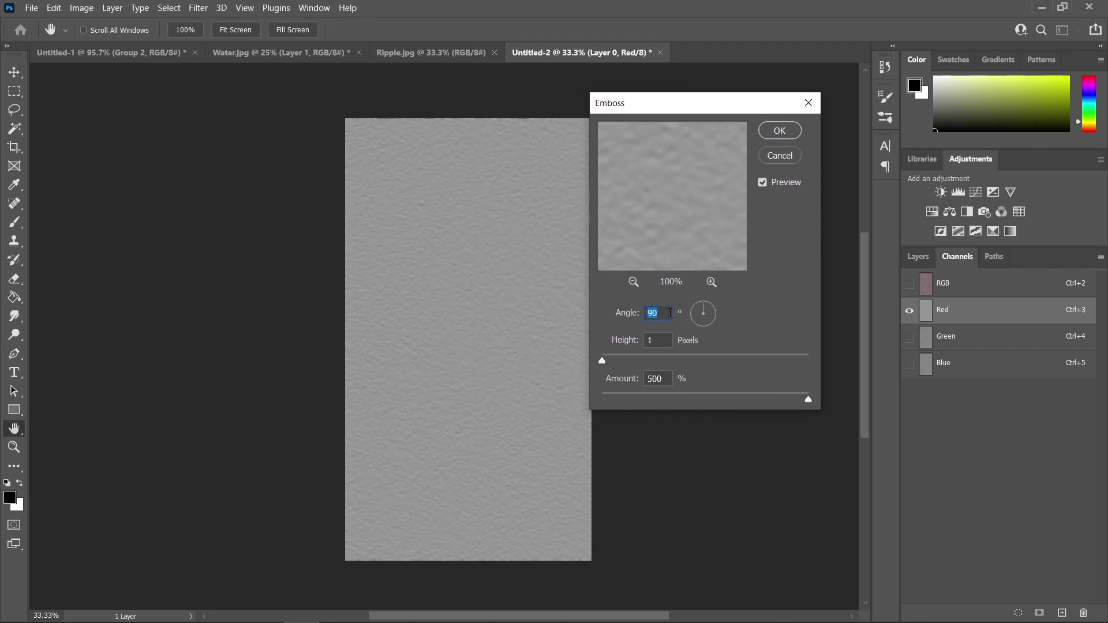
type("18")
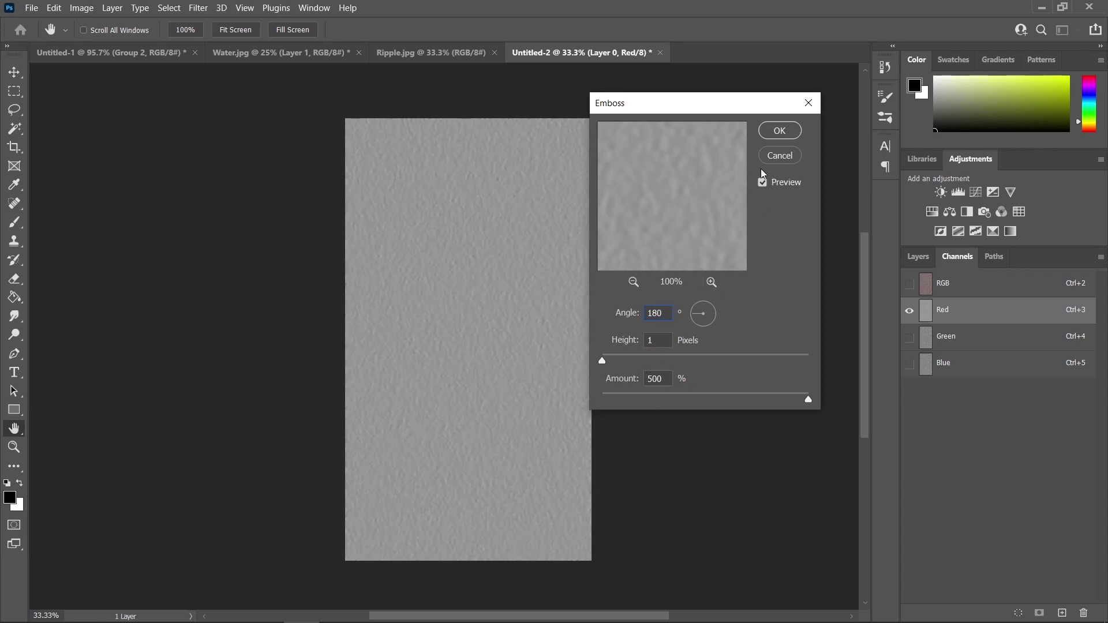
left_click(779, 131)
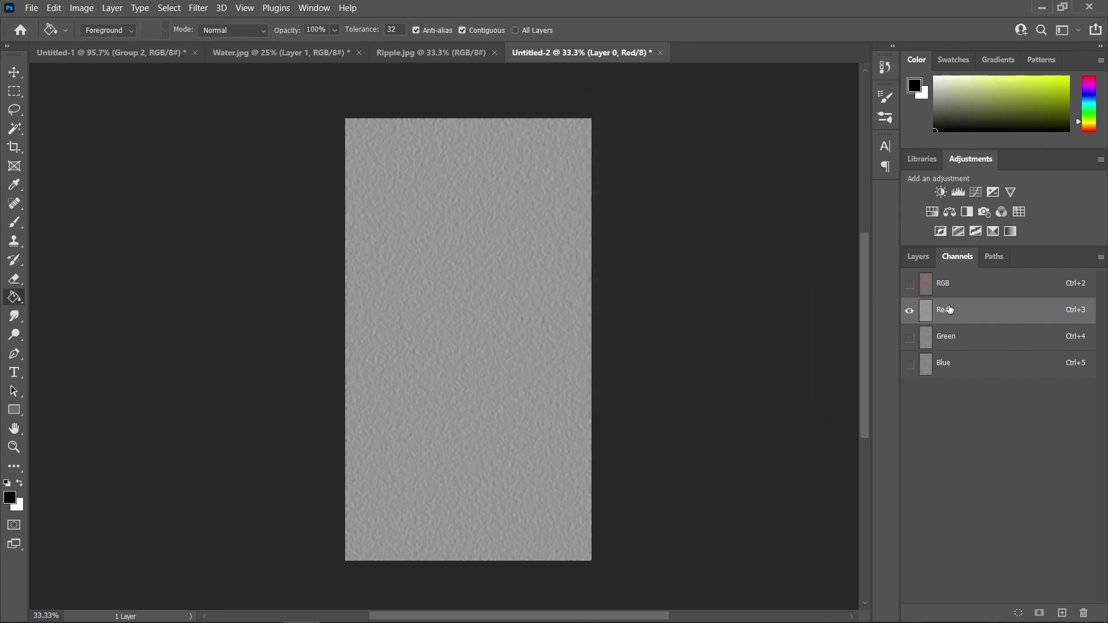
- Show all channels and emboss the Green channel with an angle of 90°, height of 1 pixel and amount of 500%
left_click(909, 283)
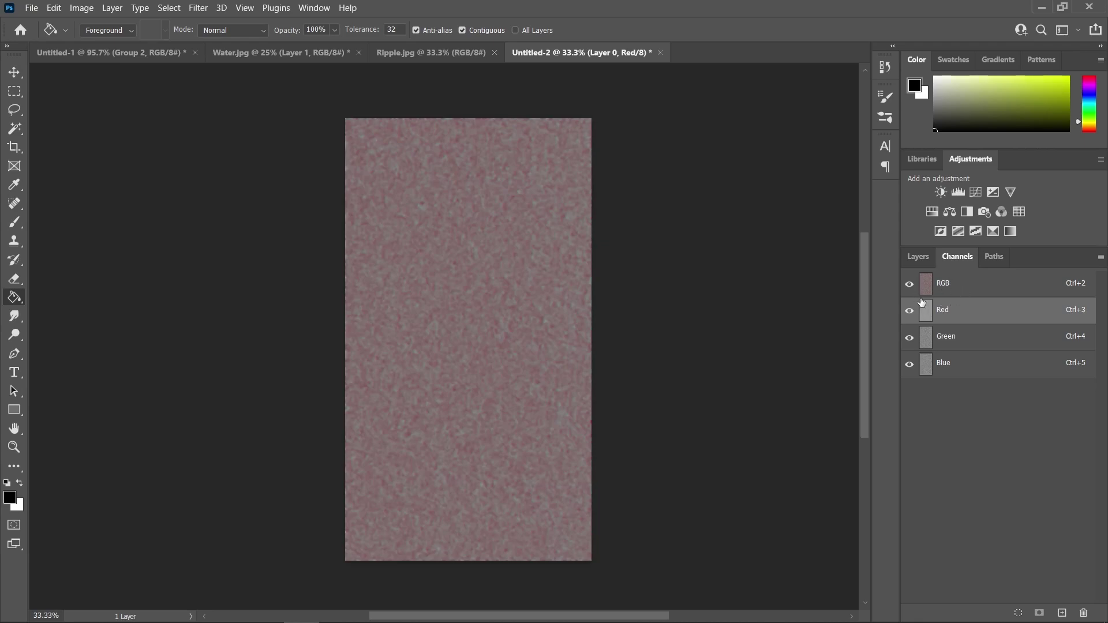
scroll(651, 303, "up", 1)
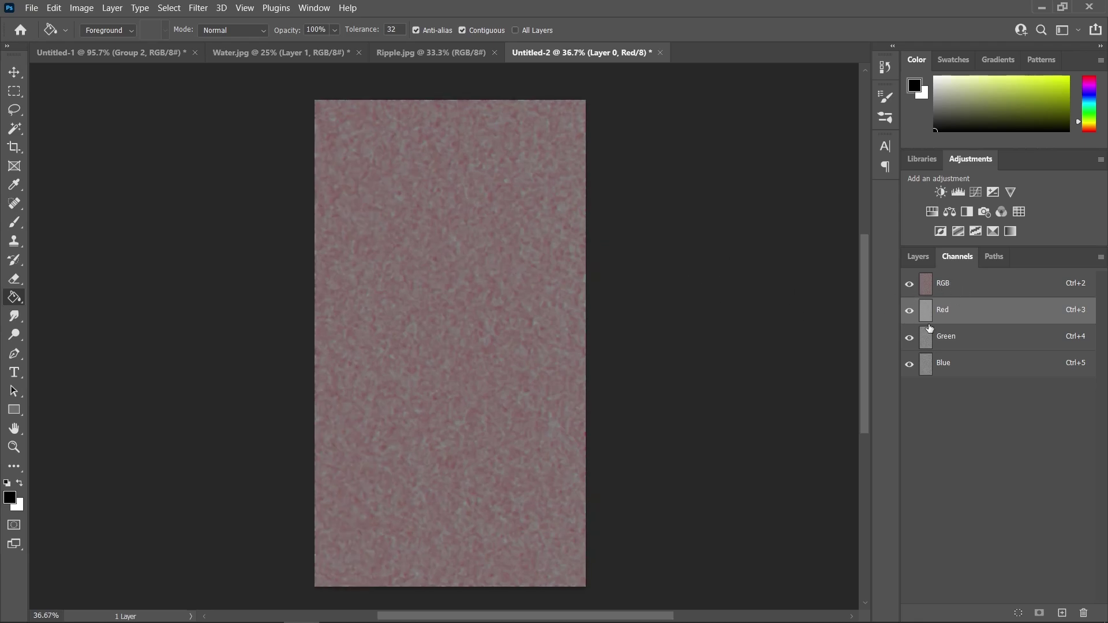
left_click(960, 344)
left_click(198, 9)
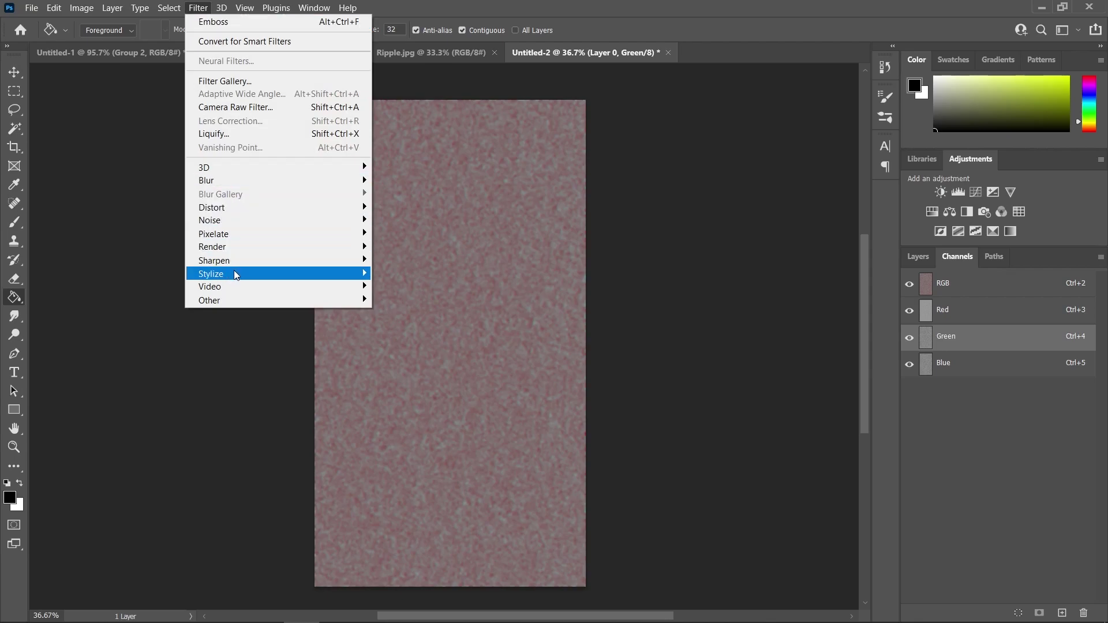
mouse_move(269, 271)
left_click(411, 288)
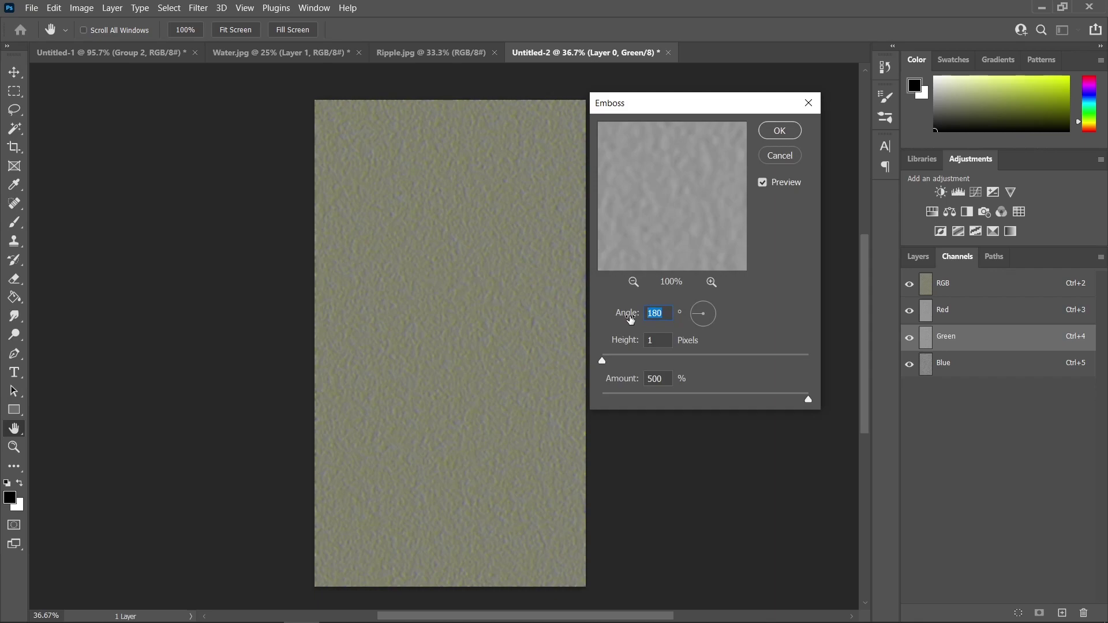
type("90")
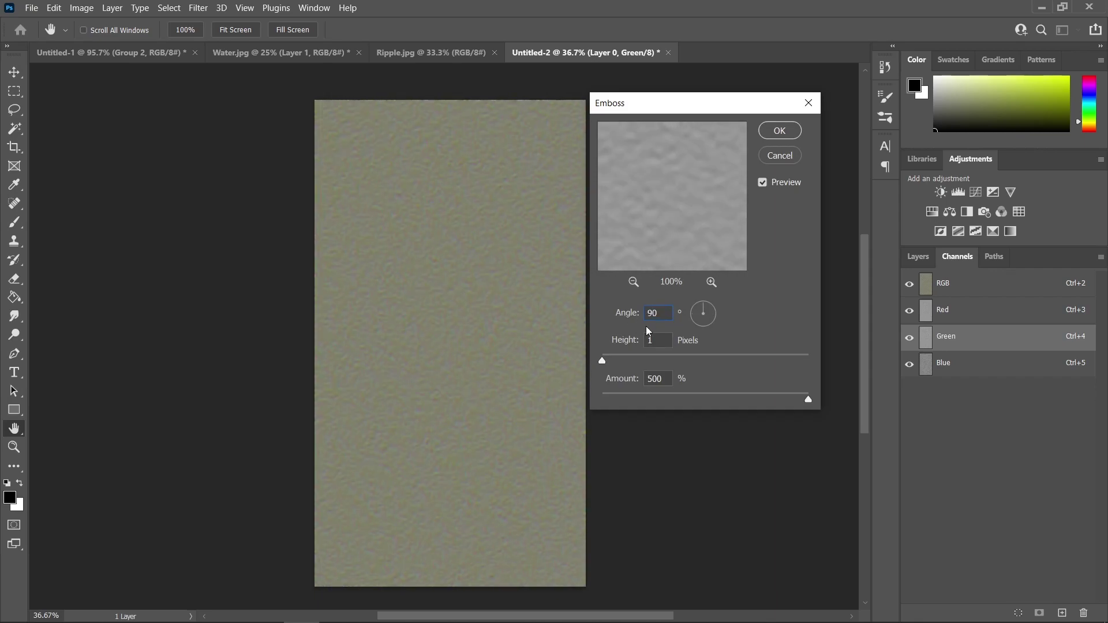
left_click(783, 131)
key("g")
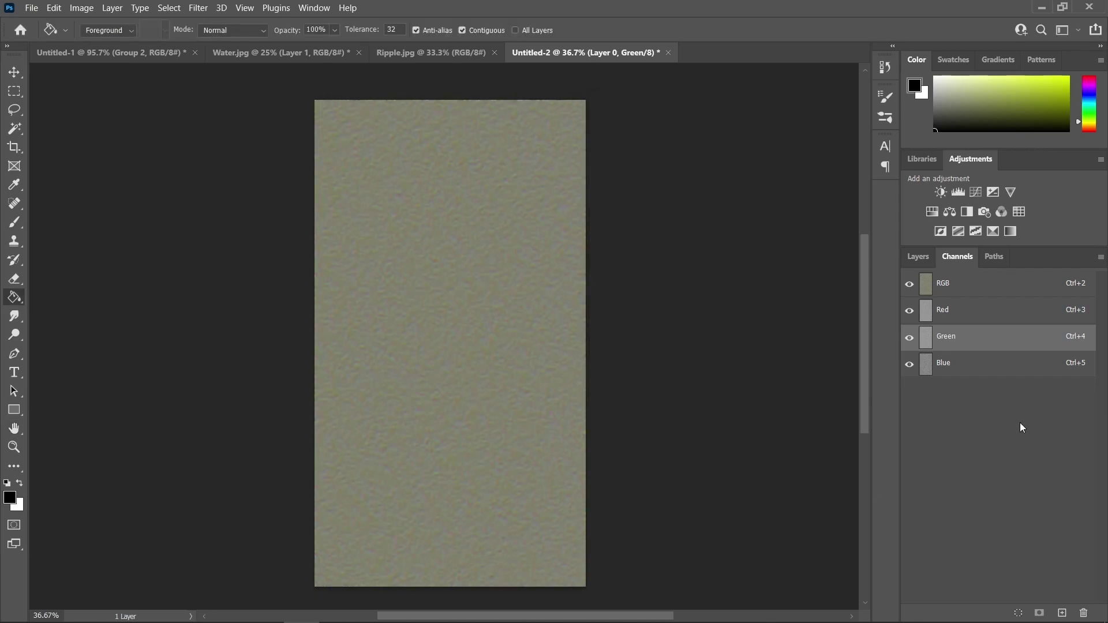
- Return to the layer list and convert Layer 0 to a smart object
left_click(918, 257)
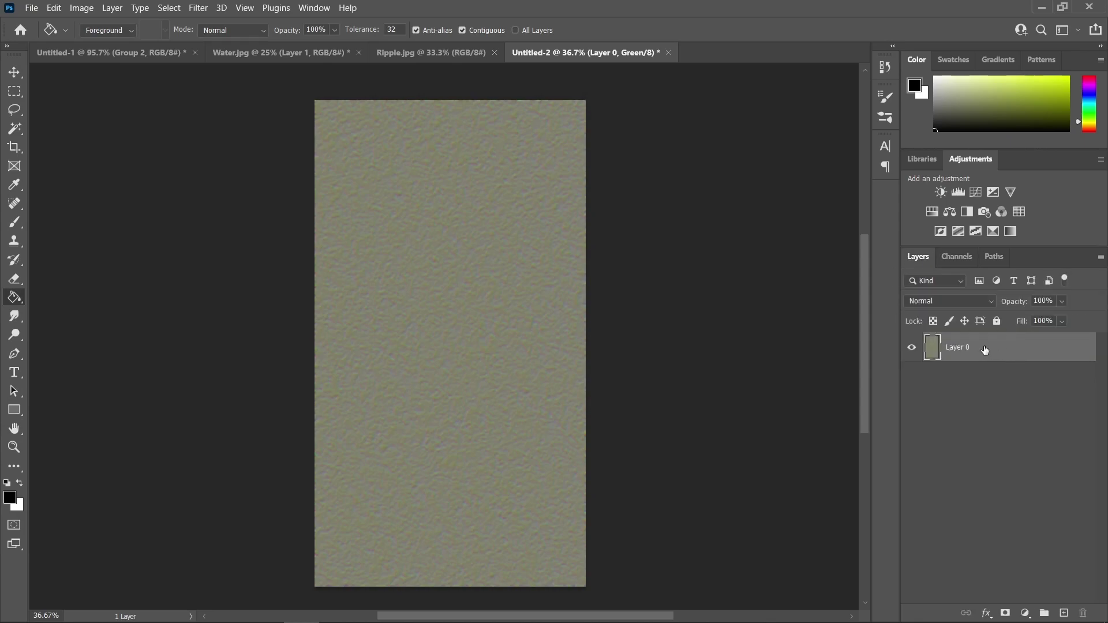
key("v")
scroll(574, 366, "down", 2)
right_click(1027, 351)
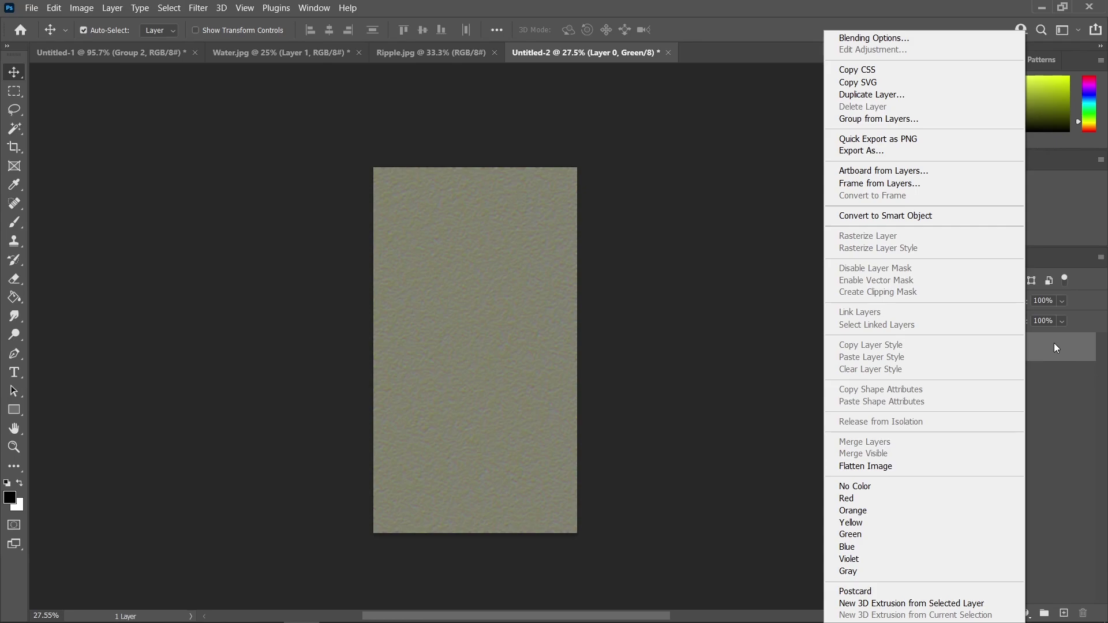
left_click(915, 217)
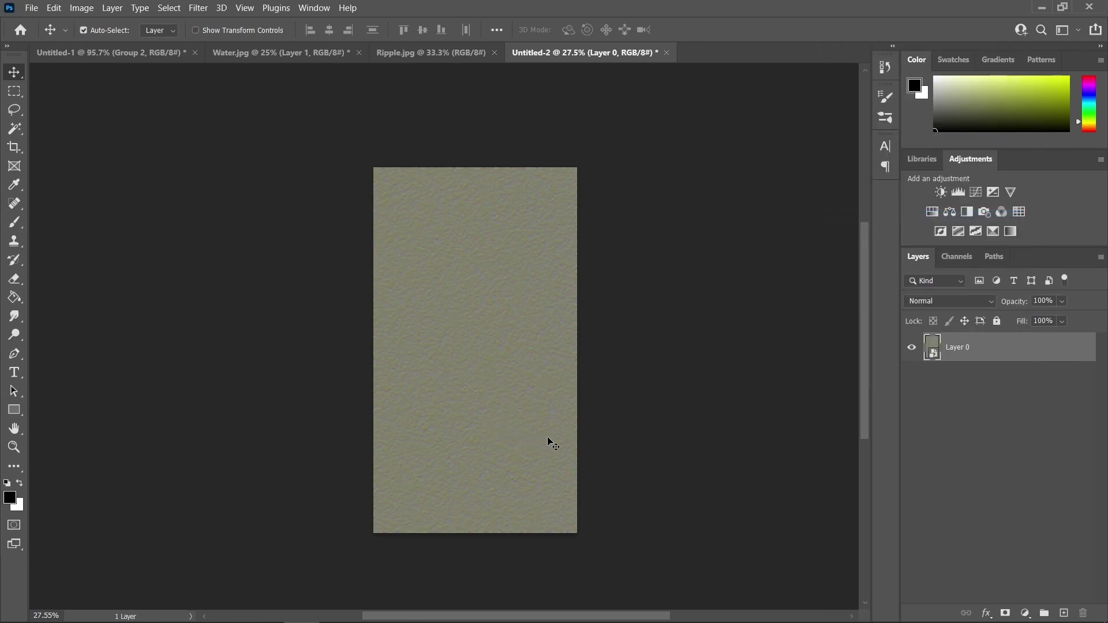
- Transform the texture layer in Perspective mode, stretching its bottom edge far beyond the canvas so the ripples recede towards the top
scroll(553, 438, "down", 3)
key("ctrl+t")
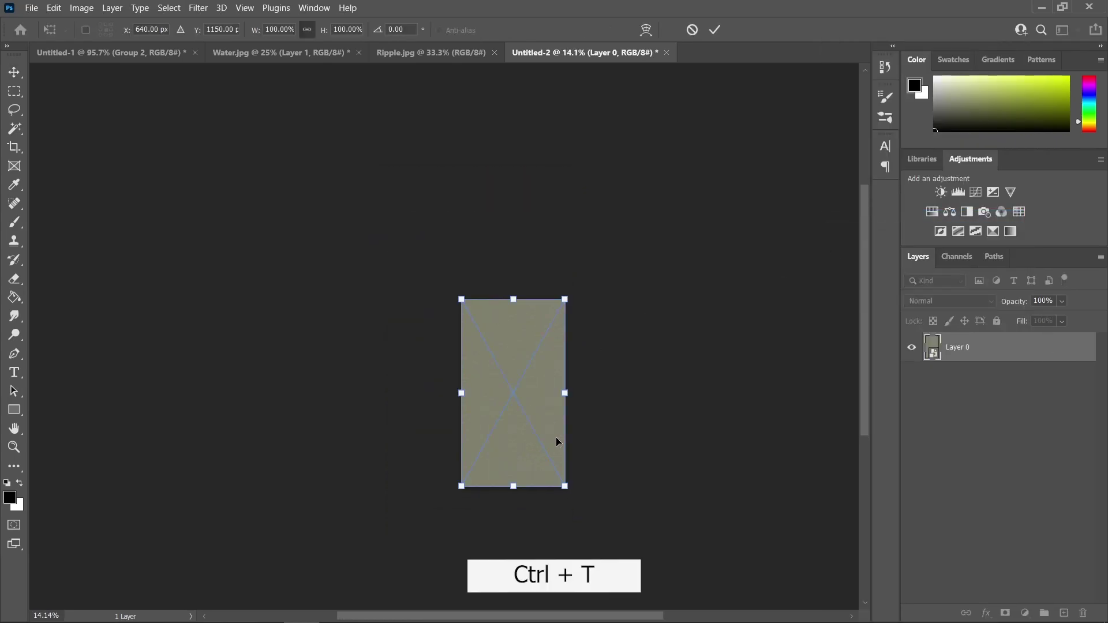
right_click(549, 426)
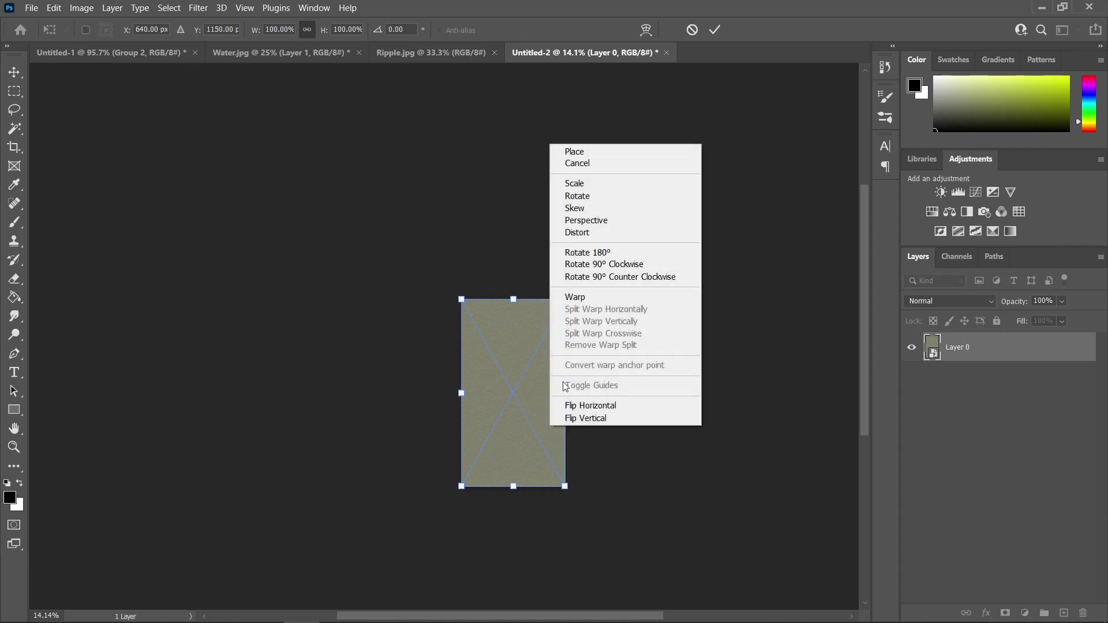
left_click(614, 223)
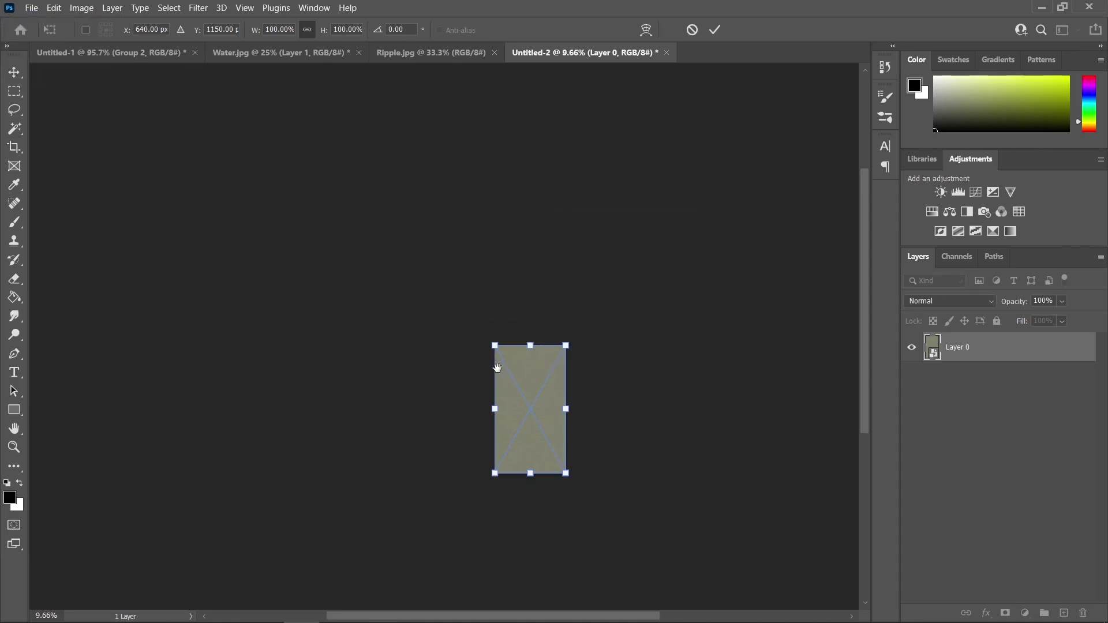
scroll(557, 434, "down", 2)
scroll(517, 391, "down", 2)
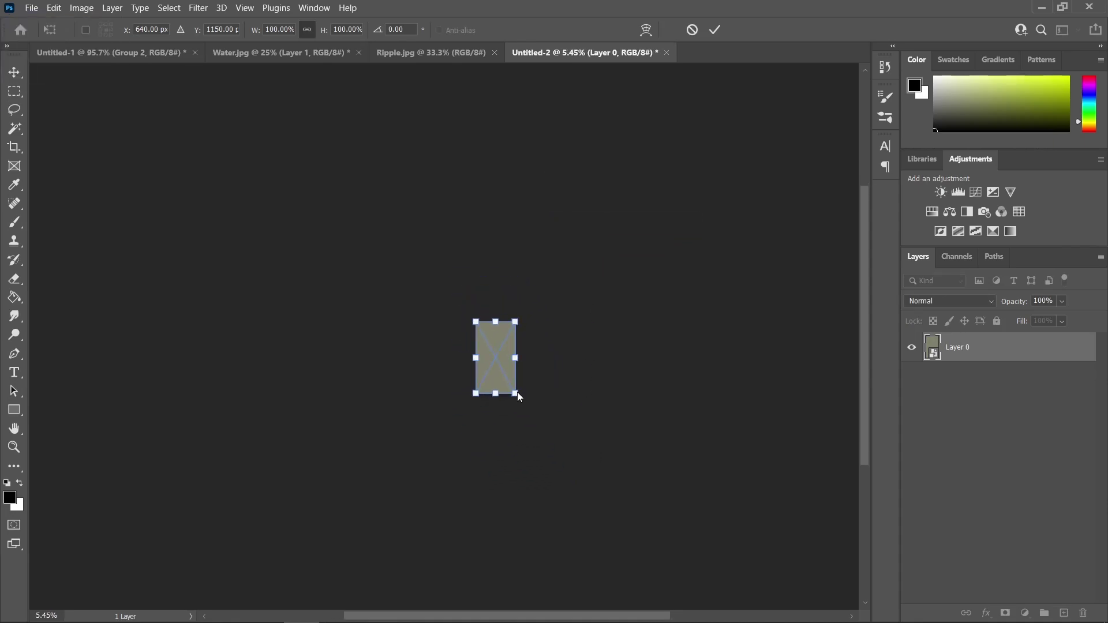
left_click_drag(516, 393, 848, 392)
key("Escape")
scroll(477, 381, "up", 10)
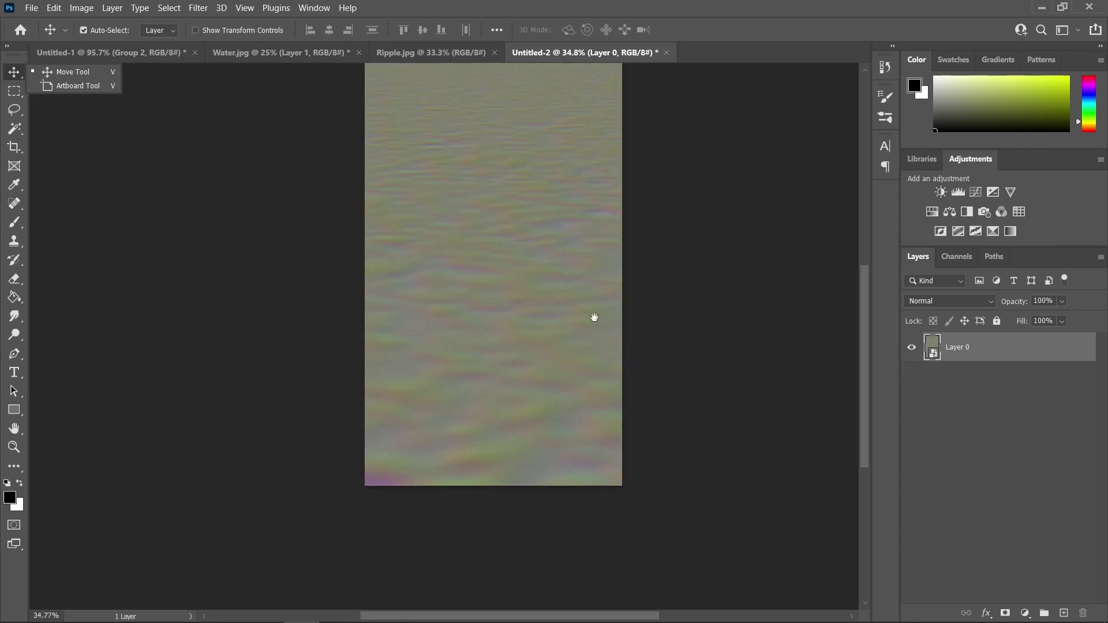
- Flatten the ripple texture image into a single background layer
scroll(571, 366, "down", 3)
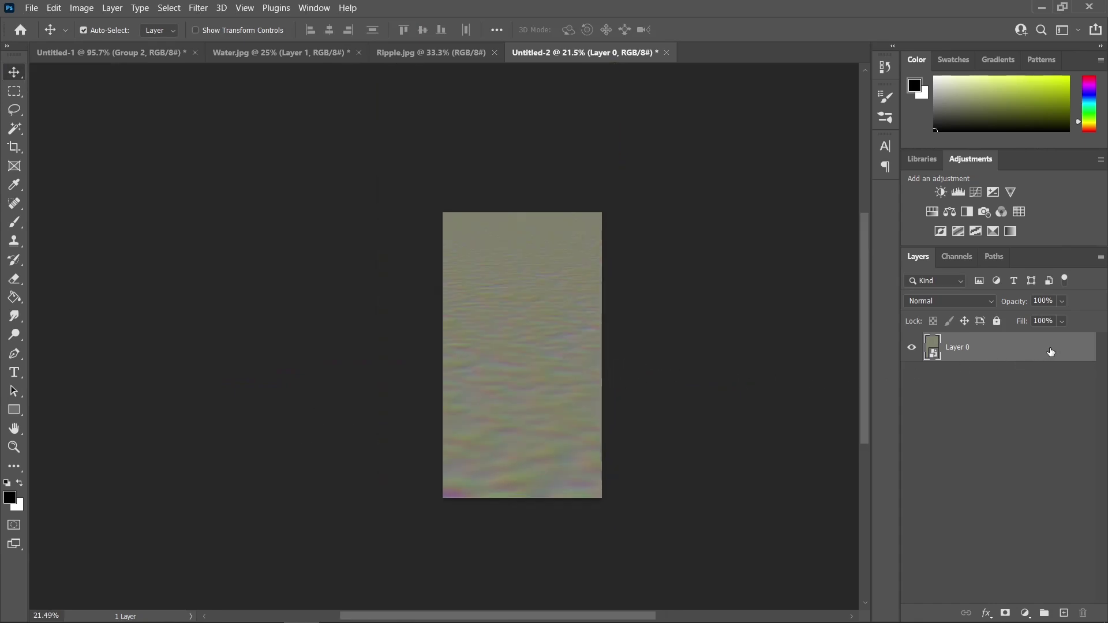
right_click(1050, 353)
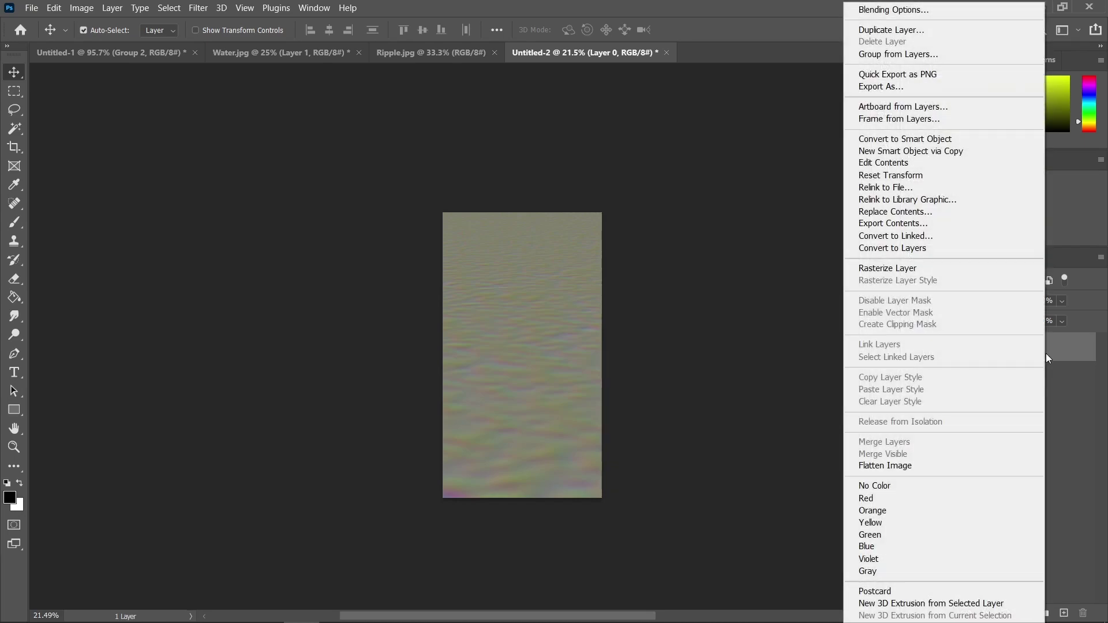
left_click(917, 467)
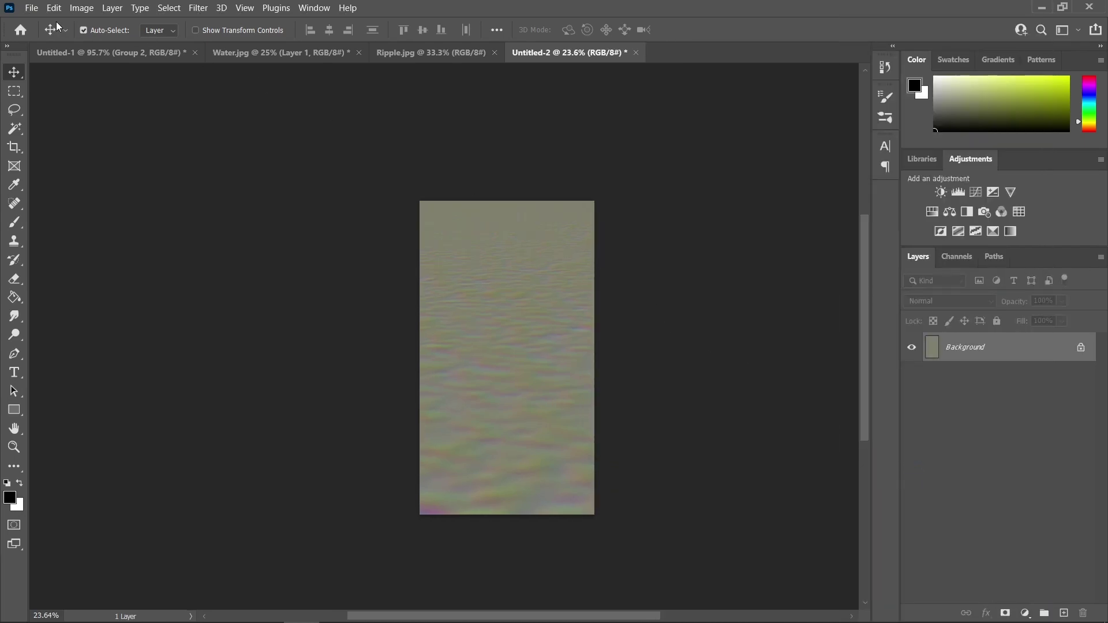
- Save the flattened ripple texture as Water reflection displacement map.psd in the Water Reflection folder, replacing the existing file
left_click(30, 8)
left_click(76, 175)
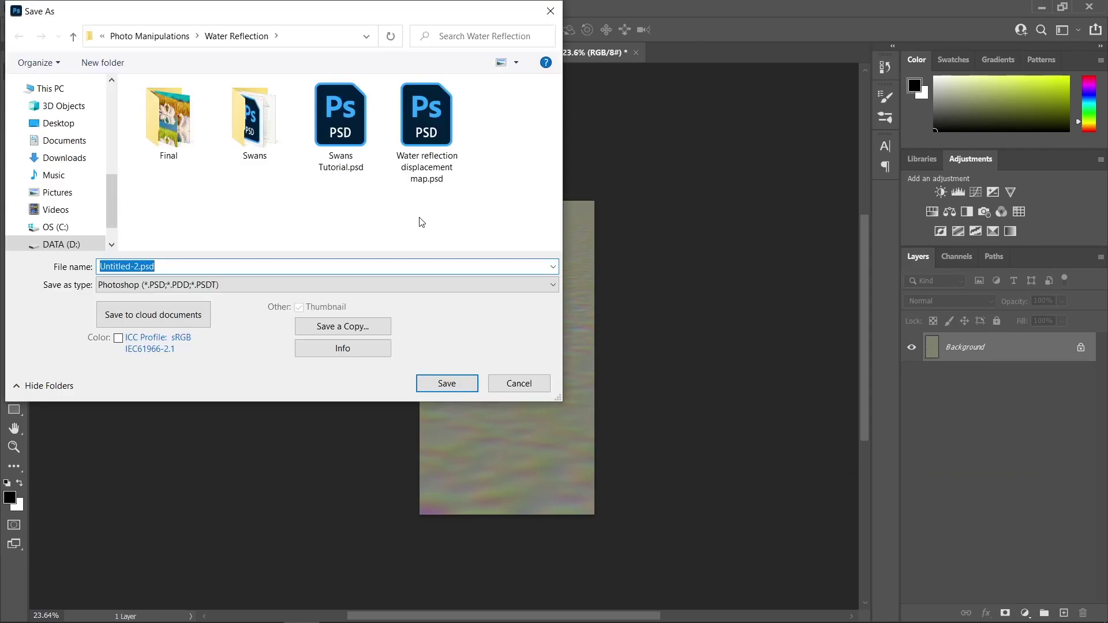
left_click(432, 173)
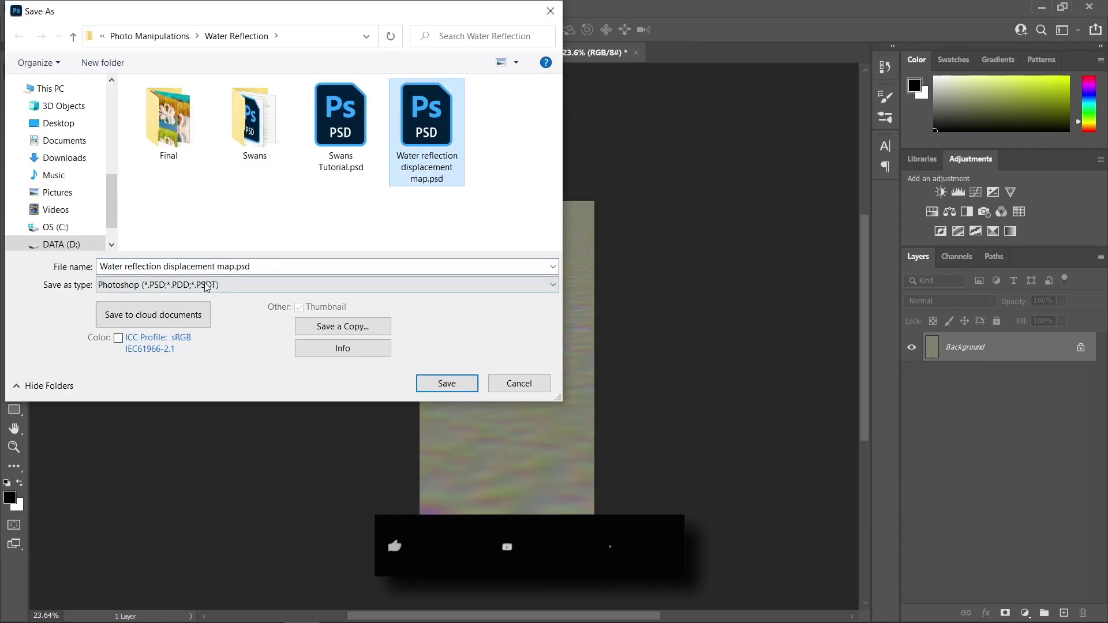
left_click(176, 269)
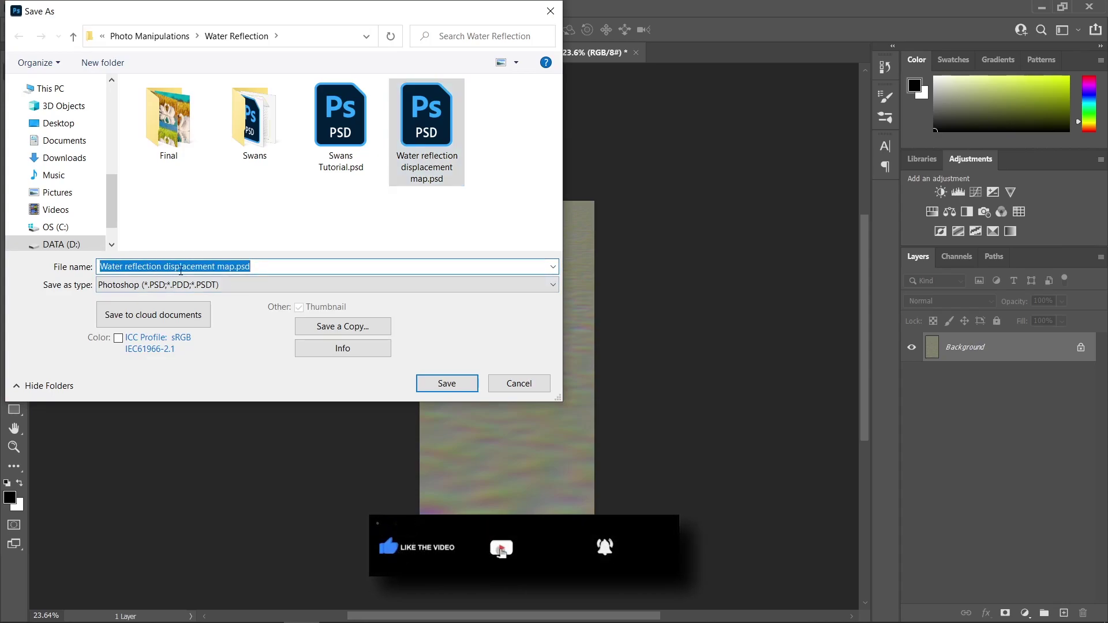
left_click(445, 384)
left_click(589, 320)
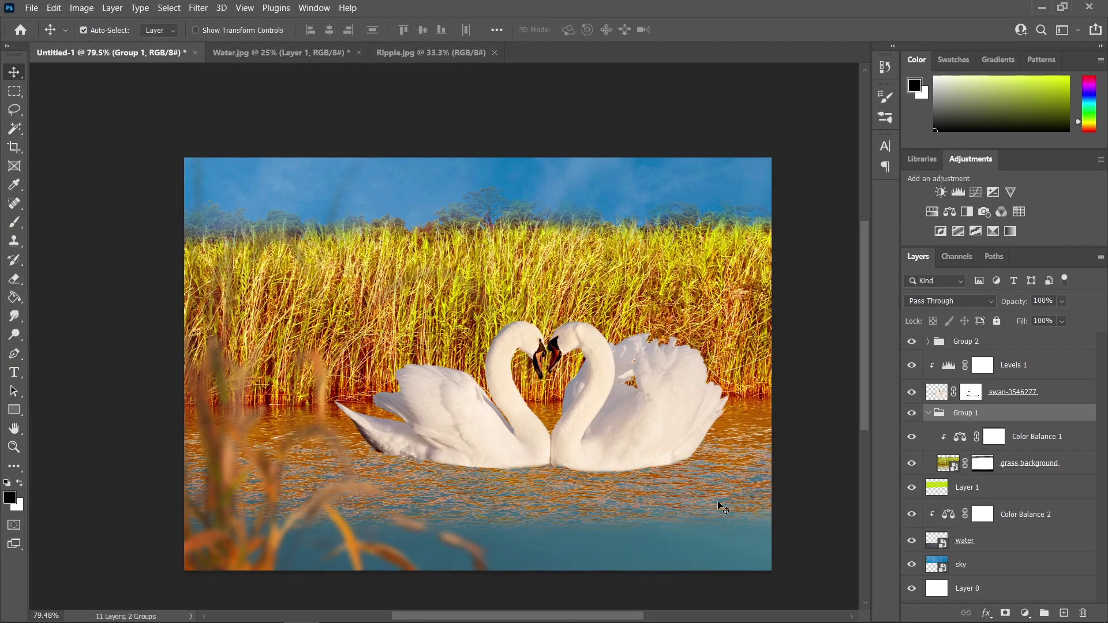
- Duplicate the swan layer together with its Levels 1 adjustment in the composite and convert the two copies into one smart object
scroll(607, 453, "up", 1)
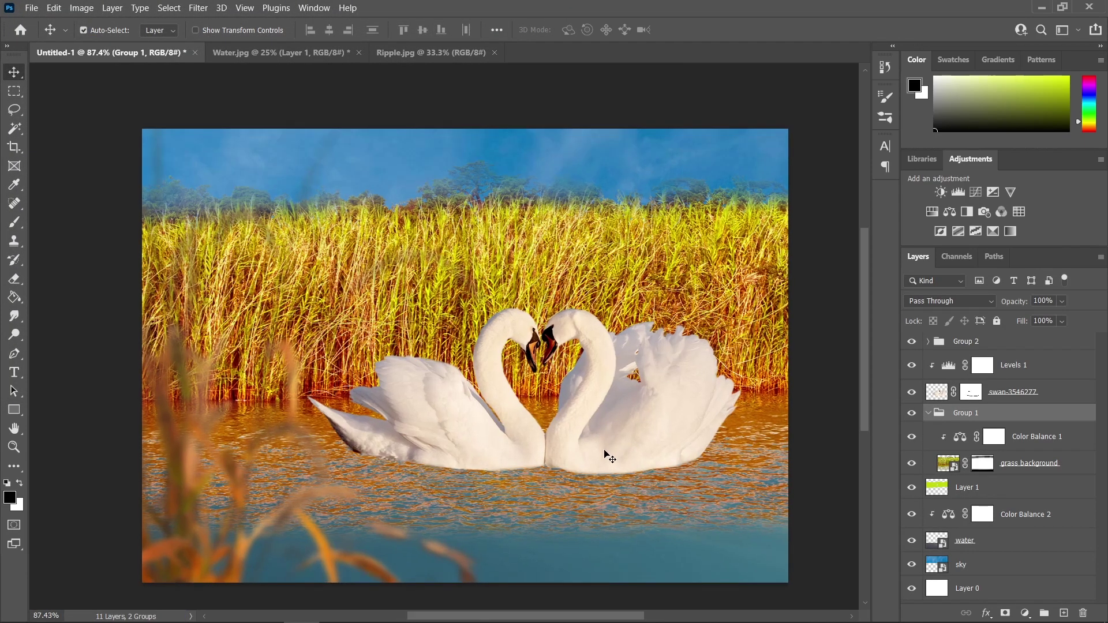
scroll(610, 458, "up", 2)
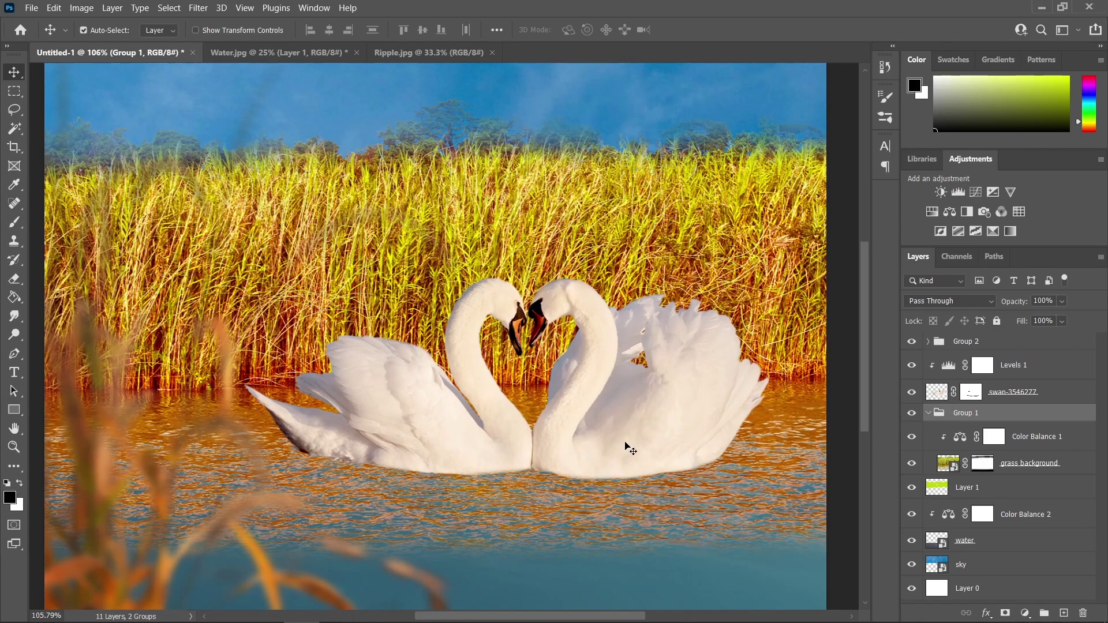
left_click(1026, 395)
key("ctrl")
left_click(1031, 368, "ctrl")
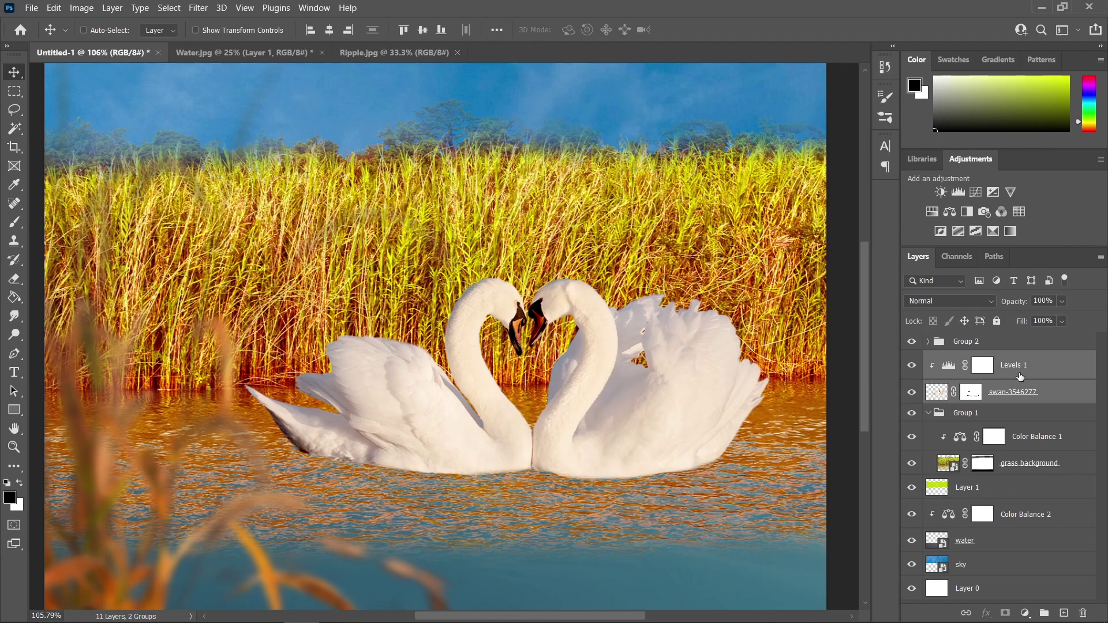
key("ctrl+j")
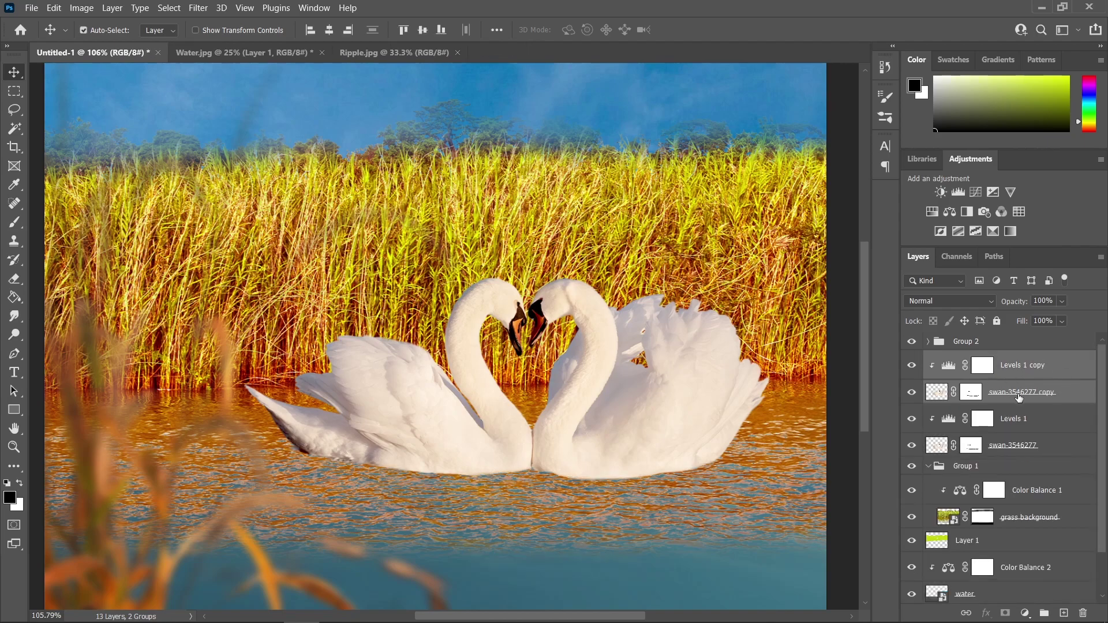
right_click(1030, 393)
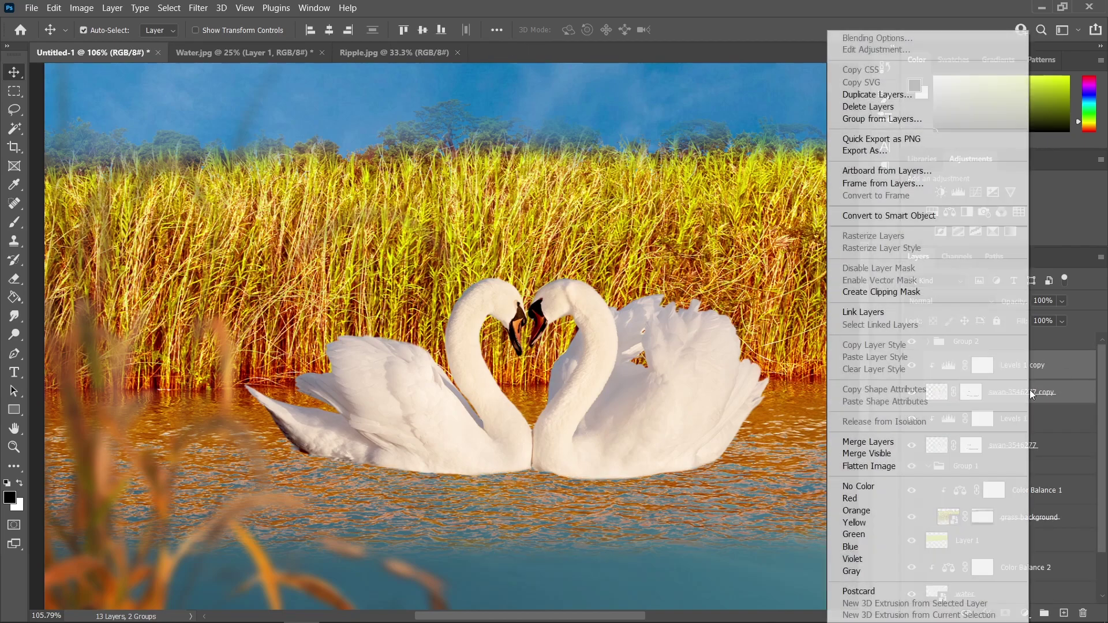
left_click(924, 214)
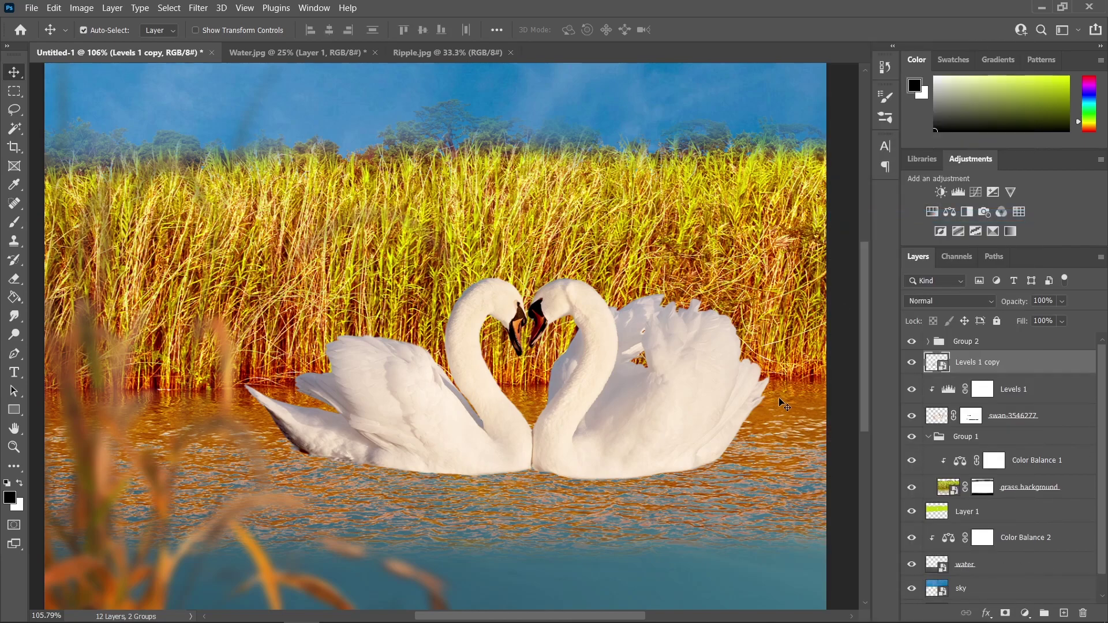
- Move the swan smart object below the original swan layer, flip it vertically at 79.31% height and place it beneath the swans
left_click_drag(1009, 366, 1018, 428)
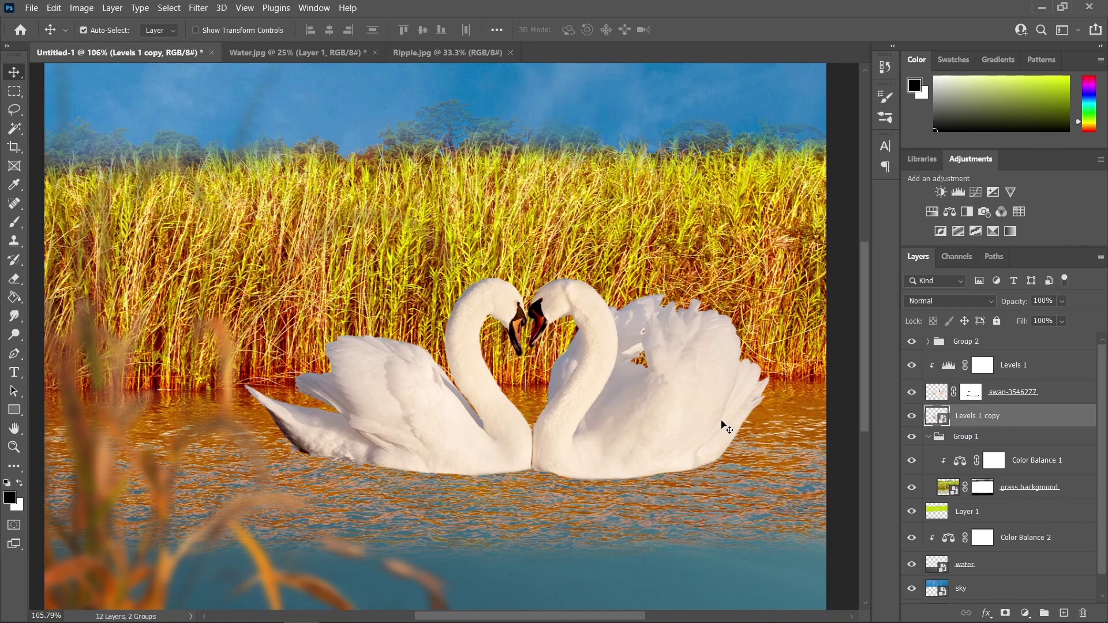
key("ctrl+t")
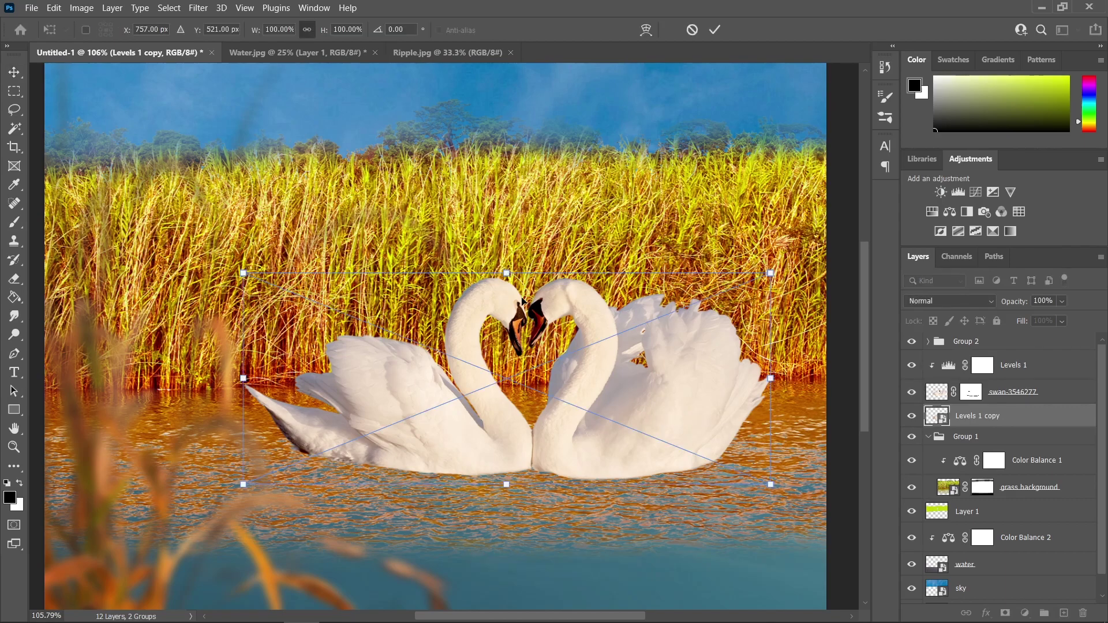
left_click_drag(508, 273, 506, 525)
left_click(14, 72)
left_click_drag(636, 427, 636, 389)
- Warp the reflection, pulling its upper corner upward so the tail meets the tail of the swan above it
scroll(402, 384, "up", 5)
scroll(448, 344, "up", 1)
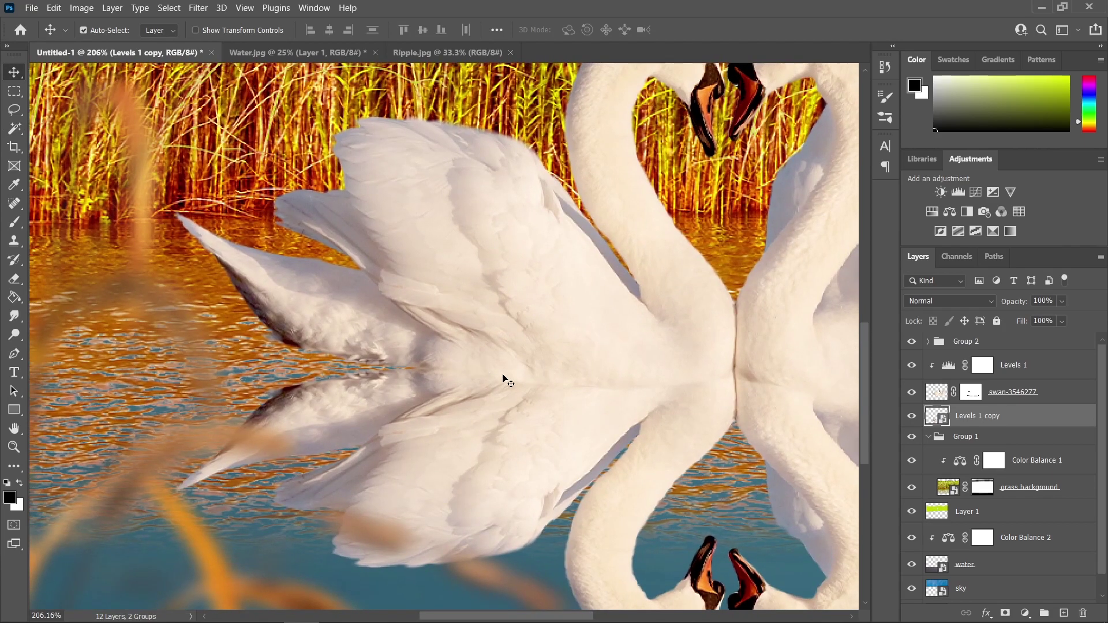
key("ctrl+t")
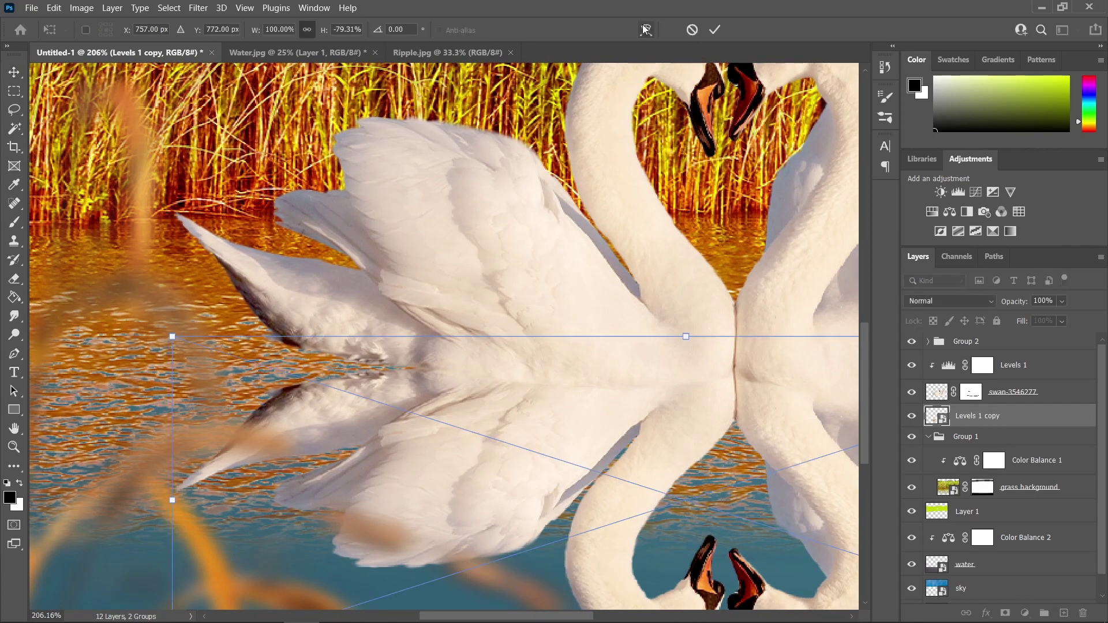
left_click(646, 29)
left_click_drag(186, 331, 186, 281)
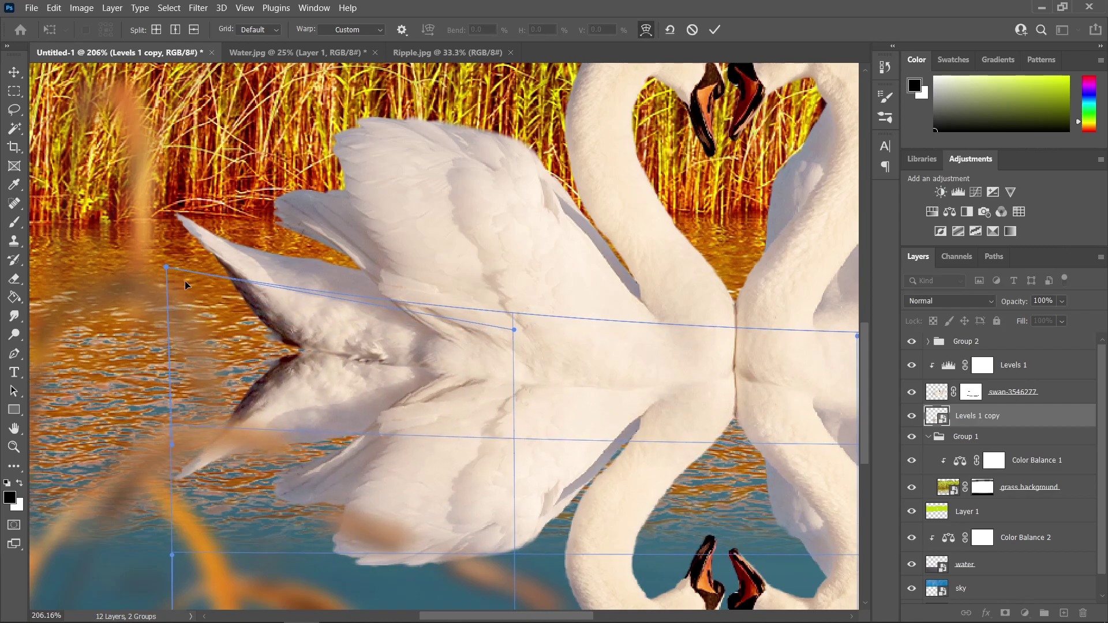
key("Return")
key("ctrl+0")
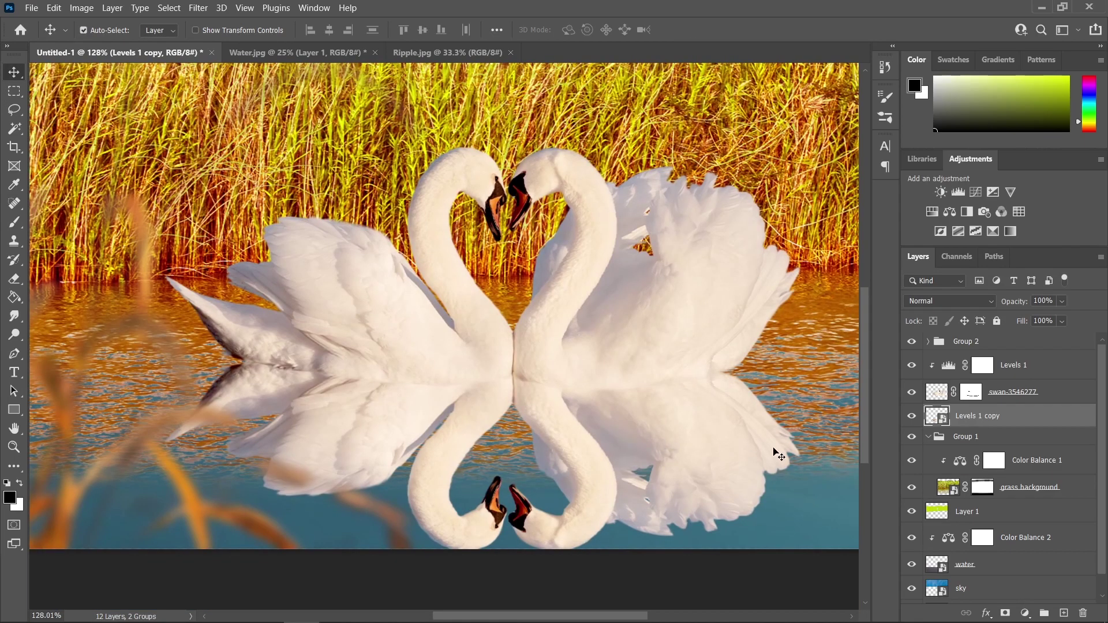
- Apply a Motion Blur with an angle of 0° and a distance of 10 pixels to the swan reflection
left_click(200, 8)
mouse_move(247, 177)
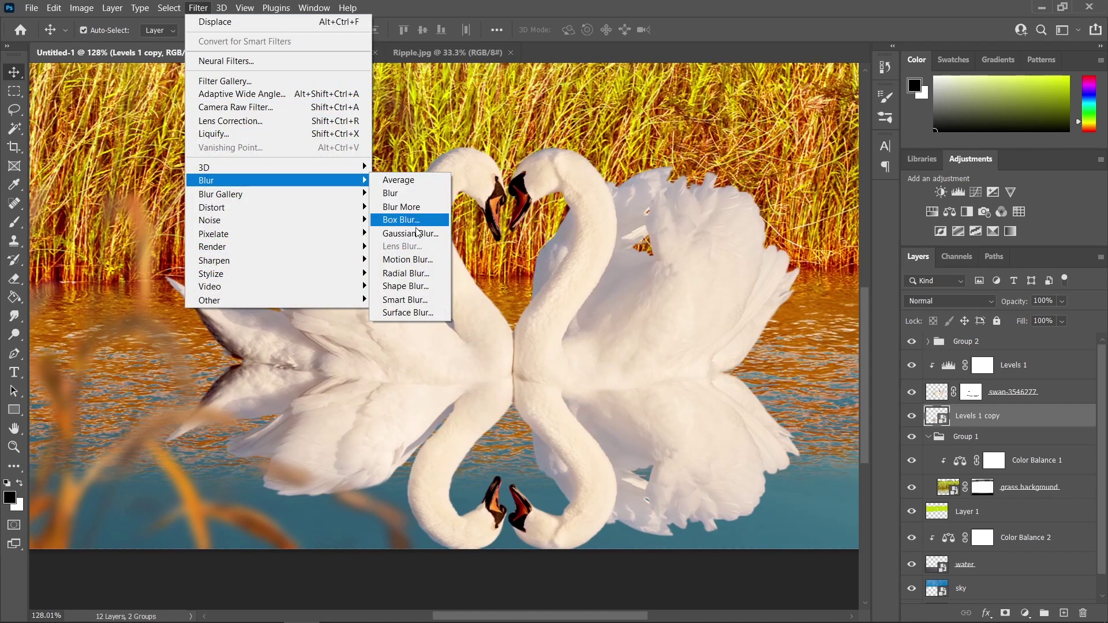
left_click(407, 260)
left_click(828, 379)
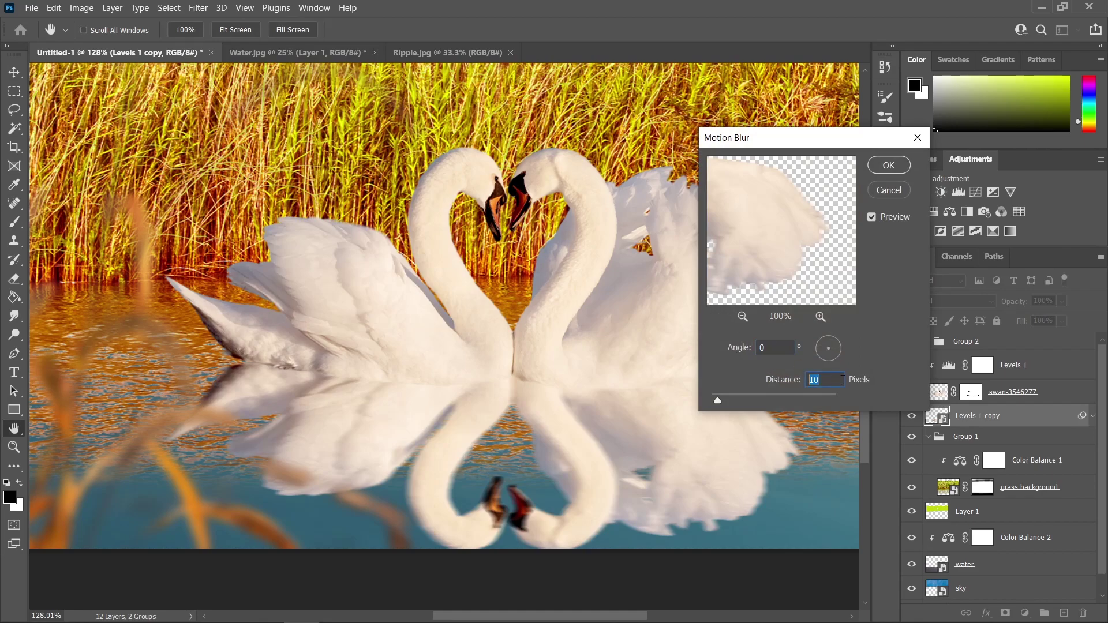
left_click(889, 166)
- Apply Displace to the reflection with horizontal scale 10, vertical scale 300, Stretch To Fit and Water reflection displacement map.psd as the map
key("v")
left_click_drag(669, 353, 691, 363)
left_click_drag(688, 280, 681, 309)
scroll(683, 322, "down", 2)
scroll(710, 376, "up", 1)
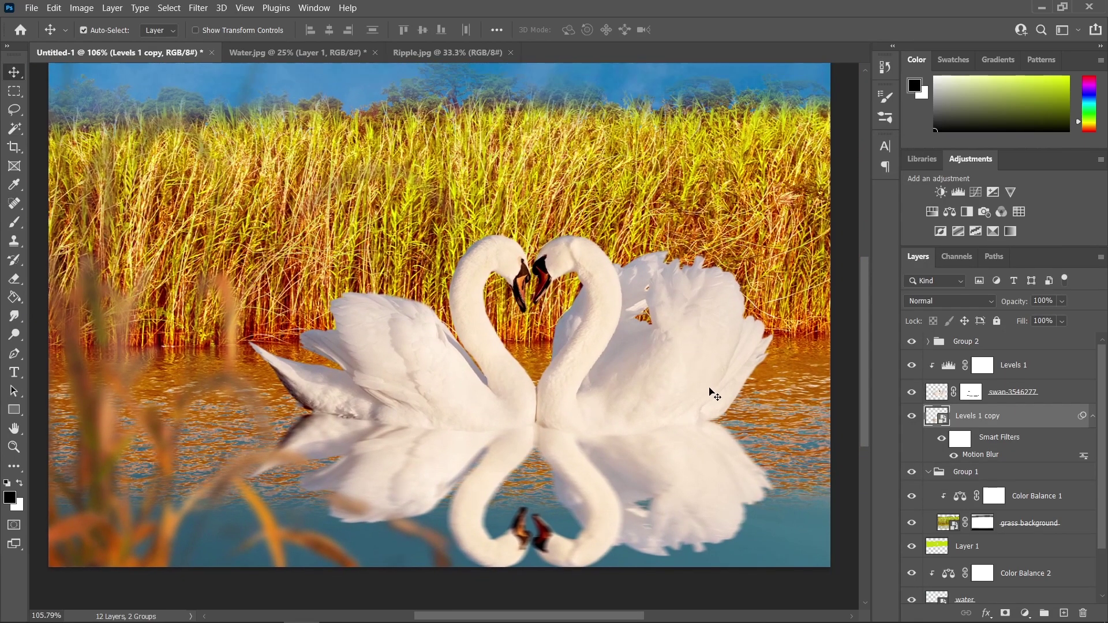
scroll(641, 455, "up", 3)
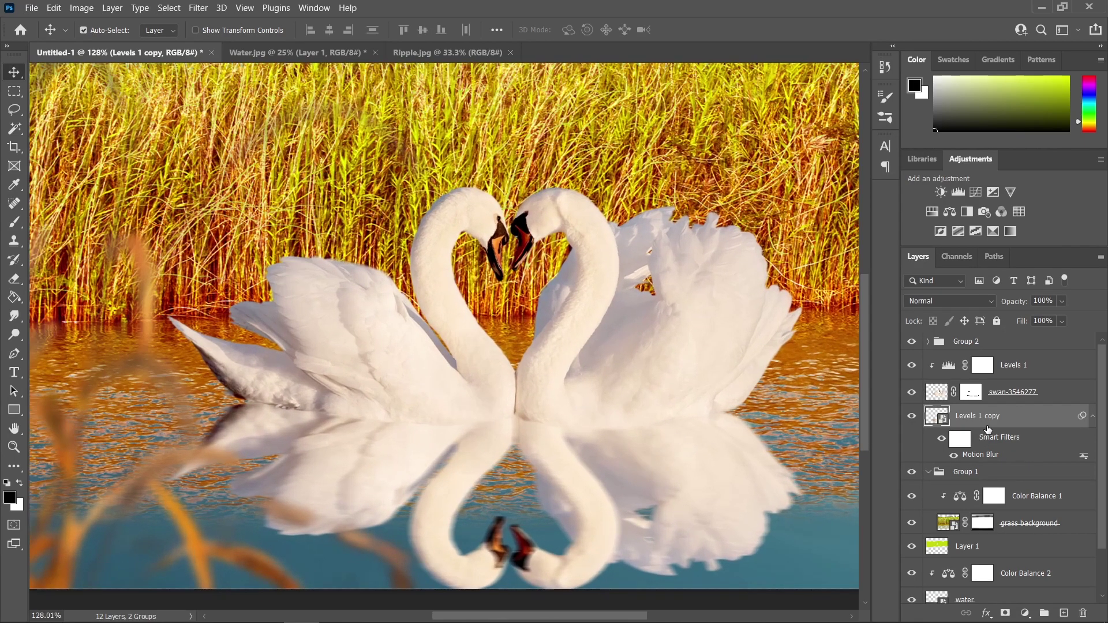
left_click(198, 8)
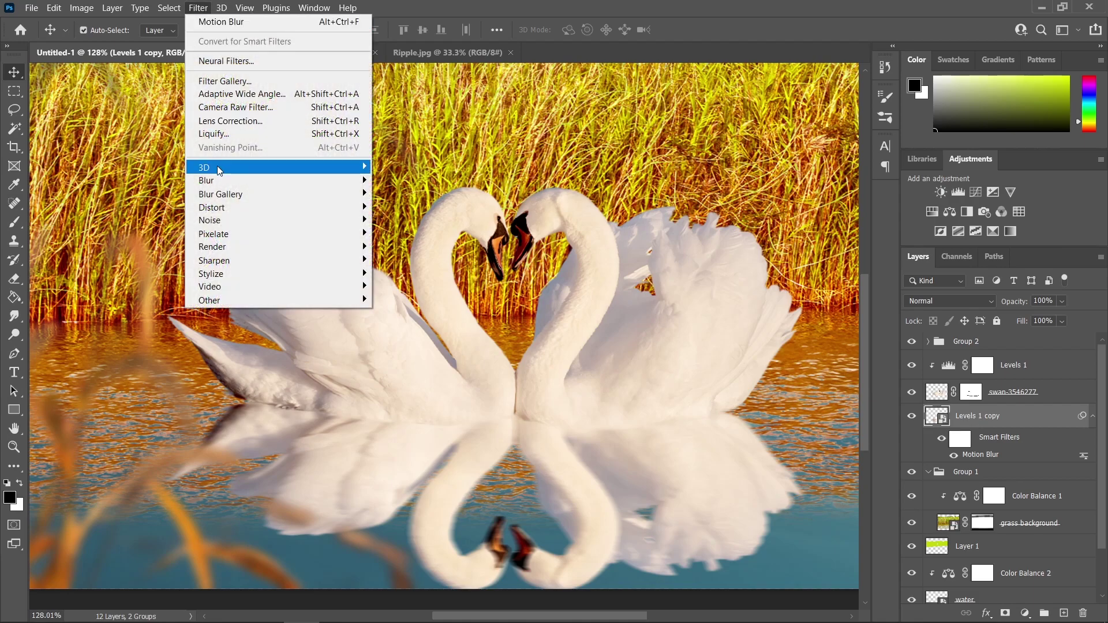
mouse_move(260, 209)
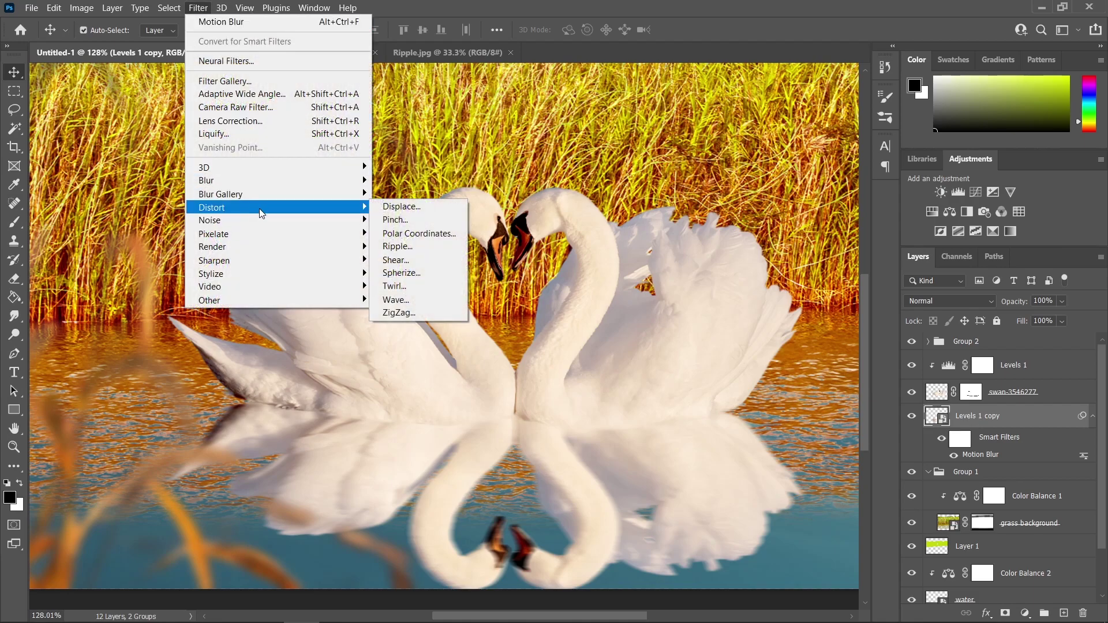
left_click(408, 203)
key("Tab")
left_click_drag(514, 228, 432, 235)
left_click_drag(495, 250, 445, 252)
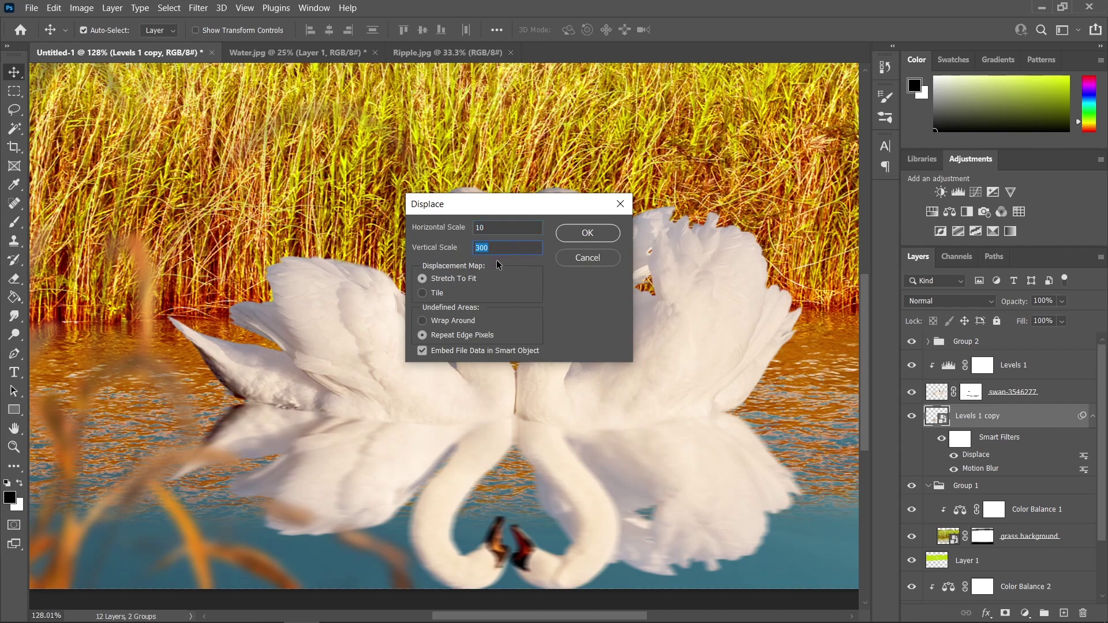
left_click(589, 233)
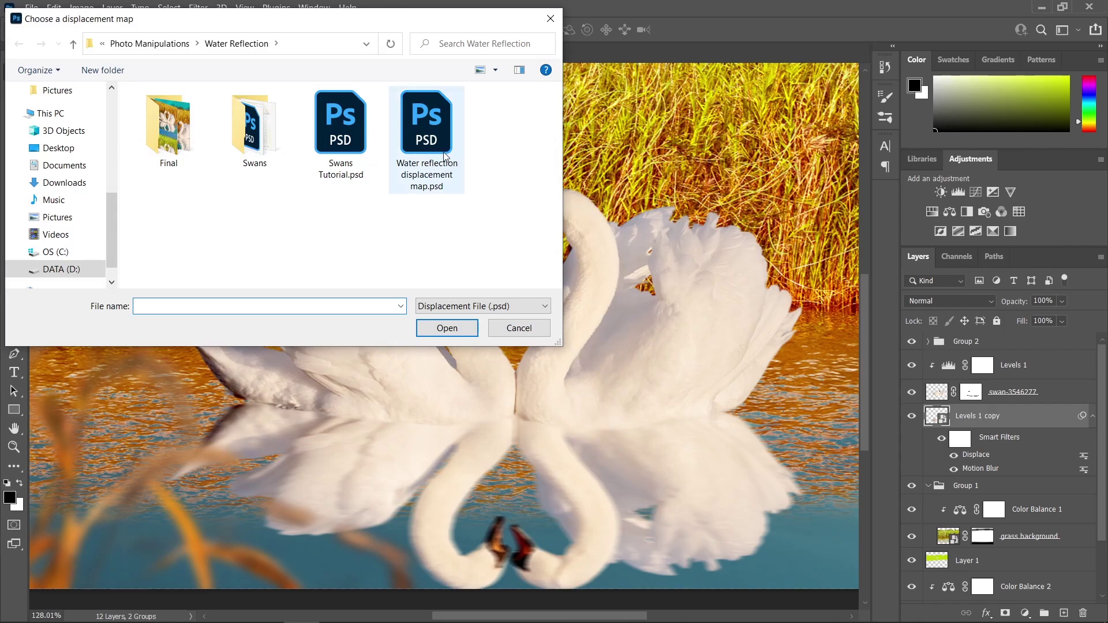
left_click(437, 148)
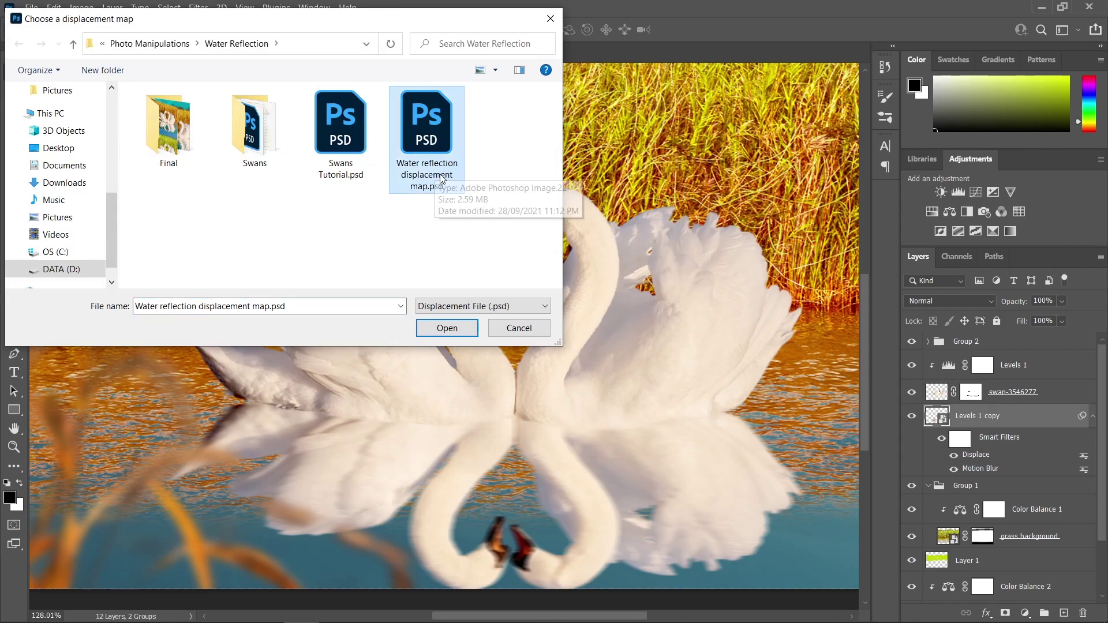
left_click(447, 328)
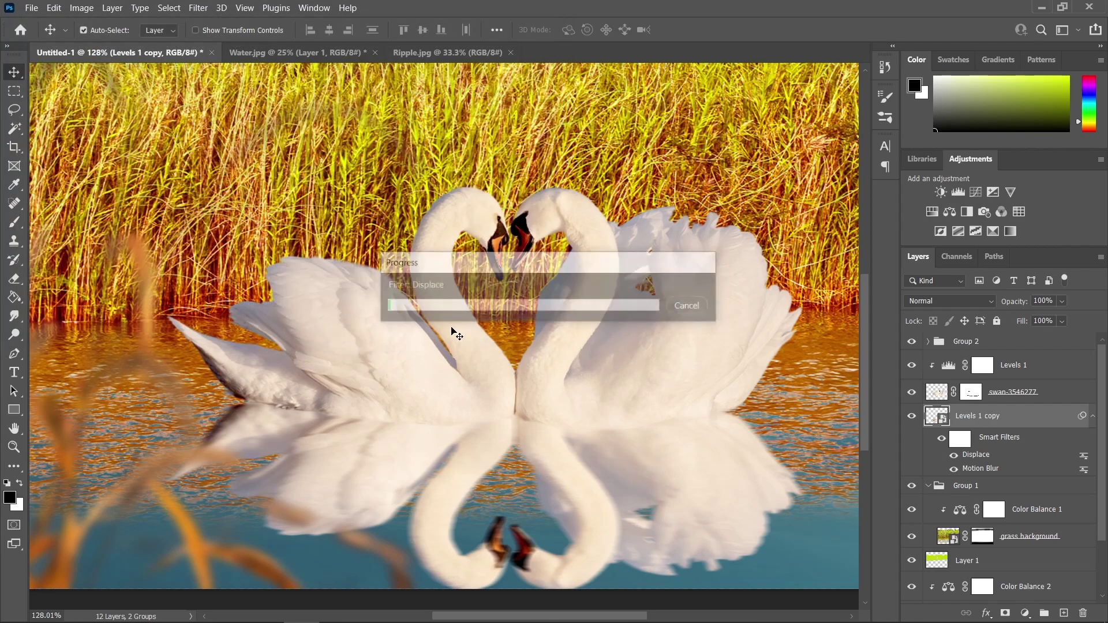
- Bring the Ripple.jpg image into the swan composite as a new layer directly above the reflection
scroll(518, 331, "down", 3)
scroll(559, 472, "up", 2)
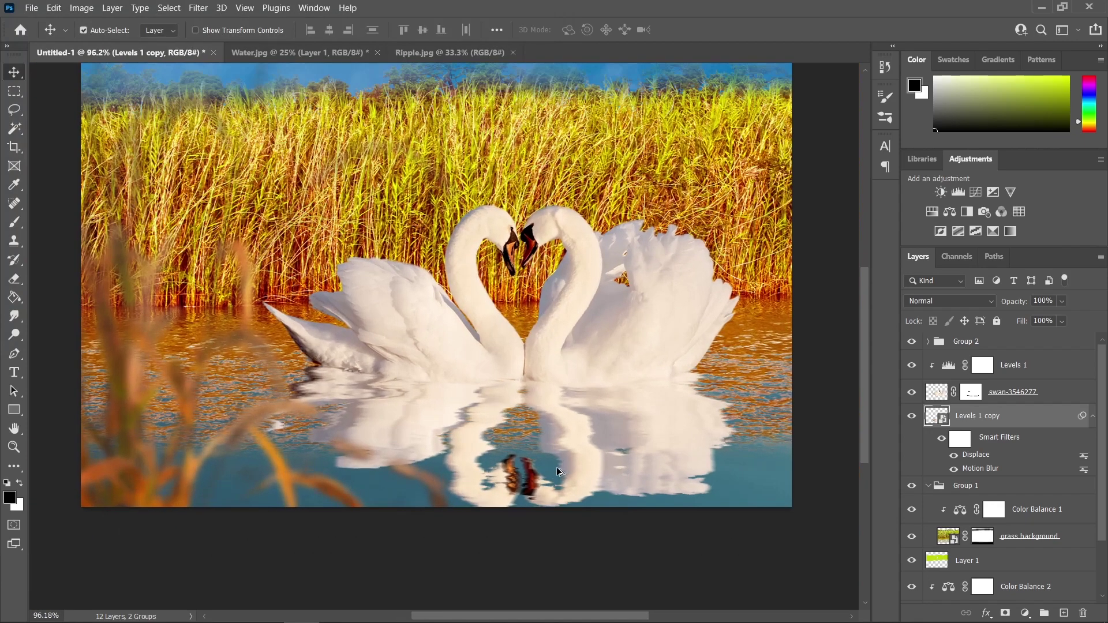
scroll(553, 441, "down", 2)
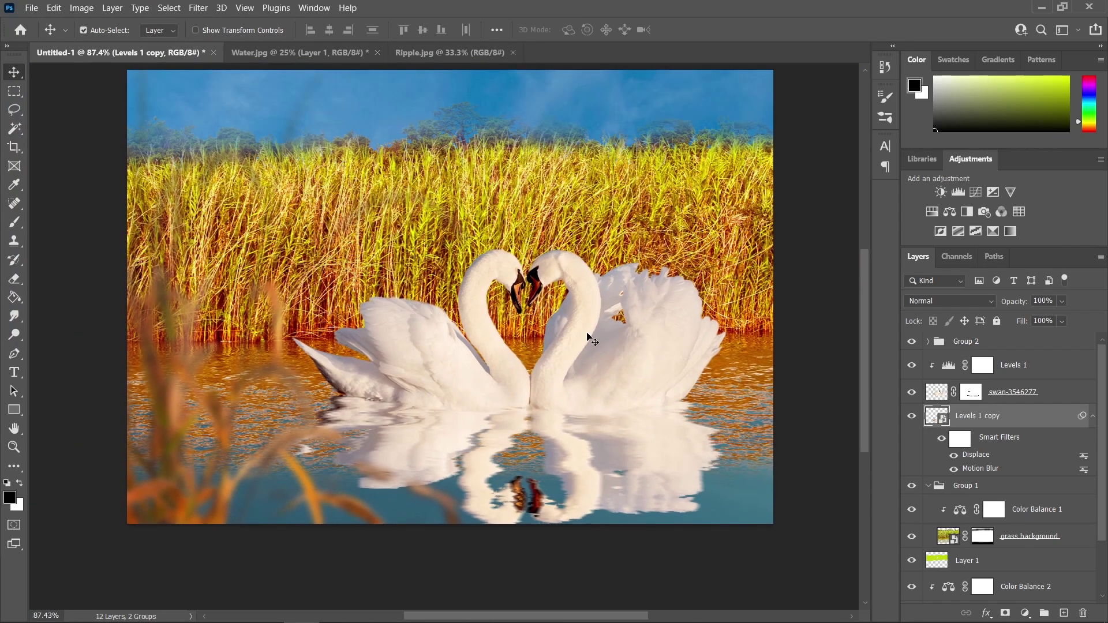
scroll(601, 343, "up", 1)
scroll(599, 465, "up", 2)
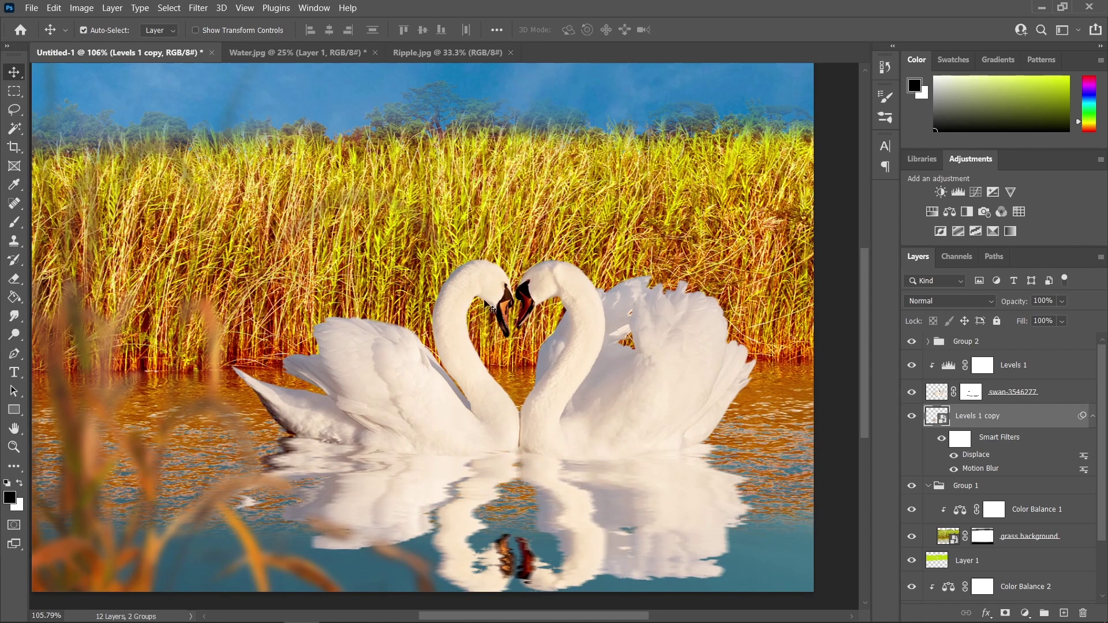
left_click(447, 52)
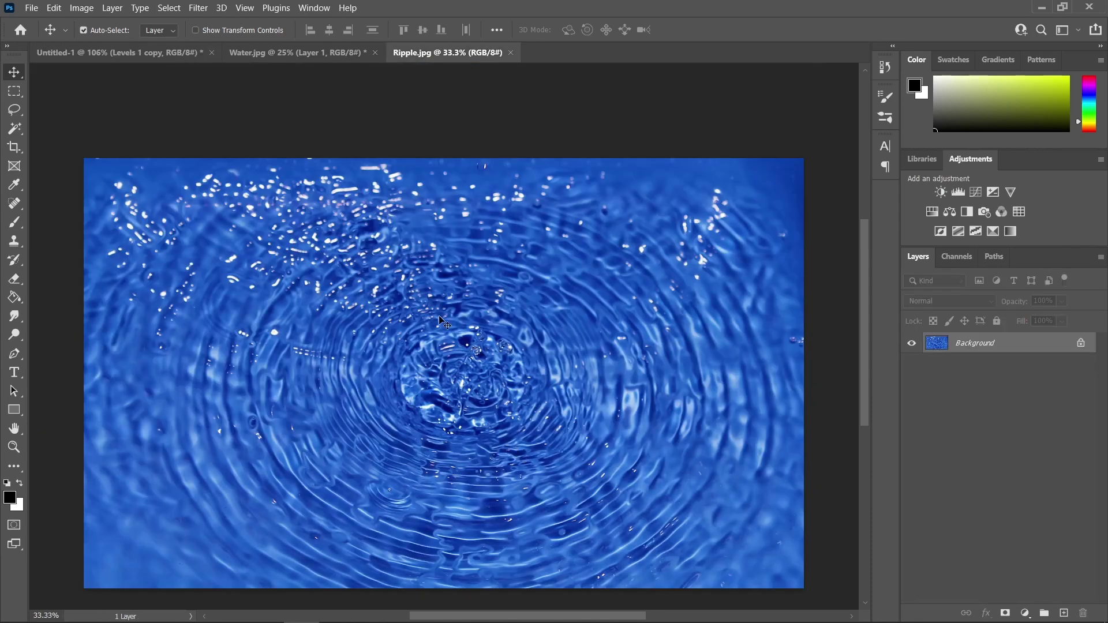
scroll(468, 375, "down", 1)
scroll(477, 379, "up", 1)
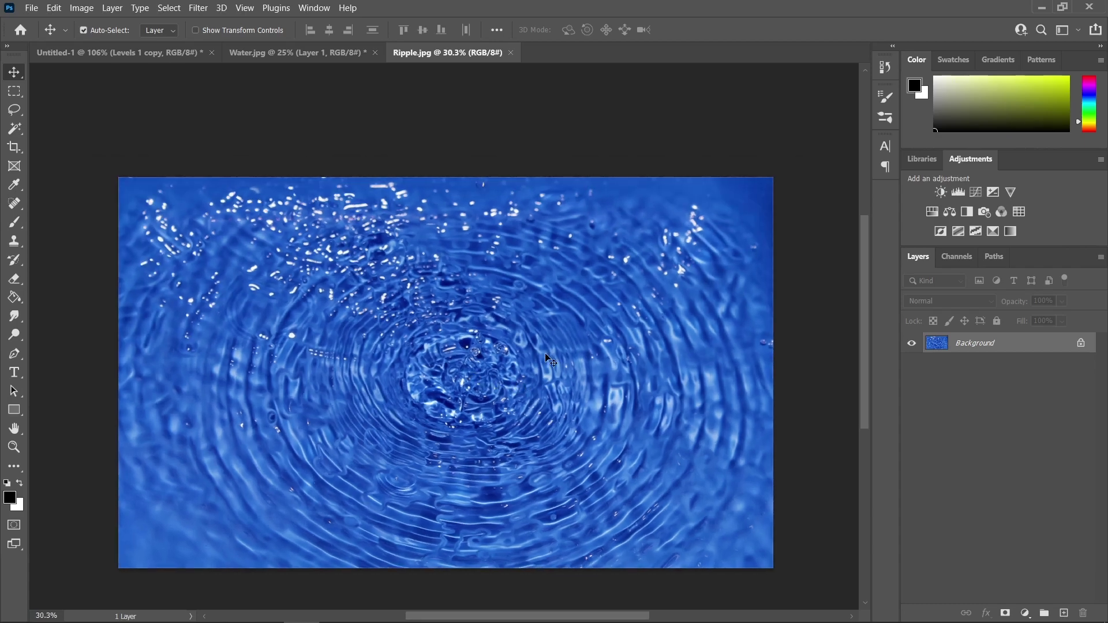
left_click_drag(537, 402, 276, 204)
left_click_drag(493, 433, 494, 433)
key("ctrl+0")
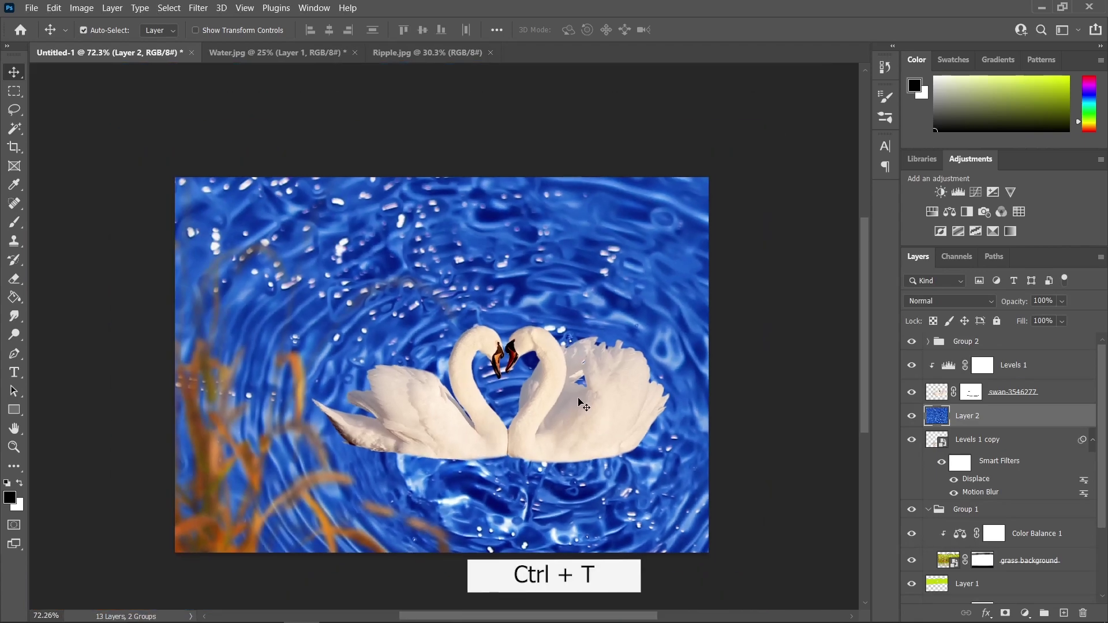
- Scale the ripple layer down to about 19% and position it behind the swans, centred on the composite
key("ctrl+t")
scroll(585, 401, "down", 7)
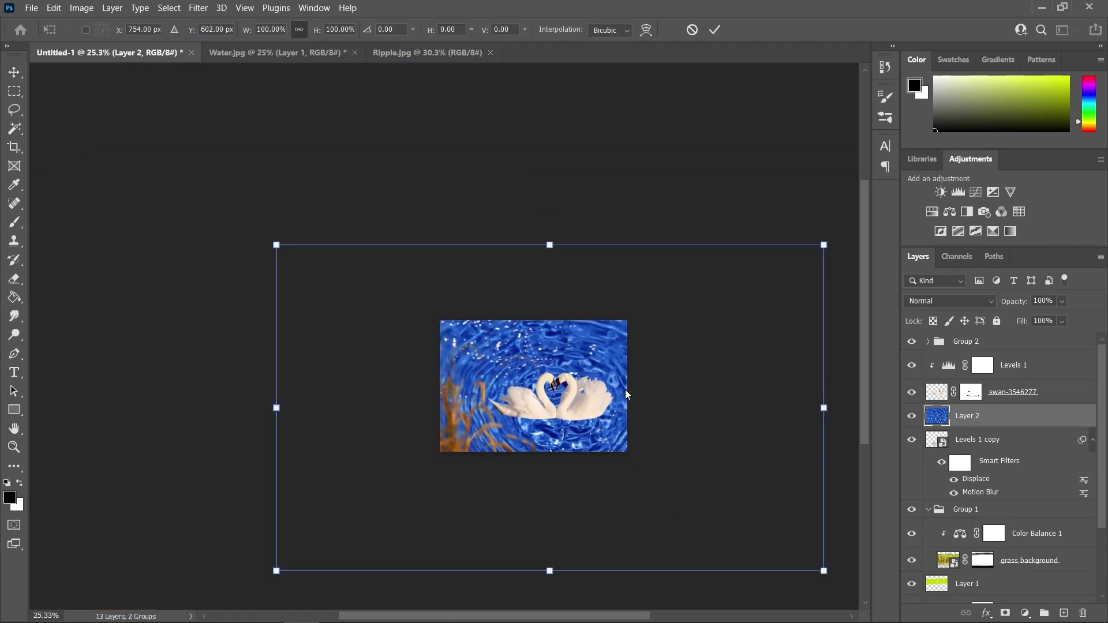
left_click_drag(826, 410, 530, 409)
left_click_drag(386, 396, 545, 394)
left_click_drag(436, 404, 539, 412)
scroll(554, 414, "up", 4)
scroll(556, 415, "up", 5)
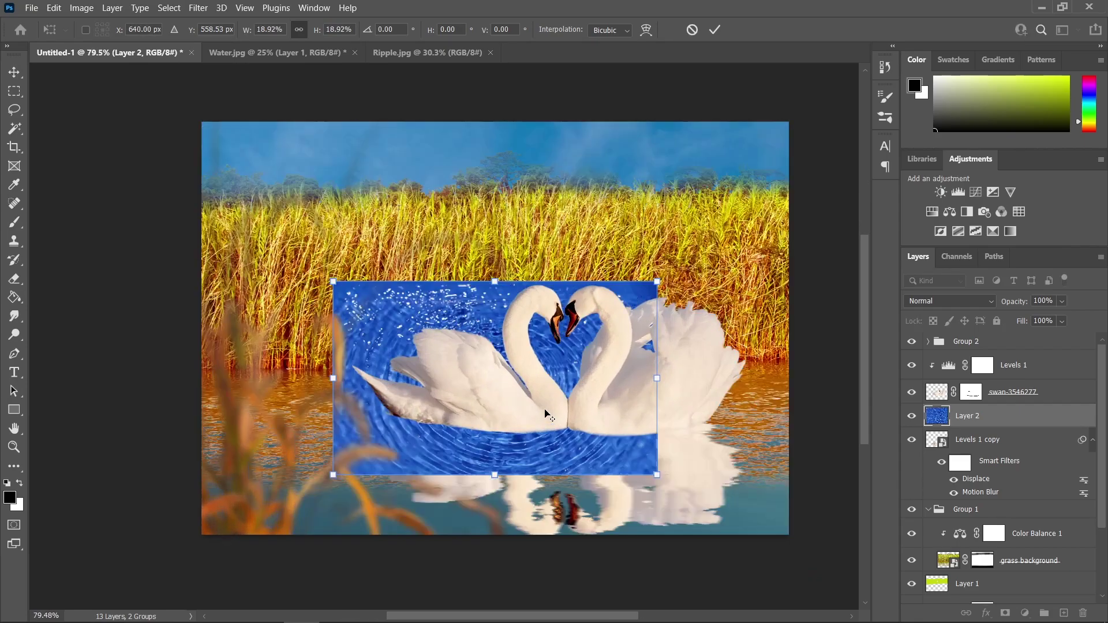
- Apply a perspective transform to the ripple layer, widening its lower edge to match the water plane, and enlarge it beyond the canvas
right_click(450, 452)
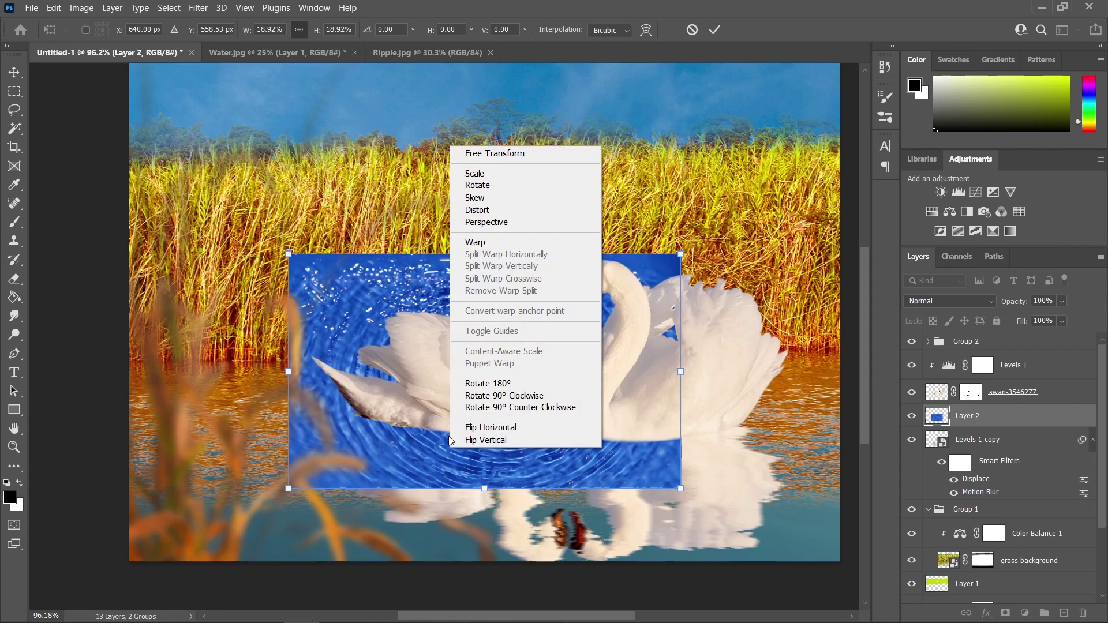
left_click(507, 222)
left_click_drag(681, 488, 811, 489)
scroll(744, 479, "down", 3)
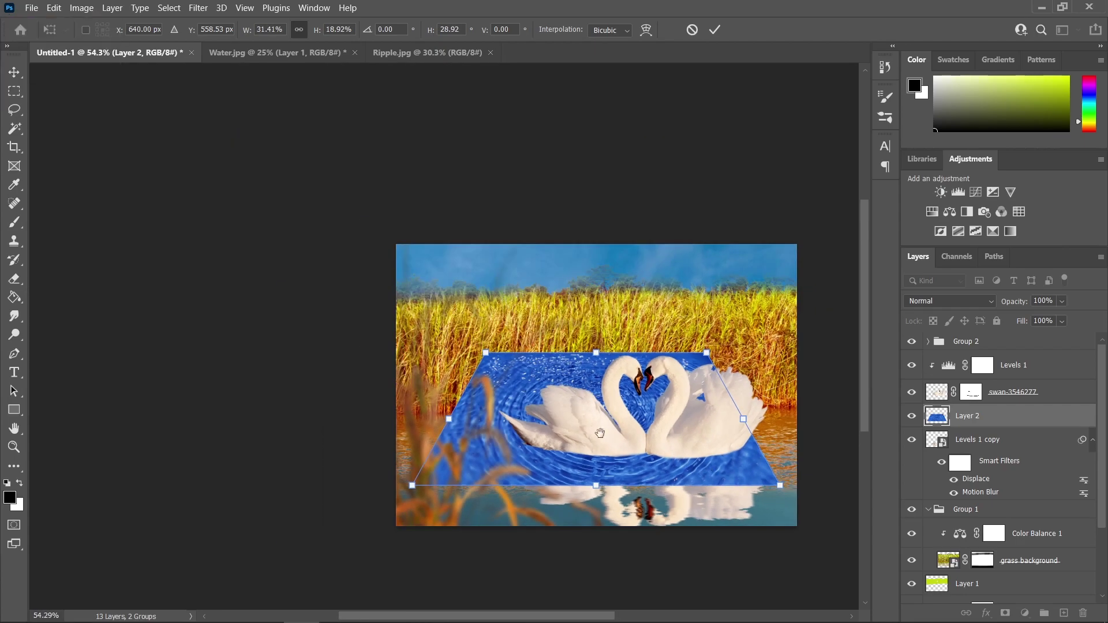
left_click_drag(619, 410, 285, 344)
scroll(320, 395, "down", 2)
left_click_drag(484, 412, 853, 467)
scroll(687, 458, "down", 2)
key("Return")
- Reposition and refit the ripple layer so its rings surround the swans and cover the foreground water
scroll(376, 412, "up", 10)
left_click_drag(563, 445, 533, 492)
key("ctrl+t")
scroll(572, 461, "down", 6)
key("Return")
scroll(547, 465, "up", 3)
scroll(548, 465, "down", 1)
left_click_drag(641, 471, 586, 472)
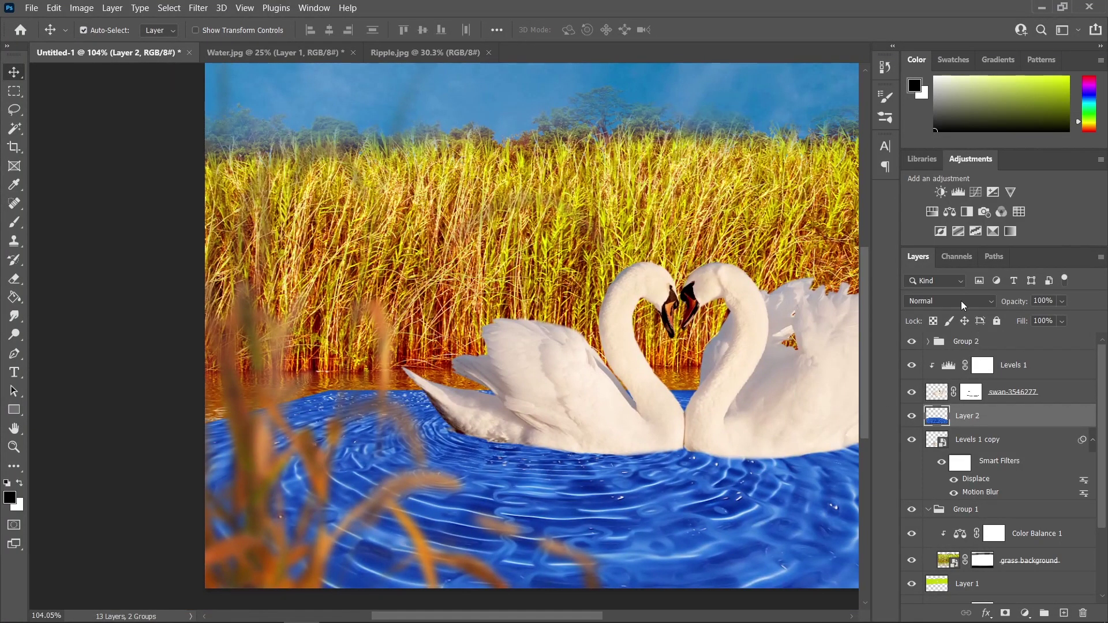
left_click_drag(647, 366, 615, 355)
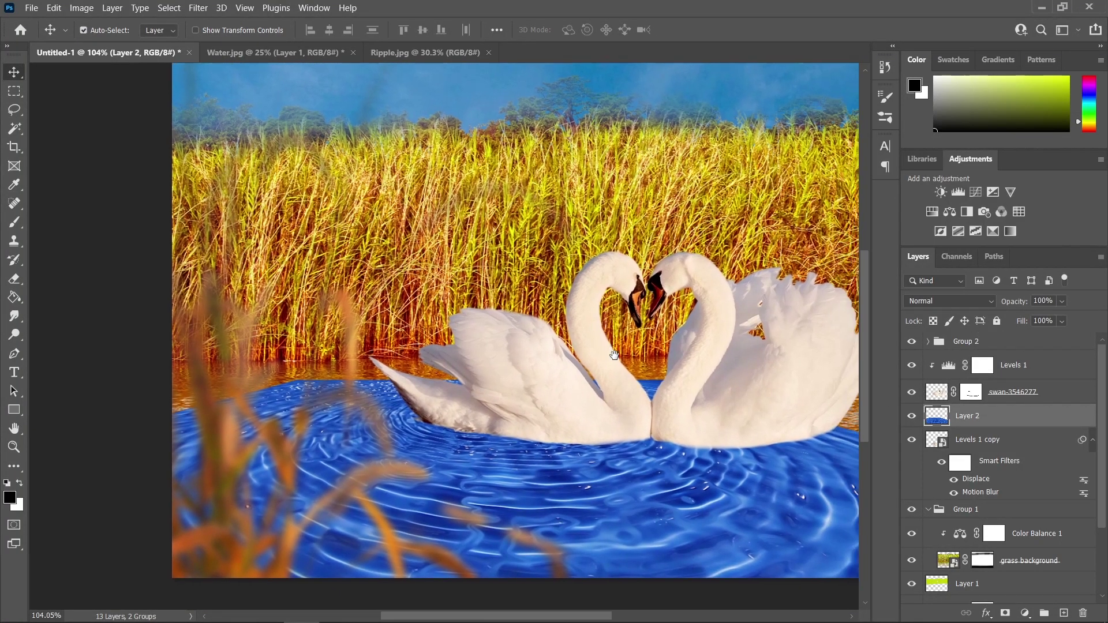
- Set the ripple layer's blend mode to Luminosity and its opacity to 40%
left_click(957, 299)
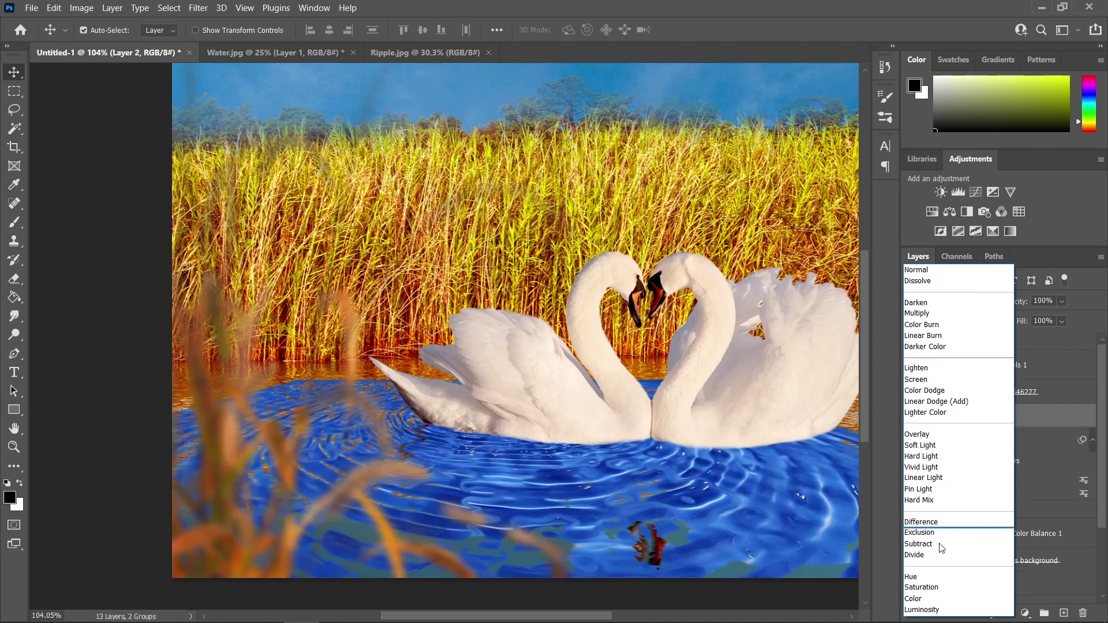
left_click(937, 610)
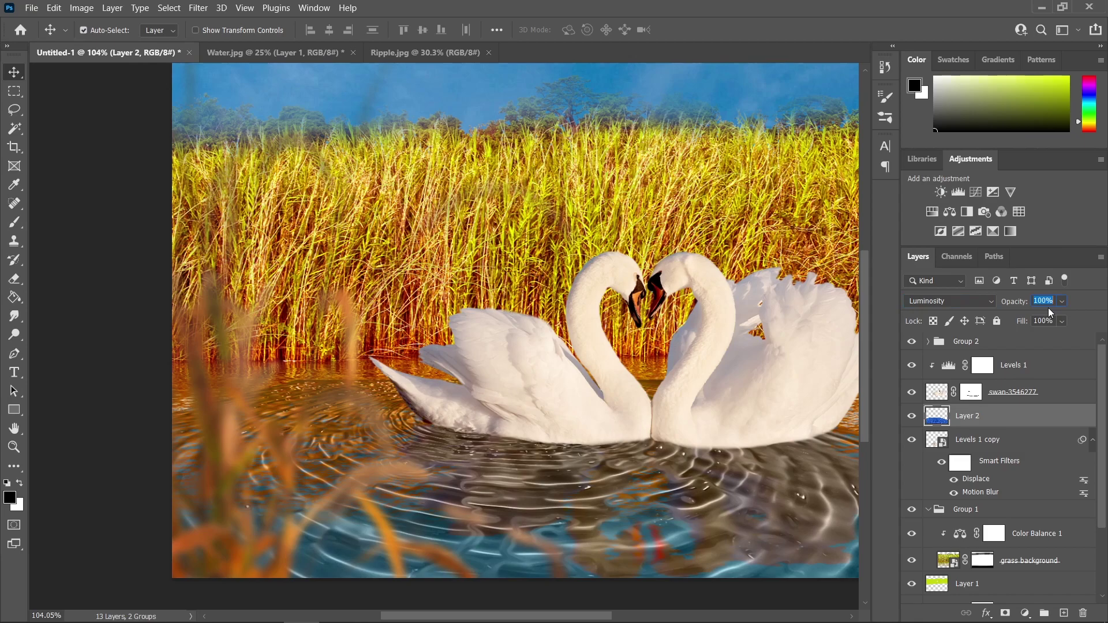
type("40")
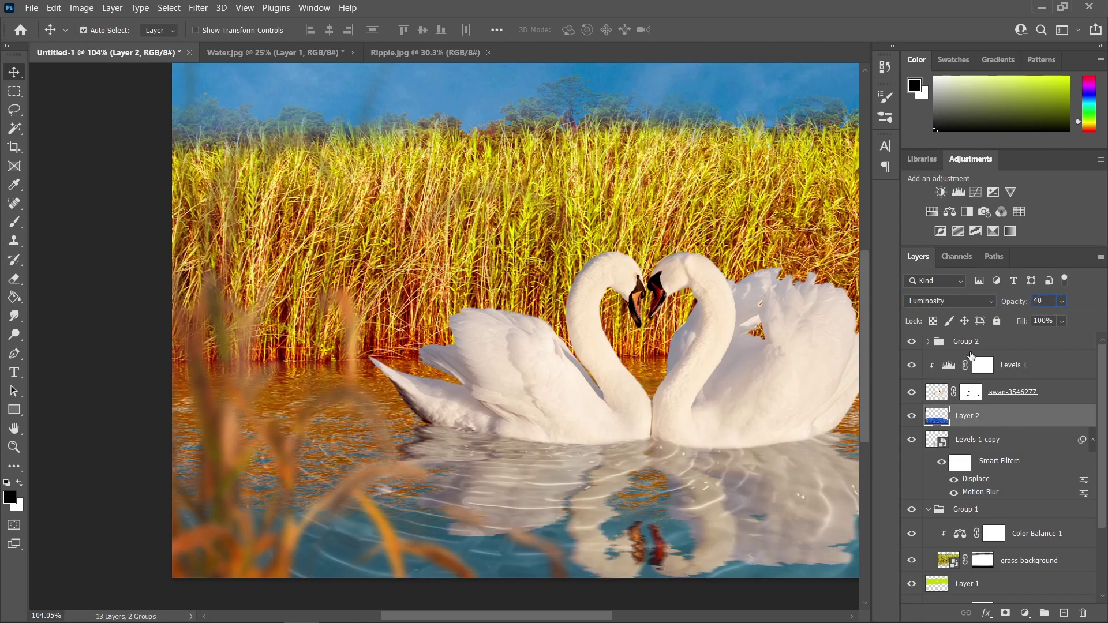
left_click(13, 75)
left_click(121, 327)
scroll(194, 348, "down", 3)
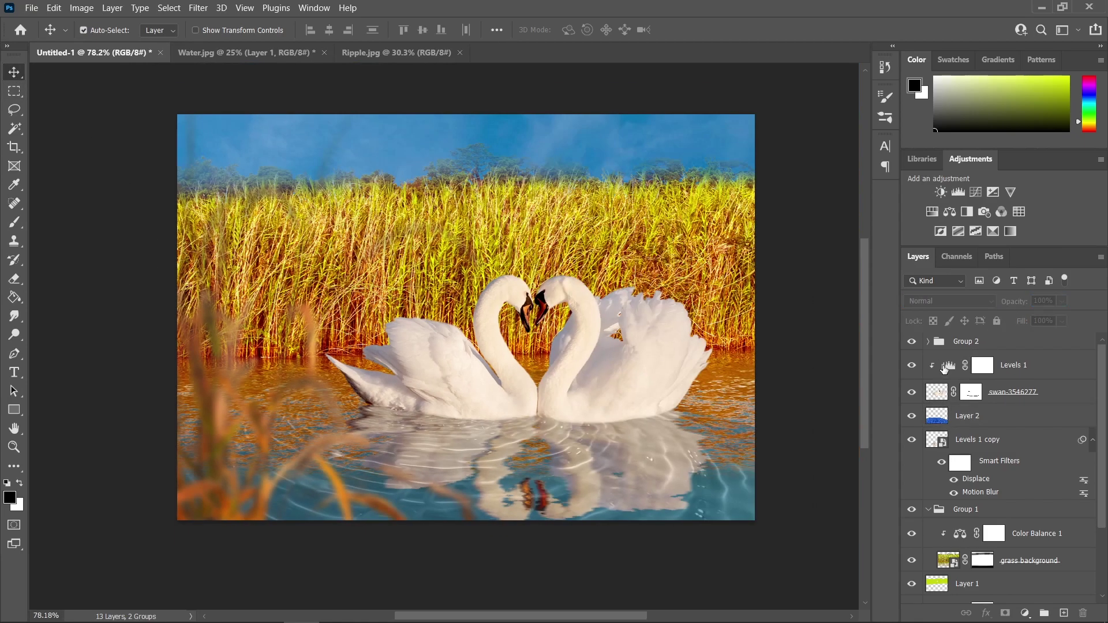
- Add a layer mask to the ripple layer and set up a black brush with 22% flow
left_click(968, 423)
left_click(913, 417)
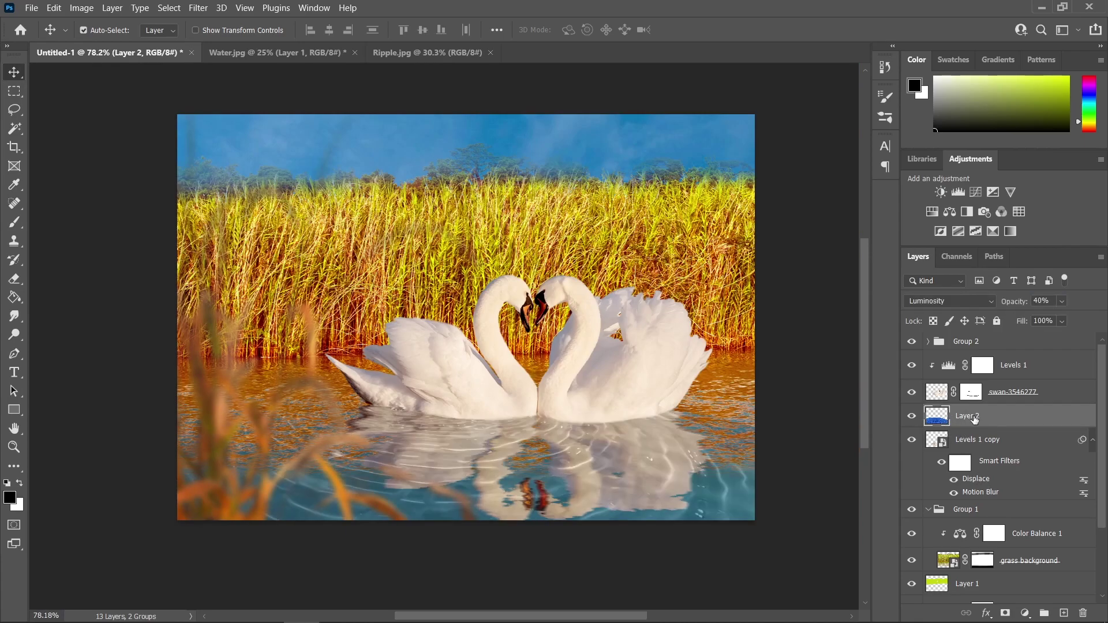
left_click(1005, 614)
key("b")
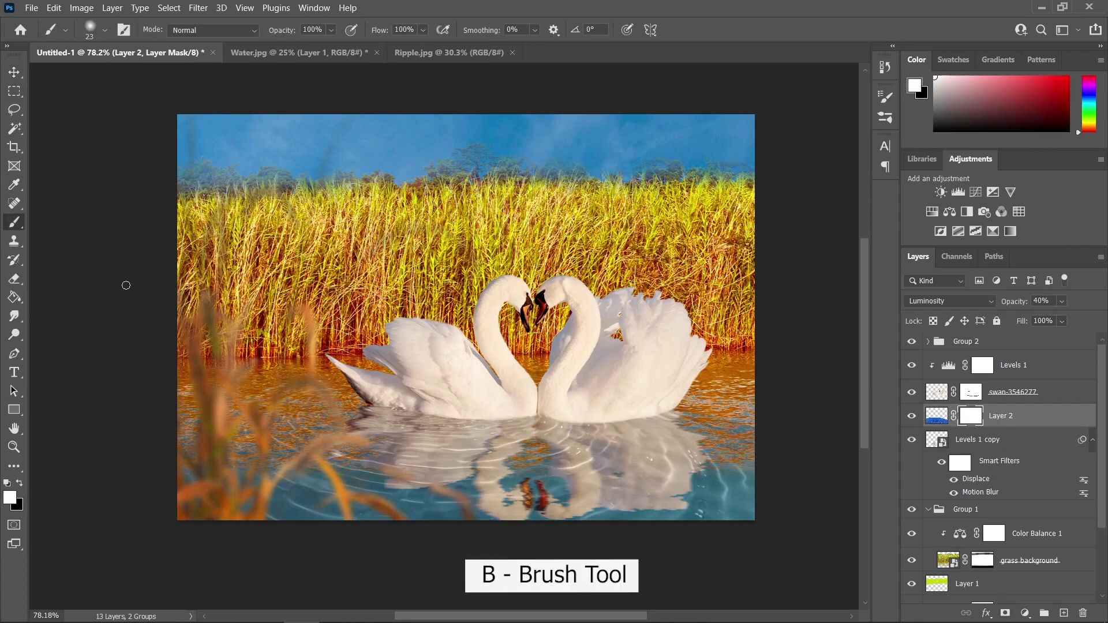
left_click(20, 482)
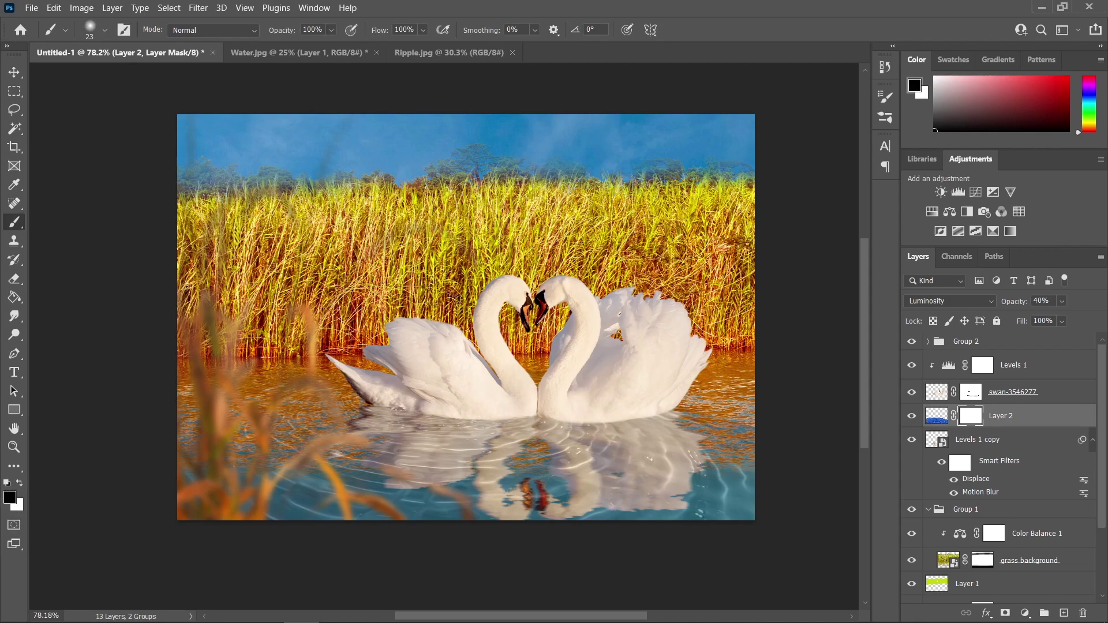
left_click(425, 29)
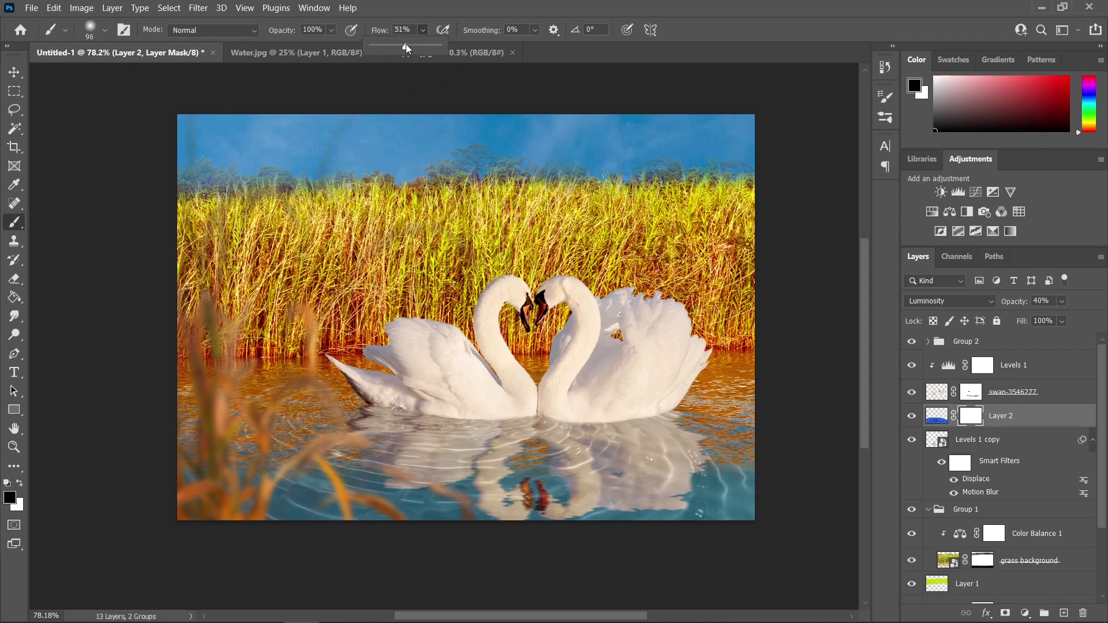
left_click_drag(388, 46, 386, 45)
- Paint black on the ripple layer's mask to fade the ripples in the outer and foreground water, keeping them near the swans
mouse_move(380, 365)
left_mouse_down()
mouse_move(459, 320)
mouse_move(412, 321)
left_mouse_up()
mouse_move(404, 488)
left_mouse_down()
mouse_move(361, 483)
mouse_move(228, 420)
mouse_move(246, 411)
mouse_move(347, 428)
left_mouse_up()
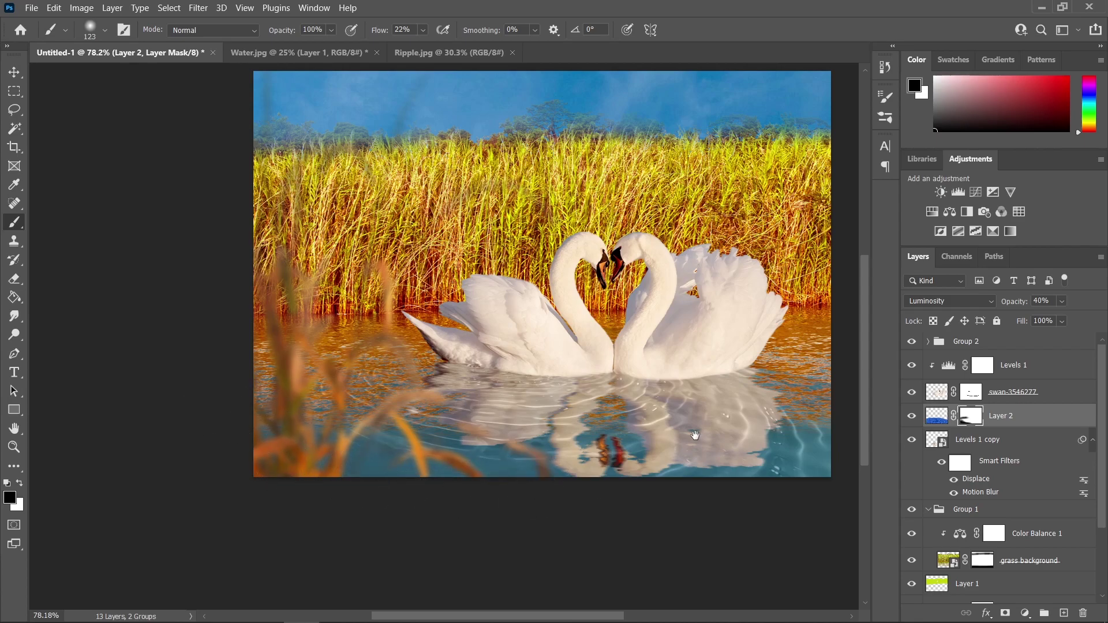
left_click_drag(601, 494, 383, 508)
left_click_drag(568, 413, 599, 509)
left_click_drag(537, 444, 577, 444)
mouse_move(537, 450)
left_mouse_down()
mouse_move(450, 444)
mouse_move(321, 489)
mouse_move(221, 473)
mouse_move(431, 430)
left_mouse_up()
scroll(325, 417, "up", 4)
left_click_drag(325, 417, 485, 387)
- Raise the ripple layer's opacity to 60%
key("v")
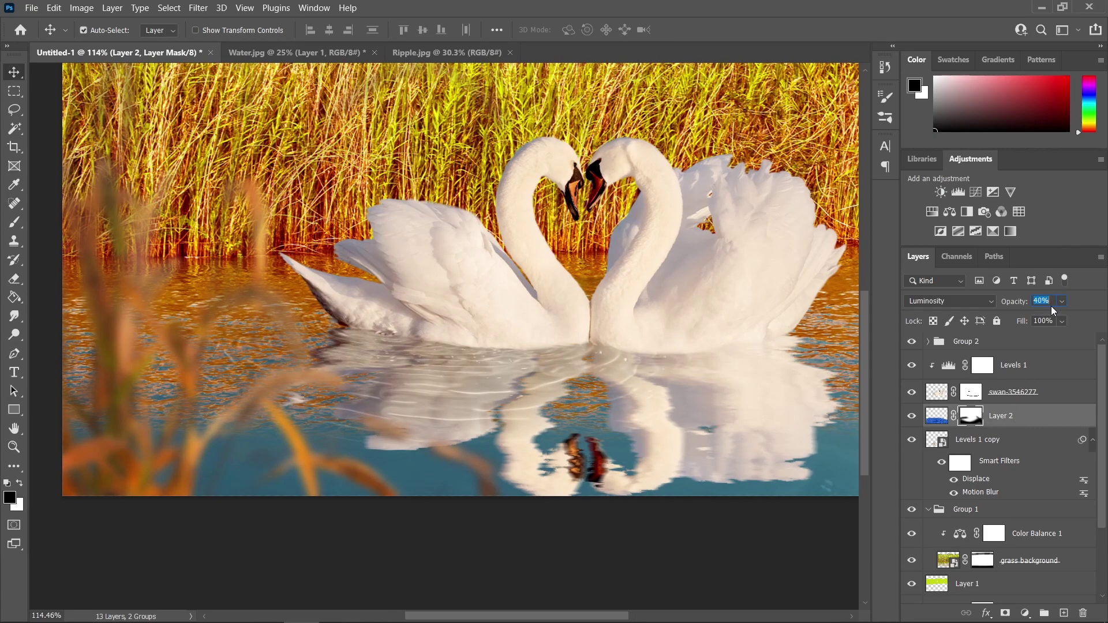
type("60")
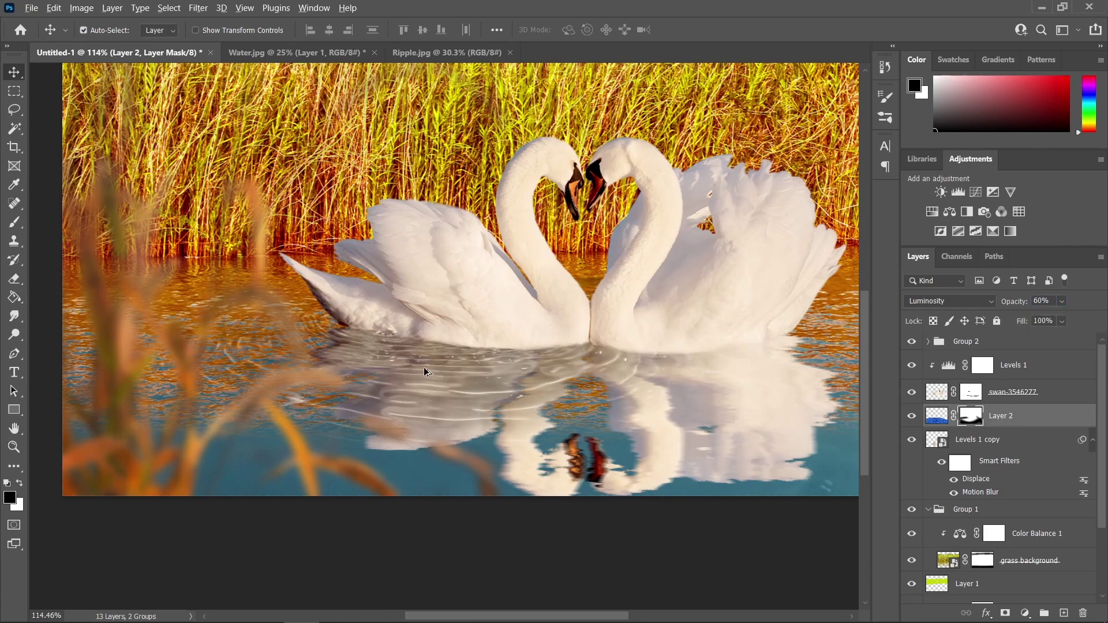
key("ctrl+0")
- Paint more black on the ripple layer's mask to blend the remaining ripples around the swans and their reflection
left_click(936, 415)
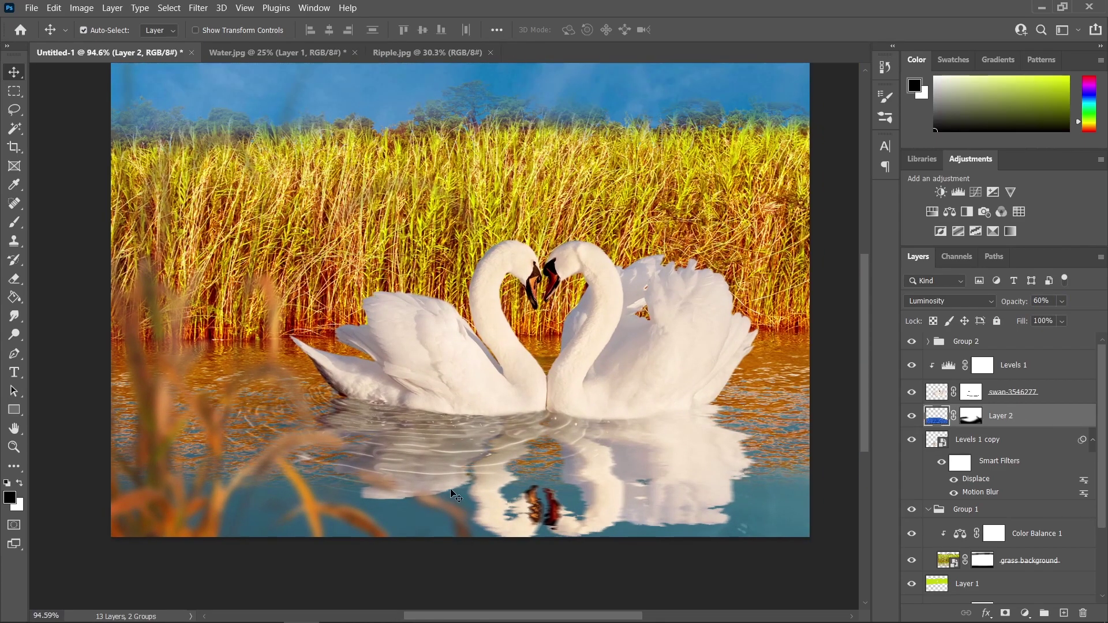
left_click(971, 416)
key("b")
left_click_drag(603, 381, 640, 399)
mouse_move(381, 341)
left_mouse_down()
mouse_move(604, 375)
mouse_move(523, 513)
left_mouse_up()
key("v")
left_click_drag(508, 471, 492, 449)
scroll(559, 462, "down", 3)
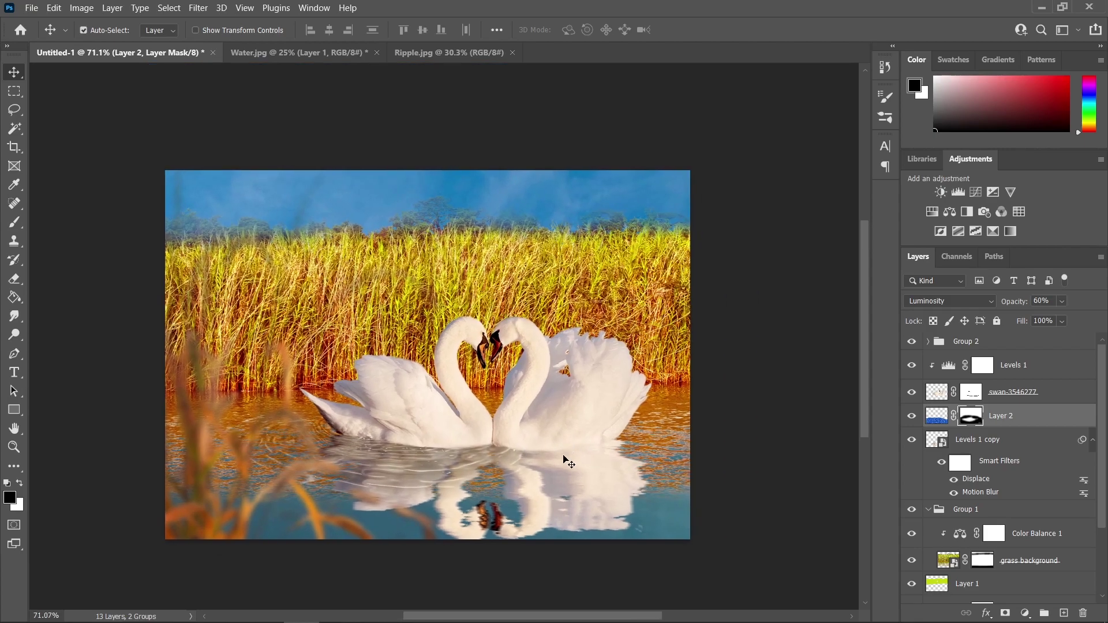
scroll(501, 486, "up", 5)
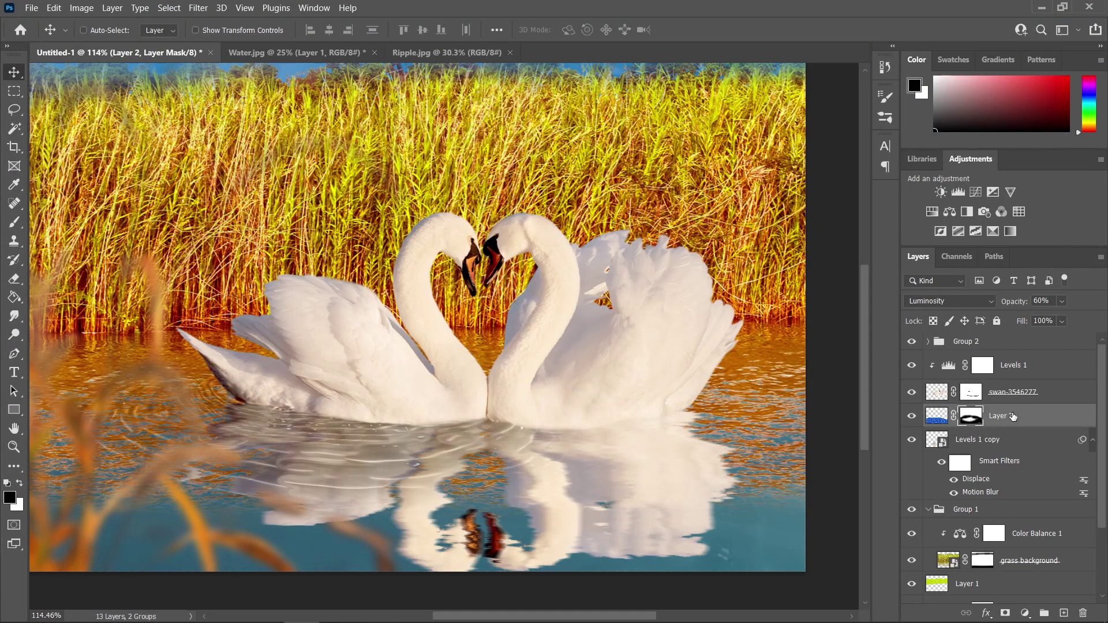
- Duplicate the masked ripple layer and move the copy so its ripples lie beneath the right swan
key("ctrl+j")
left_click_drag(366, 449, 349, 449)
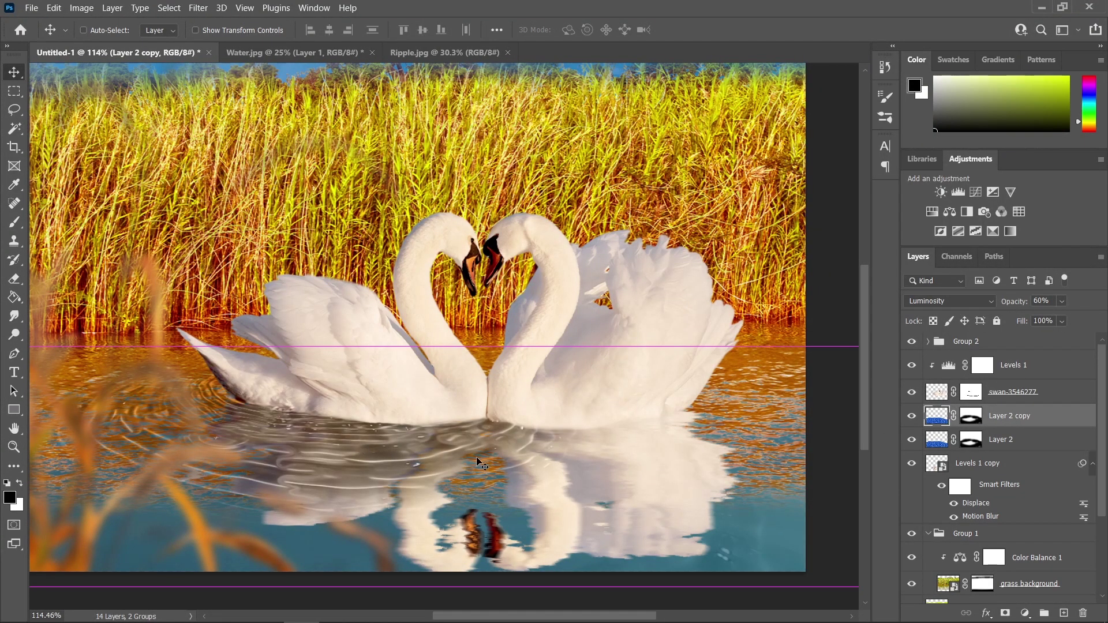
scroll(477, 462, "down", 2)
left_click_drag(547, 375, 513, 373)
left_click_drag(369, 456, 581, 455)
scroll(528, 439, "up", 2)
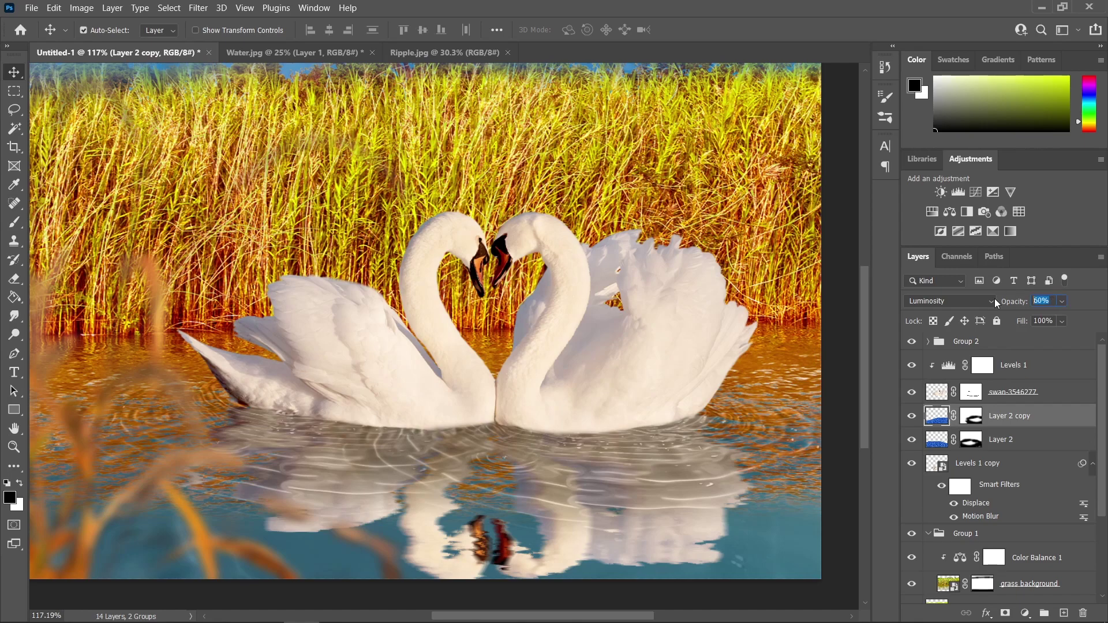
- Set the duplicated ripple layer's opacity to 40% and paint black on its mask to hide stray ripples near the foreground reeds
type("40")
key("Return")
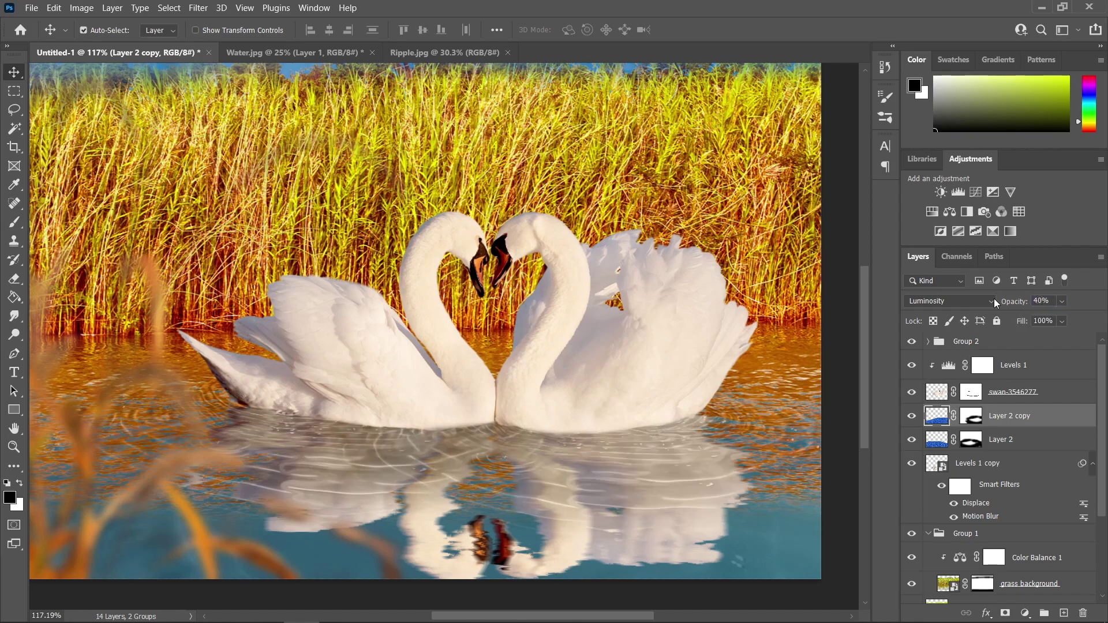
scroll(1048, 379, "down", 2)
left_click(972, 420)
key("b")
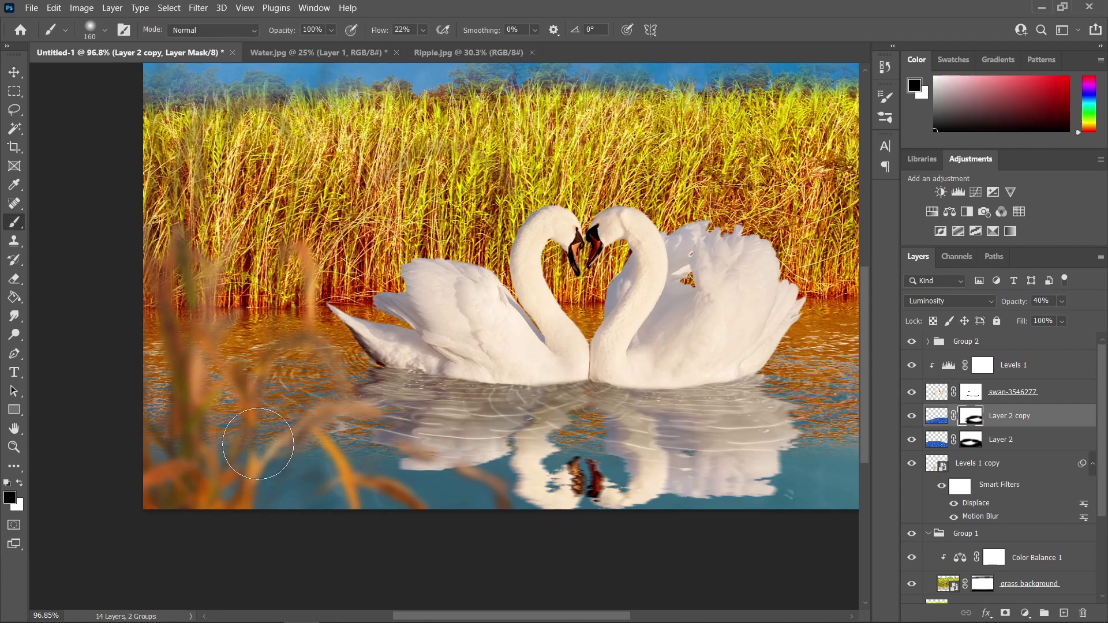
mouse_move(364, 497)
left_mouse_down()
mouse_move(211, 359)
mouse_move(196, 450)
mouse_move(339, 443)
mouse_move(283, 450)
left_mouse_up()
left_click(973, 448)
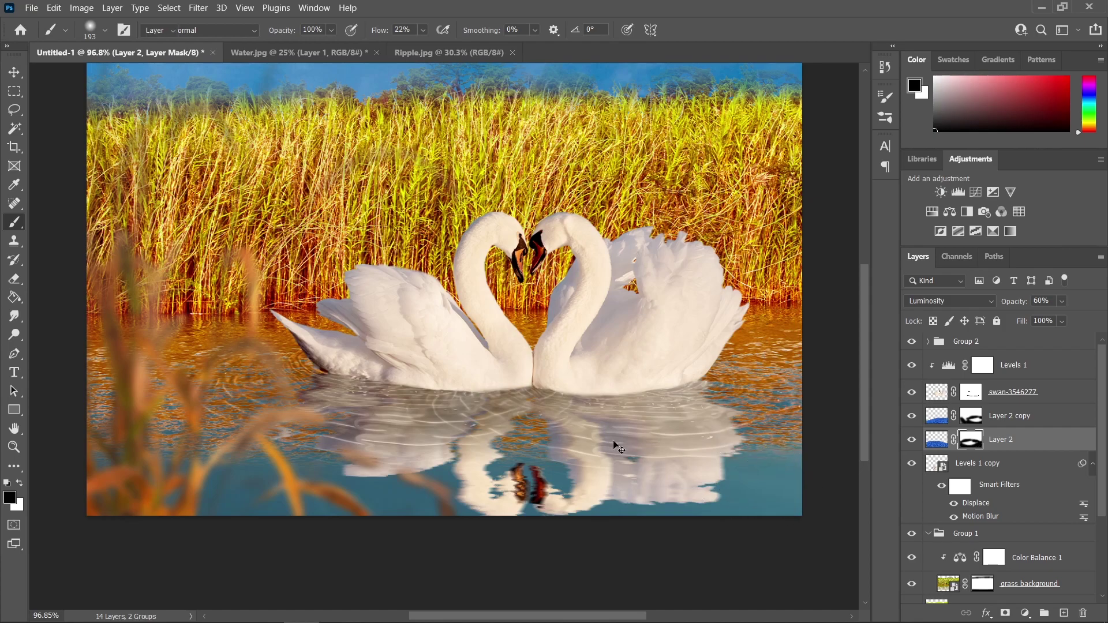
key("v")
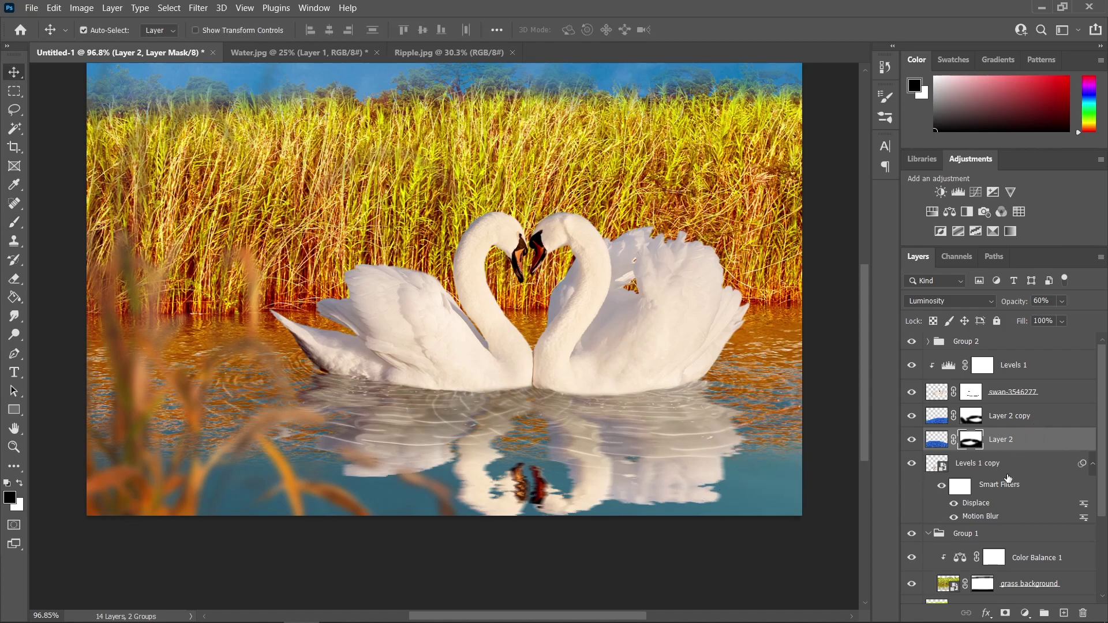
- Rename the Levels 1 copy layer to "swans' reflection" and move it above both ripple layers
left_click(912, 463)
left_click(912, 463)
double_click(987, 463)
type("swans' reflection")
key("Return")
left_click_drag(994, 466, 1016, 410)
scroll(673, 402, "down", 3)
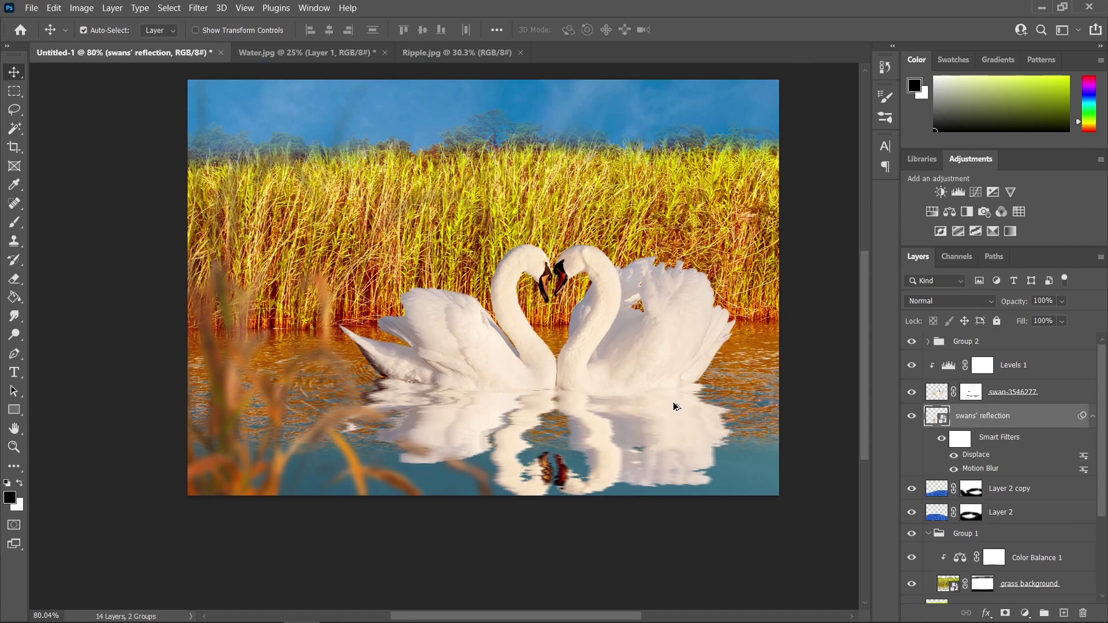
left_click_drag(732, 353, 697, 373)
scroll(634, 456, "down", 1)
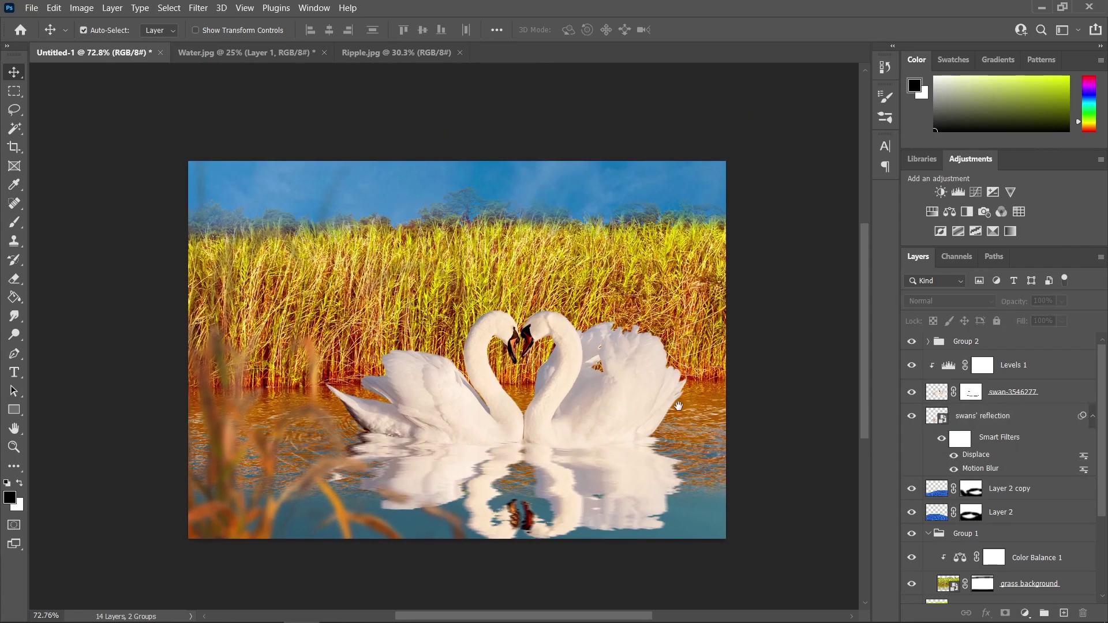
left_click_drag(685, 405, 691, 407)
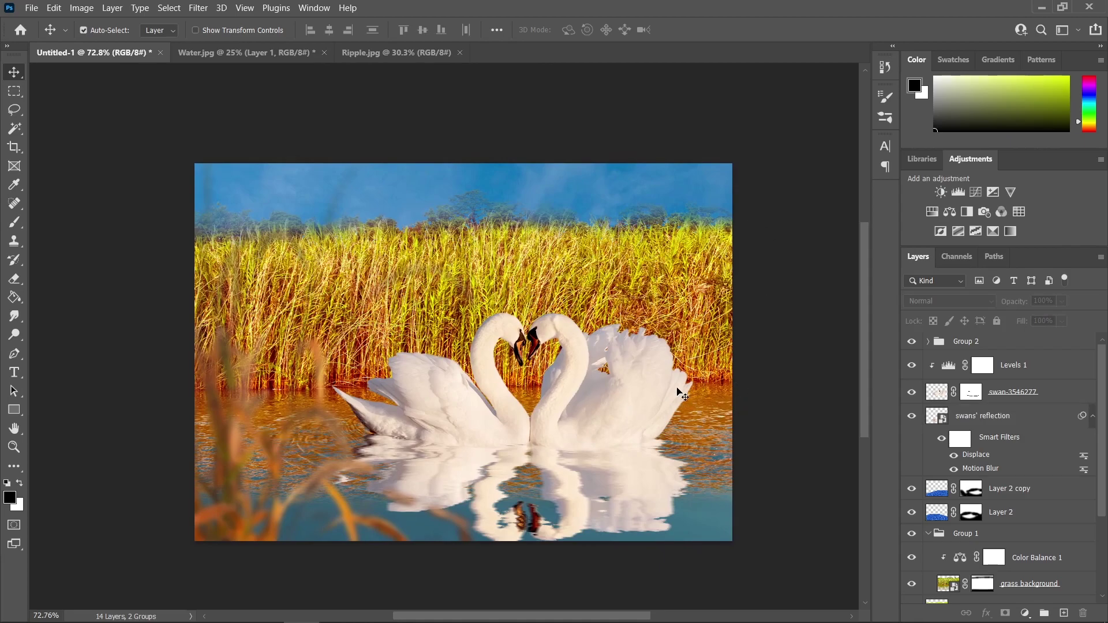
scroll(605, 332, "up", 3)
scroll(609, 326, "down", 1)
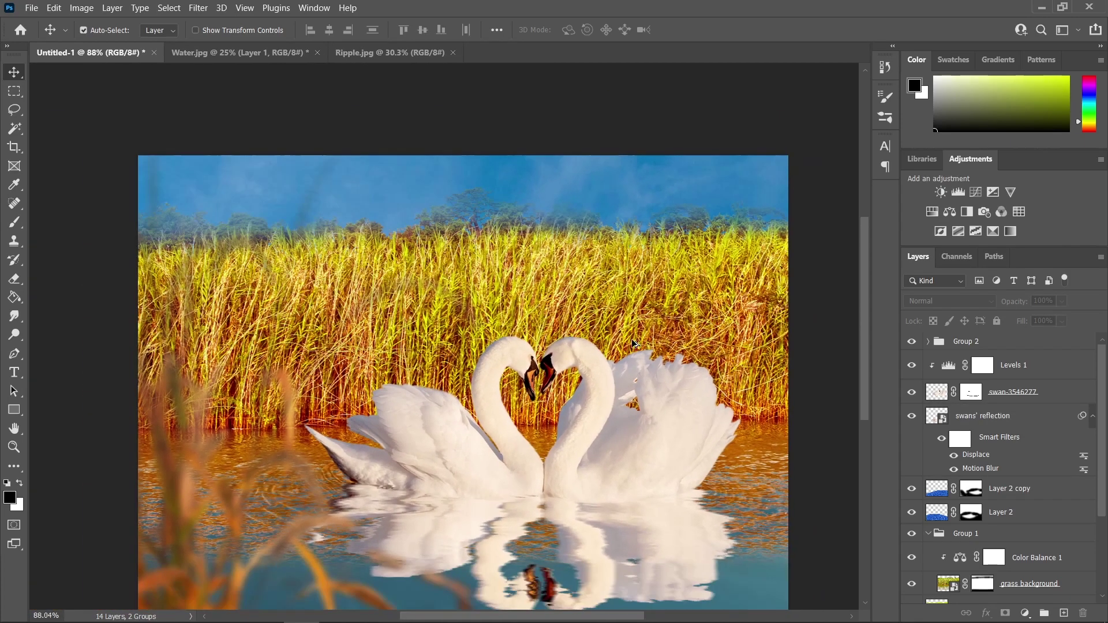
left_click_drag(604, 310, 599, 308)
- Open the Gaussian Blur filter for the grass background layer
left_click(571, 308)
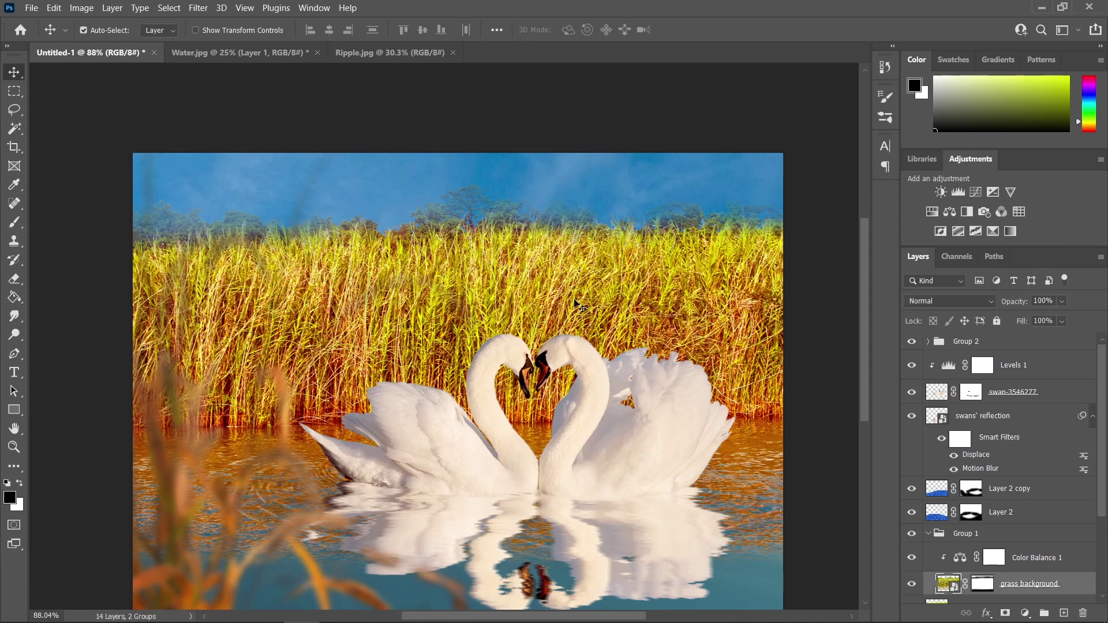
scroll(1037, 571, "down", 1)
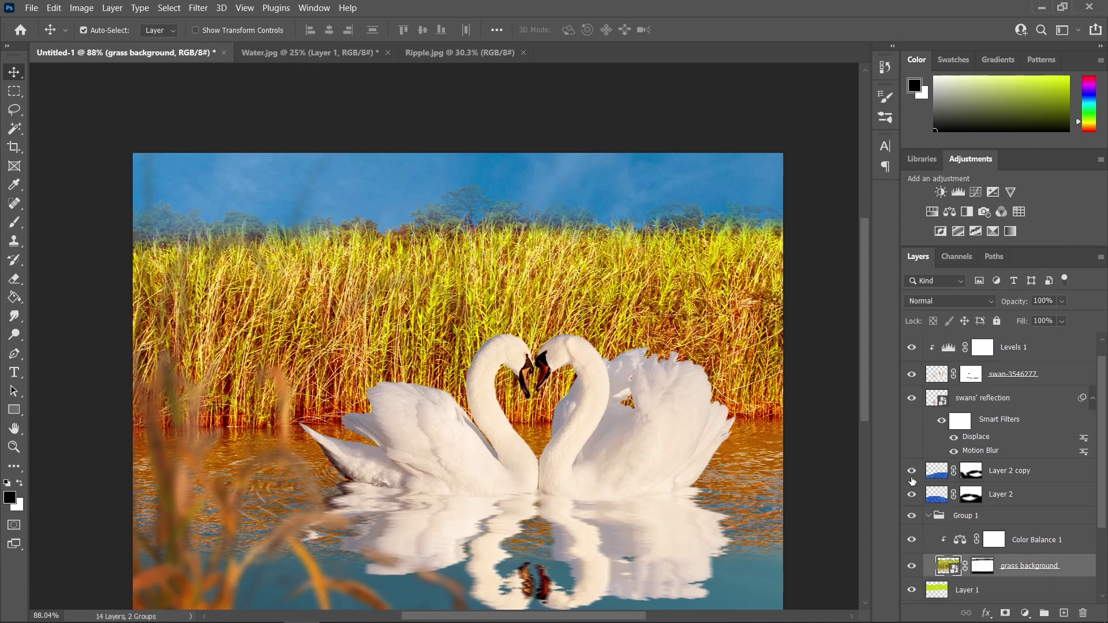
left_click(198, 7)
mouse_move(236, 179)
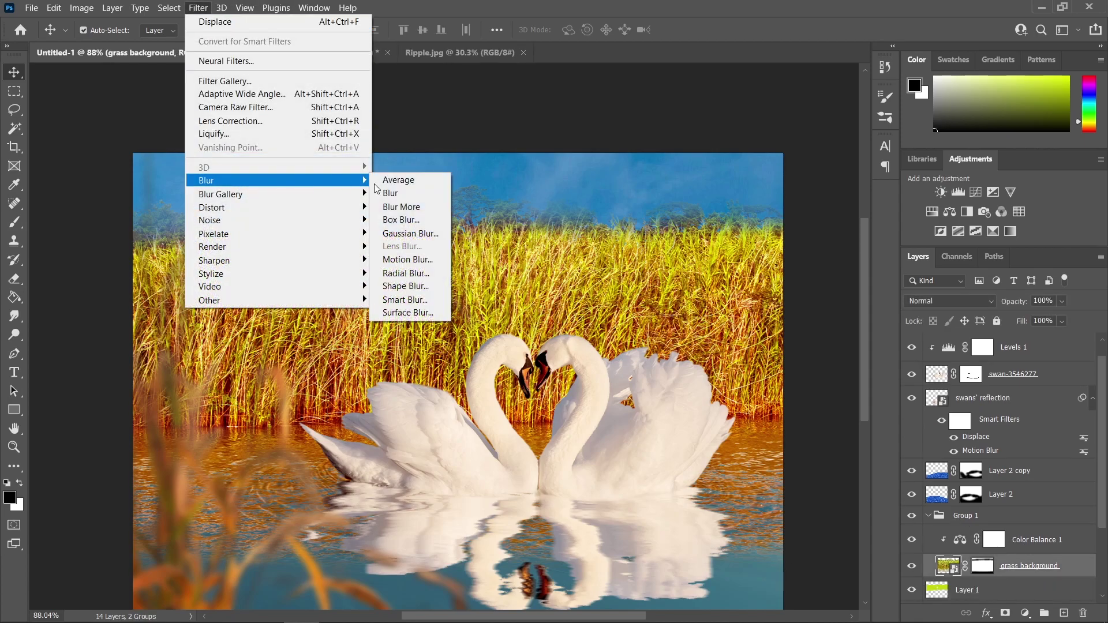
left_click(407, 234)
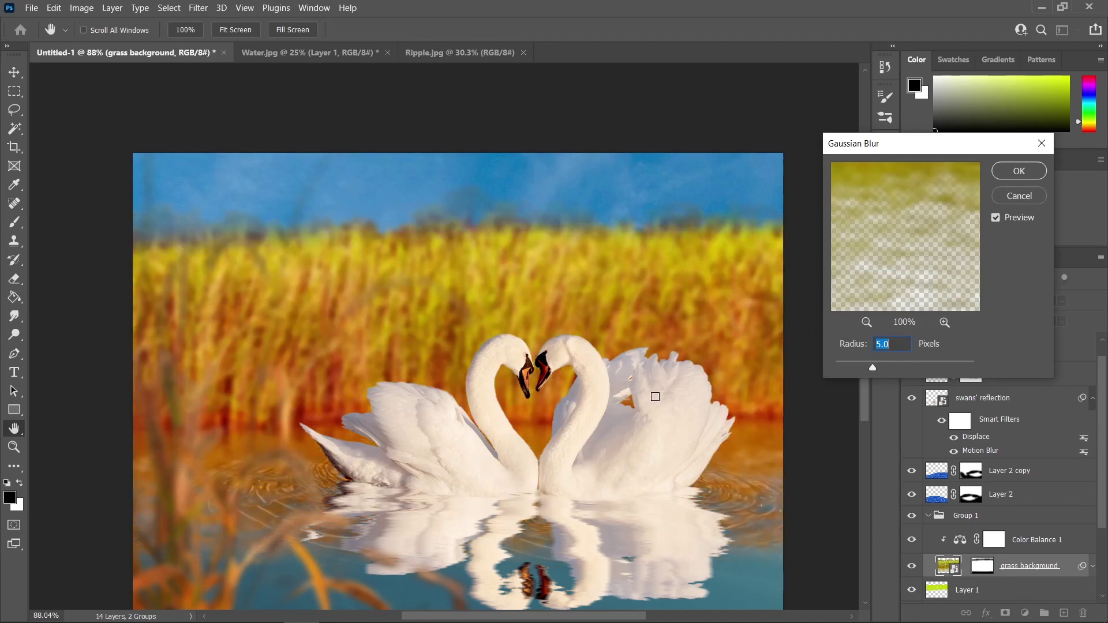
- Apply a Gaussian Blur with a 5-pixel radius to the grass background layer and to the sky layer
left_click(1017, 169)
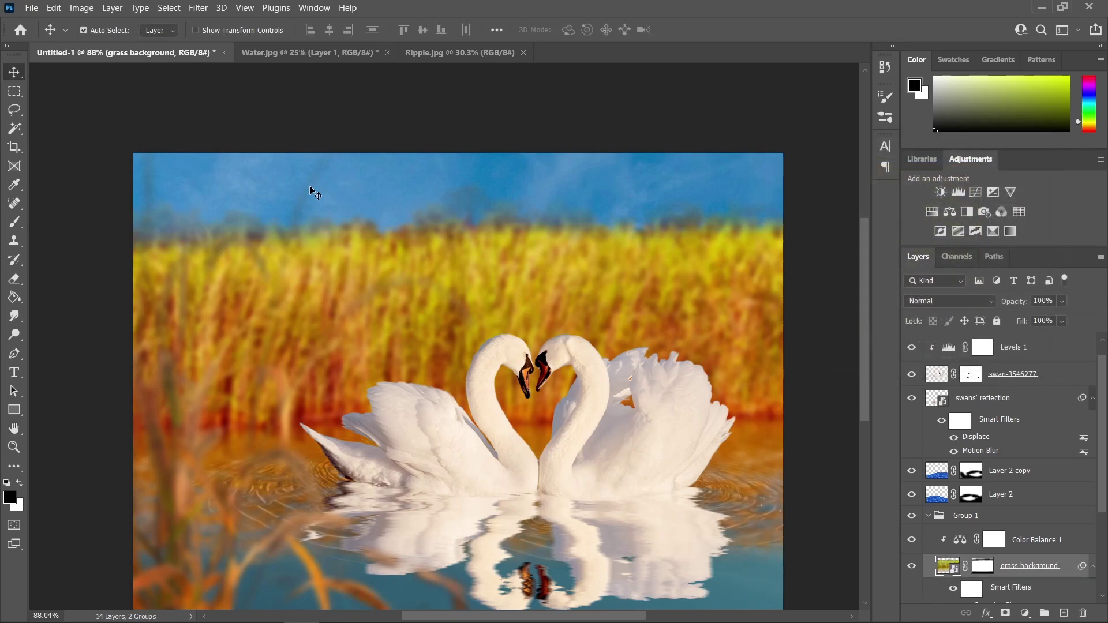
left_click(382, 172)
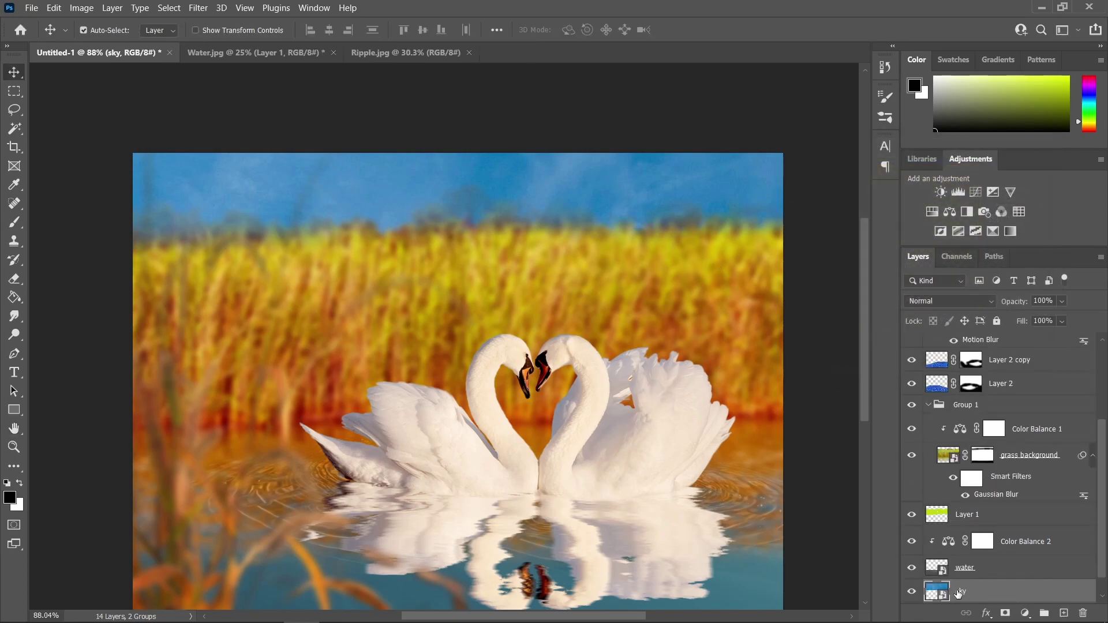
left_click(198, 8)
mouse_move(209, 183)
left_click(410, 233)
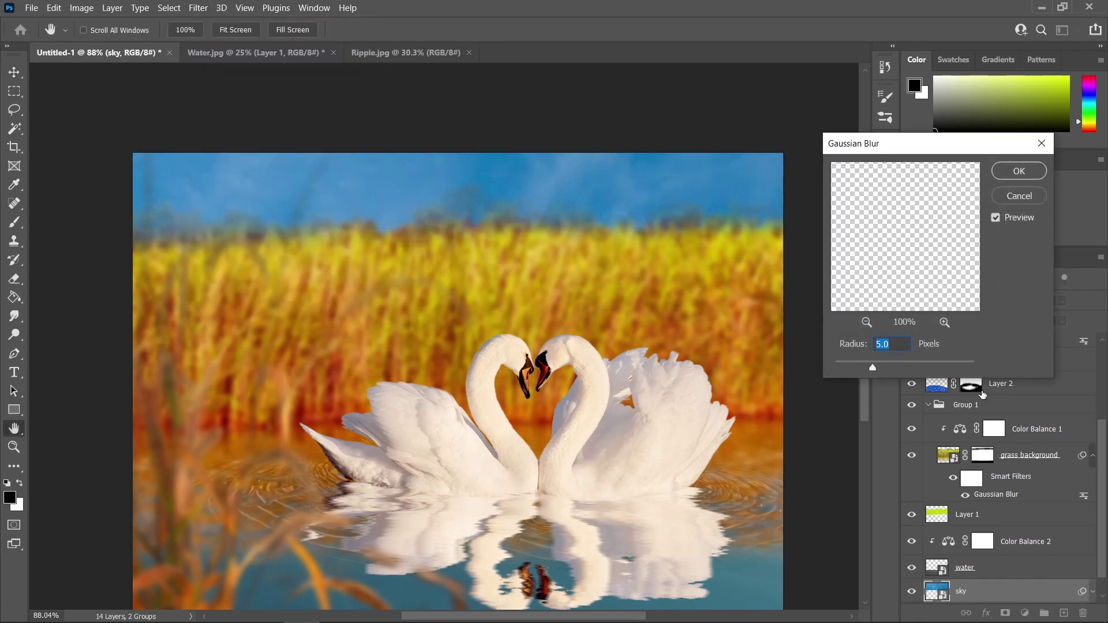
left_click(1020, 171)
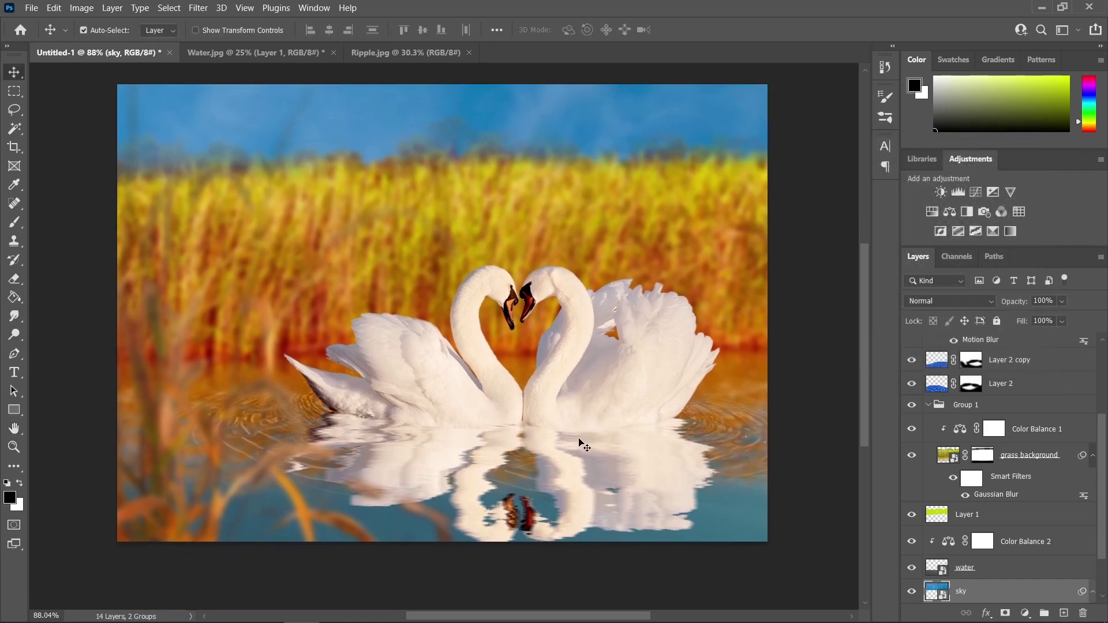
- Add a new layer directly above the swans' reflection layer and name it "shadows"
scroll(536, 427, "down", 1)
scroll(422, 439, "up", 8)
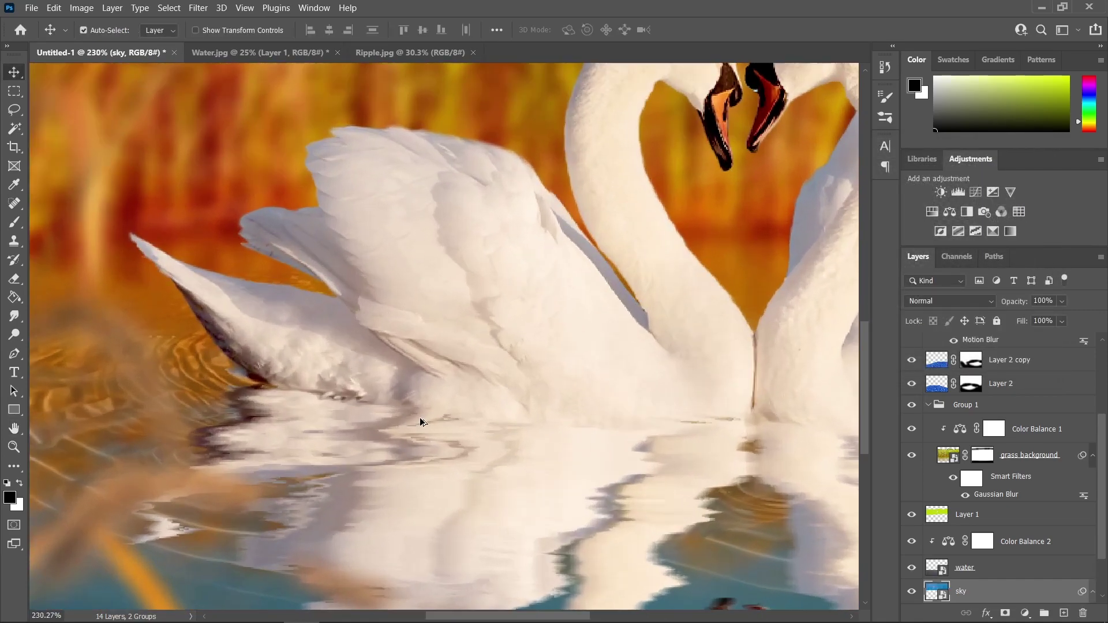
scroll(463, 383, "right", 2)
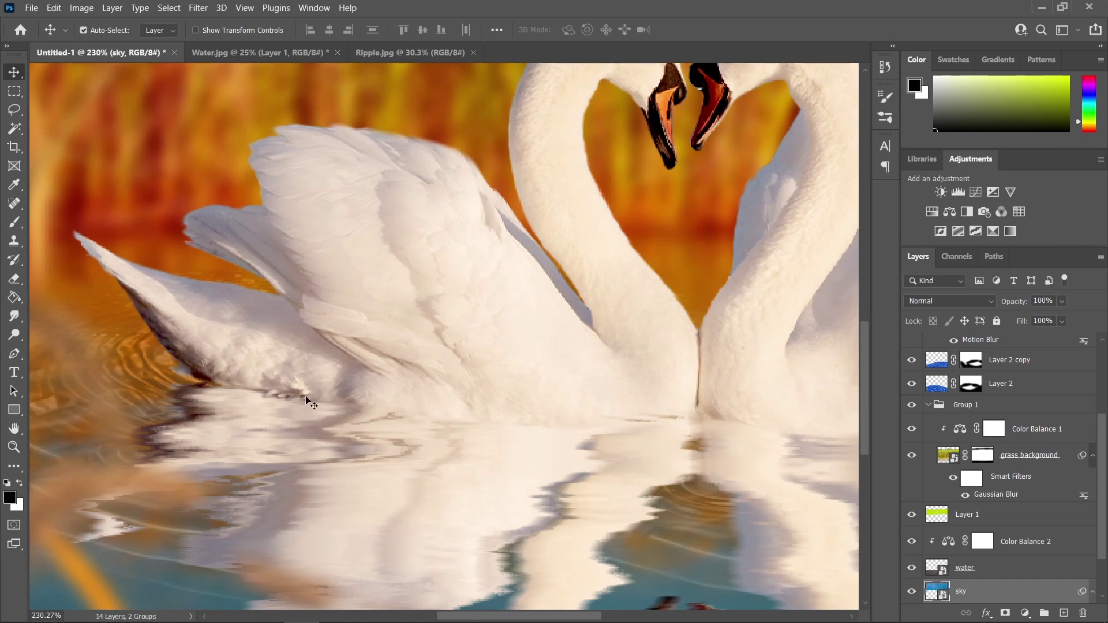
left_click_drag(418, 400, 407, 409)
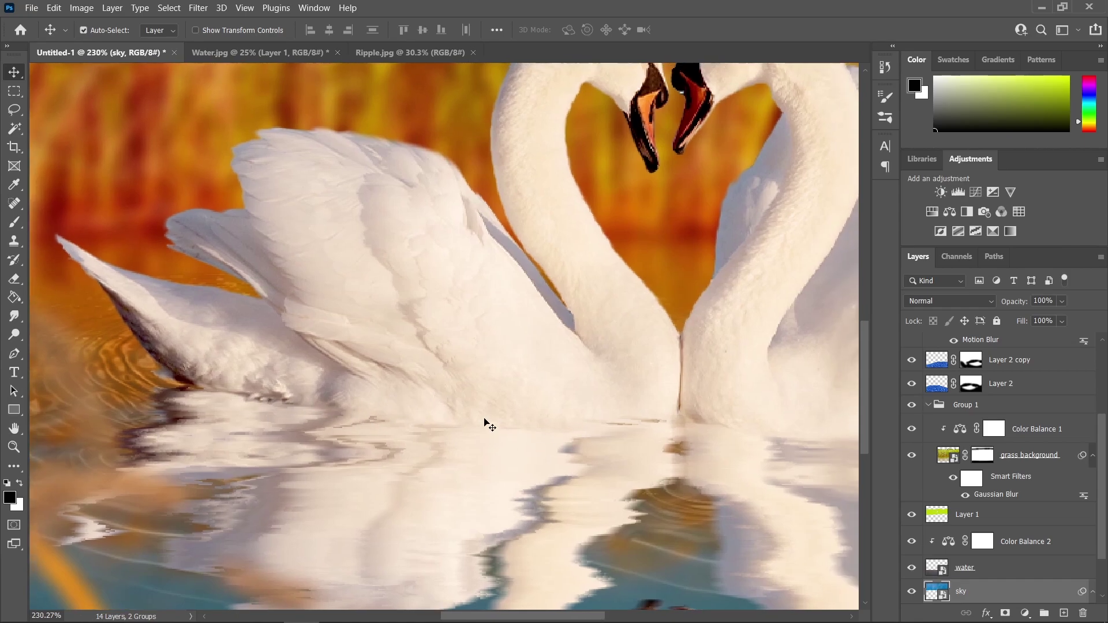
left_click_drag(462, 342, 460, 339)
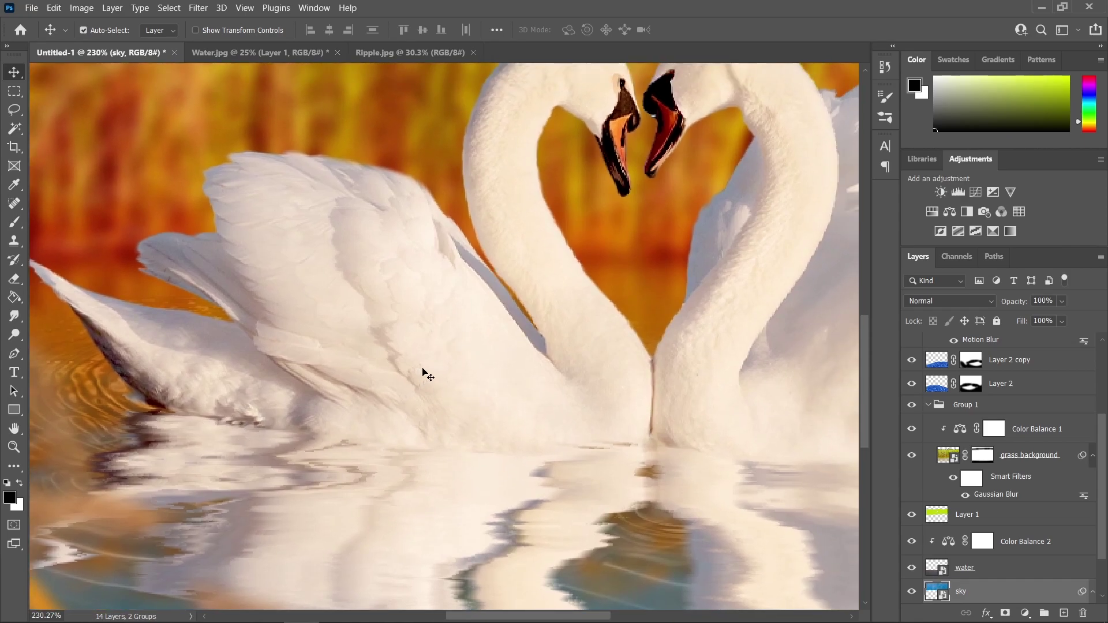
left_click(583, 374)
scroll(511, 378, "up", 1)
scroll(1004, 410, "up", 2)
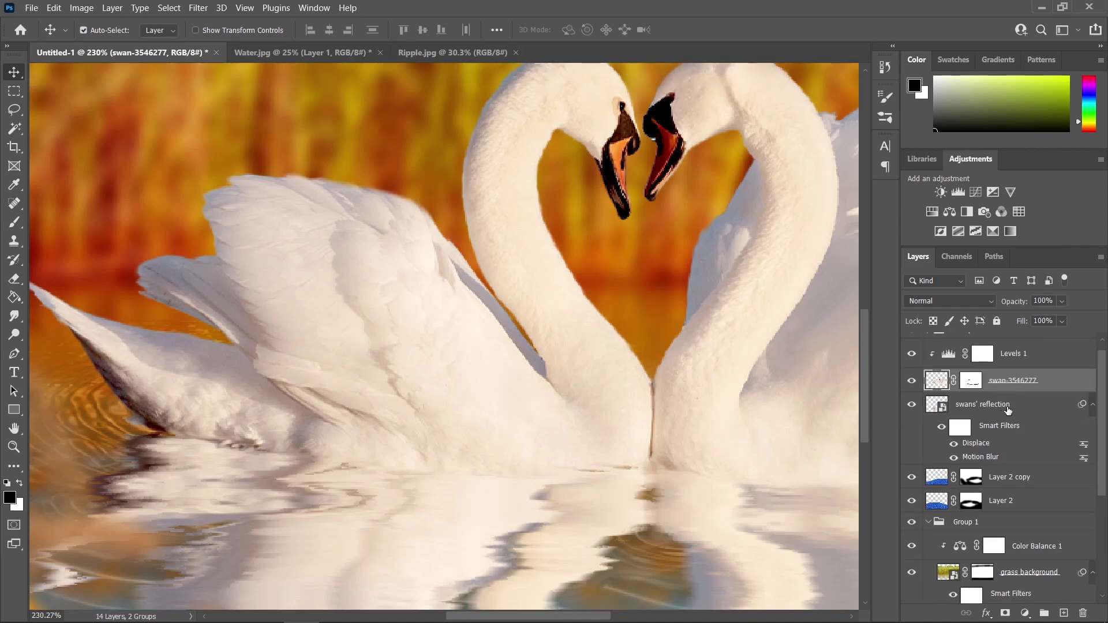
left_click(1013, 408)
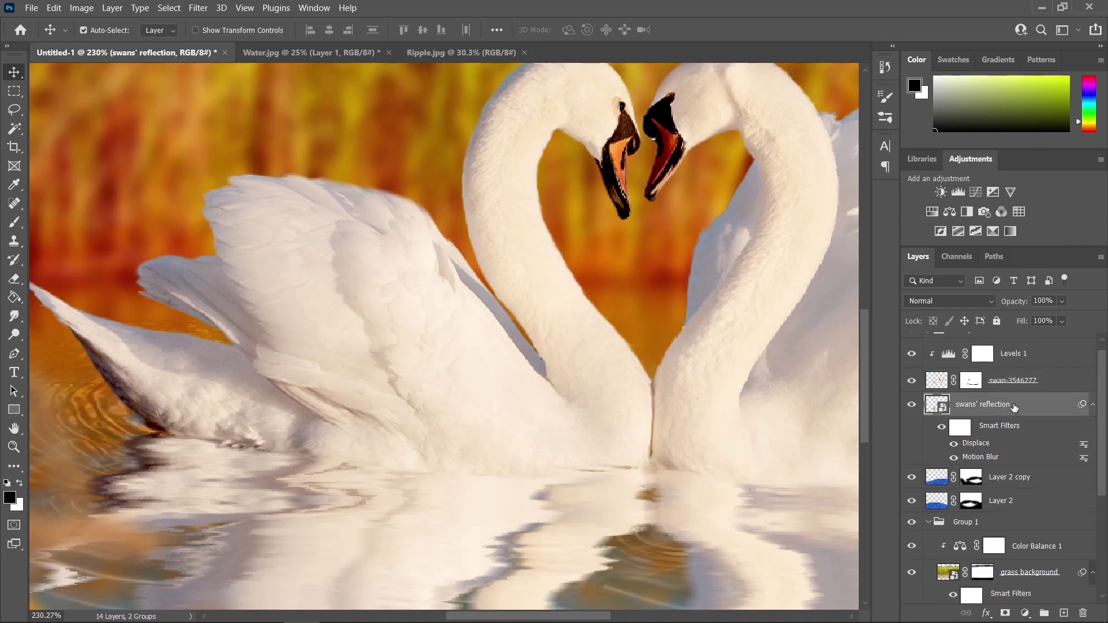
left_click(1064, 613)
double_click(967, 404)
type("shadows")
key("Return")
- Paint soft black shadows along the waterline beneath both swans with the Brush at 4% flow
left_click(14, 222)
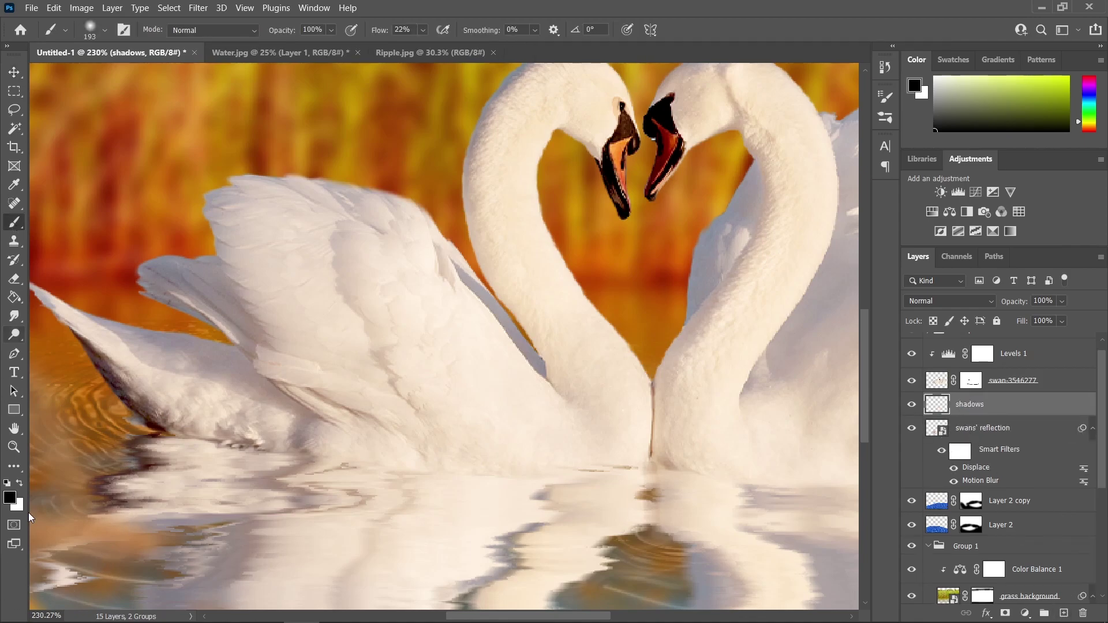
left_click_drag(338, 404, 226, 420)
type("4")
key("Return")
mouse_move(404, 473)
left_mouse_down()
mouse_move(388, 430)
mouse_move(445, 425)
left_mouse_up()
left_click_drag(521, 430, 350, 421)
mouse_move(209, 397)
left_mouse_down()
mouse_move(199, 396)
mouse_move(264, 406)
left_mouse_up()
mouse_move(312, 432)
left_mouse_down()
mouse_move(349, 420)
mouse_move(155, 375)
left_mouse_up()
scroll(692, 439, "down", 2)
left_click_drag(716, 441, 394, 445)
left_click_drag(404, 450, 673, 423)
scroll(311, 433, "down", 1)
left_click_drag(311, 433, 532, 423)
scroll(1031, 418, "up", 1)
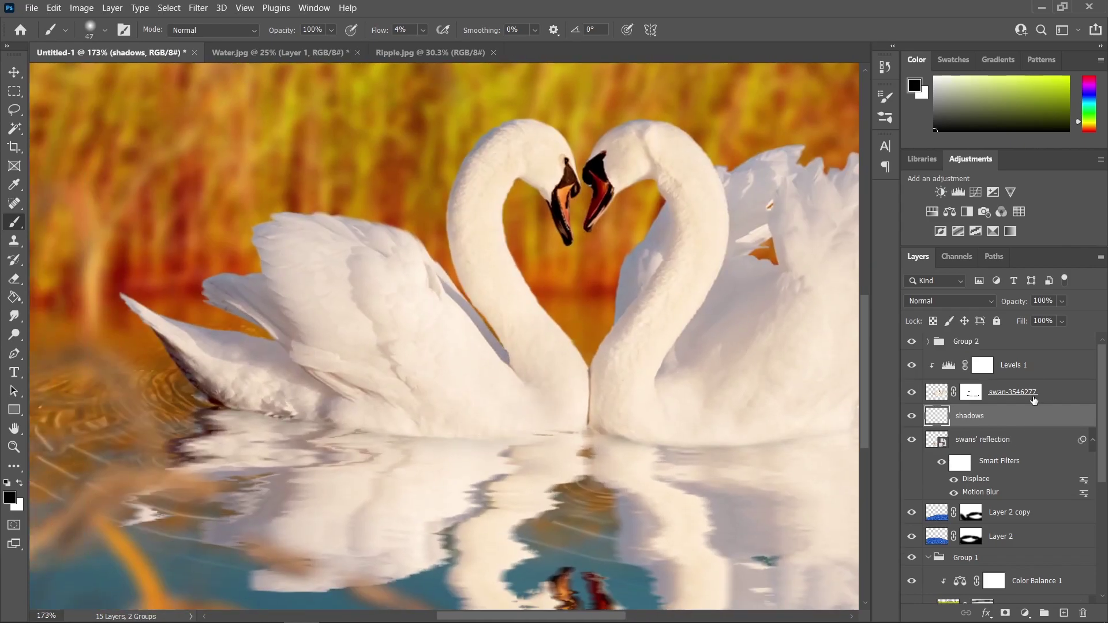
- Add a new empty layer directly above the Levels 1 adjustment
left_click(1035, 368)
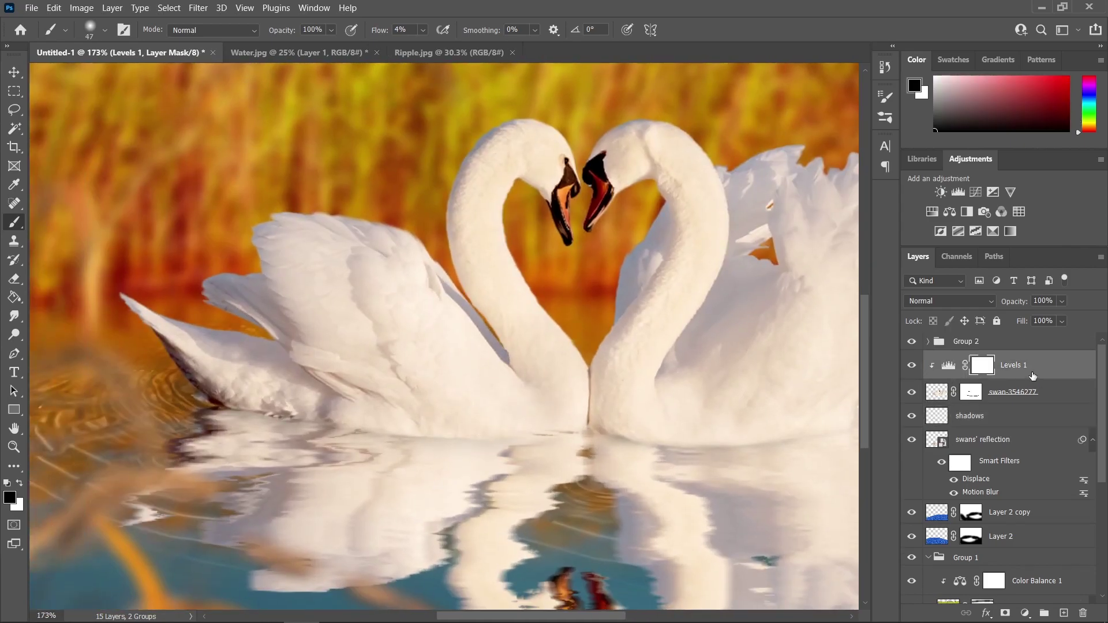
left_click(1064, 613)
scroll(560, 420, "up", 1)
- Try painting black shading along the left swan's lower edge with the 4% flow brush
left_click_drag(521, 437, 278, 430)
key("ctrl+z")
left_click_drag(423, 444, 441, 445)
left_click_drag(327, 450, 266, 428)
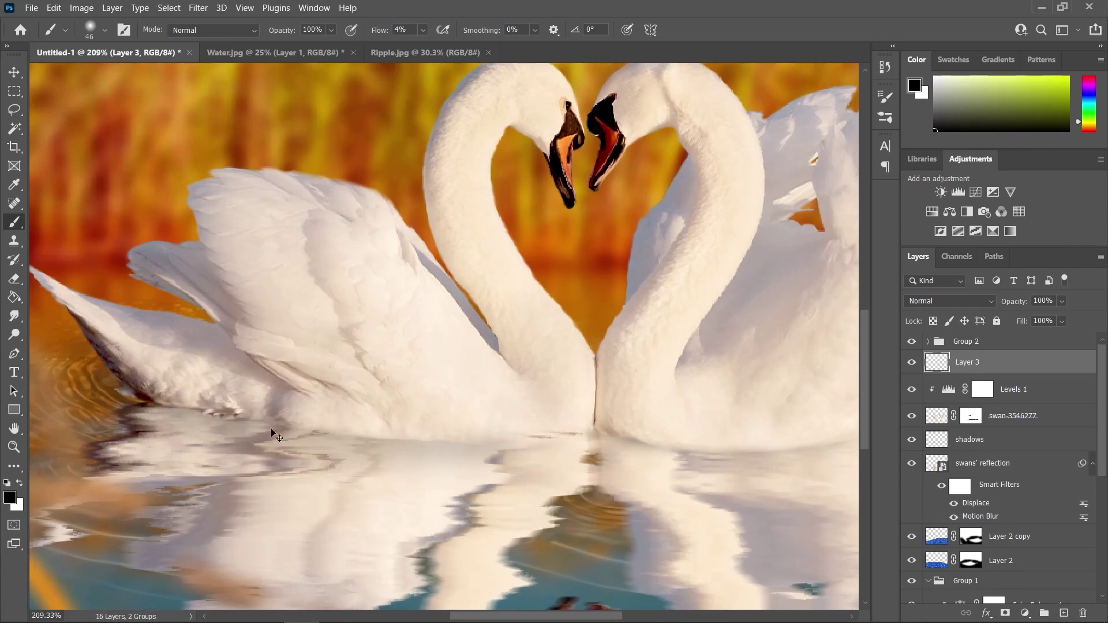
key("ctrl+z")
- Lower the brush flow to 2% and paint faint black shading along the left swan's lower body
left_click(403, 29)
type("2")
key("Return")
left_click_drag(438, 442, 300, 431)
scroll(288, 393, "down", 4)
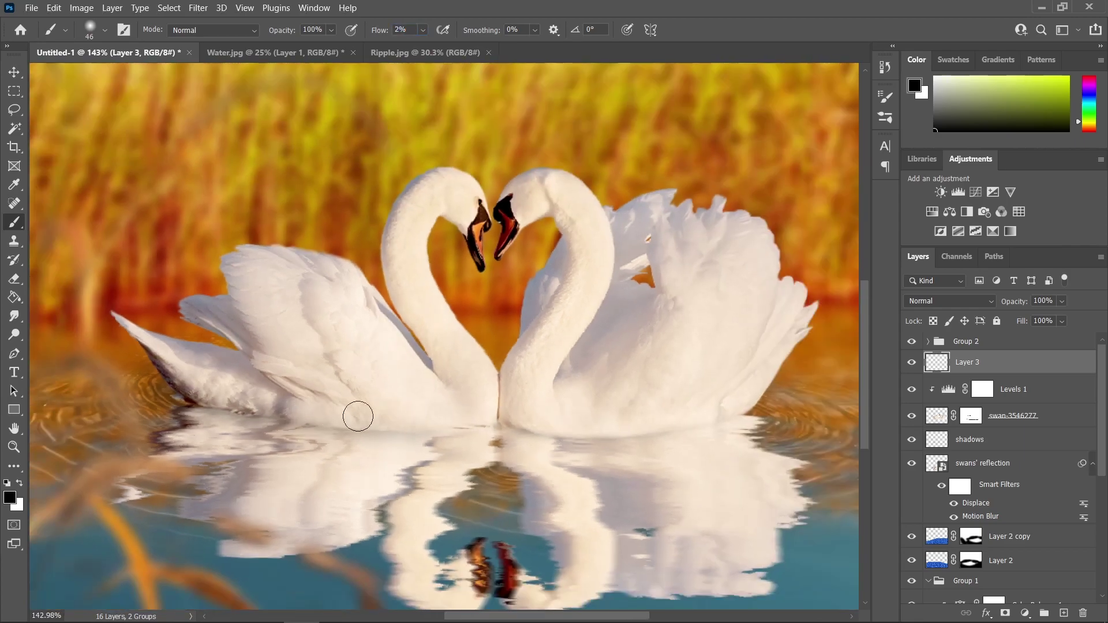
left_click_drag(492, 407, 445, 402)
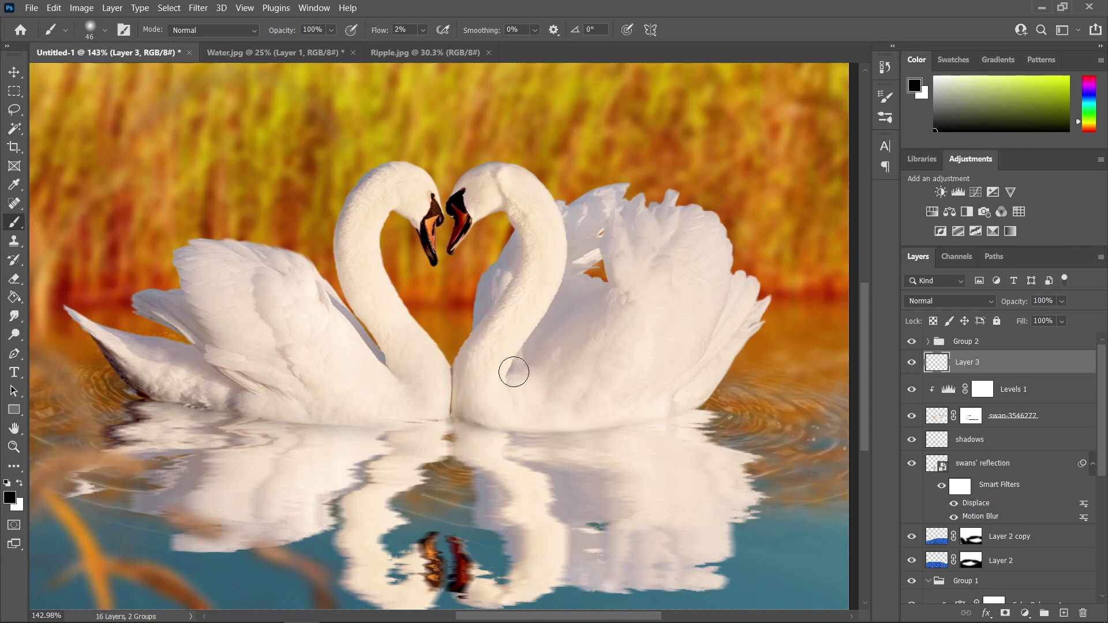
scroll(536, 376, "down", 2)
scroll(558, 384, "up", 1)
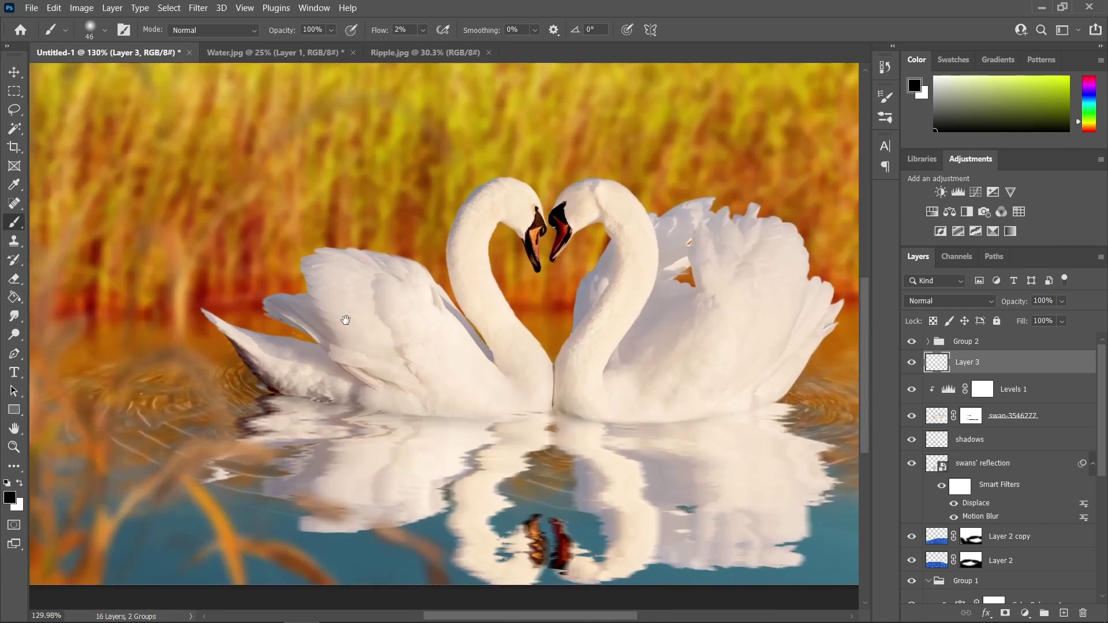
mouse_move(344, 317)
left_mouse_down()
mouse_move(495, 358)
mouse_move(452, 374)
mouse_move(362, 334)
left_mouse_up()
key("v")
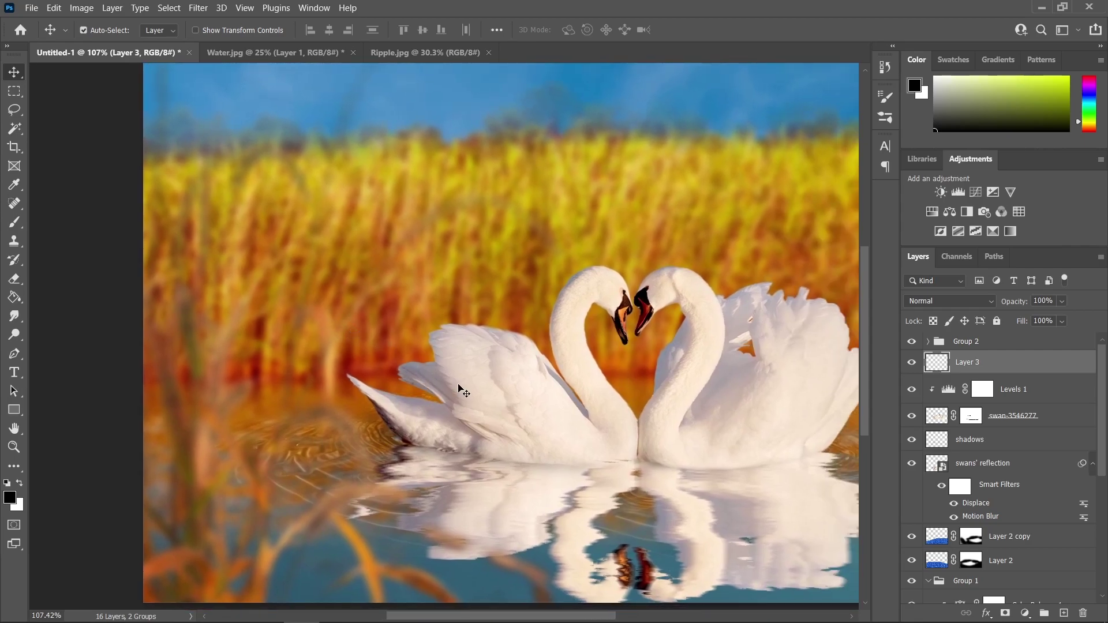
- Add a new layer and place it between Group 1 and Layer 2, outside the group
left_click(623, 231)
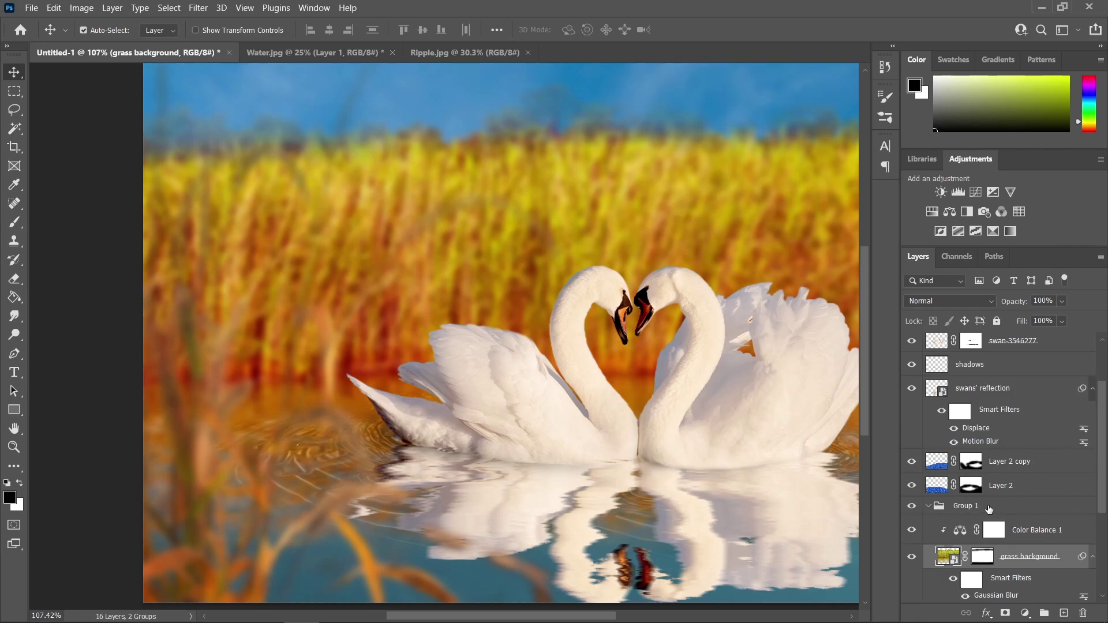
left_click(971, 508)
left_click(1063, 613)
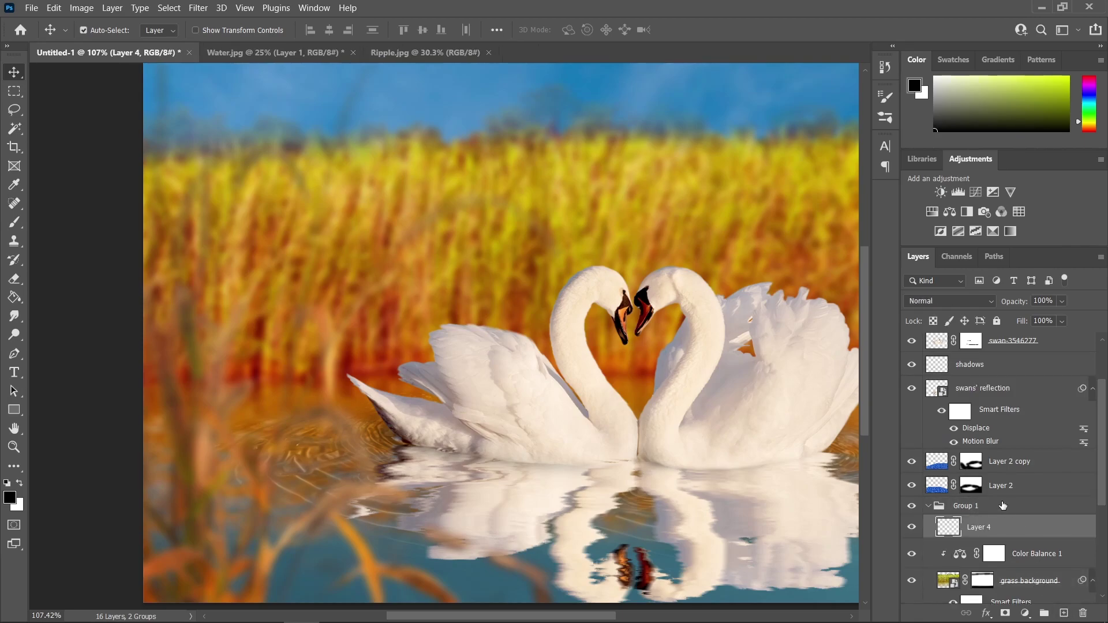
left_click_drag(994, 523, 999, 503)
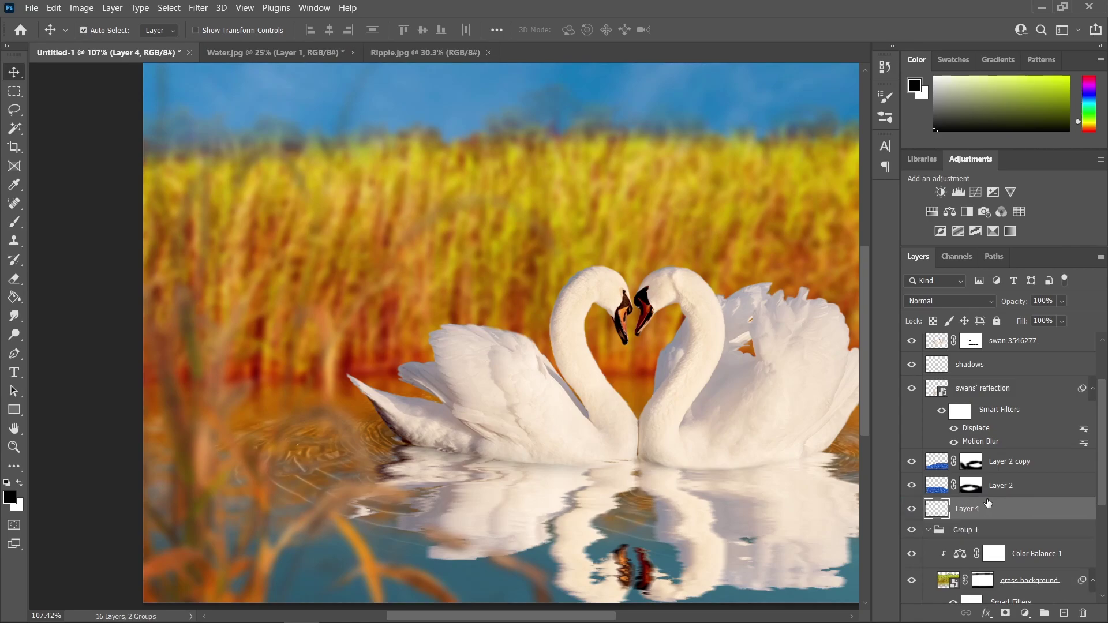
- Set the brush flow to 5% and paint broad, soft black shading over the reed base and shoreline beside the left swan
key("b")
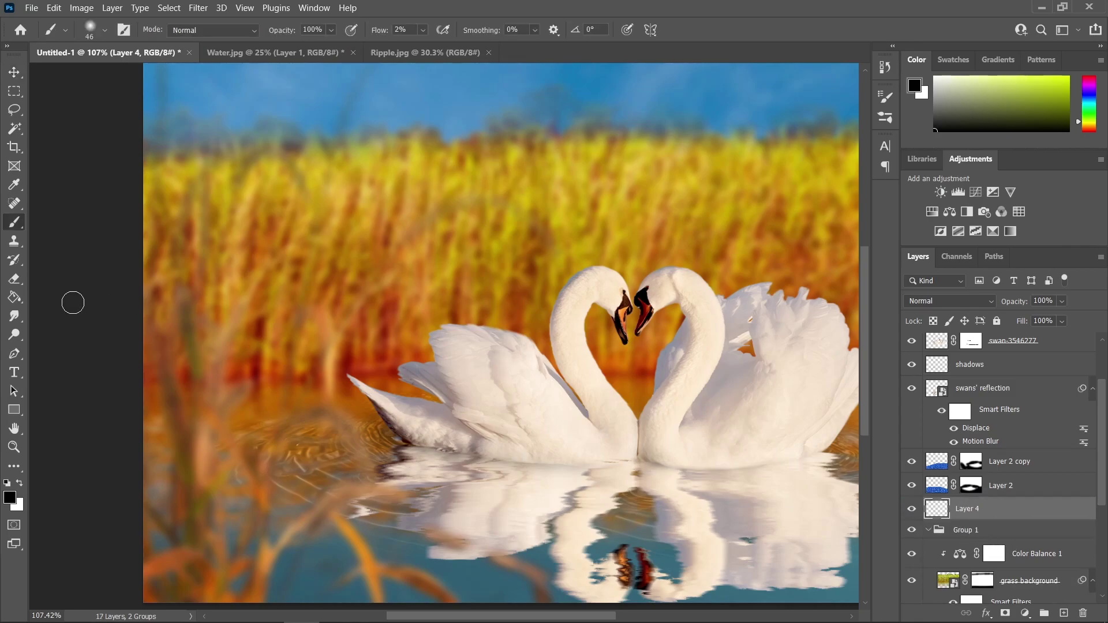
left_click(400, 30)
type("5")
left_click_drag(314, 319, 362, 324)
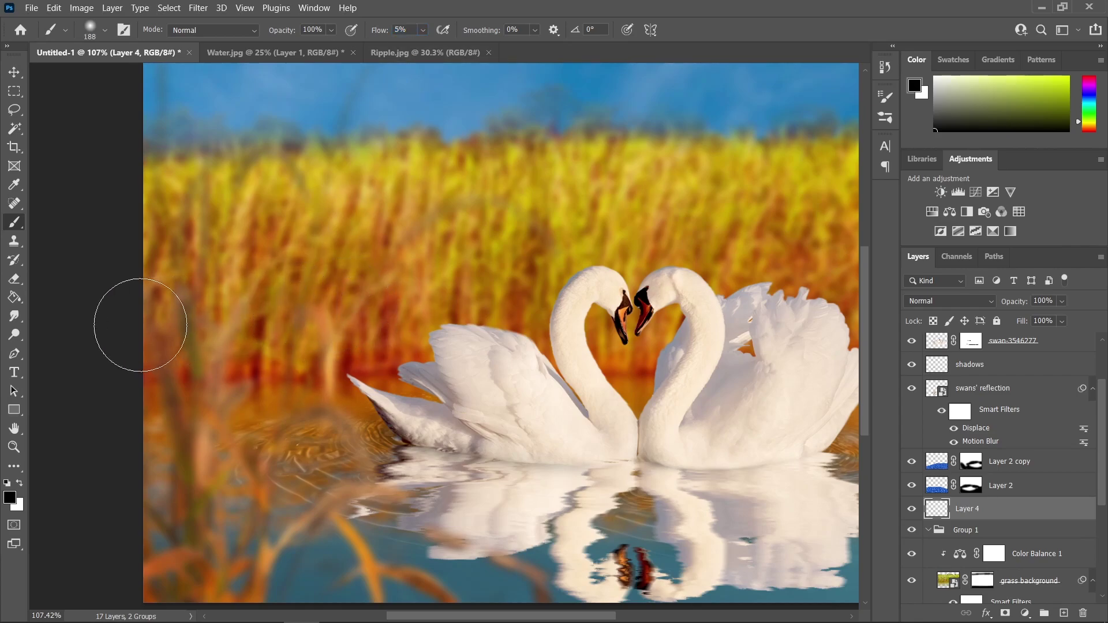
scroll(423, 390, "down", 1)
mouse_move(214, 358)
left_mouse_down()
mouse_move(381, 382)
mouse_move(306, 312)
mouse_move(222, 377)
left_mouse_up()
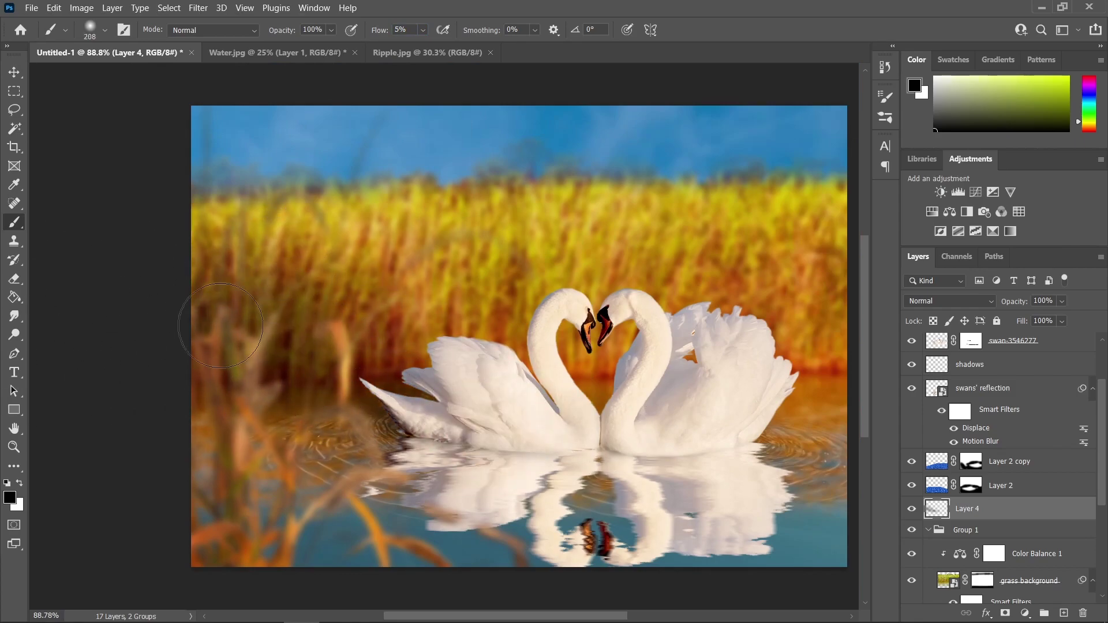
scroll(404, 346, "right", 2)
key("v")
scroll(456, 381, "down", 1)
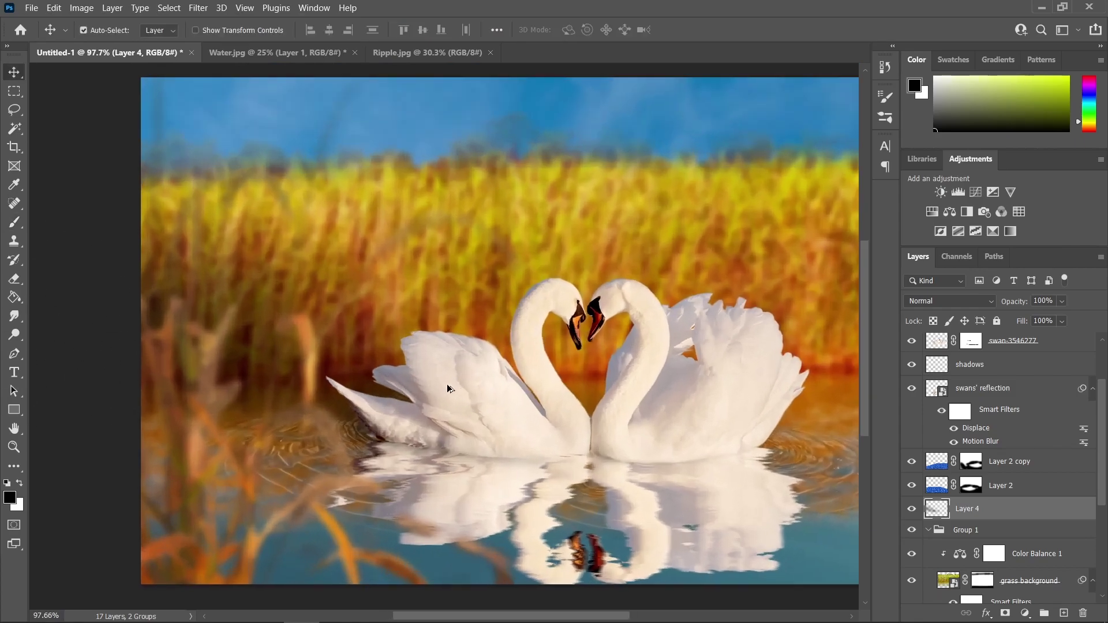
scroll(1046, 442, "up", 3)
scroll(783, 414, "up", 1)
scroll(1022, 407, "up", 1)
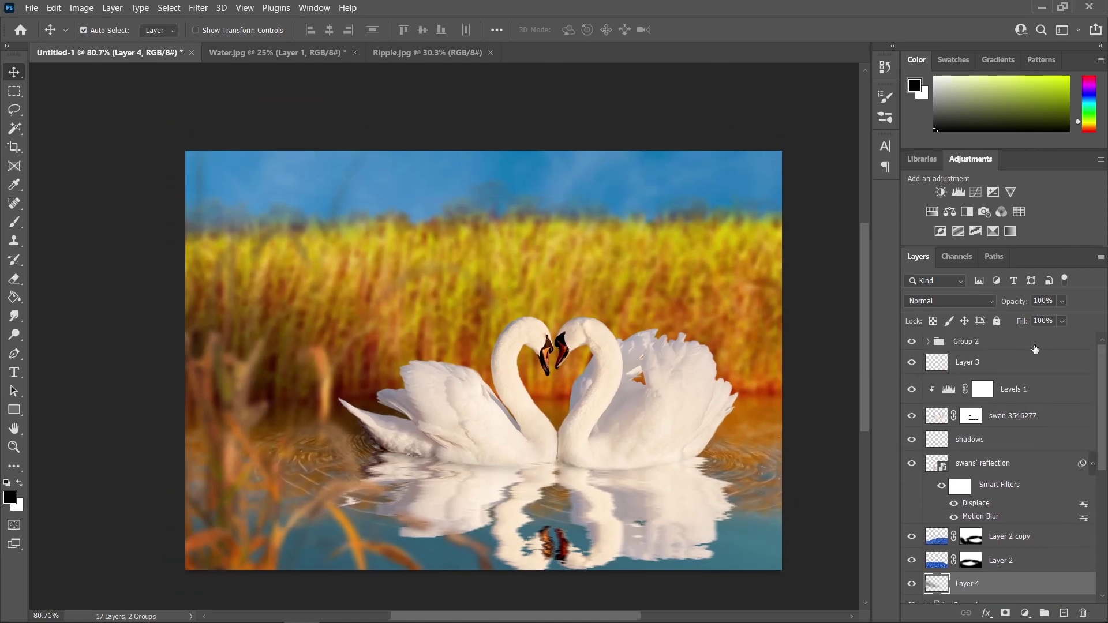
- Add a new layer above Group 2 in Soft Light mode and set up a white brush at 100% flow
left_click(1016, 343)
left_click(1064, 613)
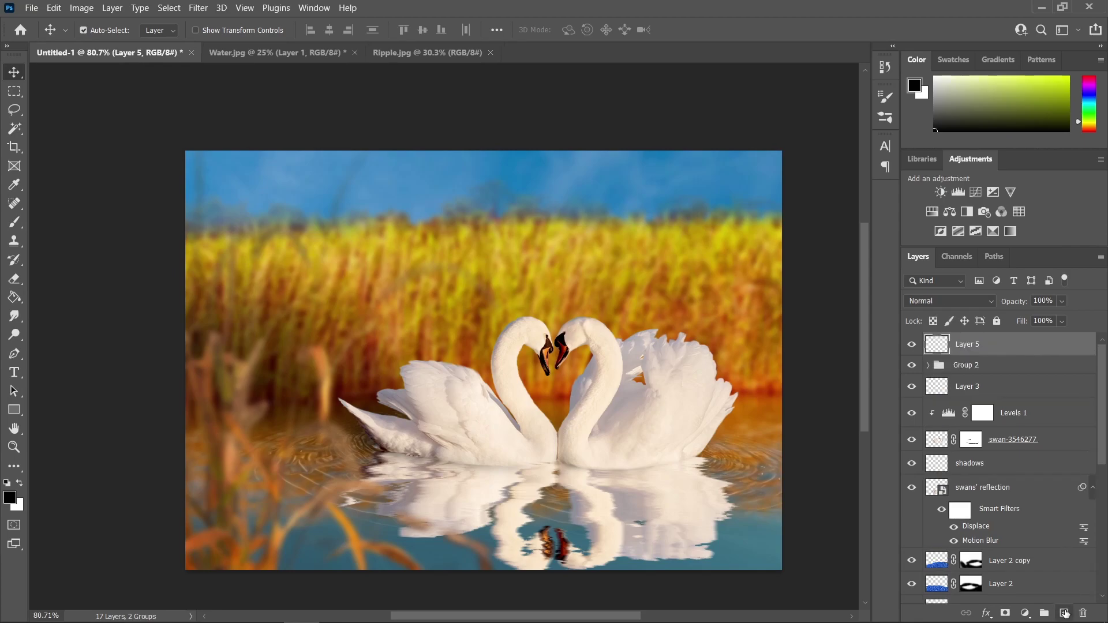
left_click(14, 223)
key("x")
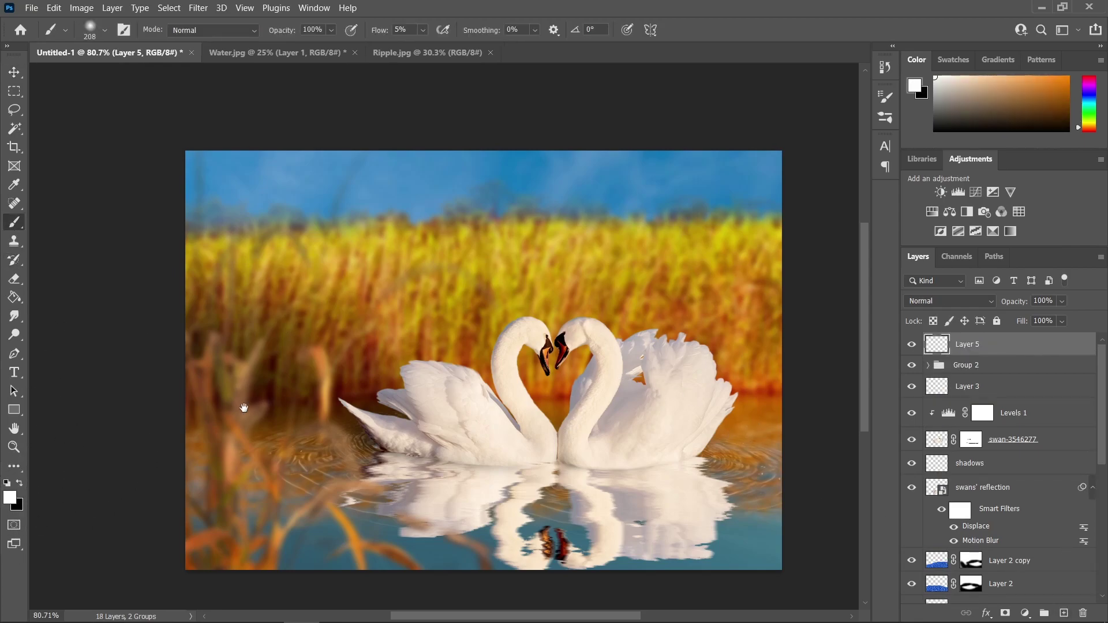
left_click_drag(300, 389, 220, 381)
left_click_drag(606, 455, 660, 455)
left_click(424, 29)
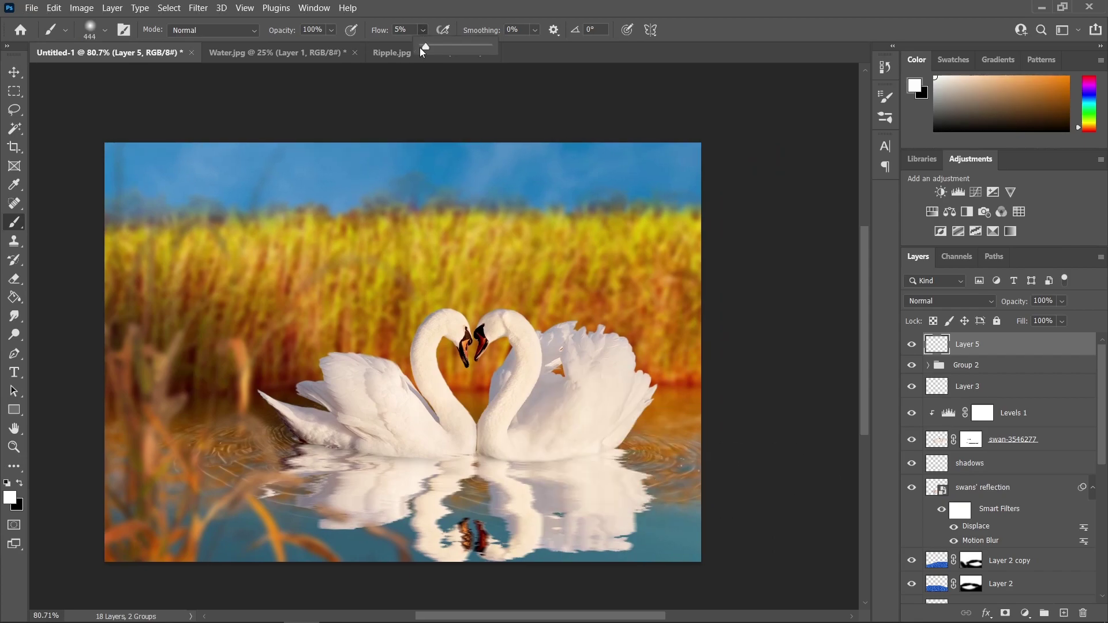
scroll(729, 415, "down", 2)
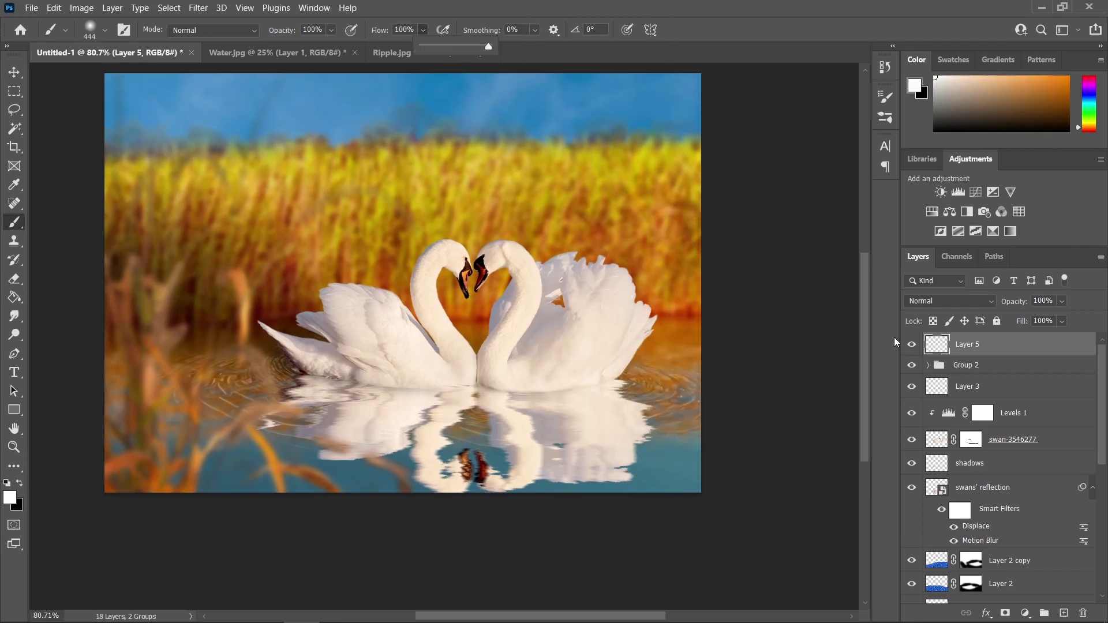
left_click(965, 303)
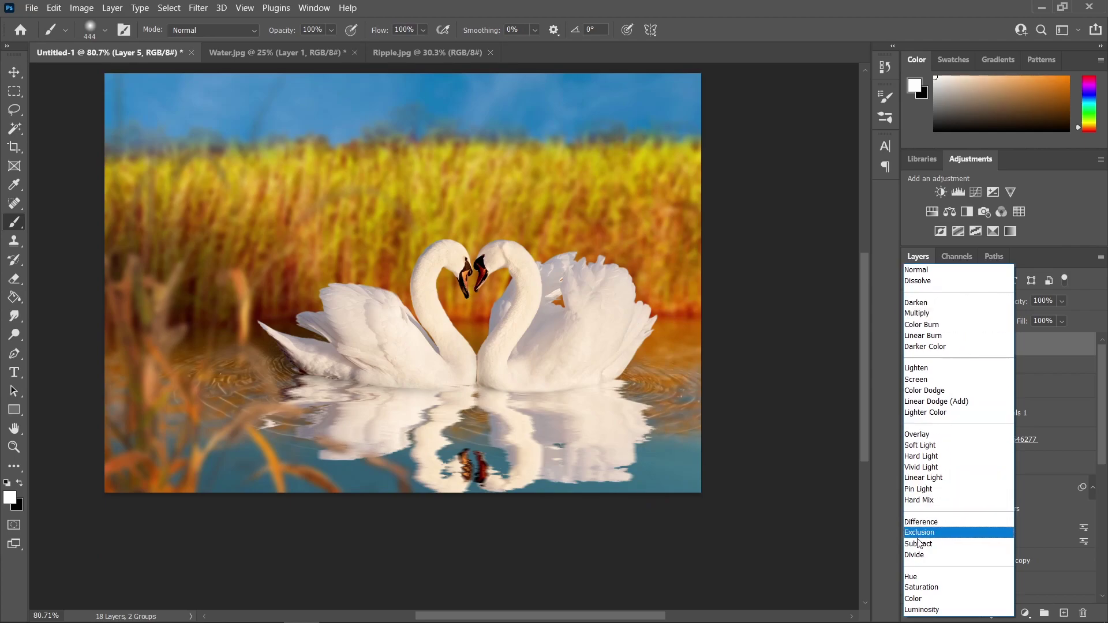
left_click(939, 446)
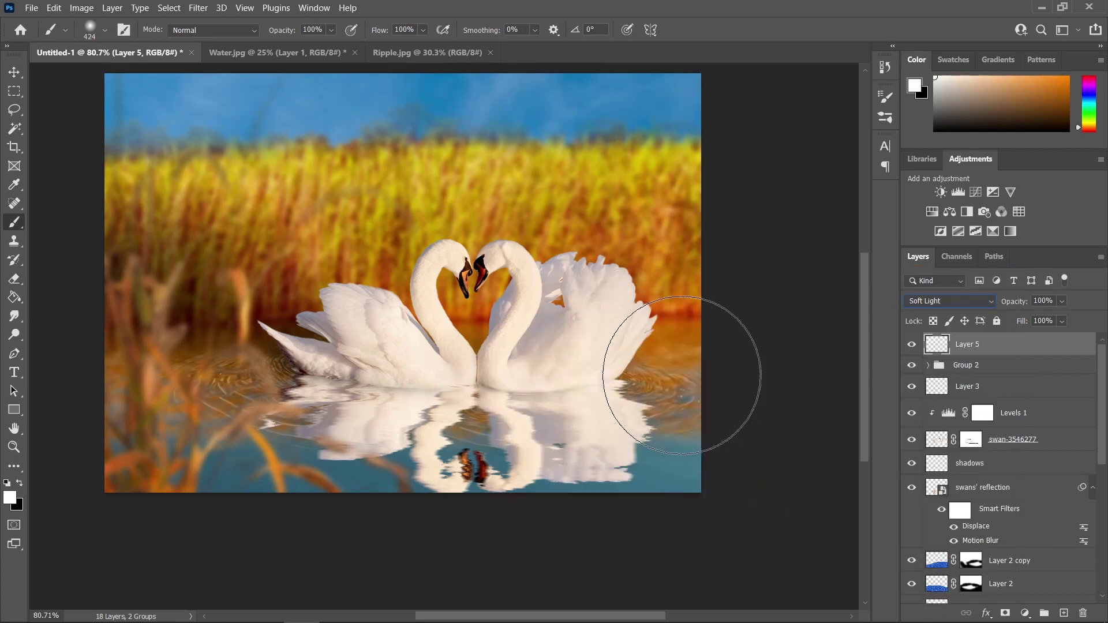
- Paint a large, soft white highlight over the water in the image's lower-right corner on the Soft Light layer
left_click_drag(668, 377, 815, 396)
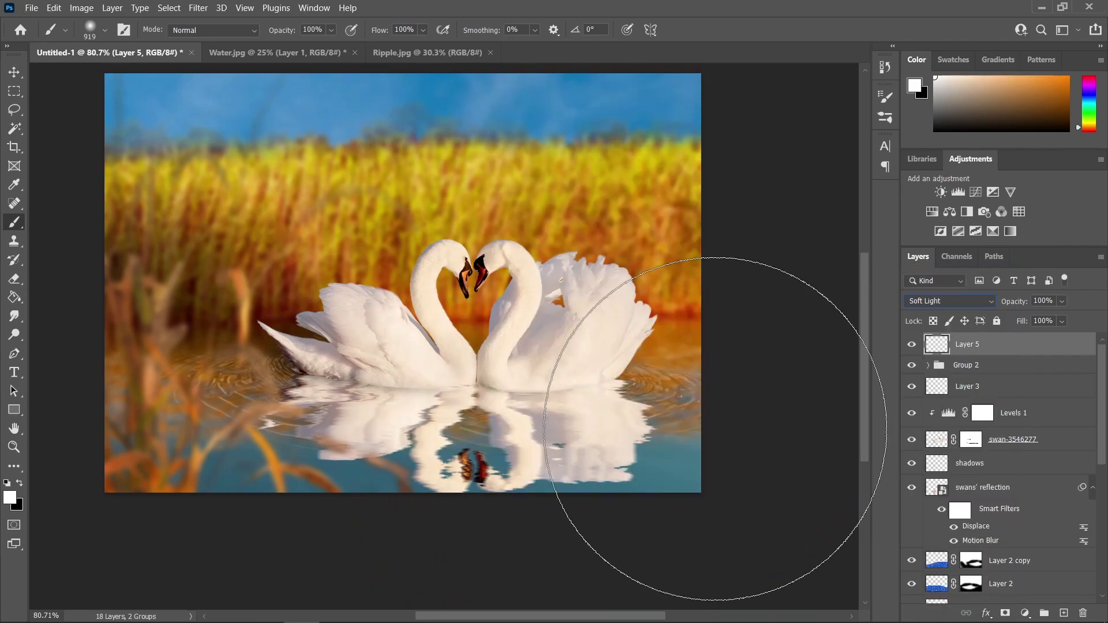
left_click(716, 429)
key("ctrl+z")
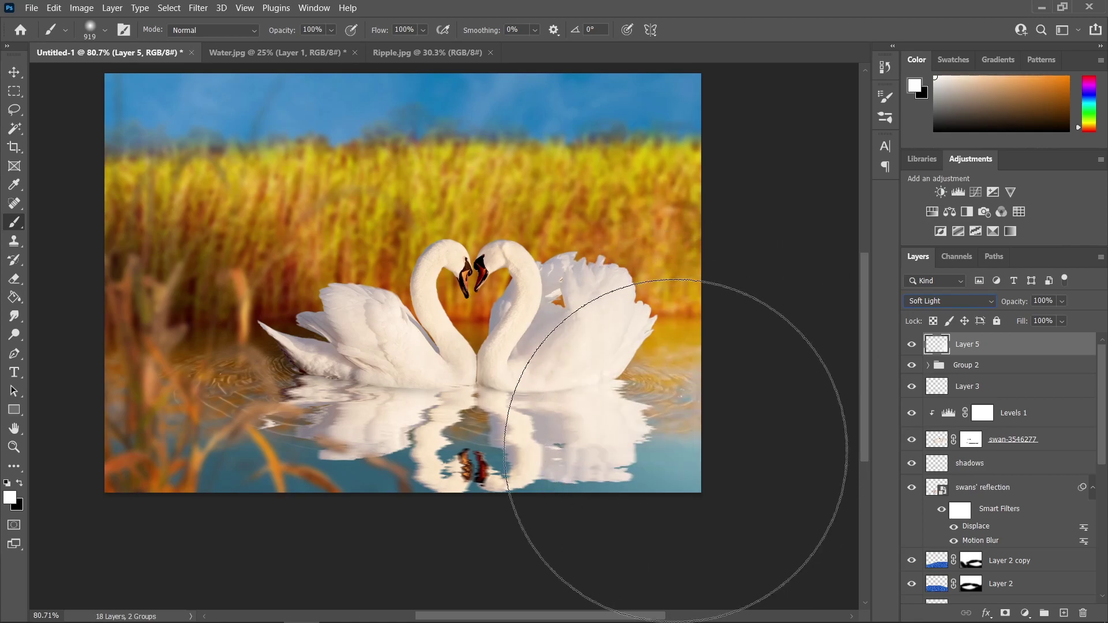
left_click_drag(612, 459, 545, 456)
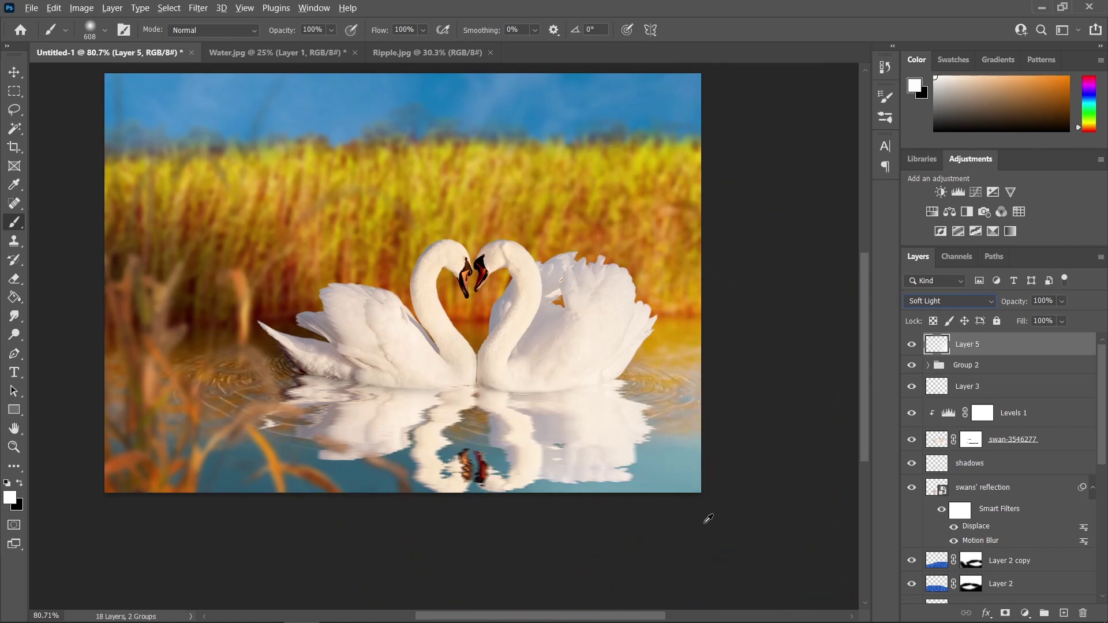
key("ctrl+minus")
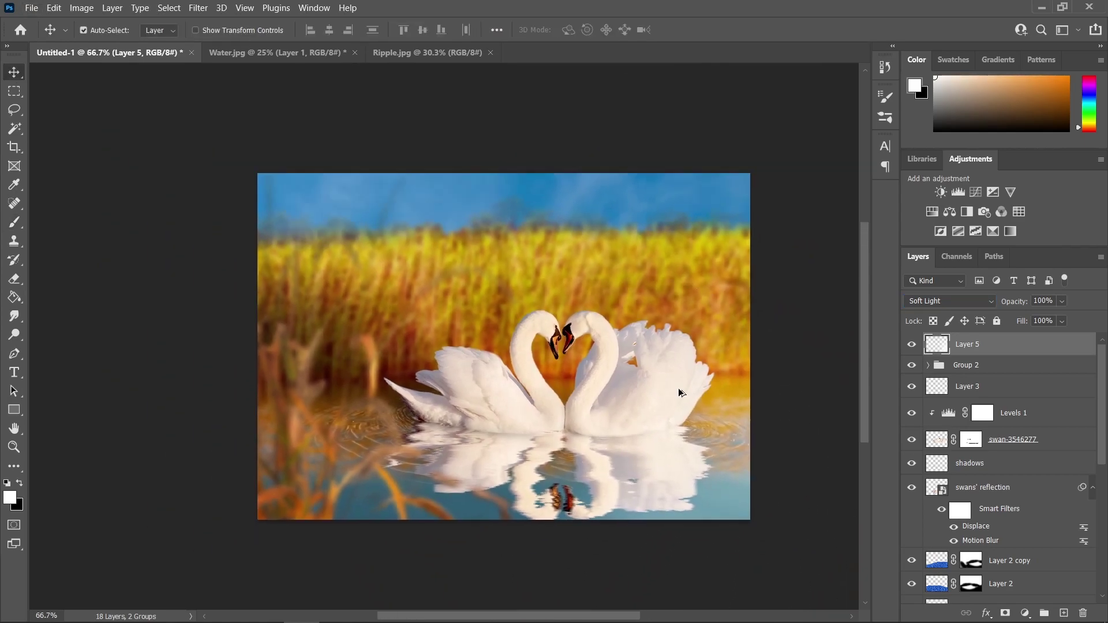
- Compare the image with and without the Layer 5 highlight, and reduce that layer's opacity to 80%
left_click(911, 344)
left_click(913, 345)
left_click(1062, 321)
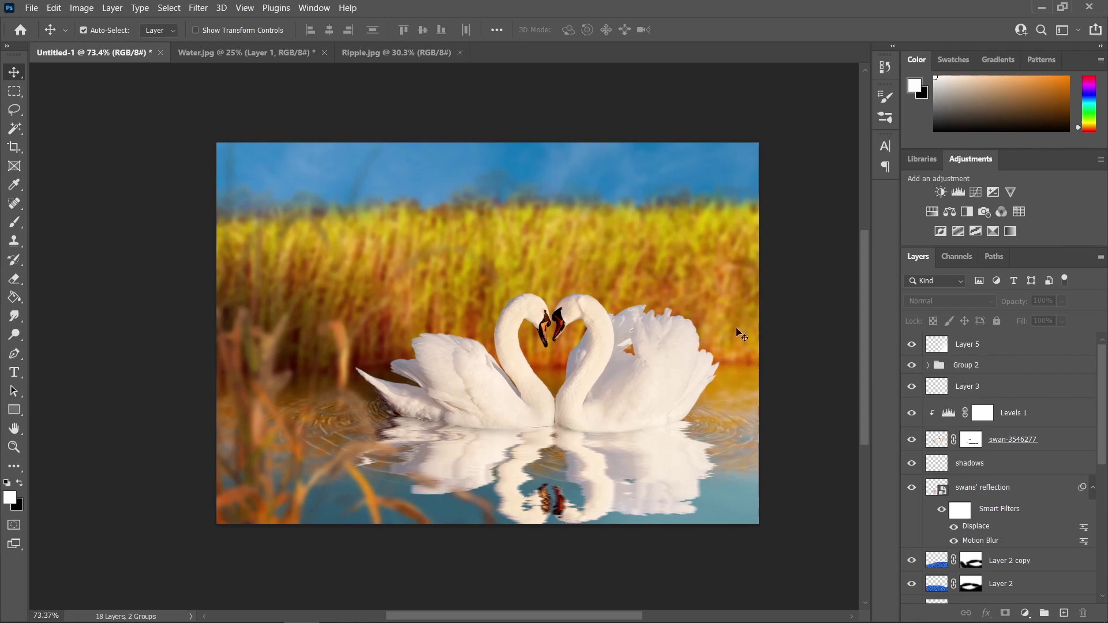
- Stamp all visible layers into a new layer above Layer 5 and convert it to a smart object
left_click(947, 347)
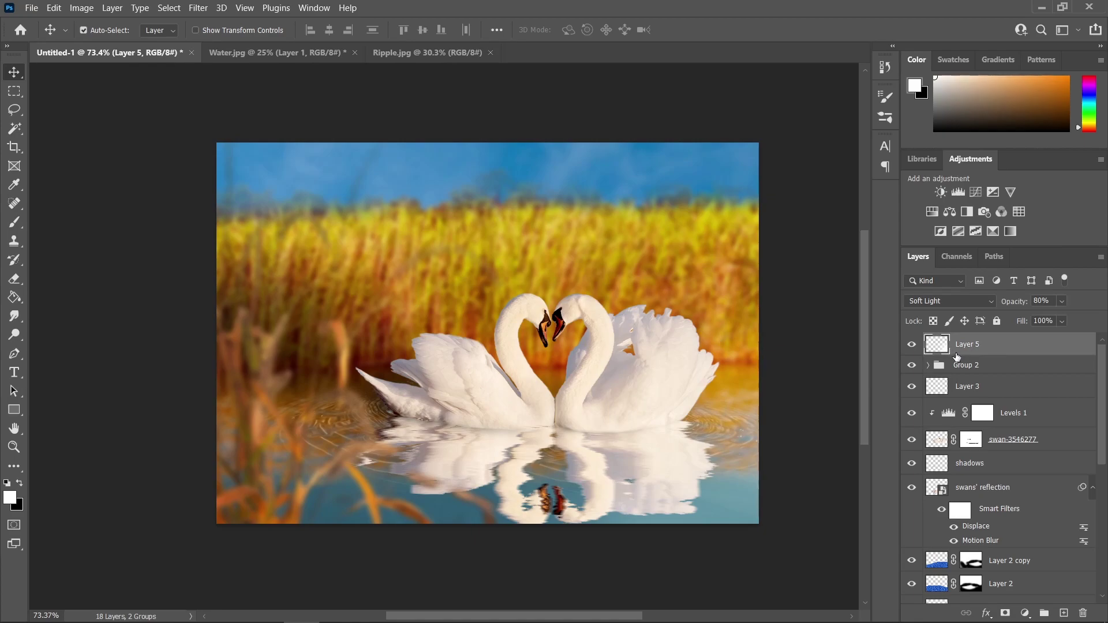
key("ctrl+alt+shift+e")
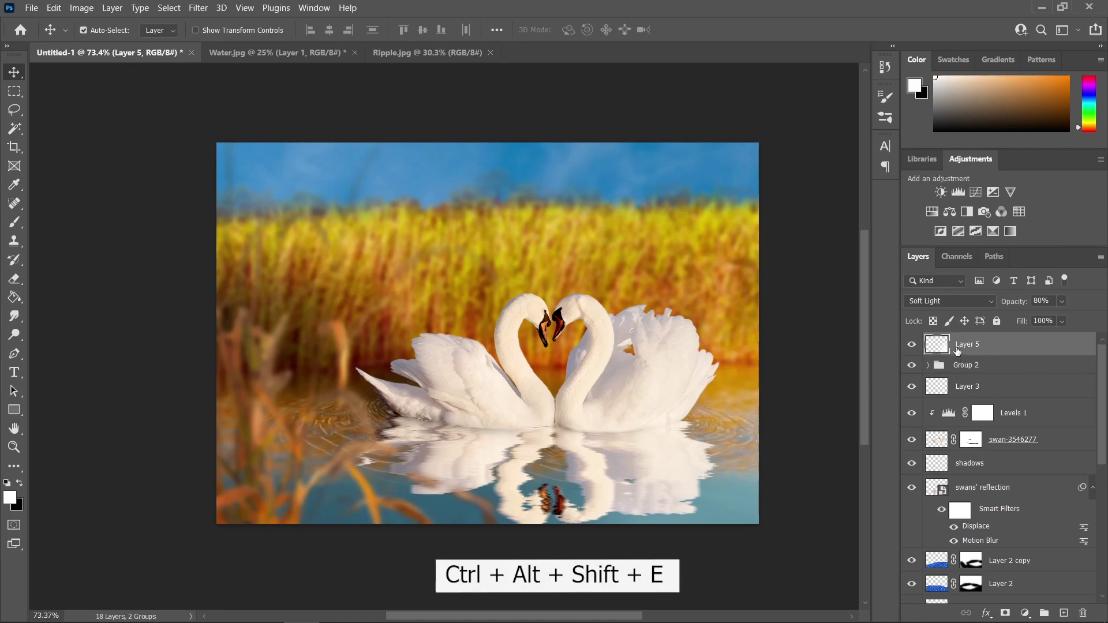
key("ctrl+alt+shift+e")
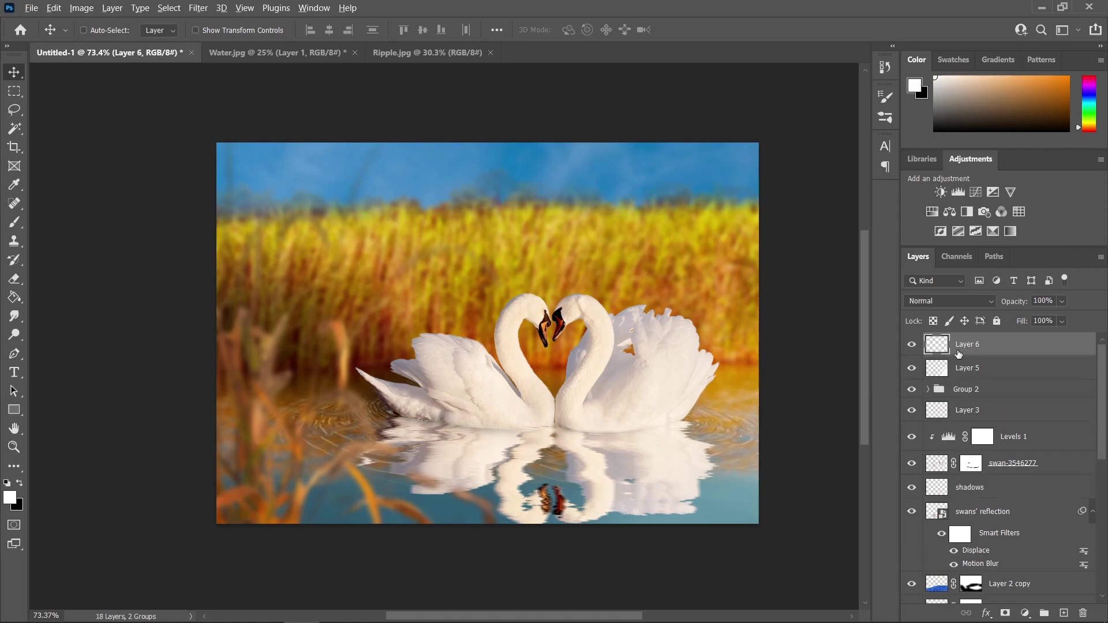
right_click(995, 347)
left_click(895, 216)
- Open the Camera Raw Filter on Layer 6 and load the saved settings with Texture +10, Clarity +40 and Blues hue -50
left_click(198, 9)
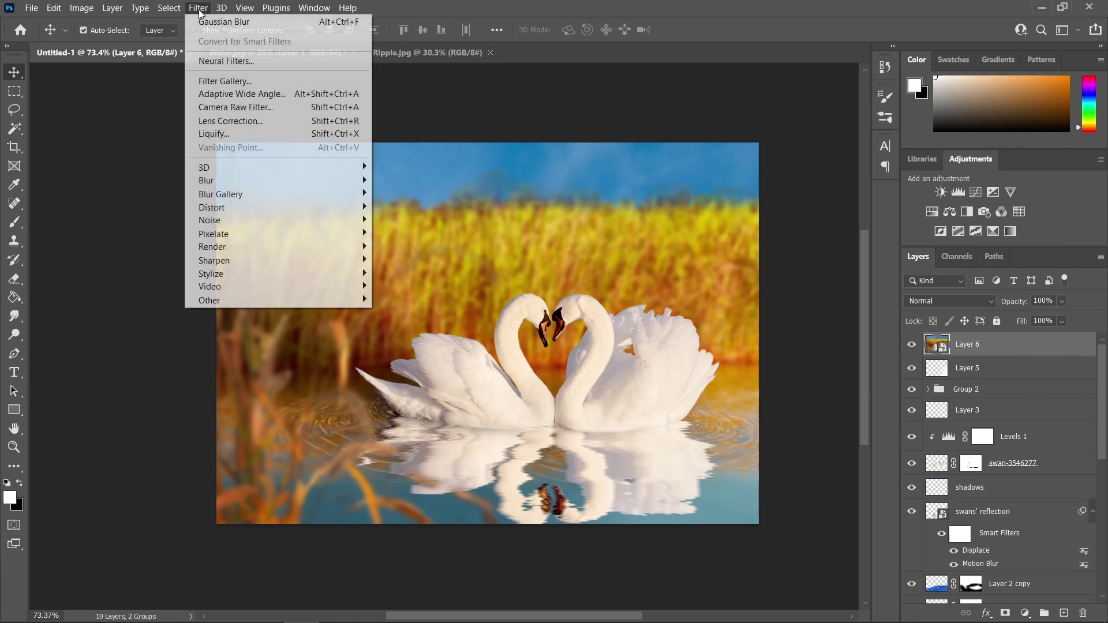
left_click(230, 108)
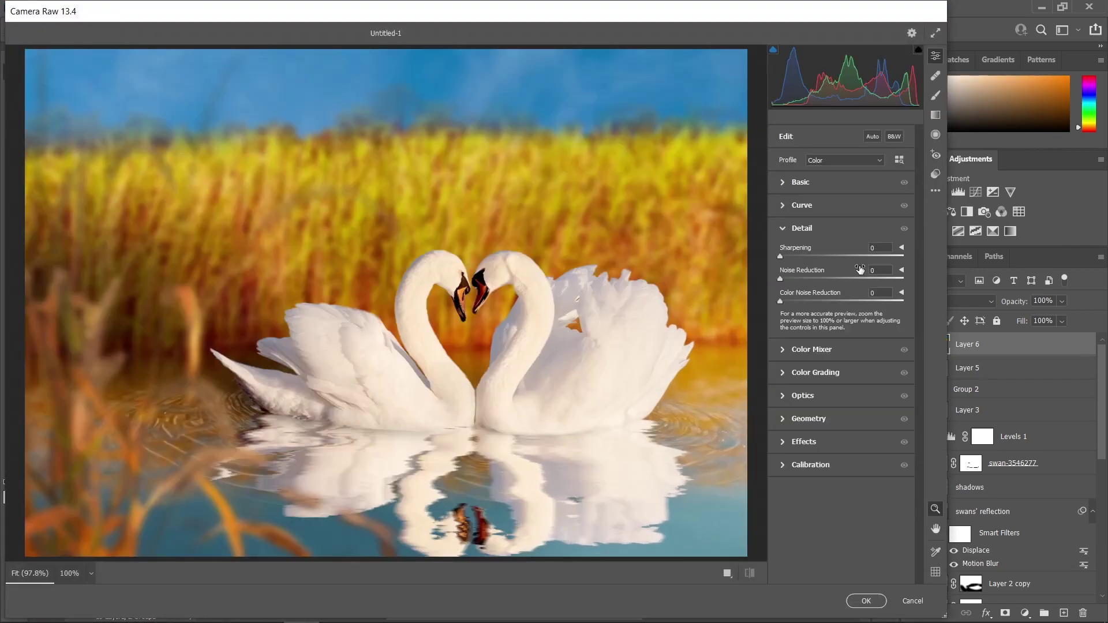
left_click(936, 193)
left_click(934, 333)
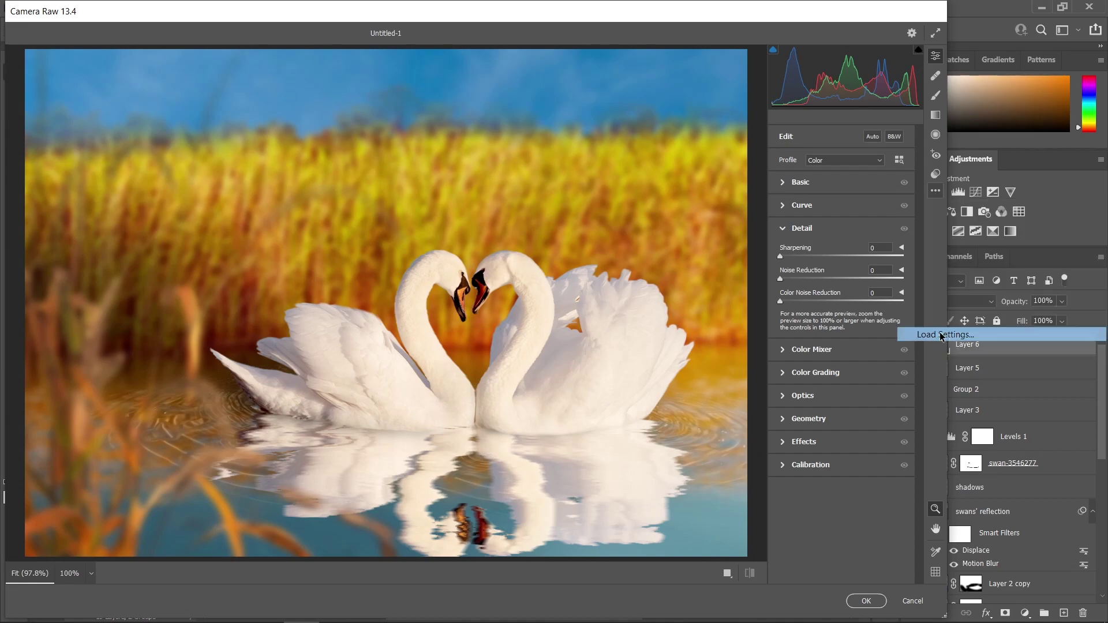
left_click(165, 159)
left_click(453, 343)
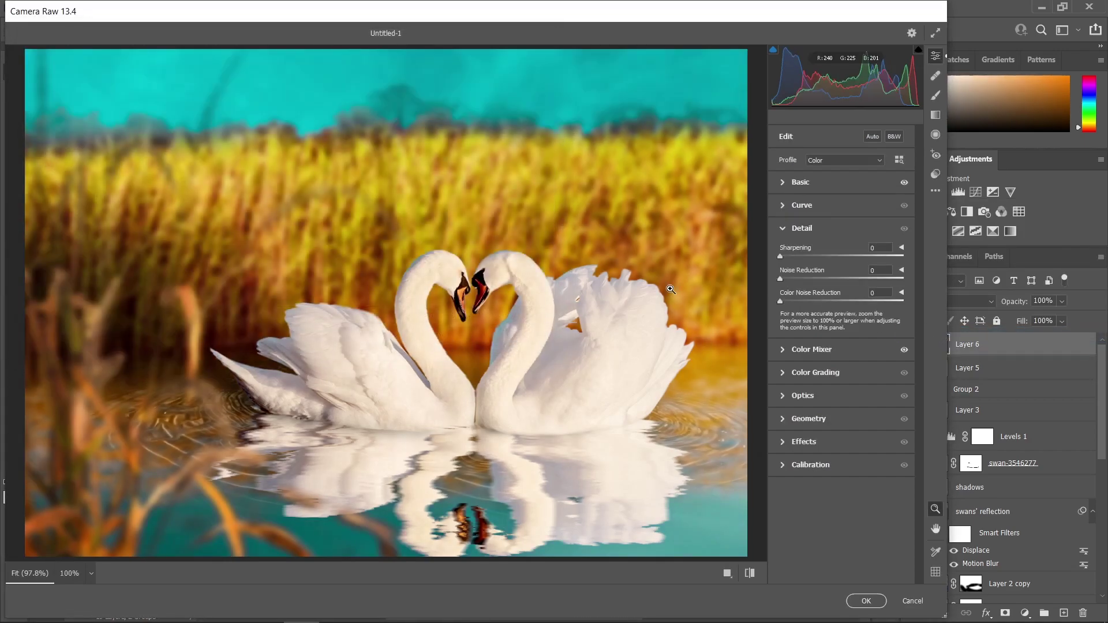
- Check the Texture and Clarity adjustments in the Basic settings, and set Sharpening to 4 in the Detail settings
left_click(819, 184)
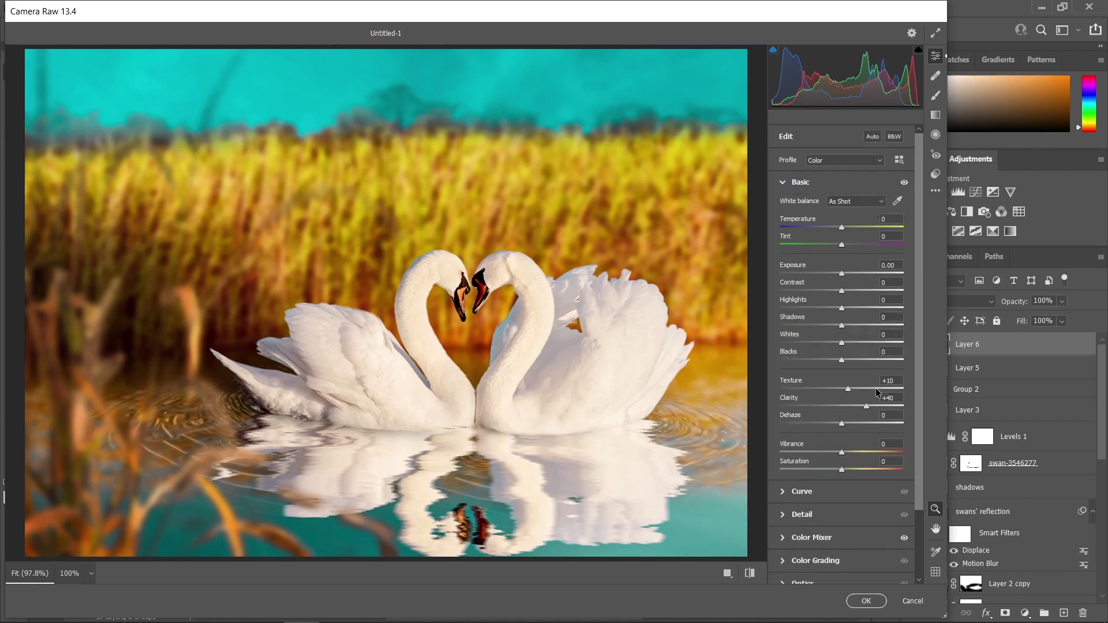
left_click(896, 397)
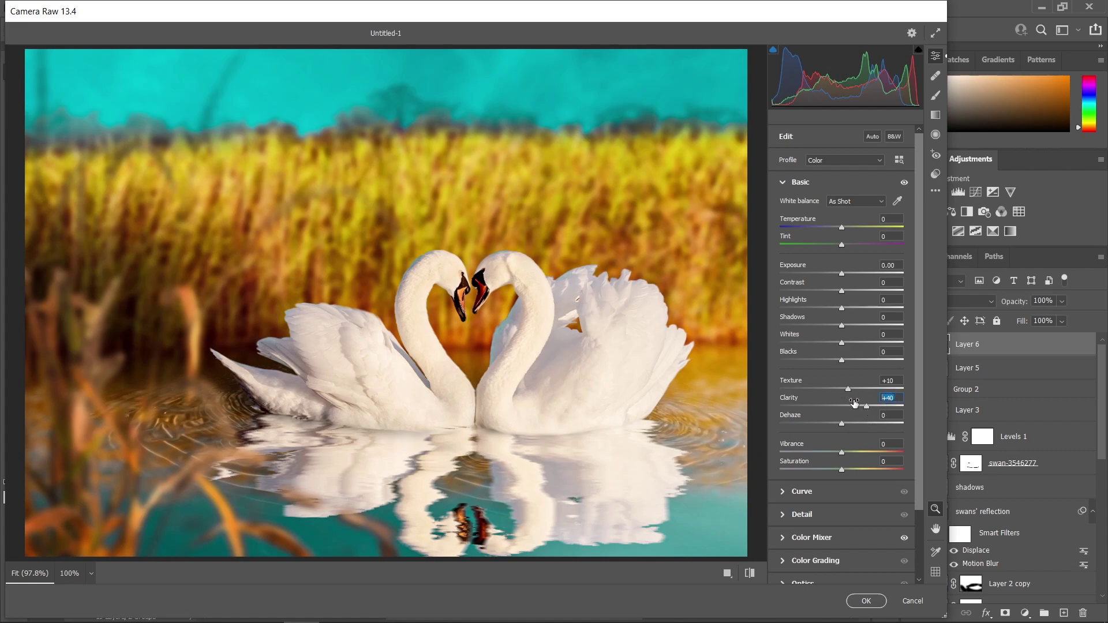
left_click(810, 513)
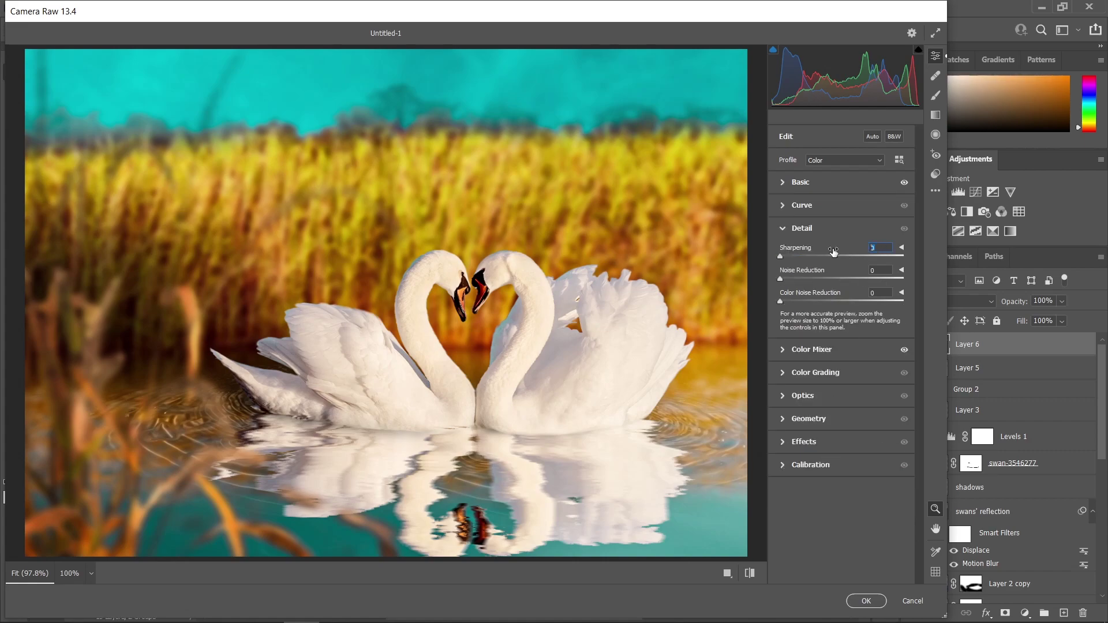
type("4")
- Review the Color Mixer's hue and luminance values, keep the Blues hue at -50, and apply the Camera Raw Filter
left_click(814, 349)
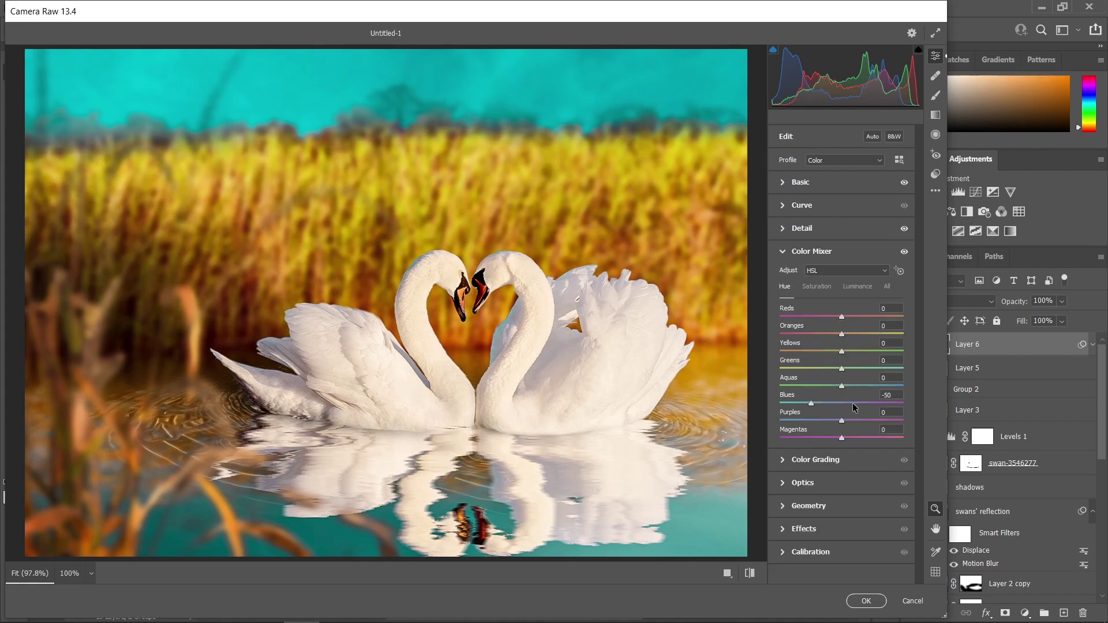
left_click(898, 395)
left_click(855, 288)
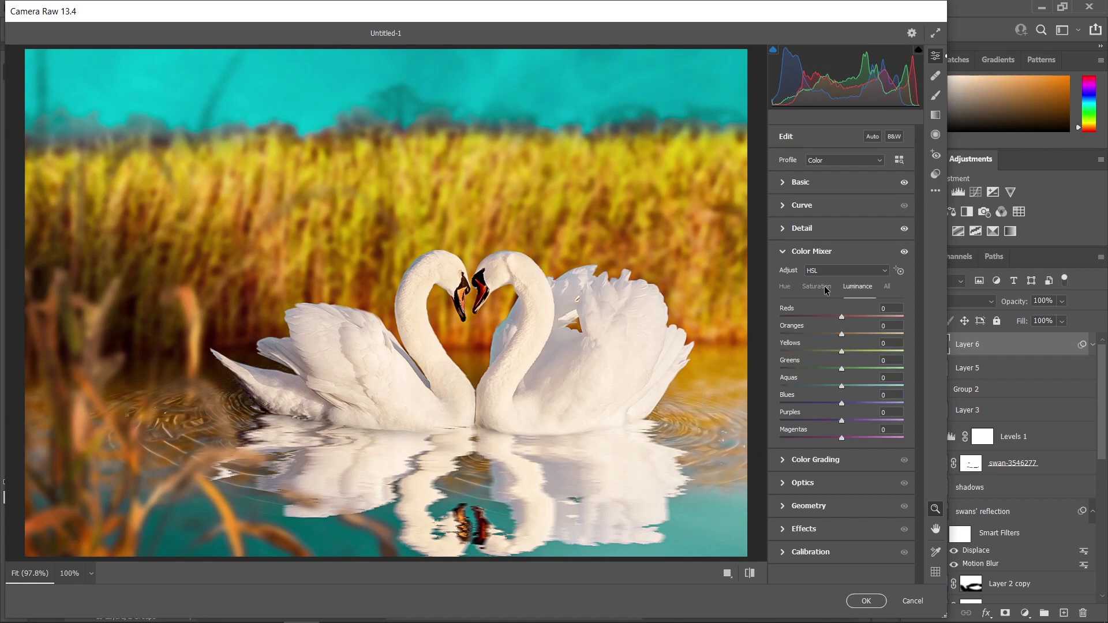
left_click(786, 287)
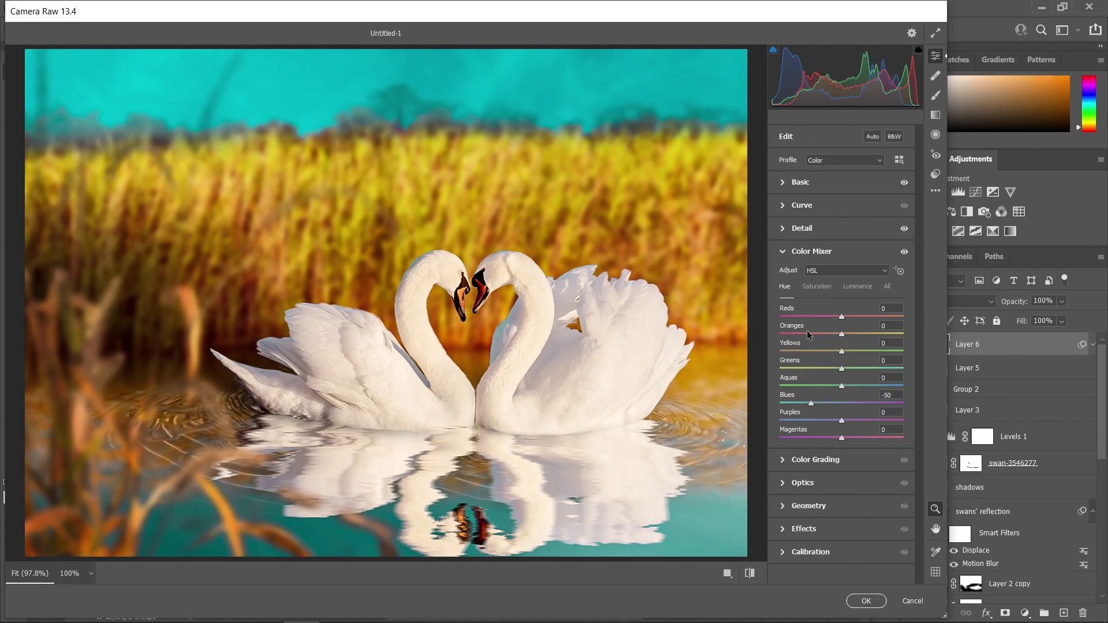
left_click(866, 601)
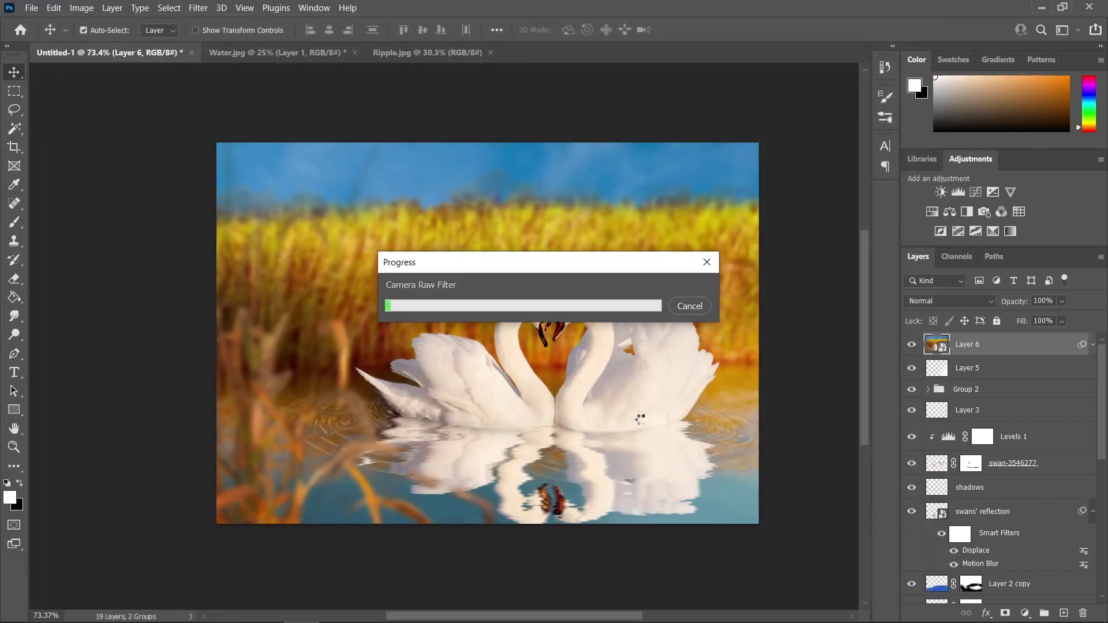